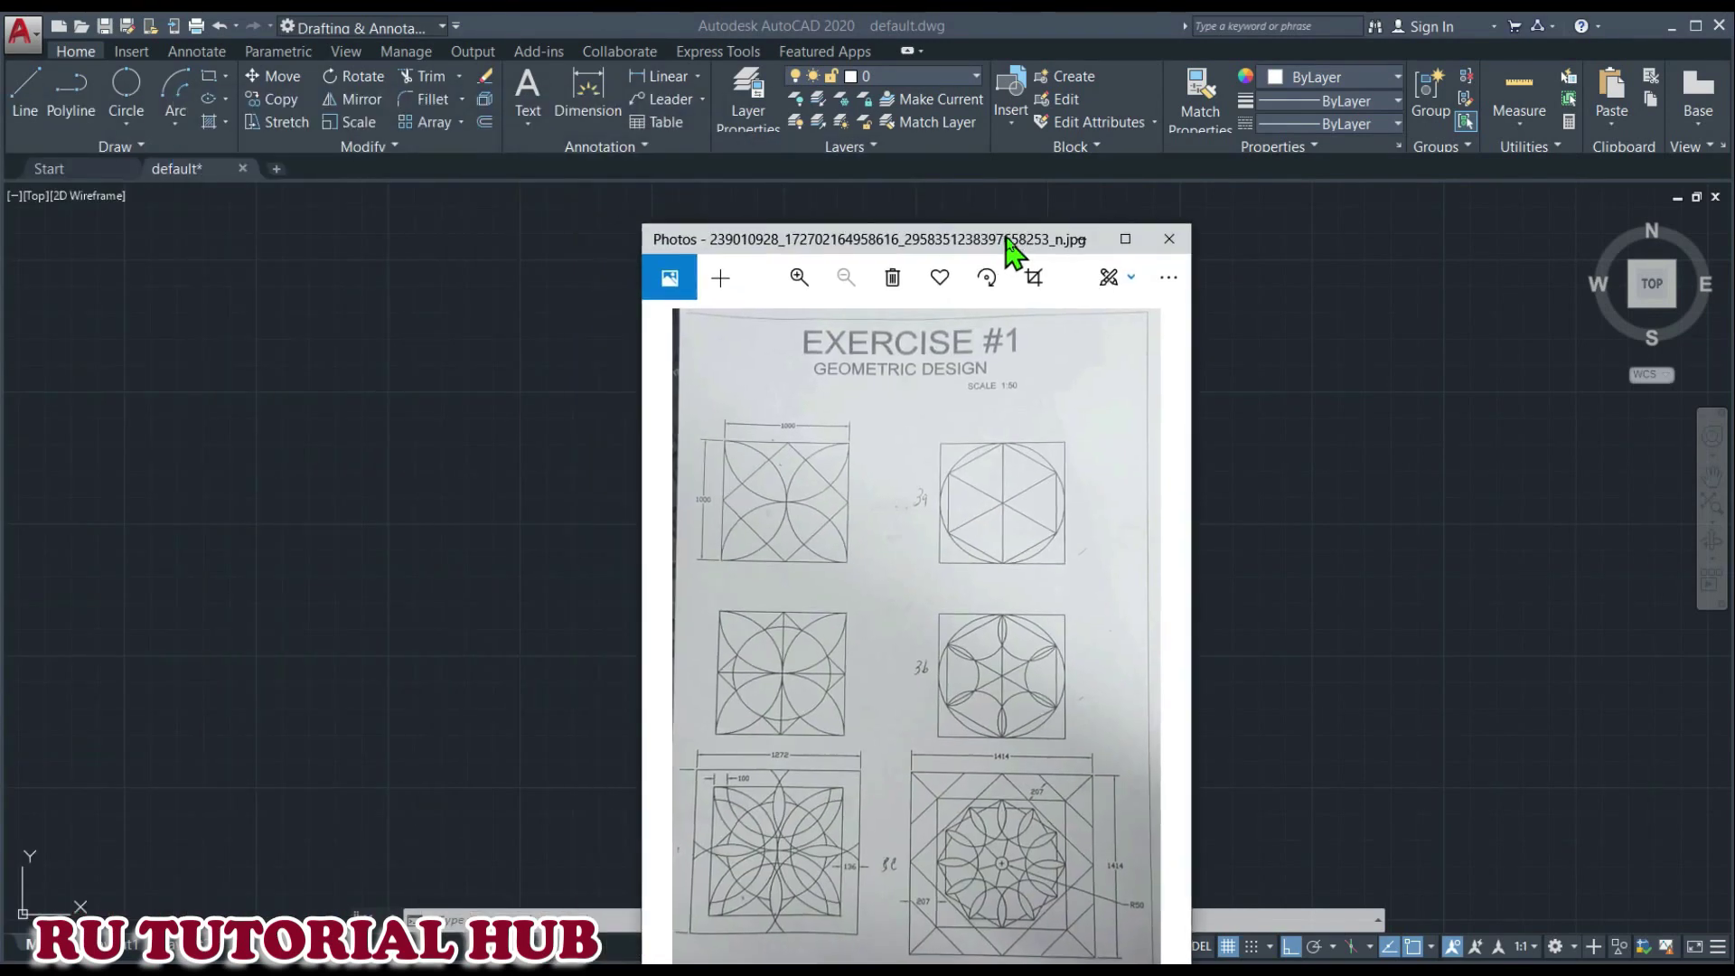
- Park the EXERCISE #1 reference sheet at the screen's right and start the REC rectangle command
{"action": "mouse_move", "coordinate": [1015, 240]}
{"action": "left_mouse_down"}
{"action": "mouse_move", "coordinate": [1030, 172]}
{"action": "mouse_move", "coordinate": [990, 158]}
{"action": "left_mouse_up"}
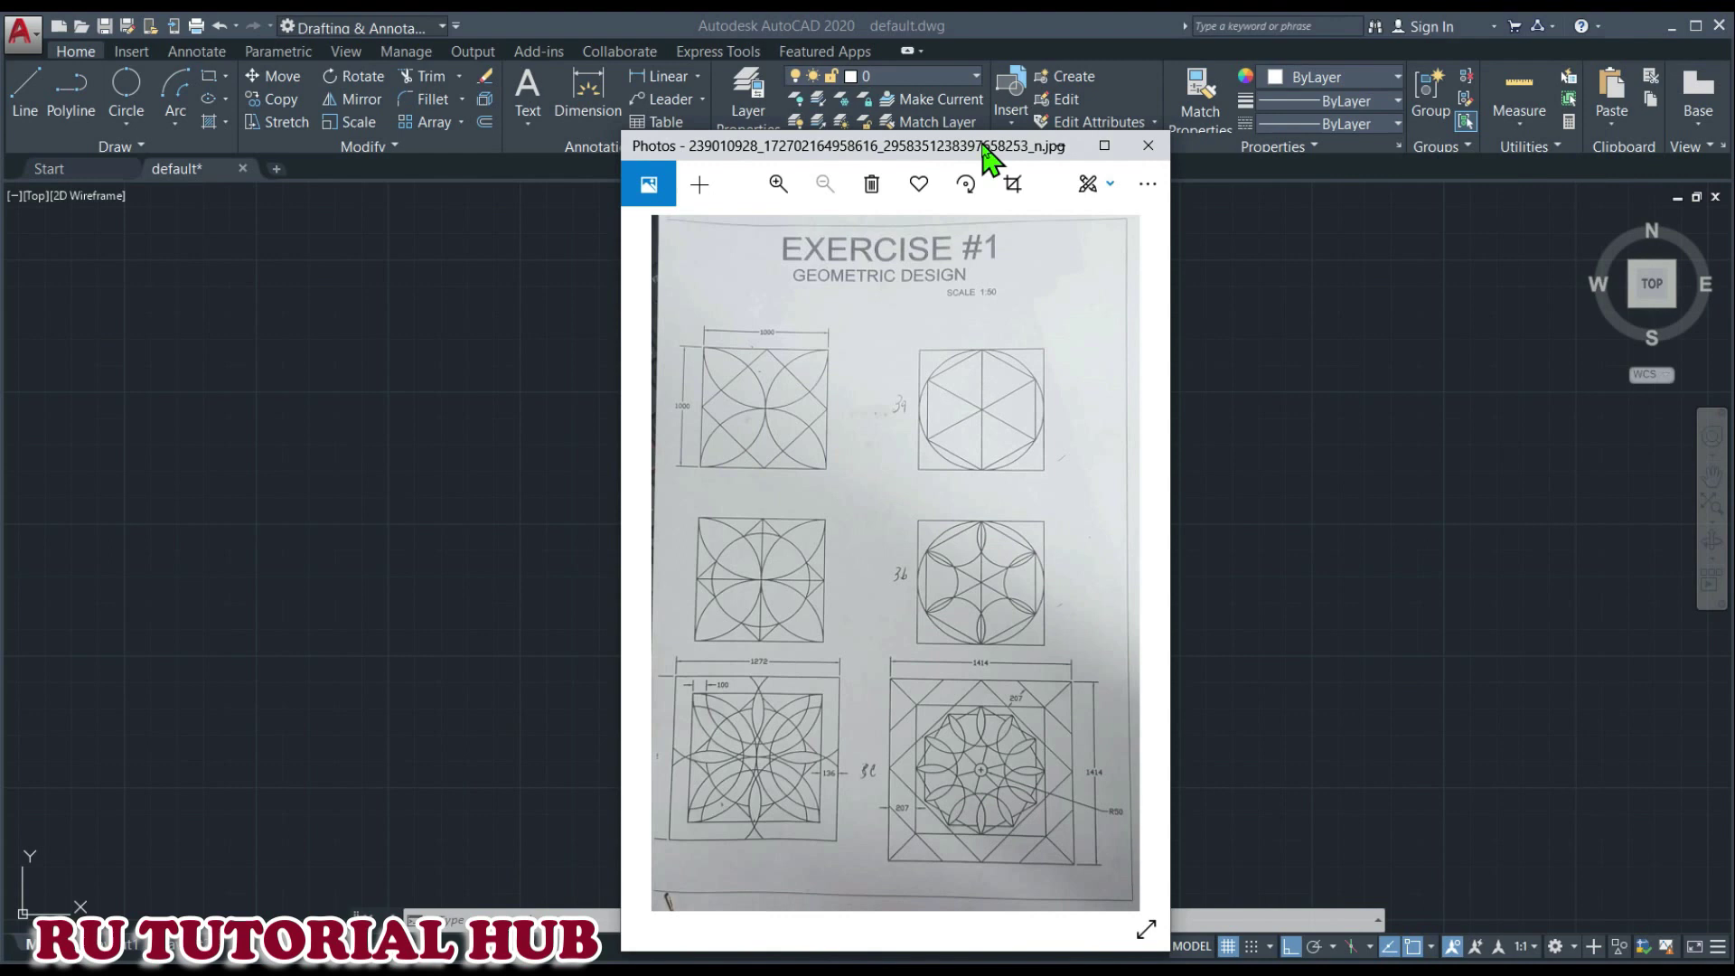
{"action": "left_click_drag", "start_coordinate": [983, 145], "coordinate": [965, 121]}
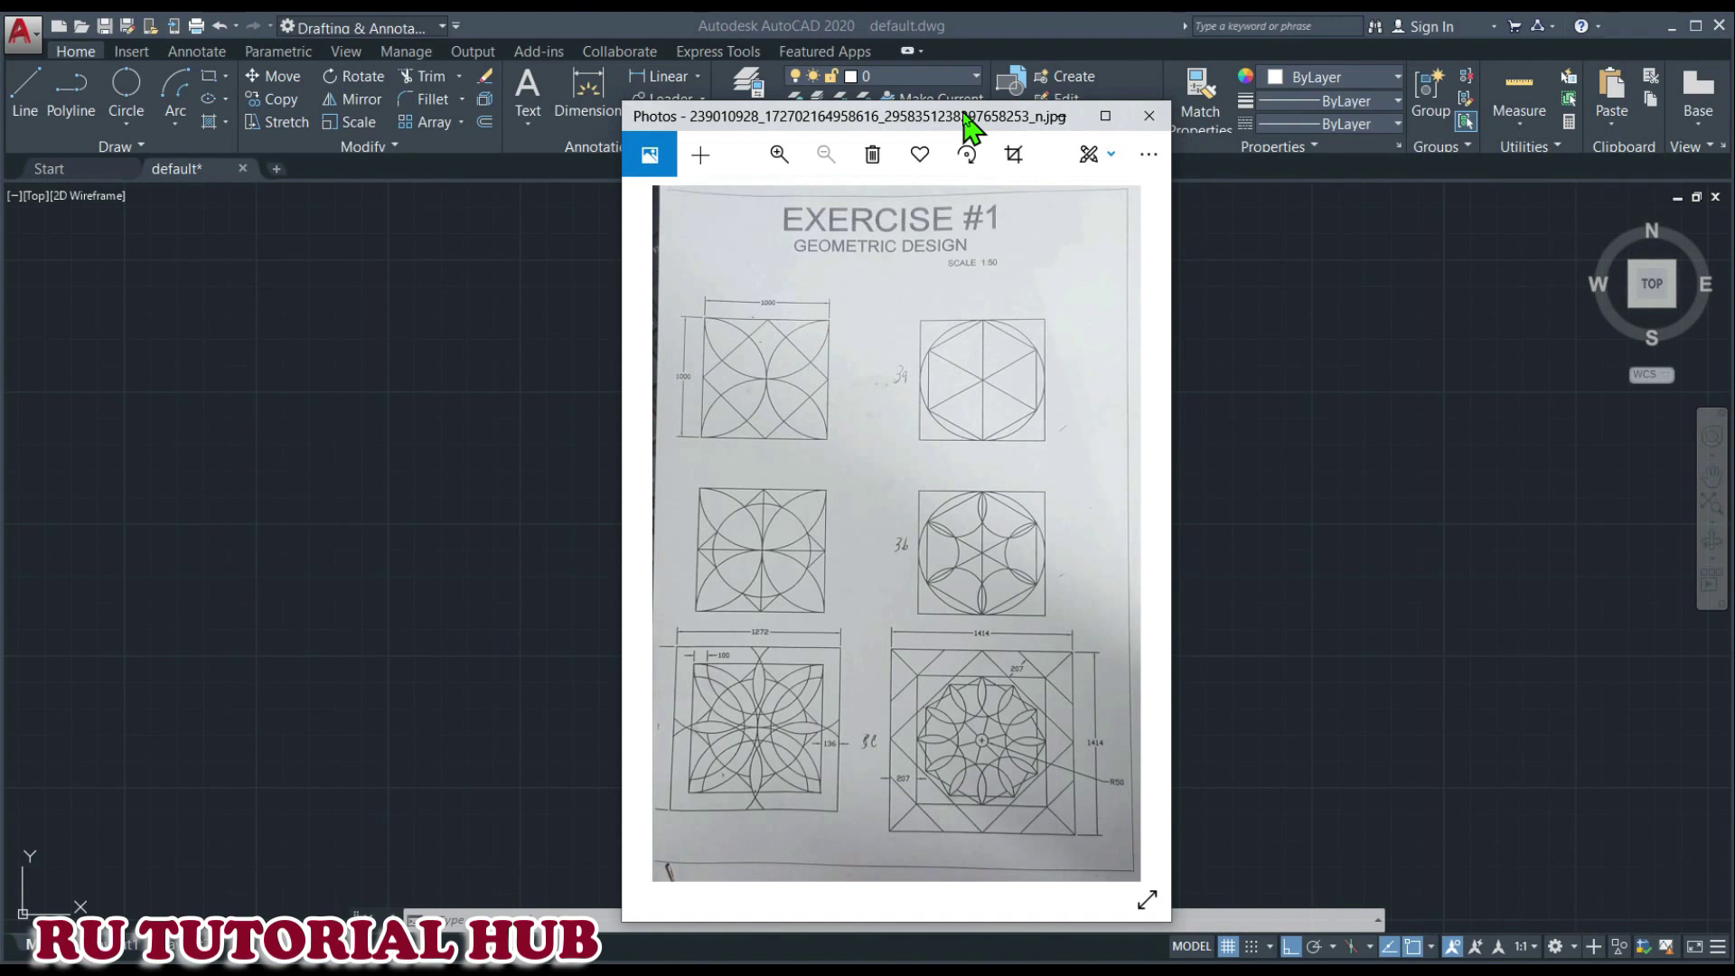
{"action": "left_click_drag", "start_coordinate": [965, 115], "coordinate": [1375, 101]}
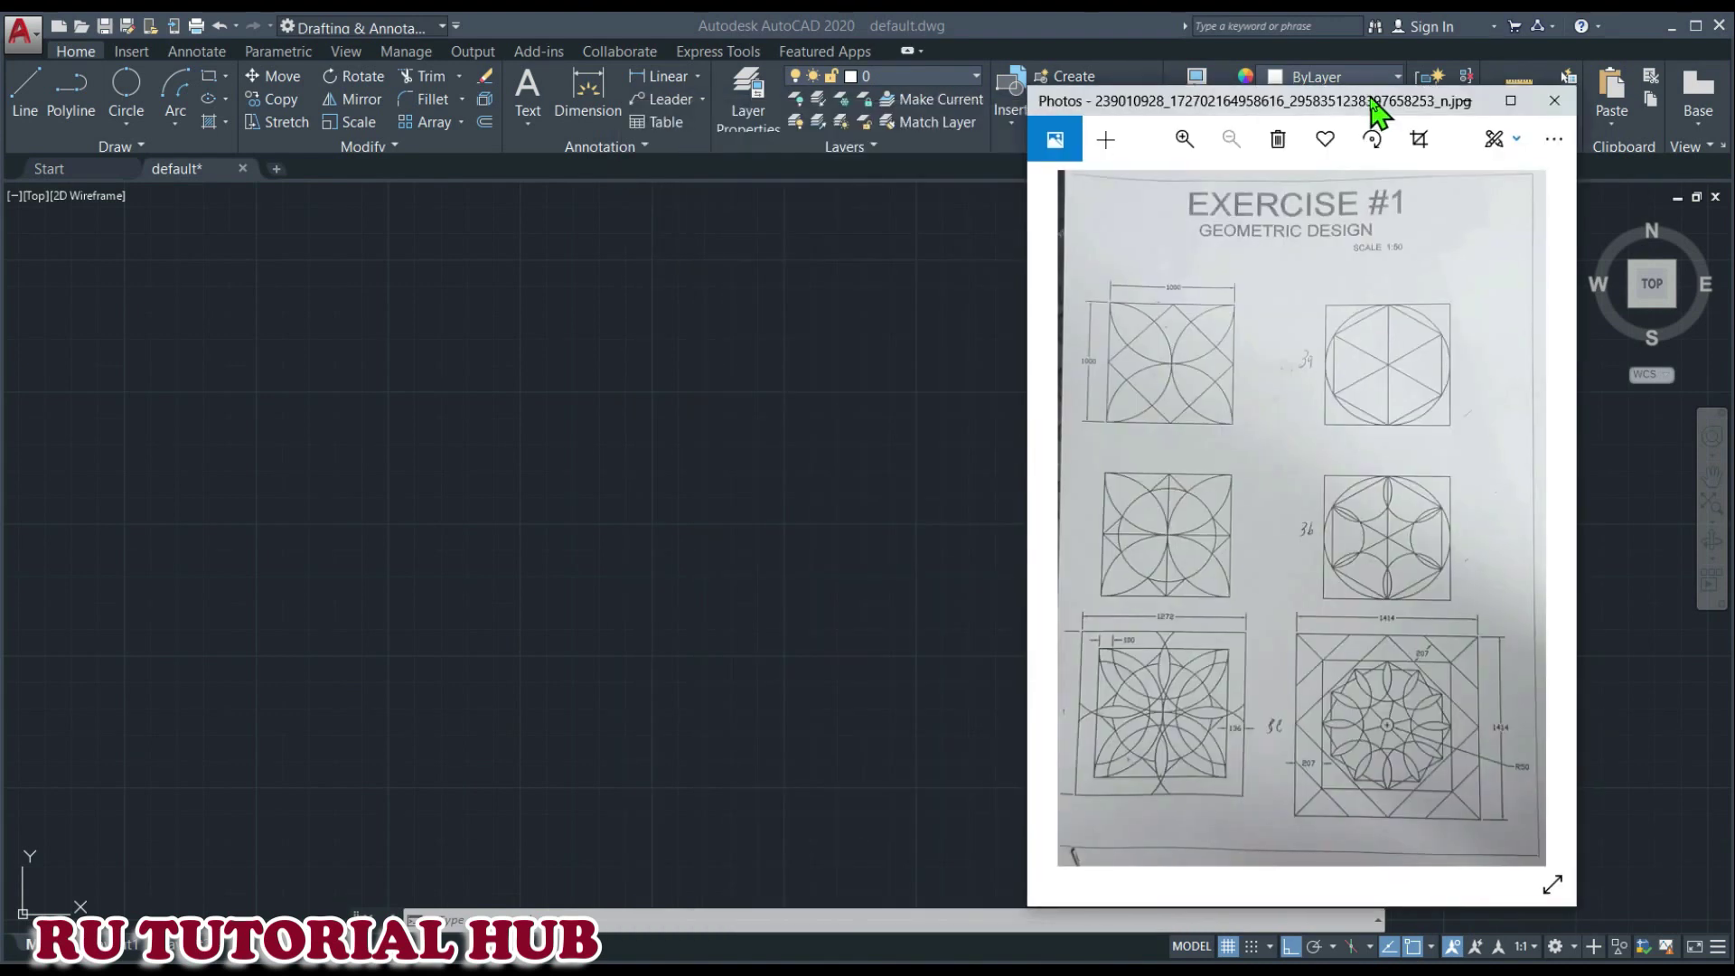
{"action": "mouse_move", "coordinate": [1146, 444]}
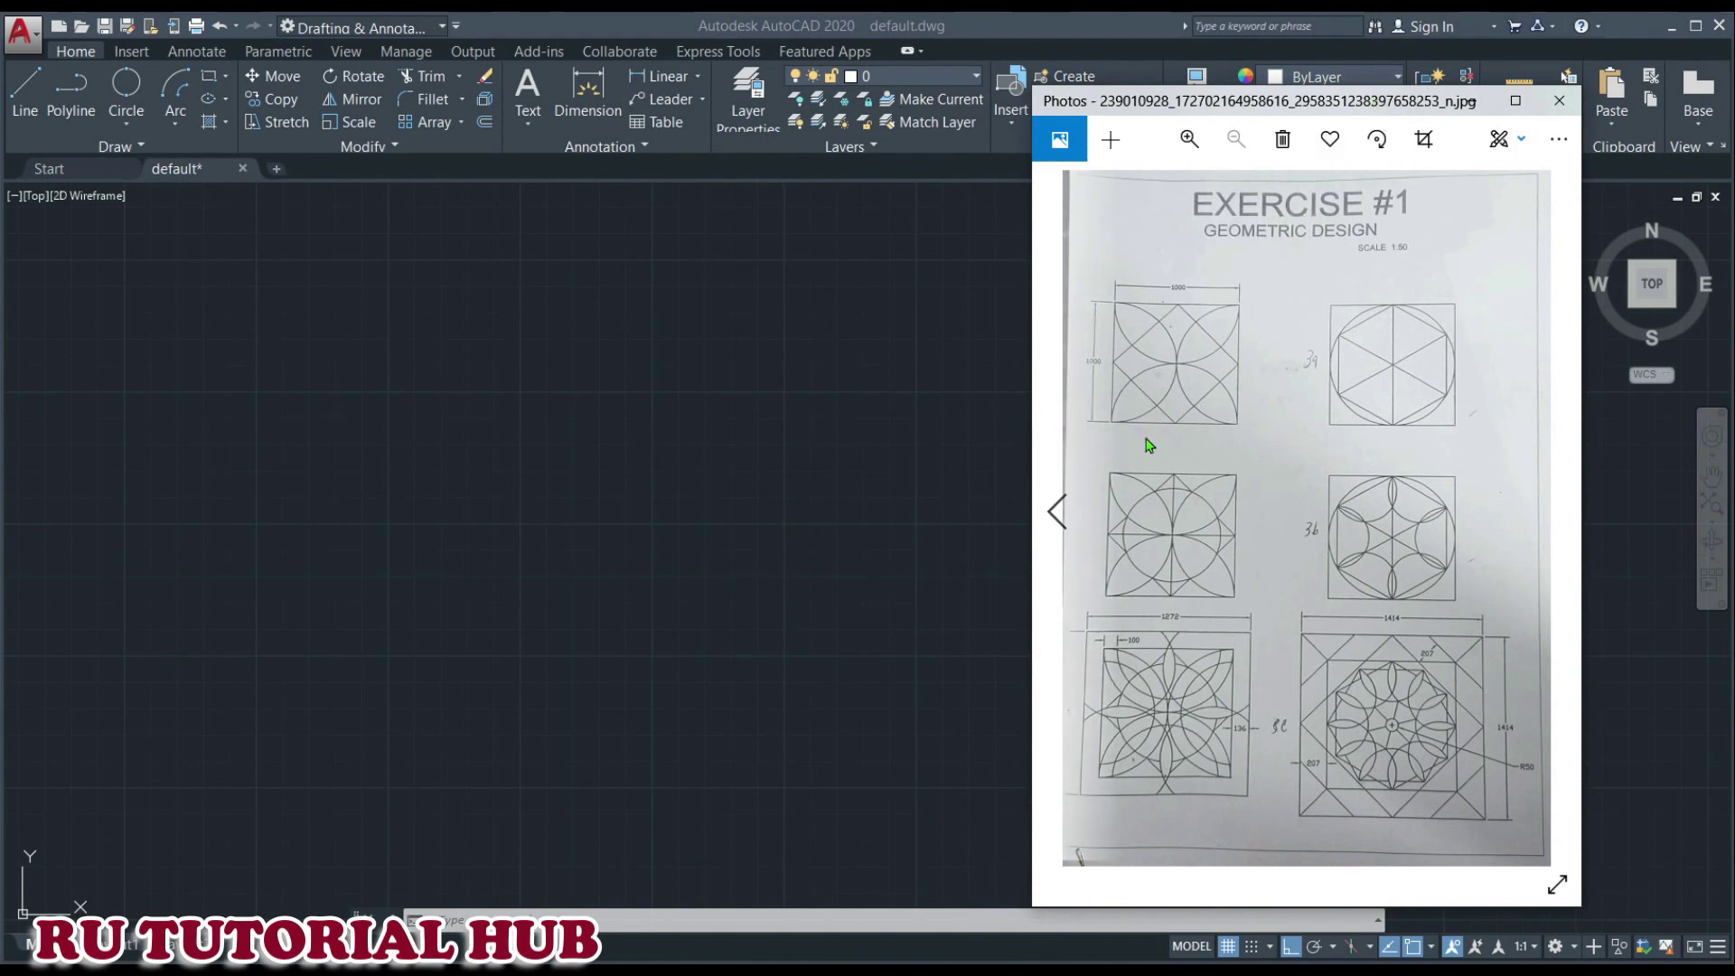
{"action": "left_click_drag", "start_coordinate": [1175, 101], "coordinate": [1265, 92]}
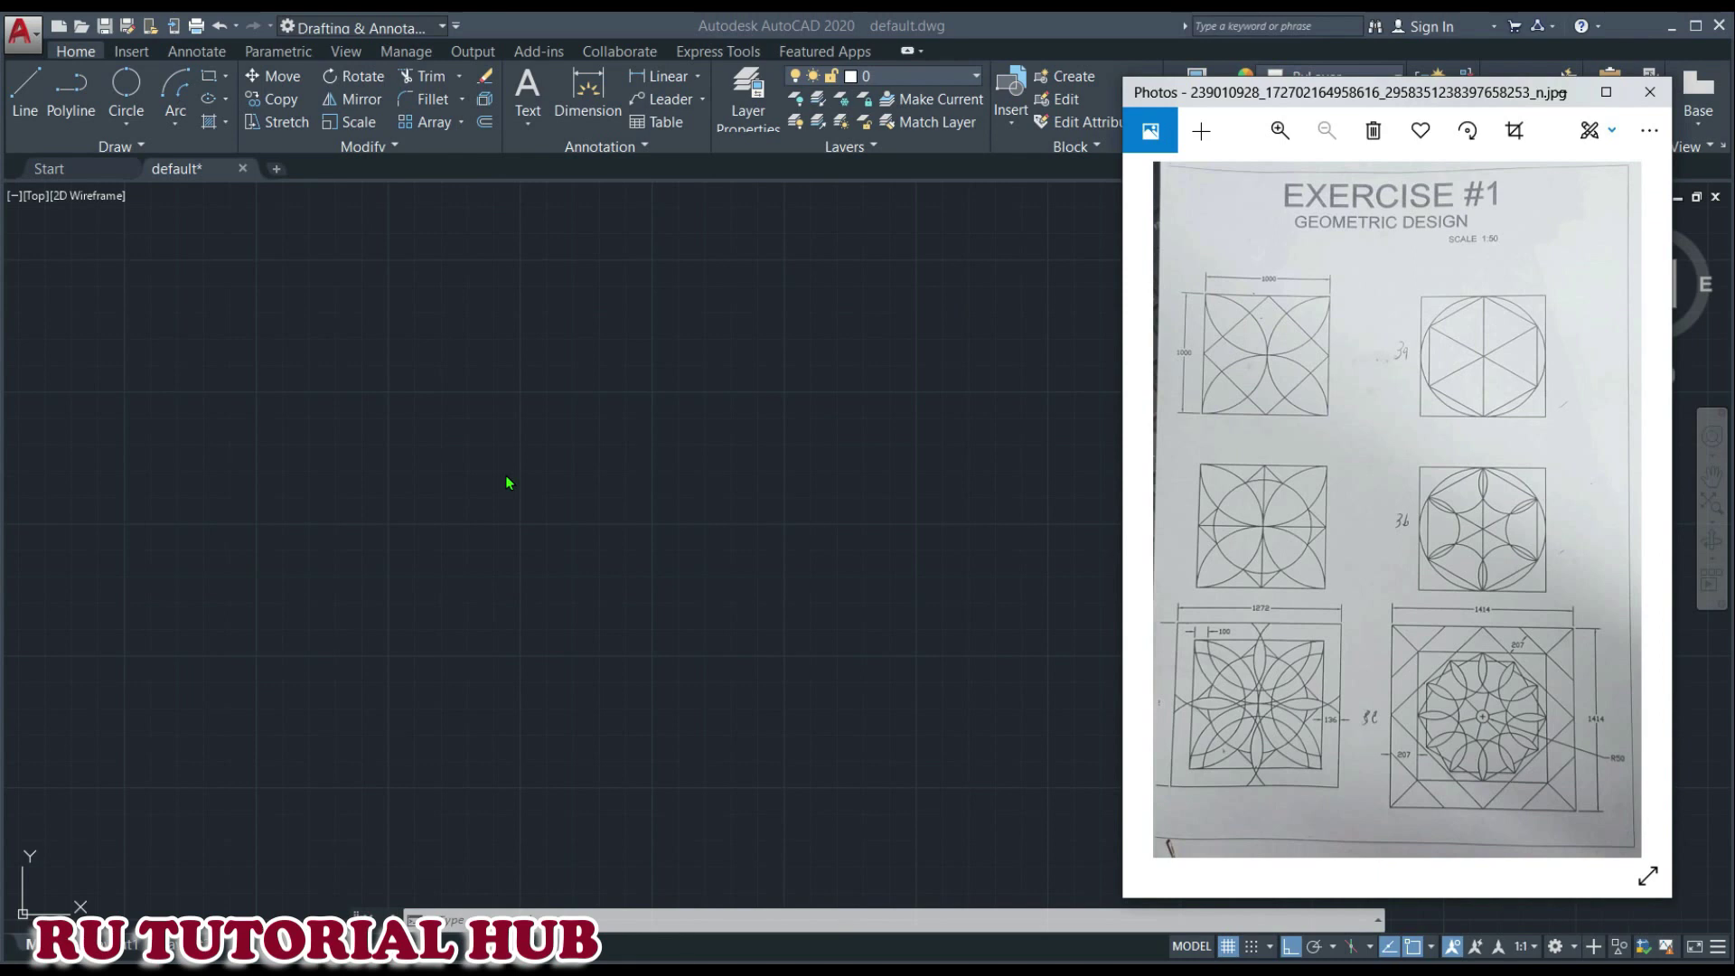
{"action": "left_click", "coordinate": [506, 482]}
{"action": "type", "text": "REC"}
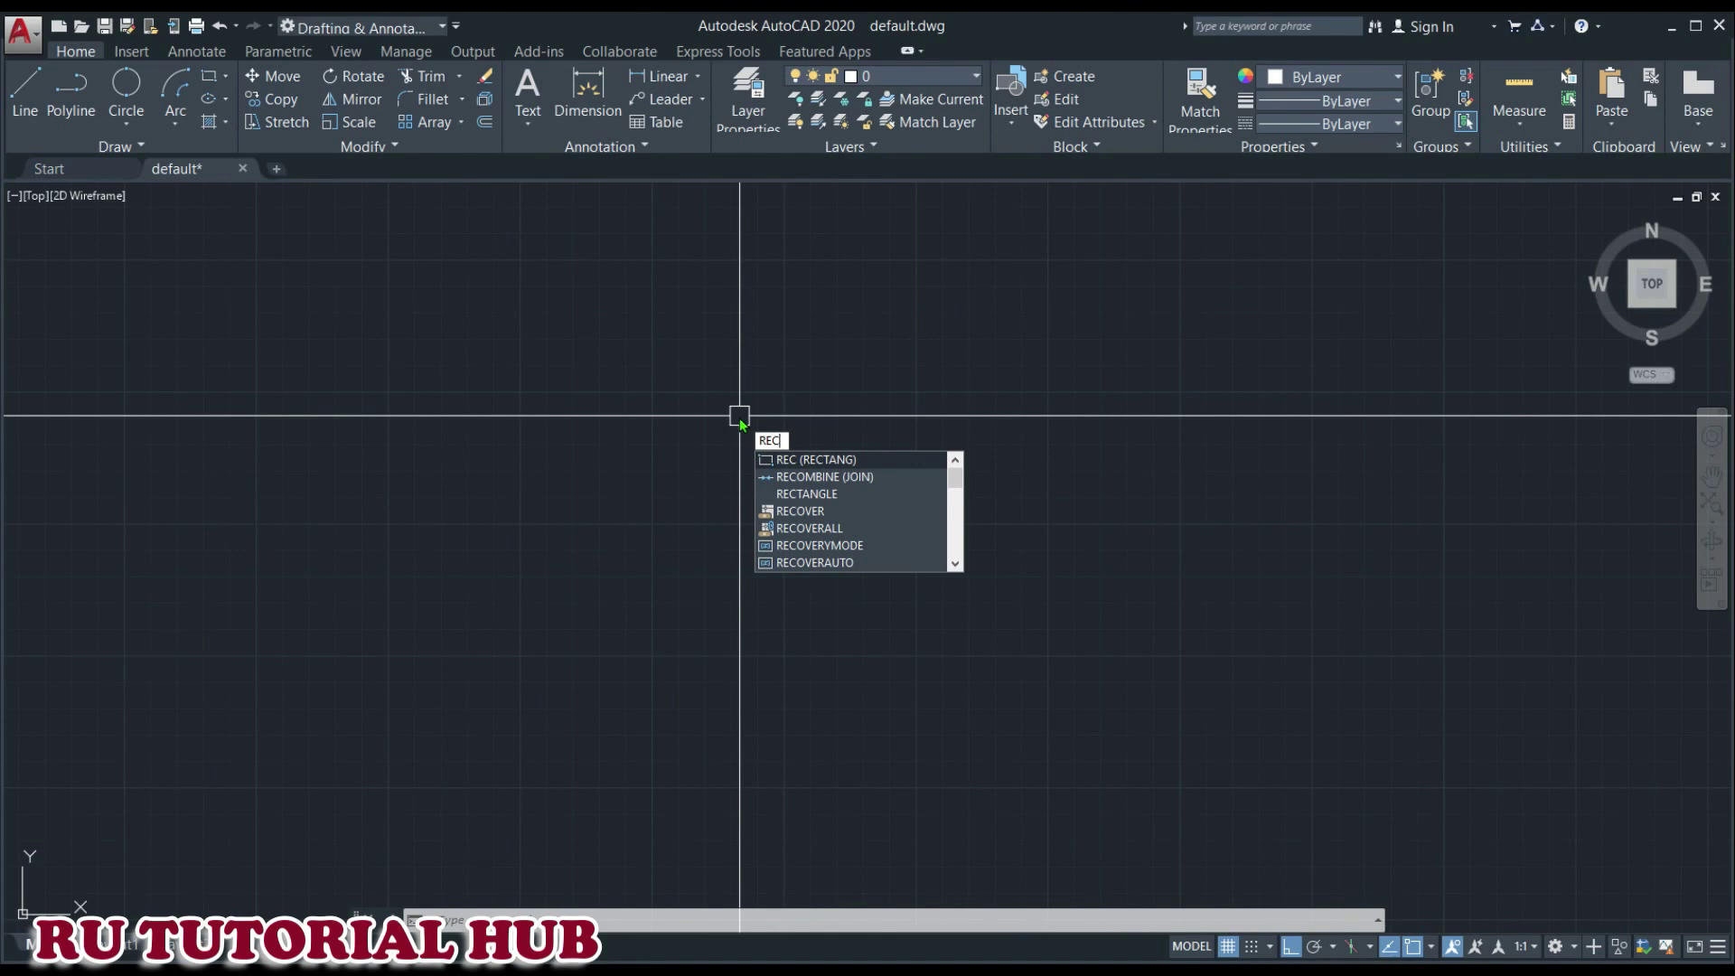
{"action": "key", "text": "Return"}
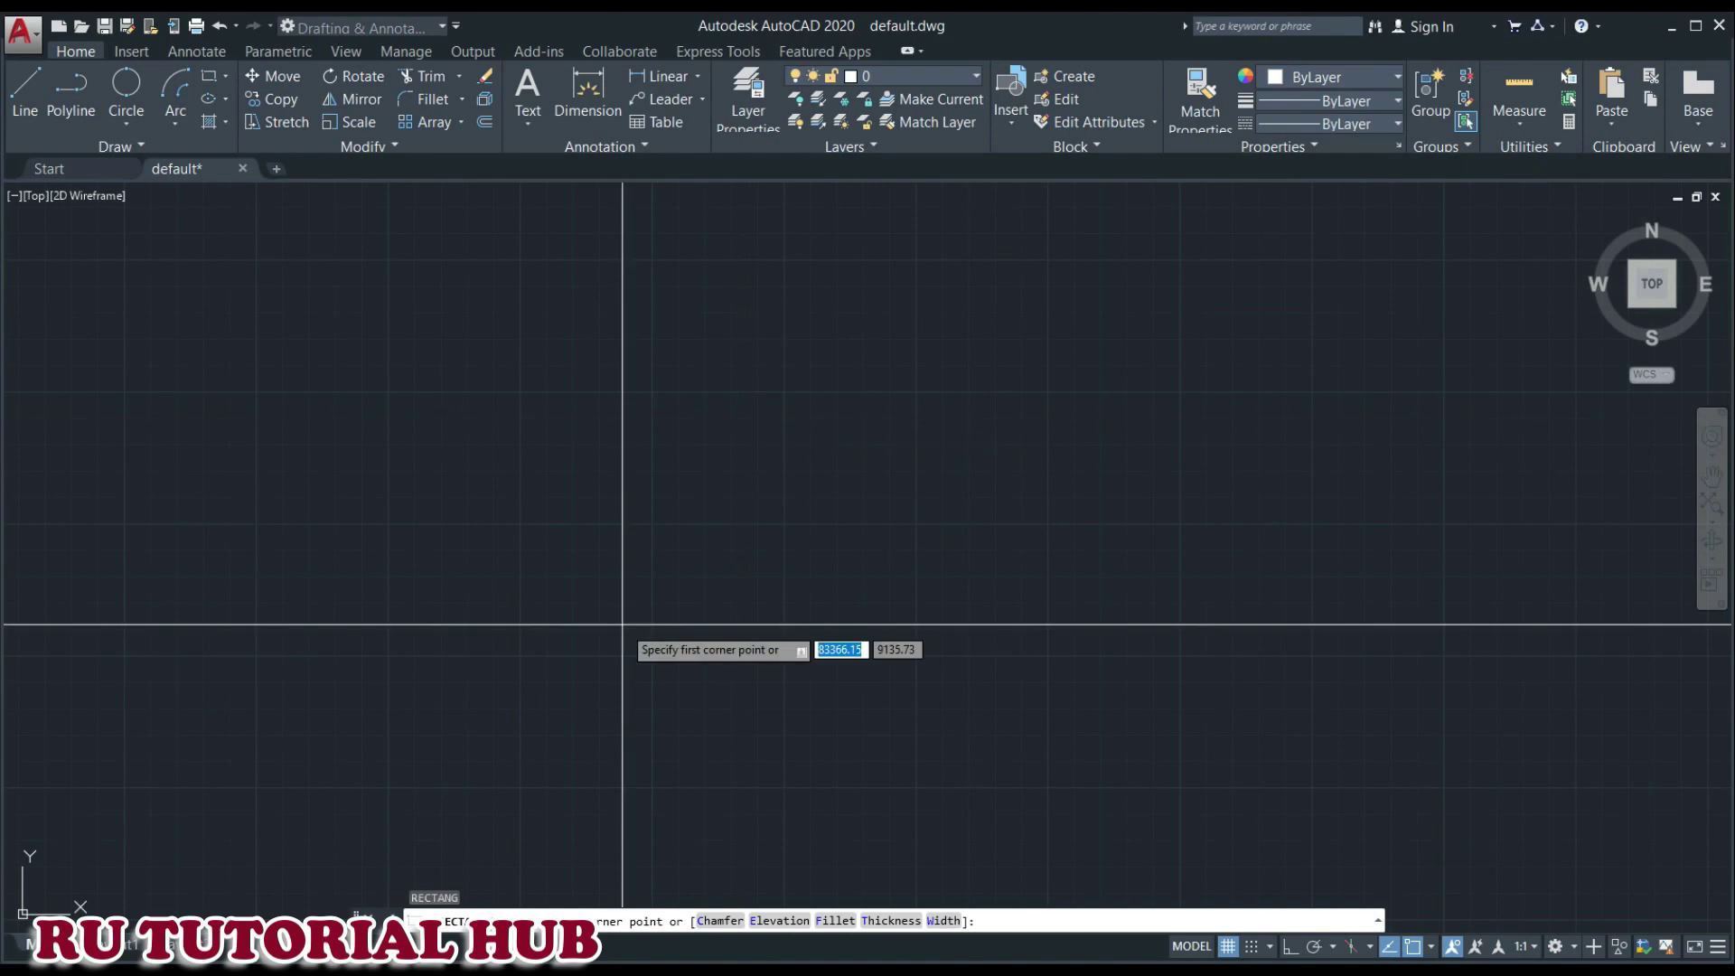
{"action": "left_click", "coordinate": [622, 624]}
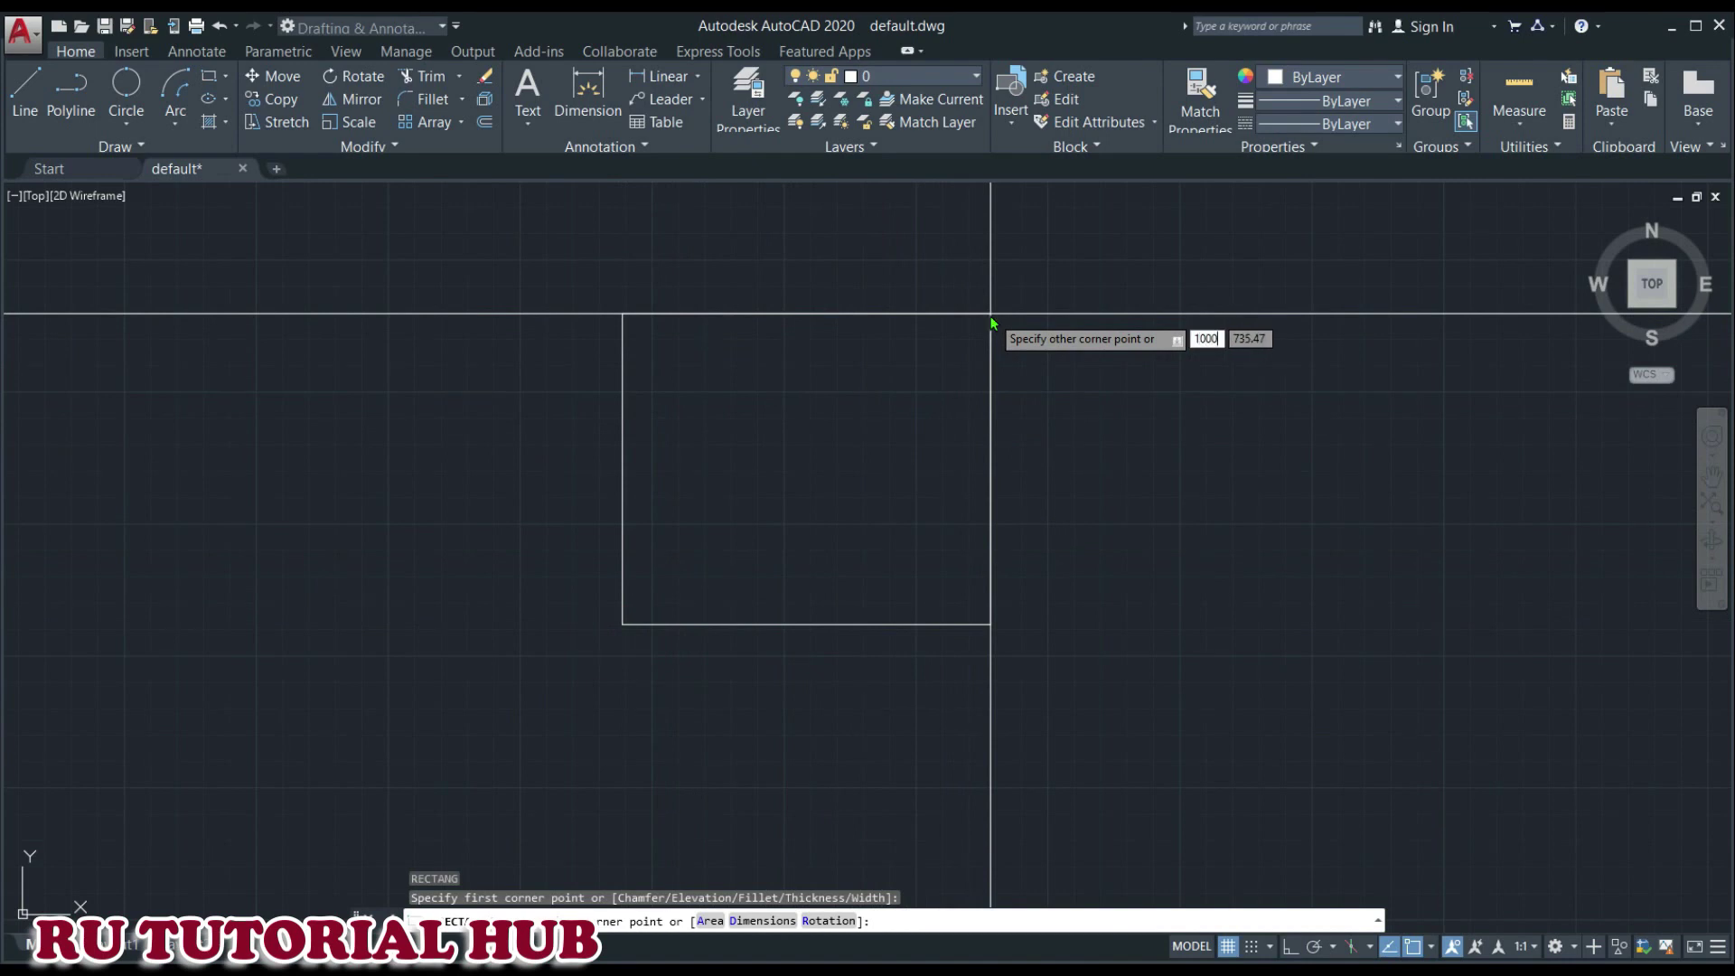
{"action": "key", "text": "Tab"}
{"action": "type", "text": "1000"}
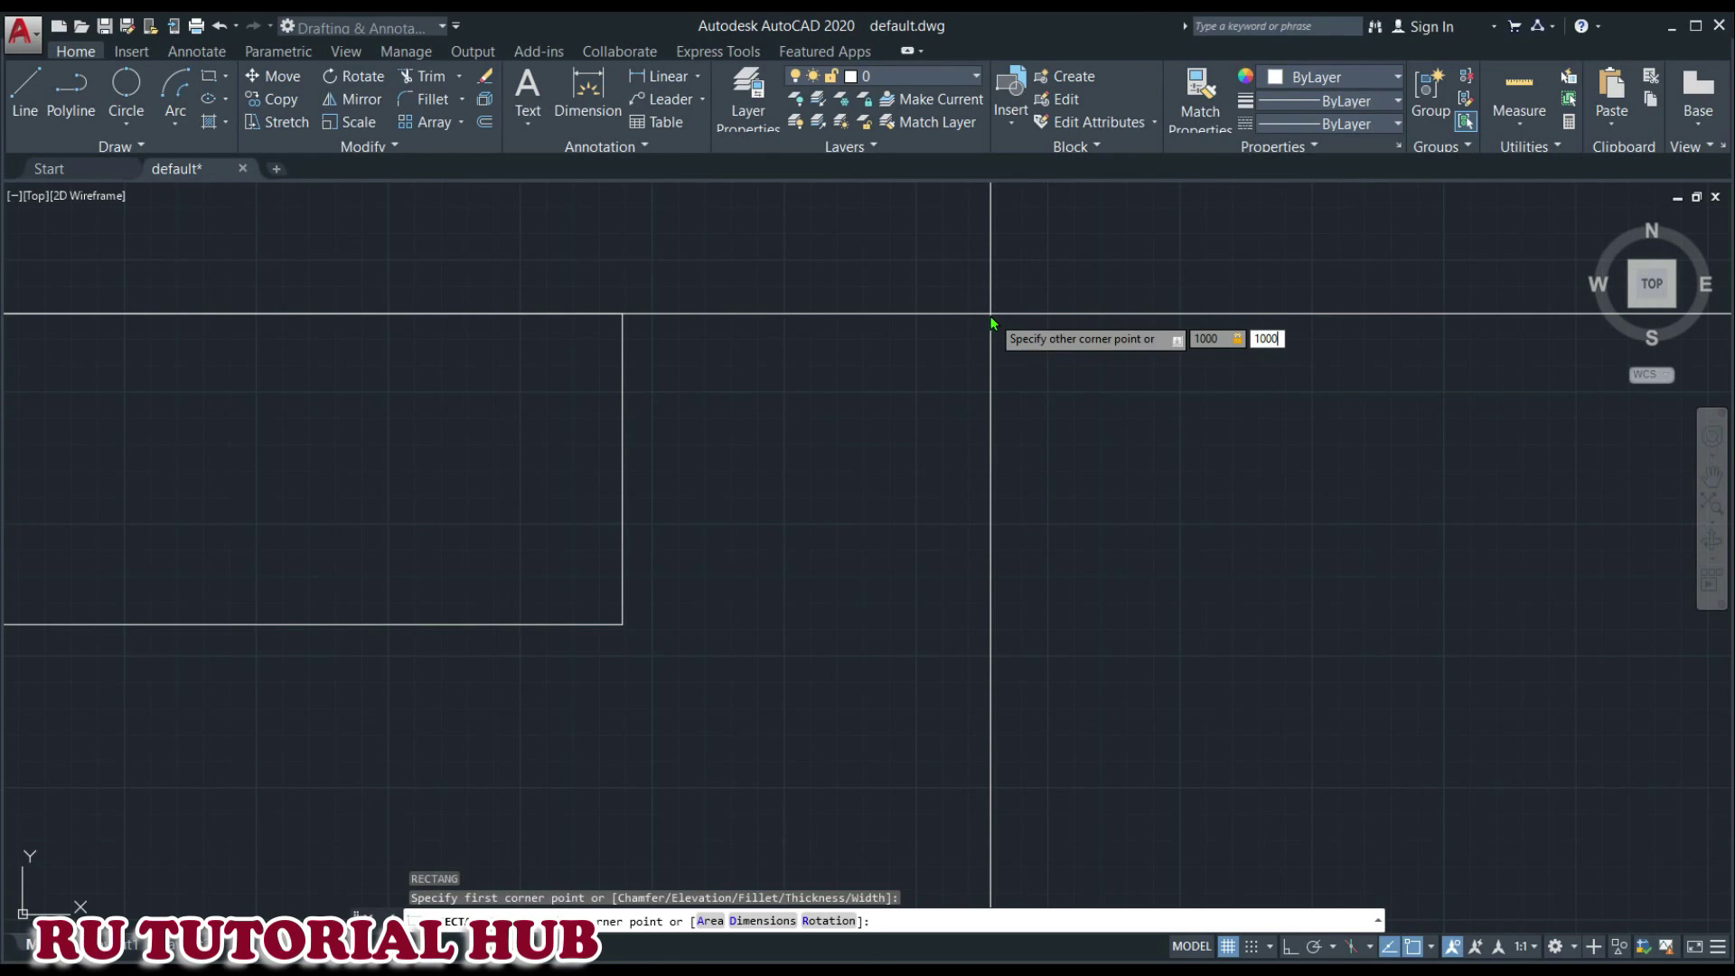
{"action": "key", "text": "Return"}
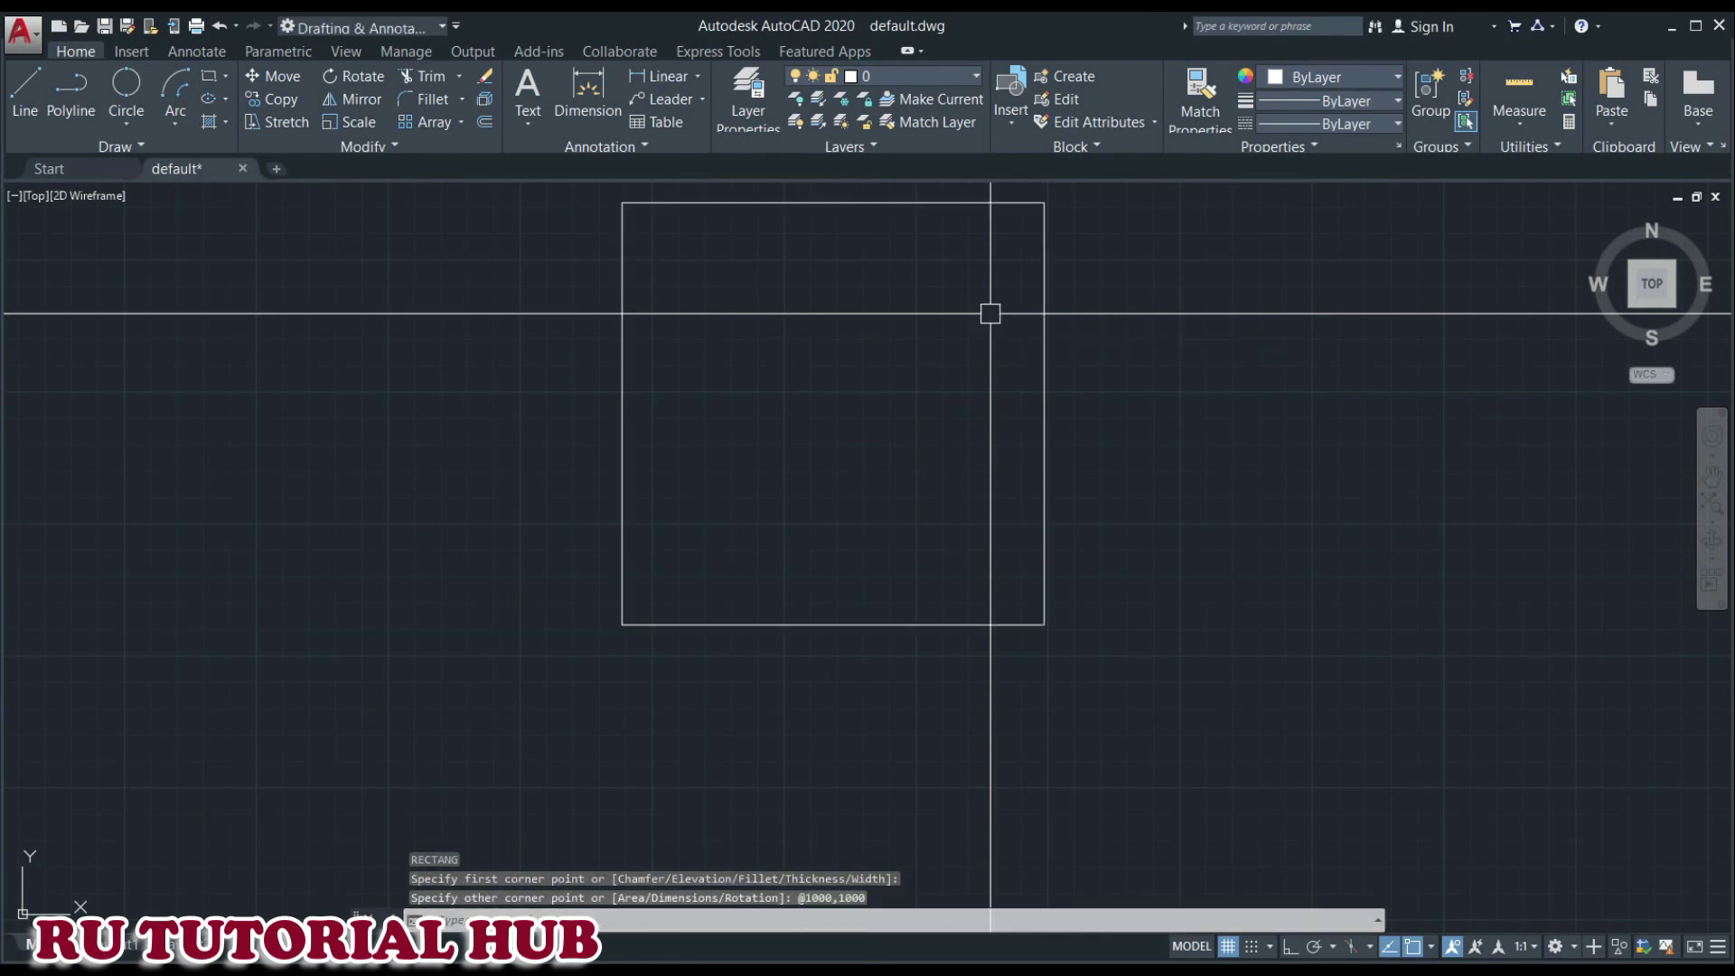
{"action": "middle_click_drag", "start_coordinate": [1069, 292], "coordinate": [1075, 396]}
{"action": "type", "text": "L"}
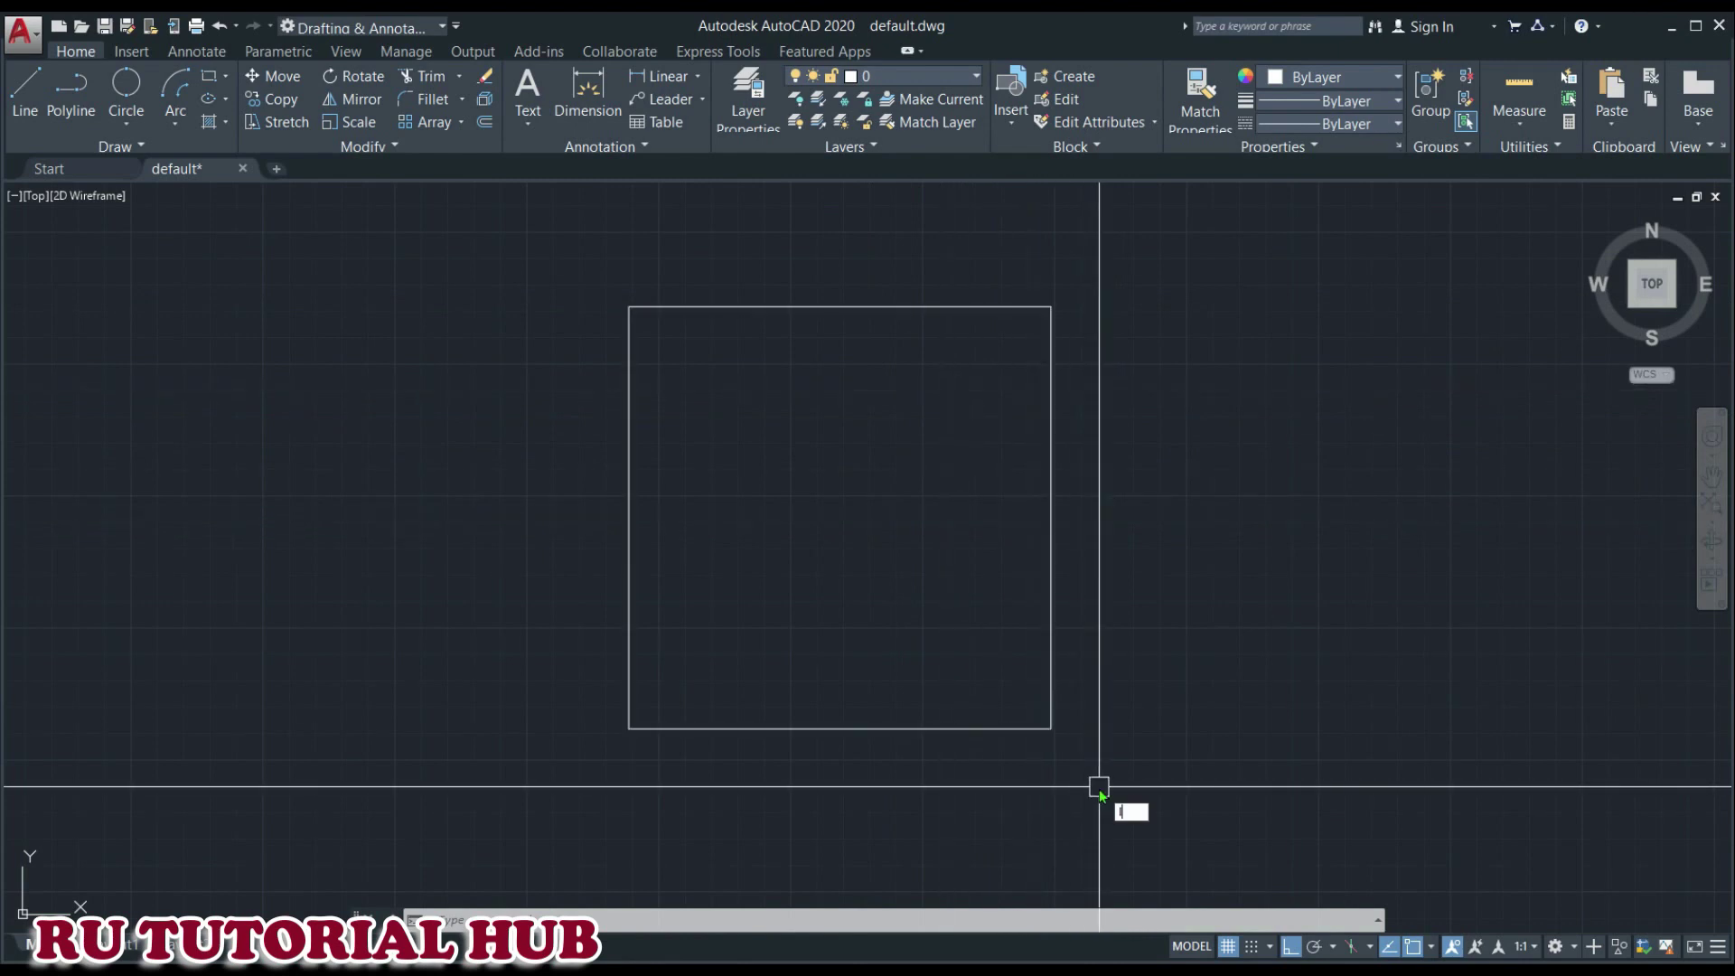
- Draw a closed diamond through the square's right, top, left and bottom side midpoints
{"action": "key", "text": "Return"}
{"action": "left_click", "coordinate": [999, 517]}
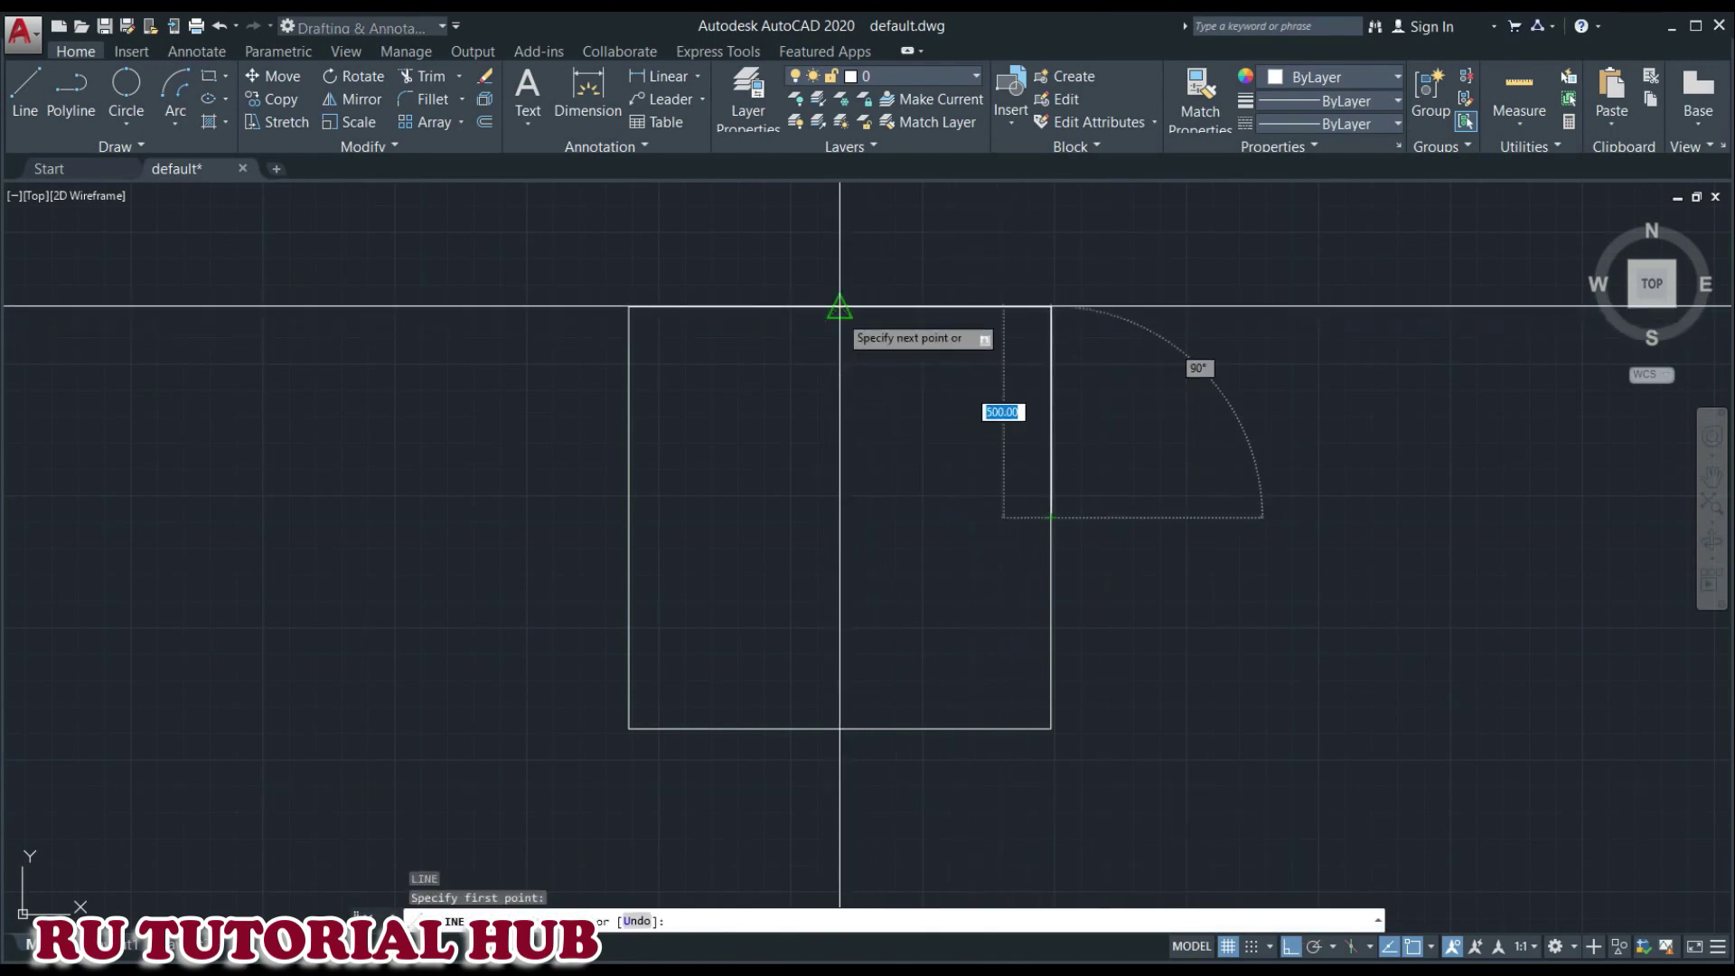
{"action": "key", "text": "F8"}
{"action": "left_click", "coordinate": [839, 307]}
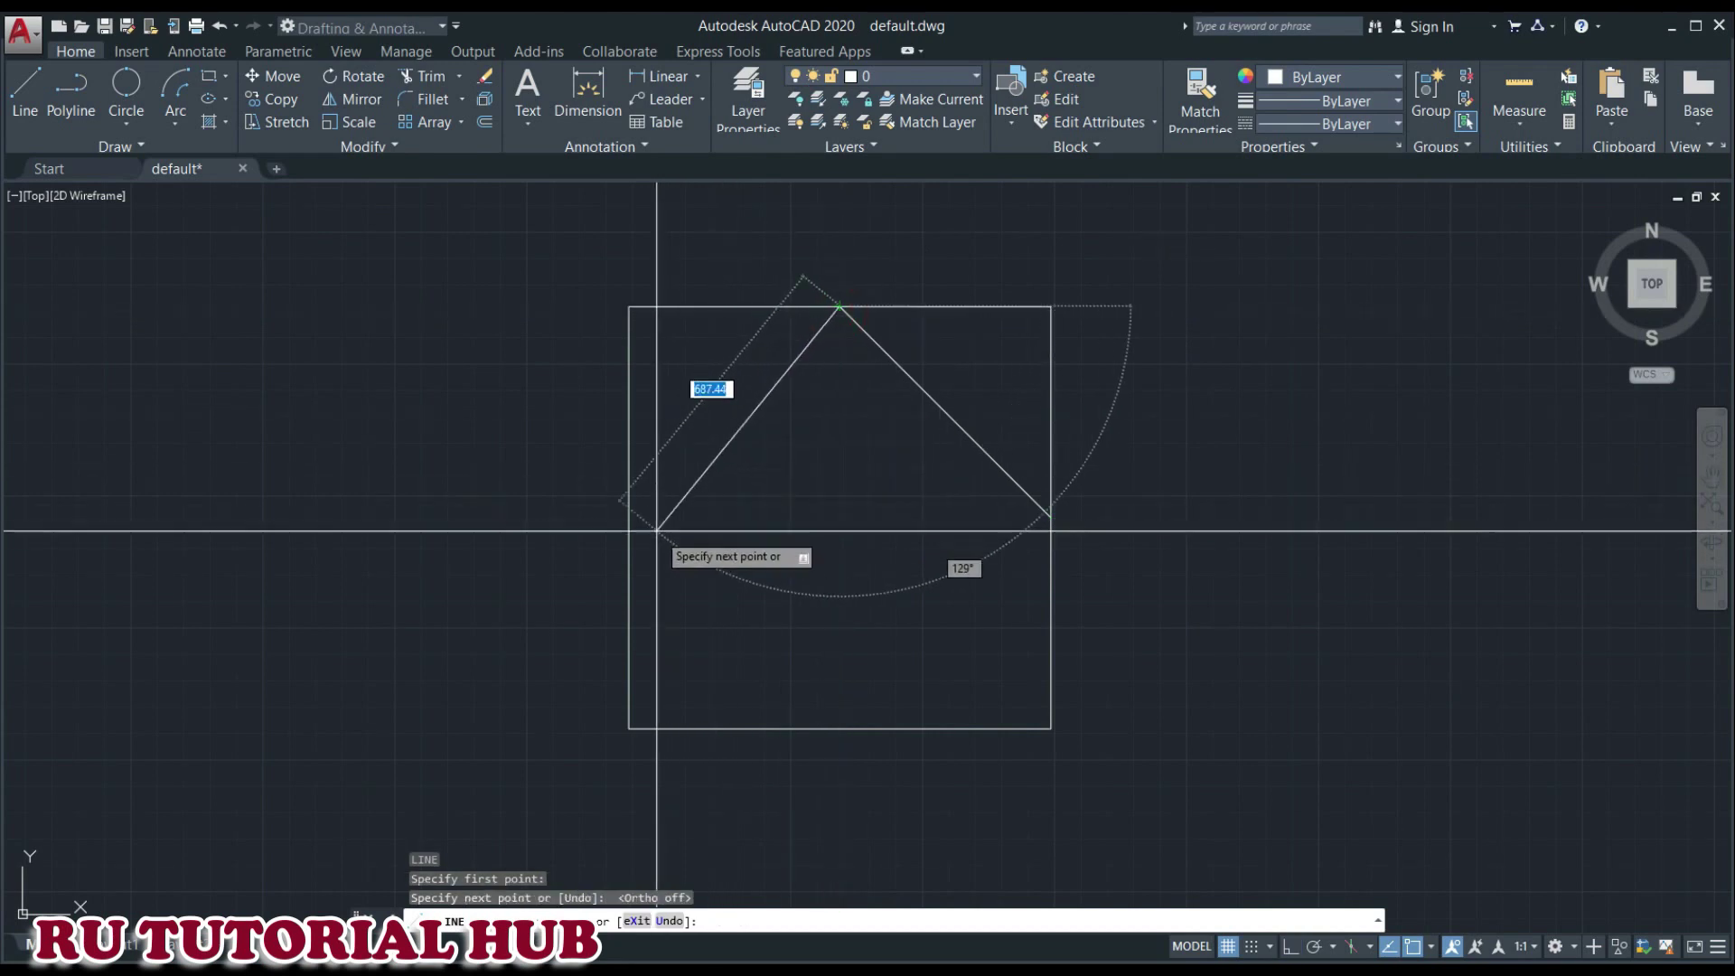
{"action": "left_click", "coordinate": [629, 517]}
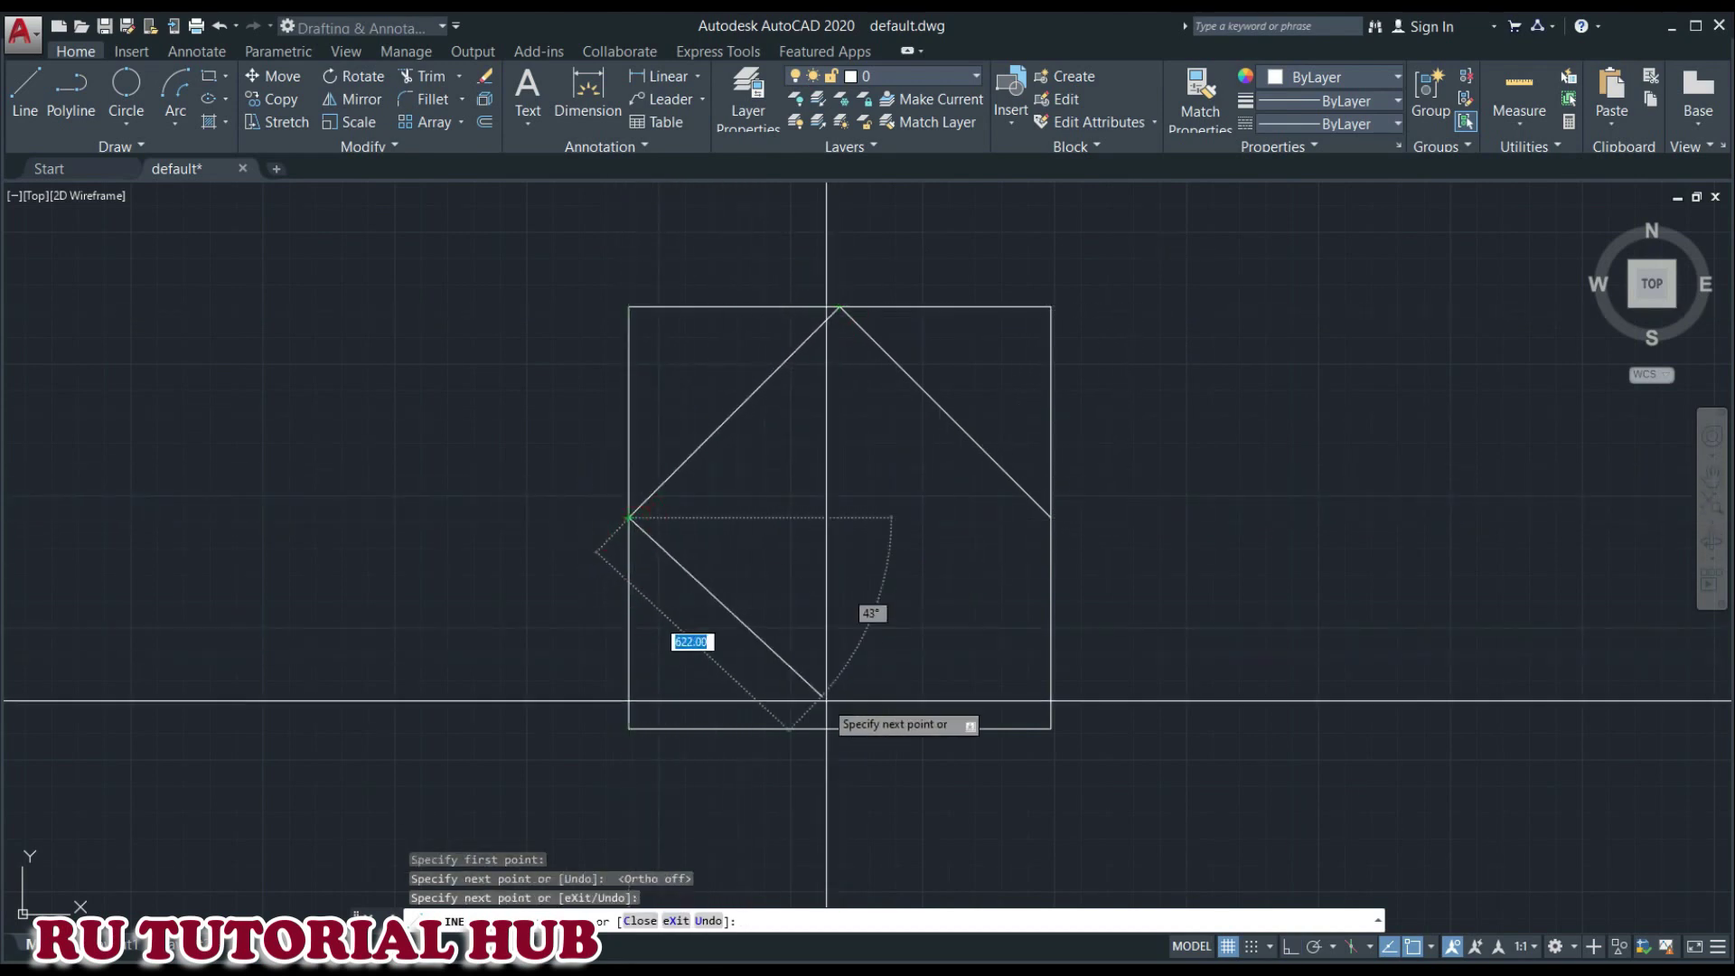
{"action": "left_click", "coordinate": [839, 728]}
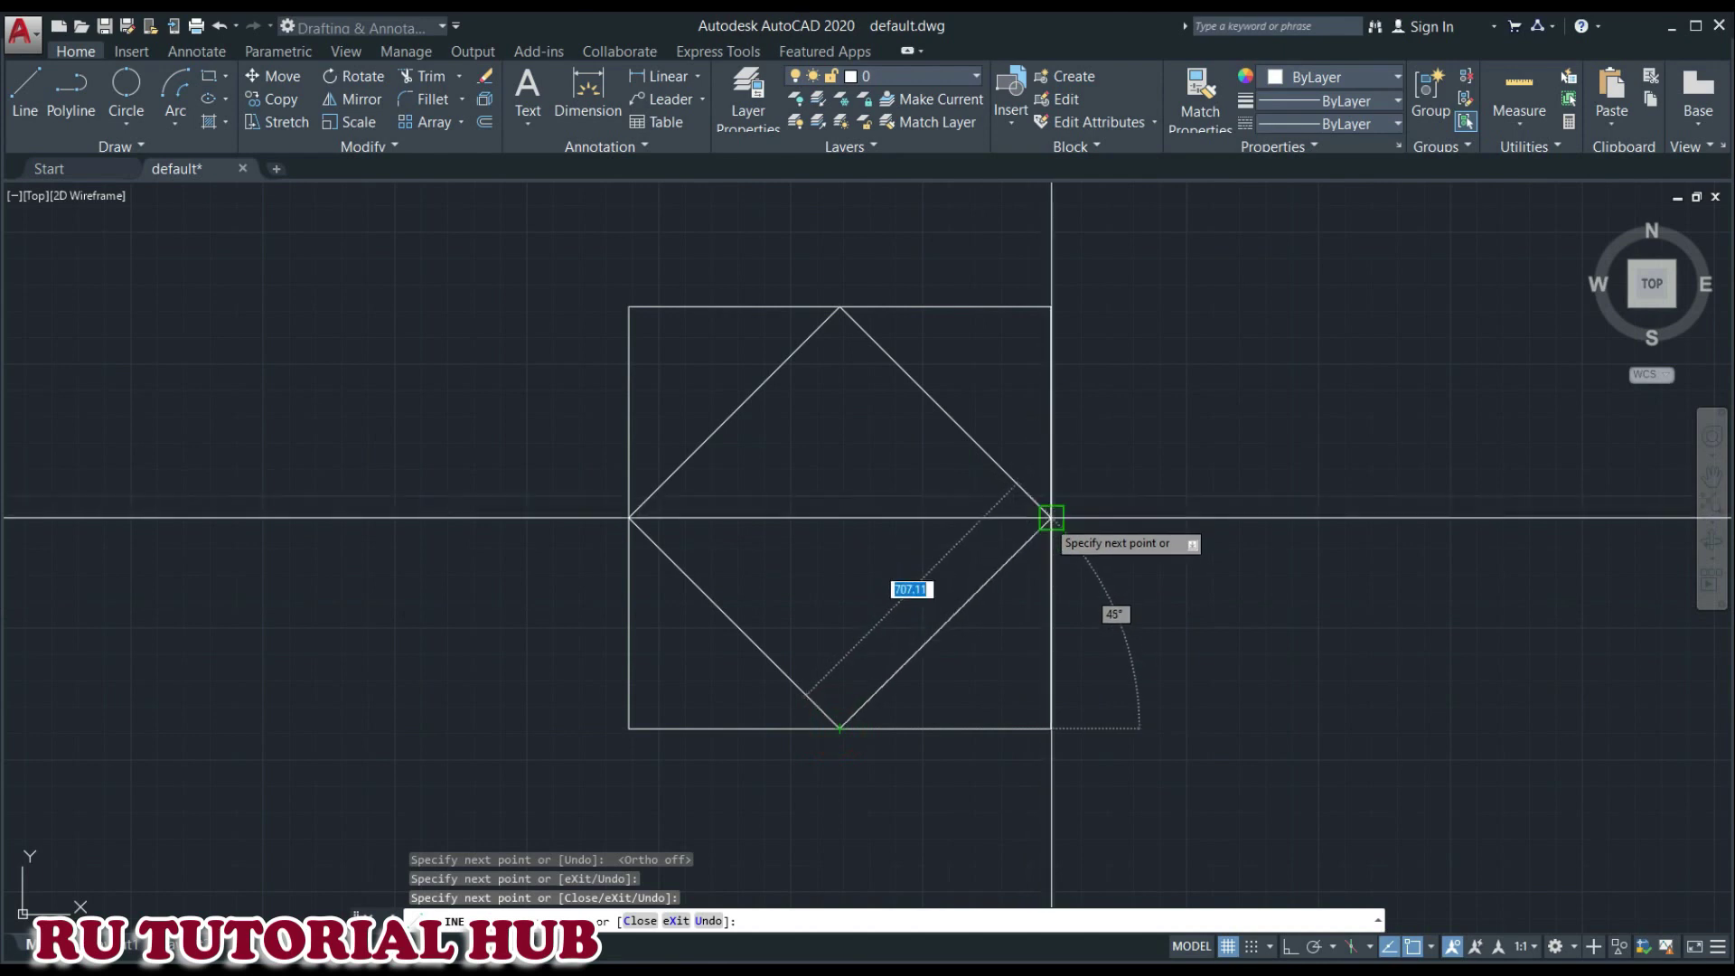
{"action": "left_click", "coordinate": [1050, 517]}
{"action": "key", "text": "Escape"}
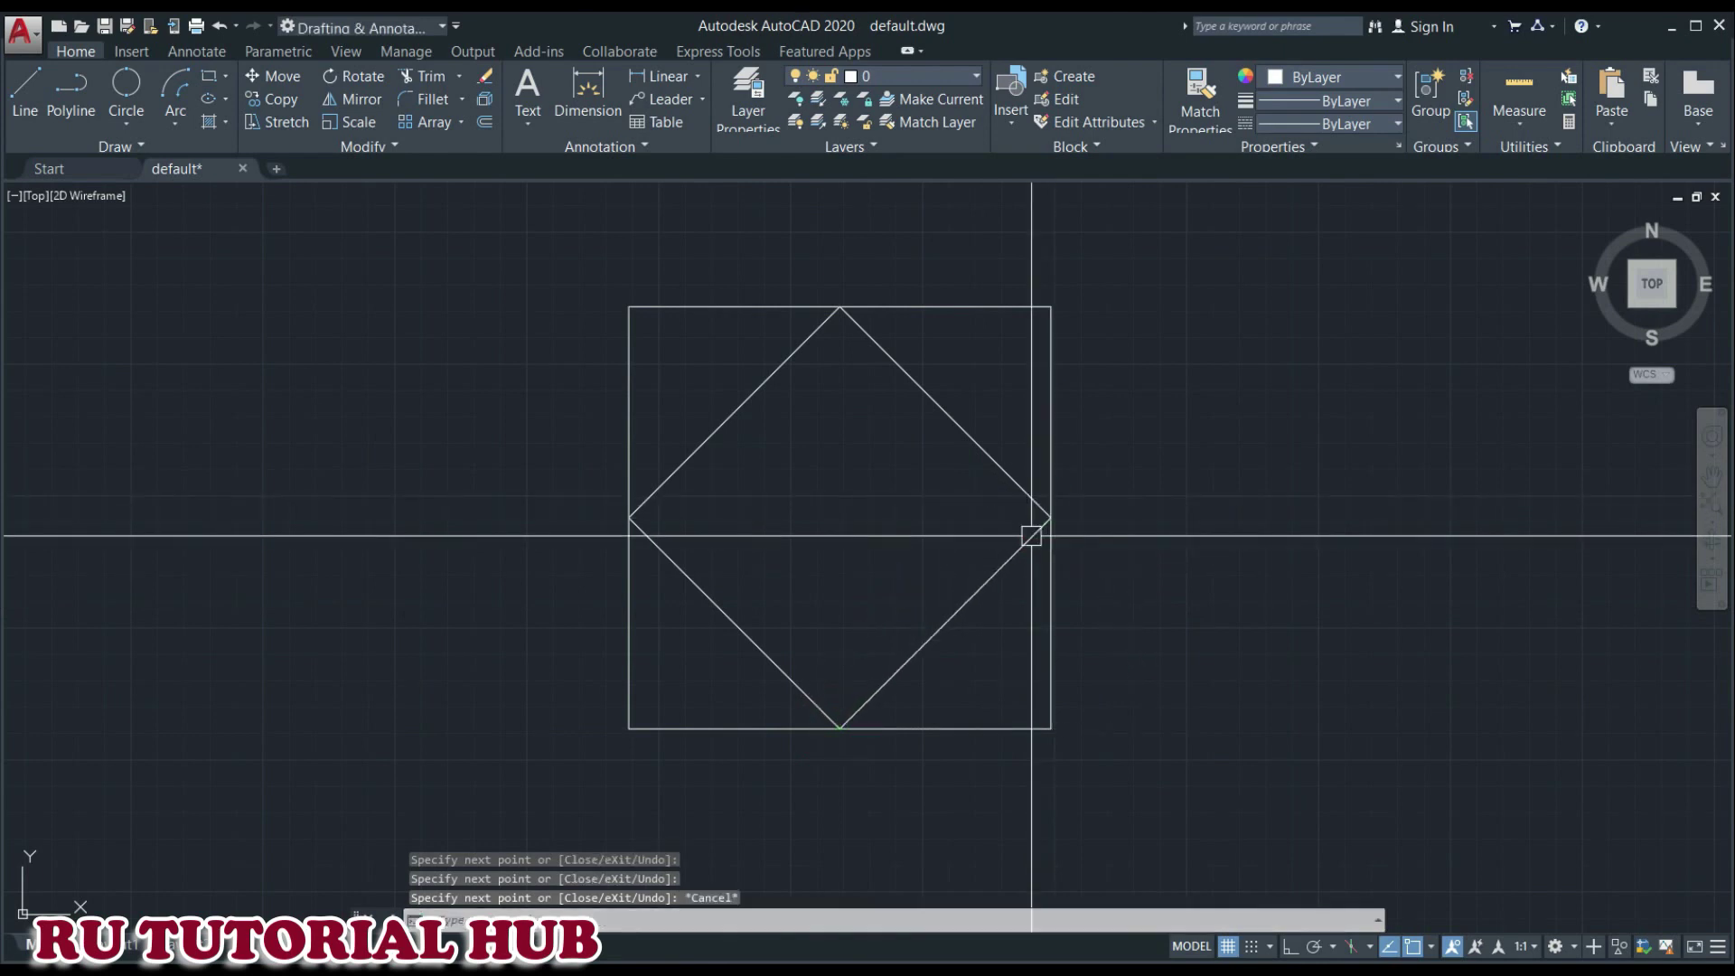
{"action": "key", "text": "Escape"}
{"action": "key", "text": "Escape"}
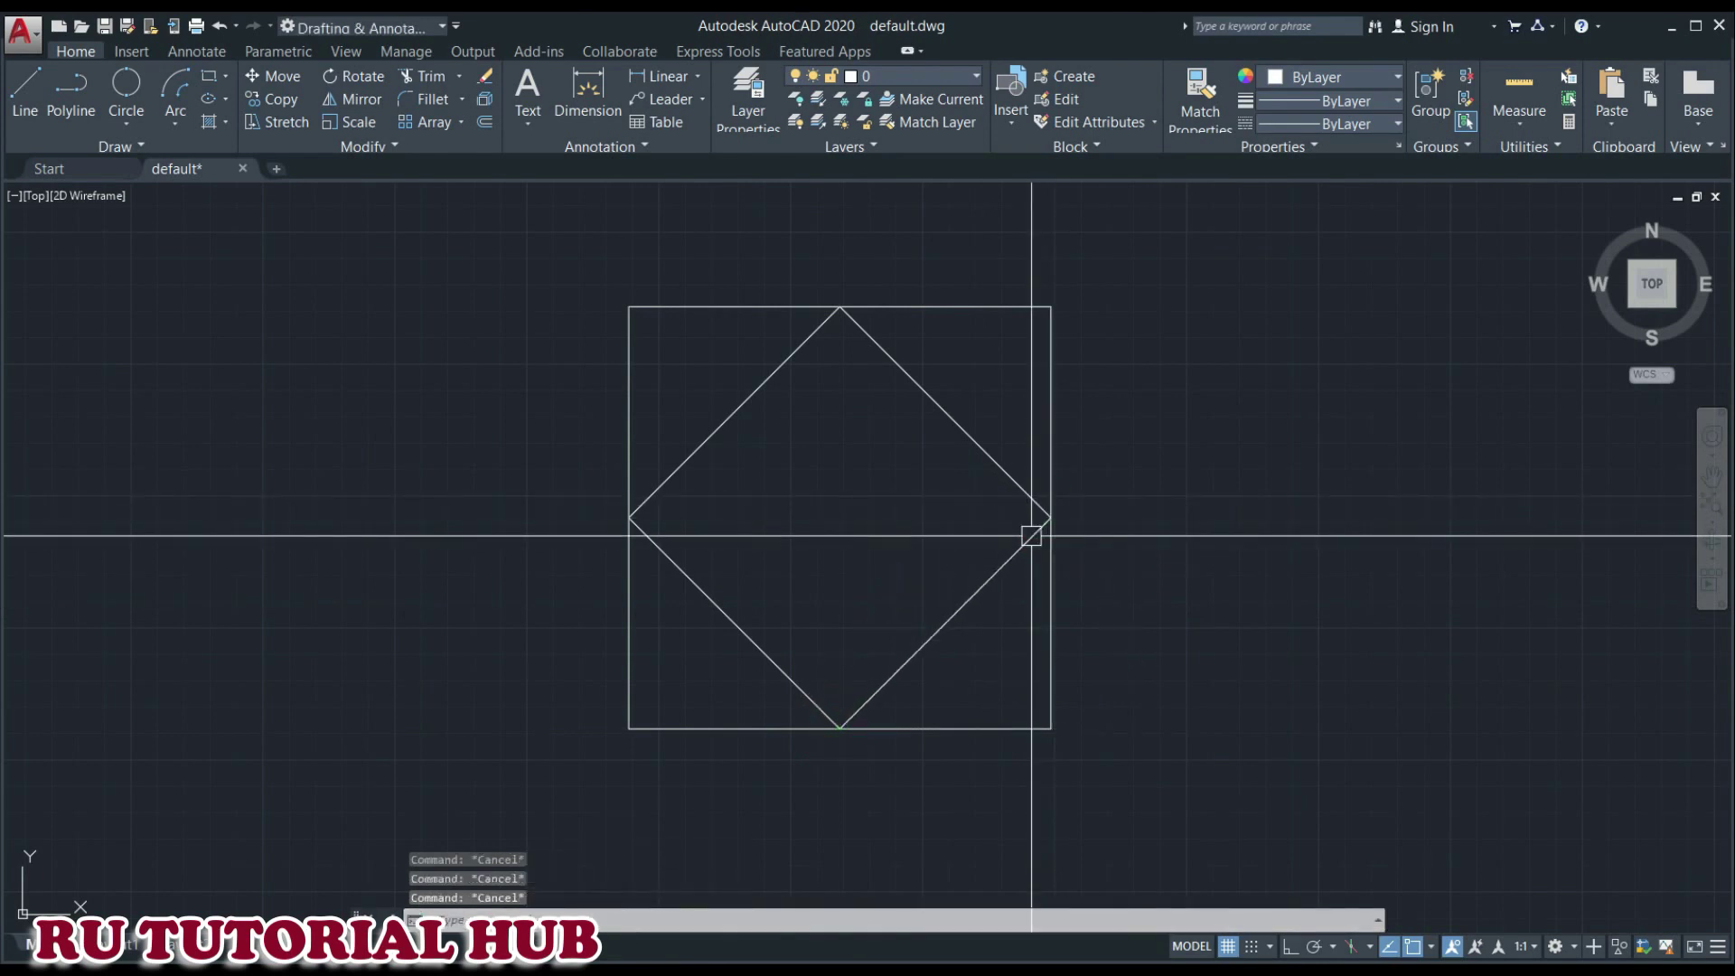
{"action": "key", "text": "alt+Tab"}
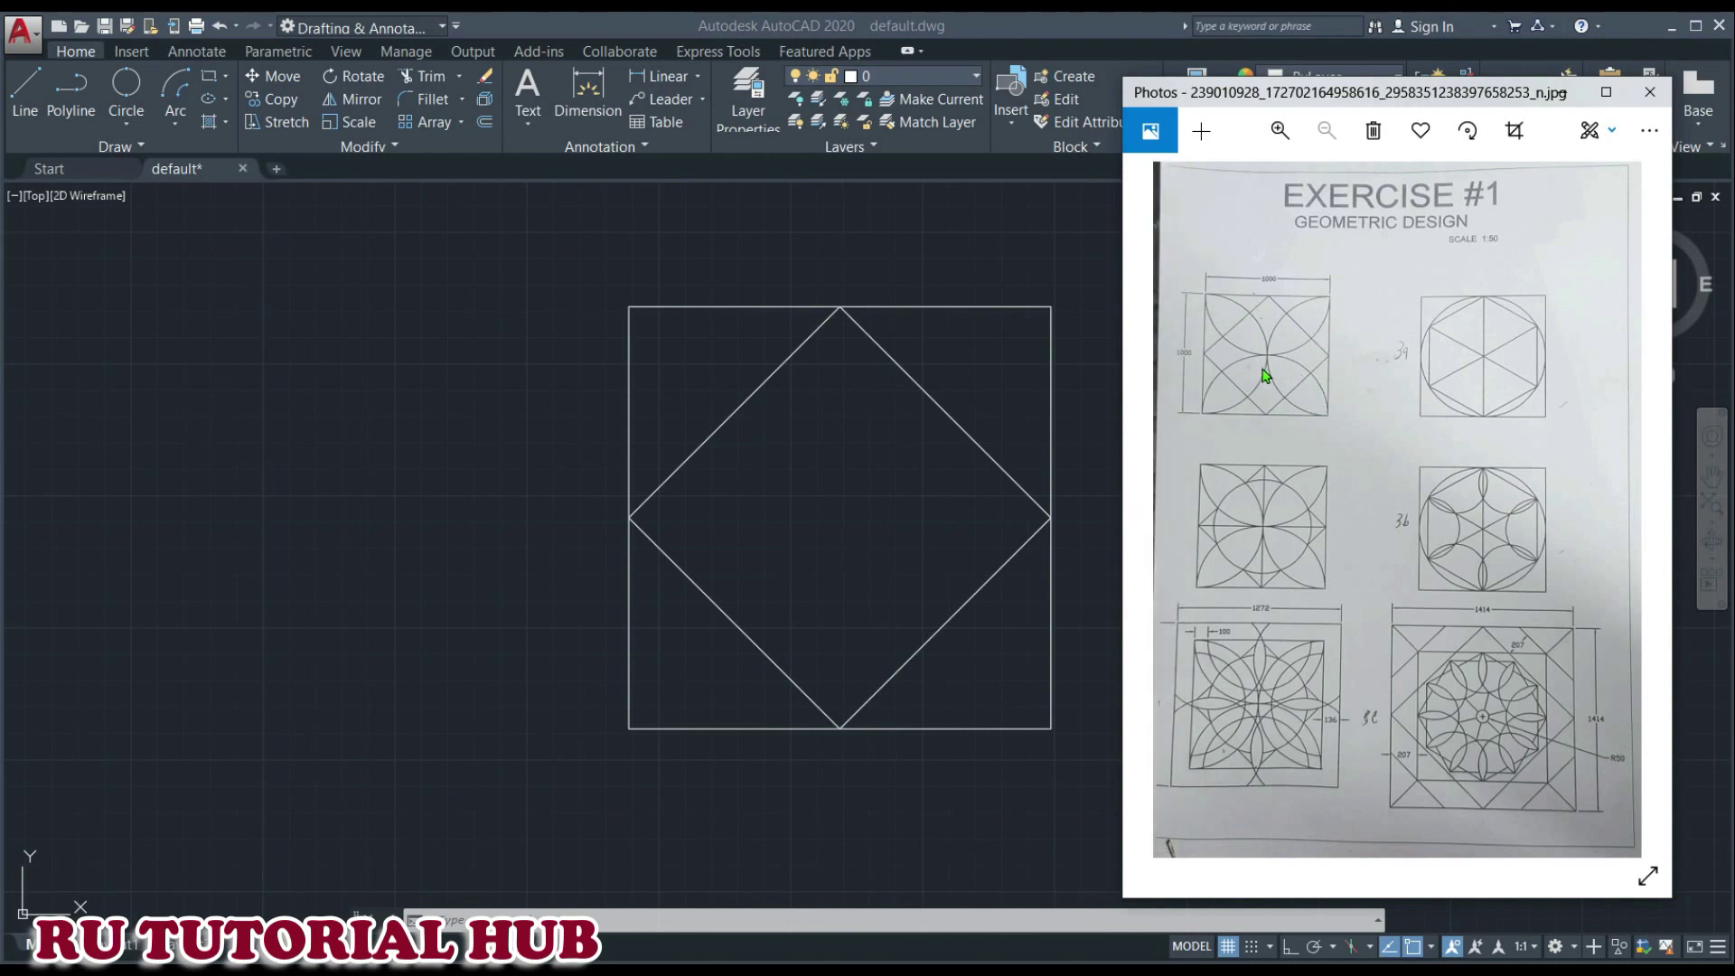
- Start a 3-point arc at the square's top-right corner, then cancel it
{"action": "left_click", "coordinate": [176, 118]}
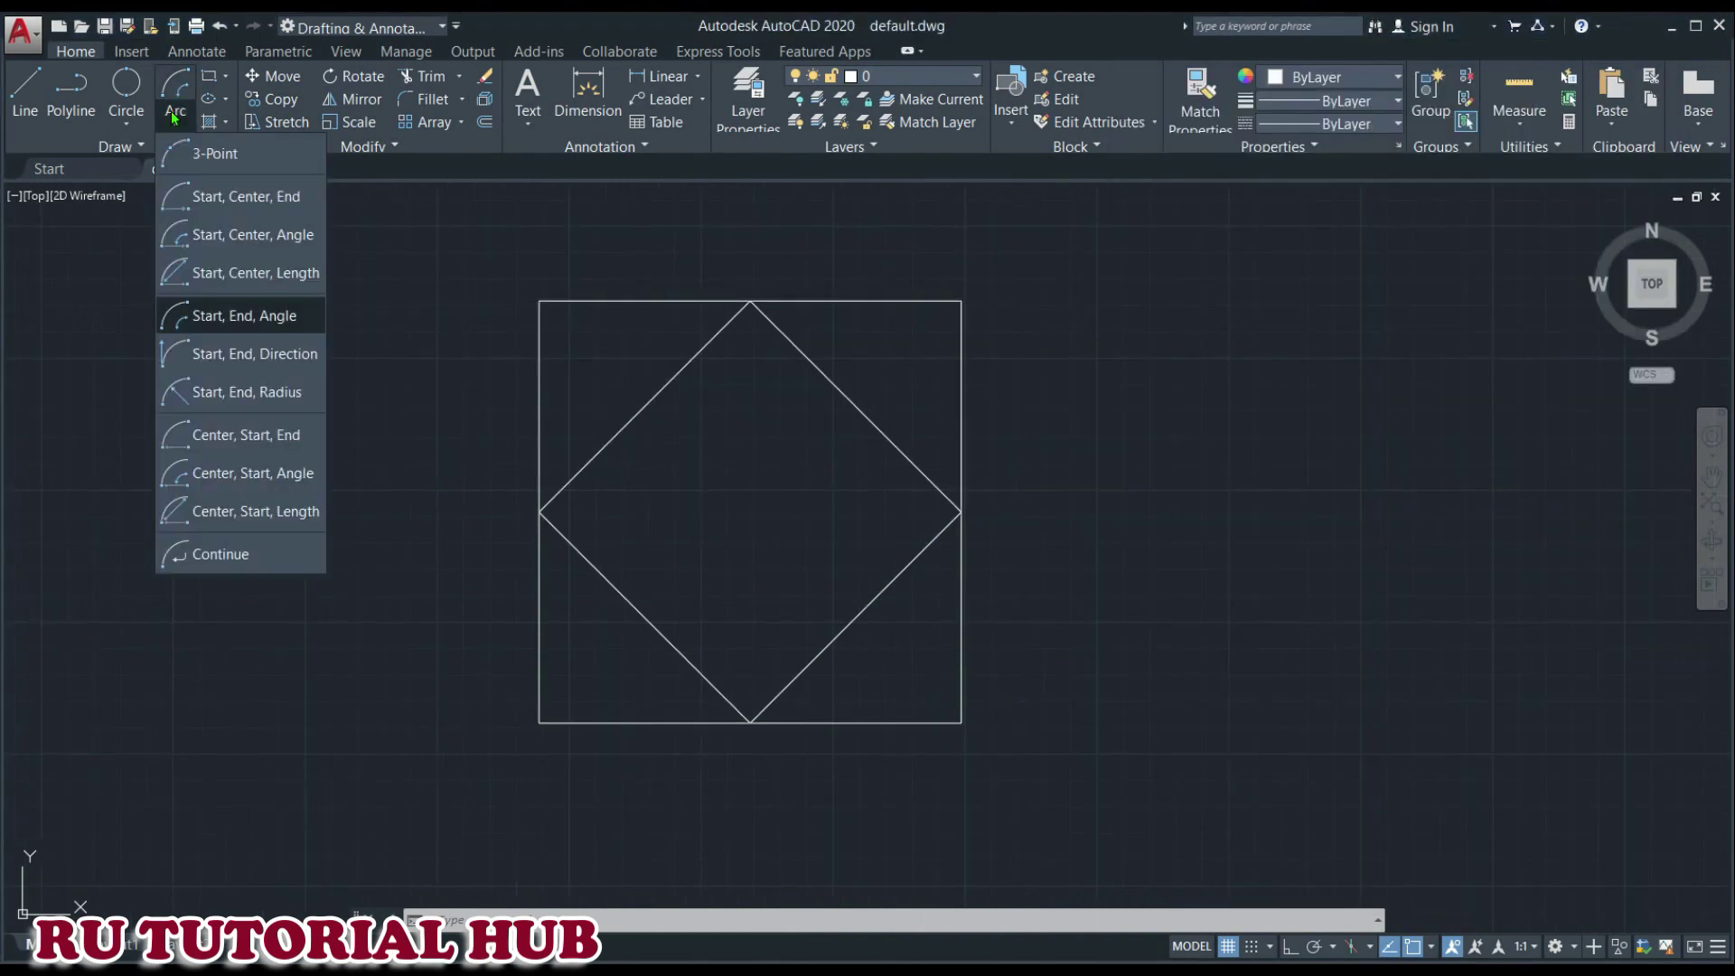
{"action": "left_click", "coordinate": [217, 156]}
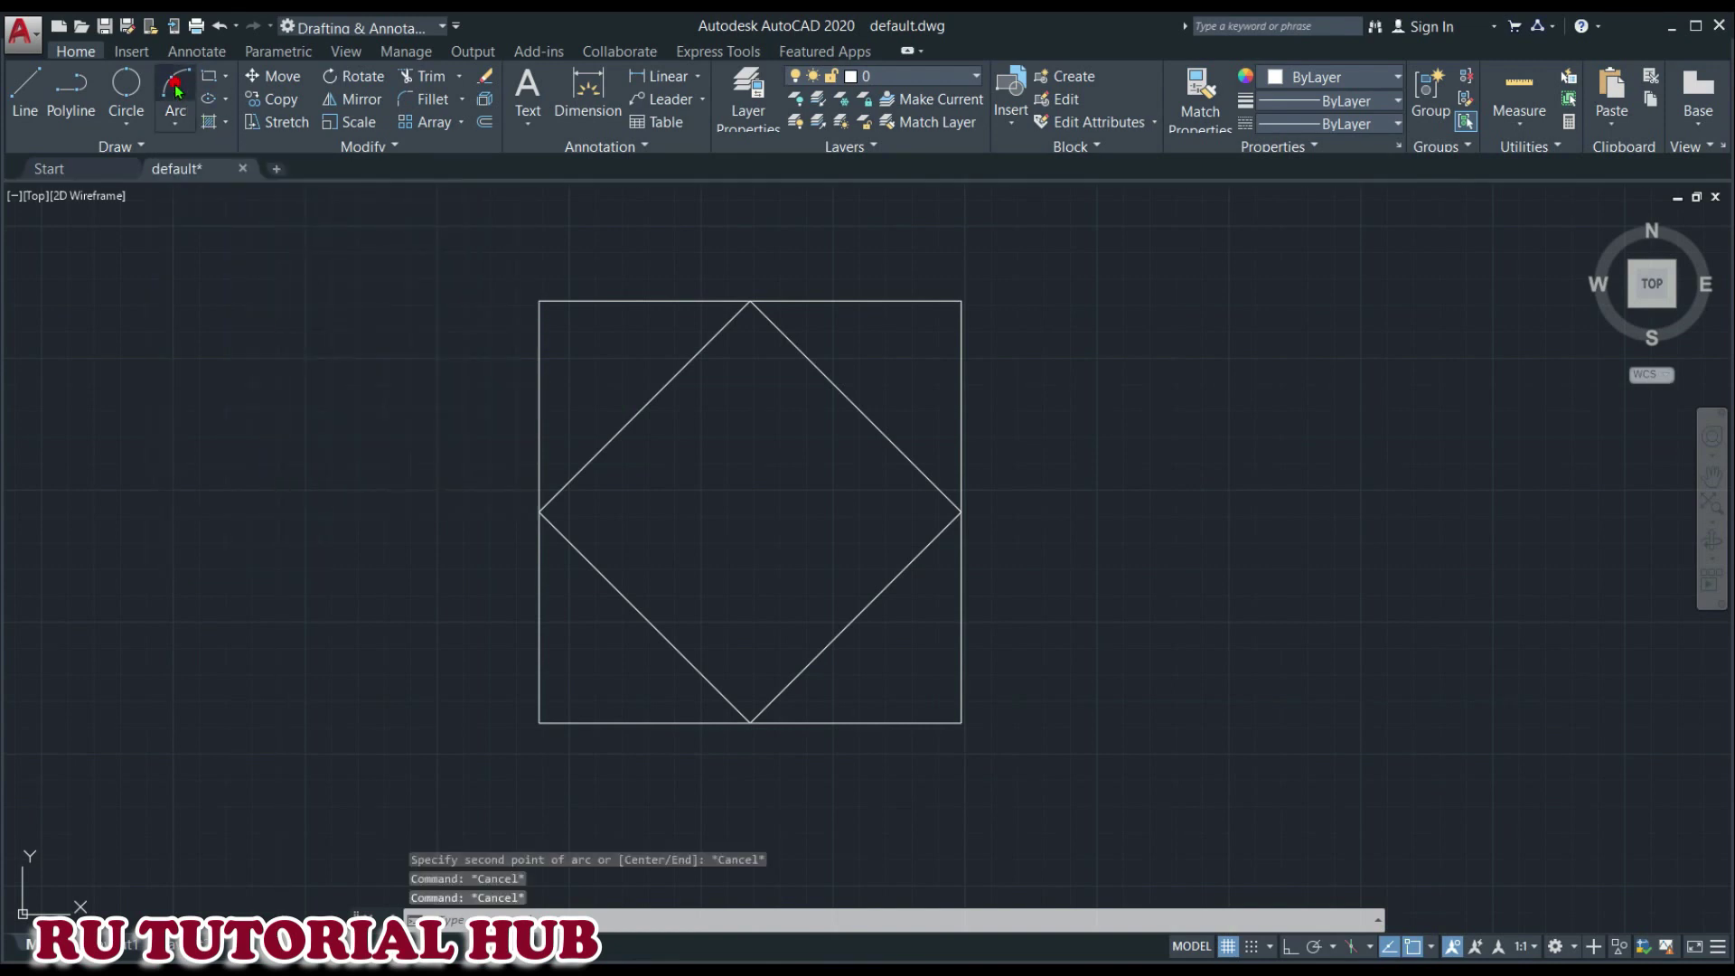
{"action": "left_click", "coordinate": [175, 111]}
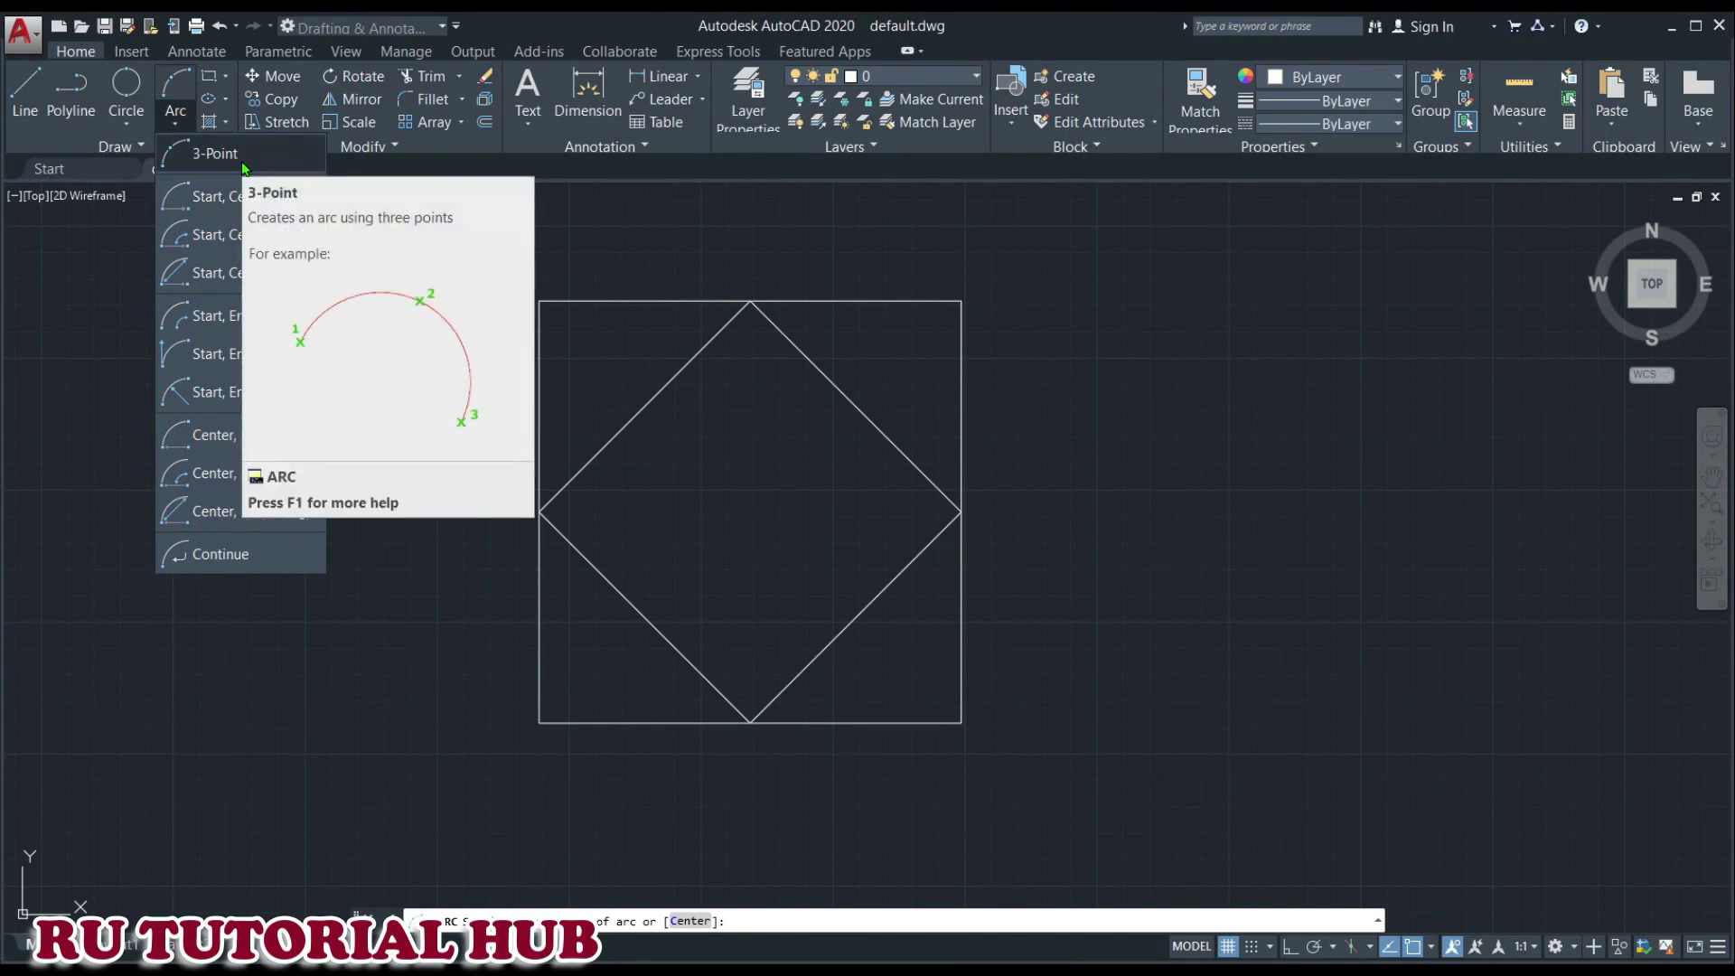
{"action": "left_click", "coordinate": [243, 166]}
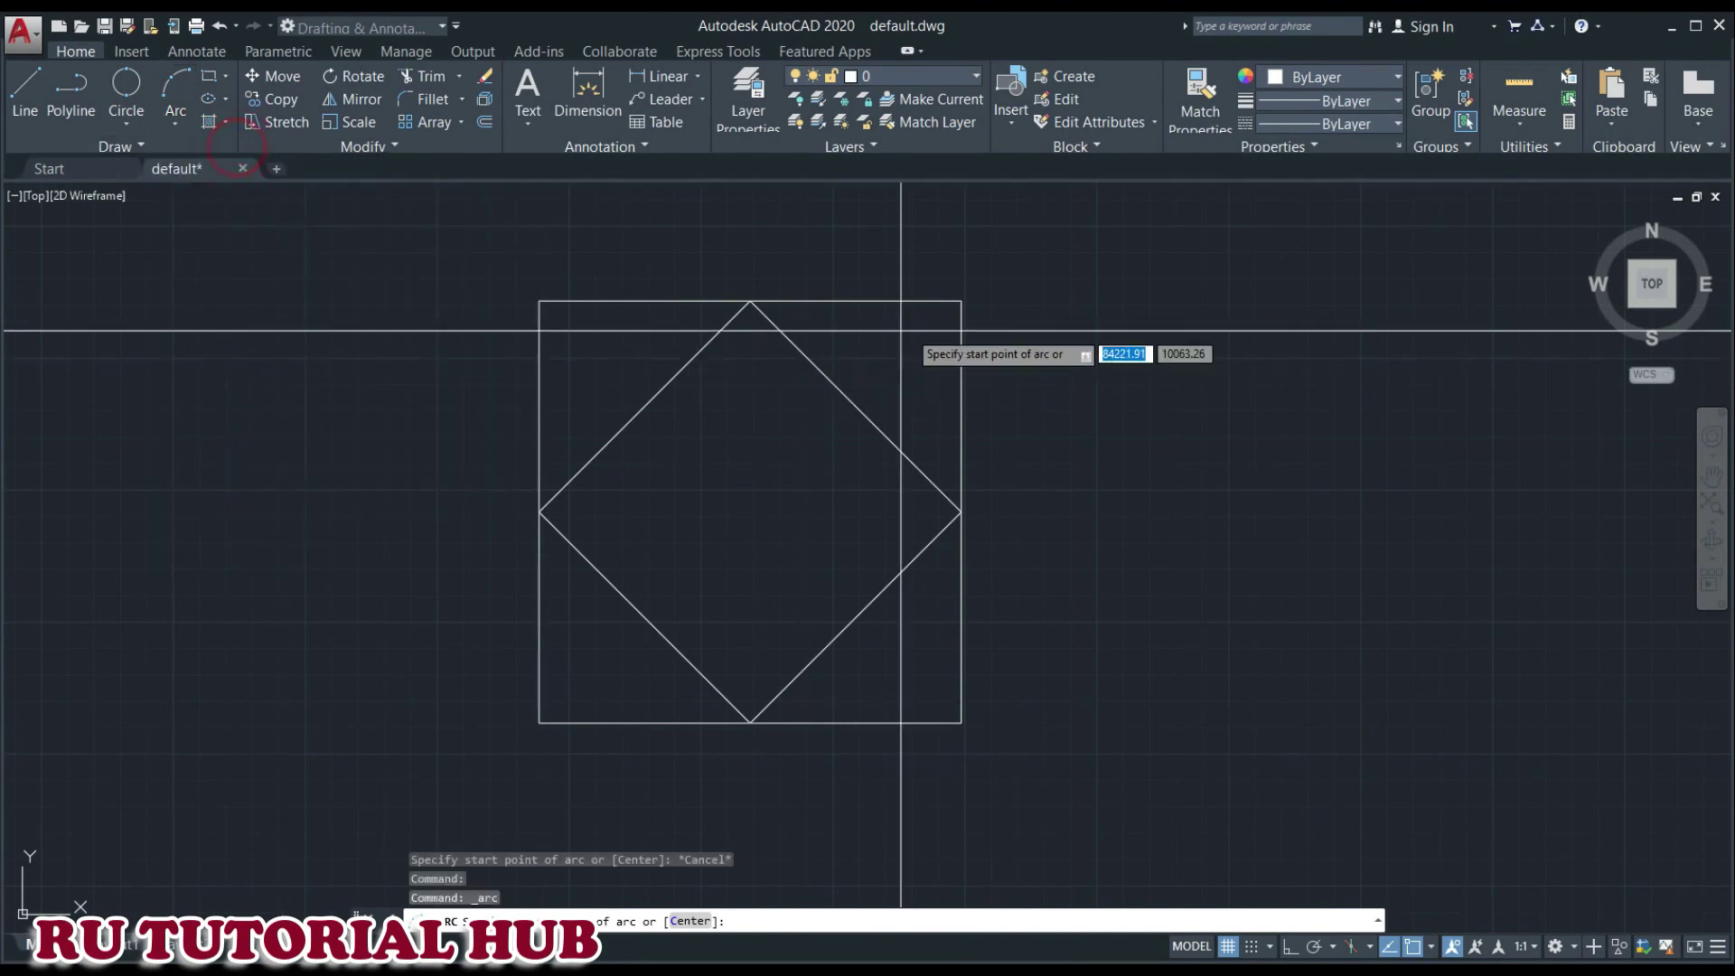
{"action": "left_click", "coordinate": [962, 304]}
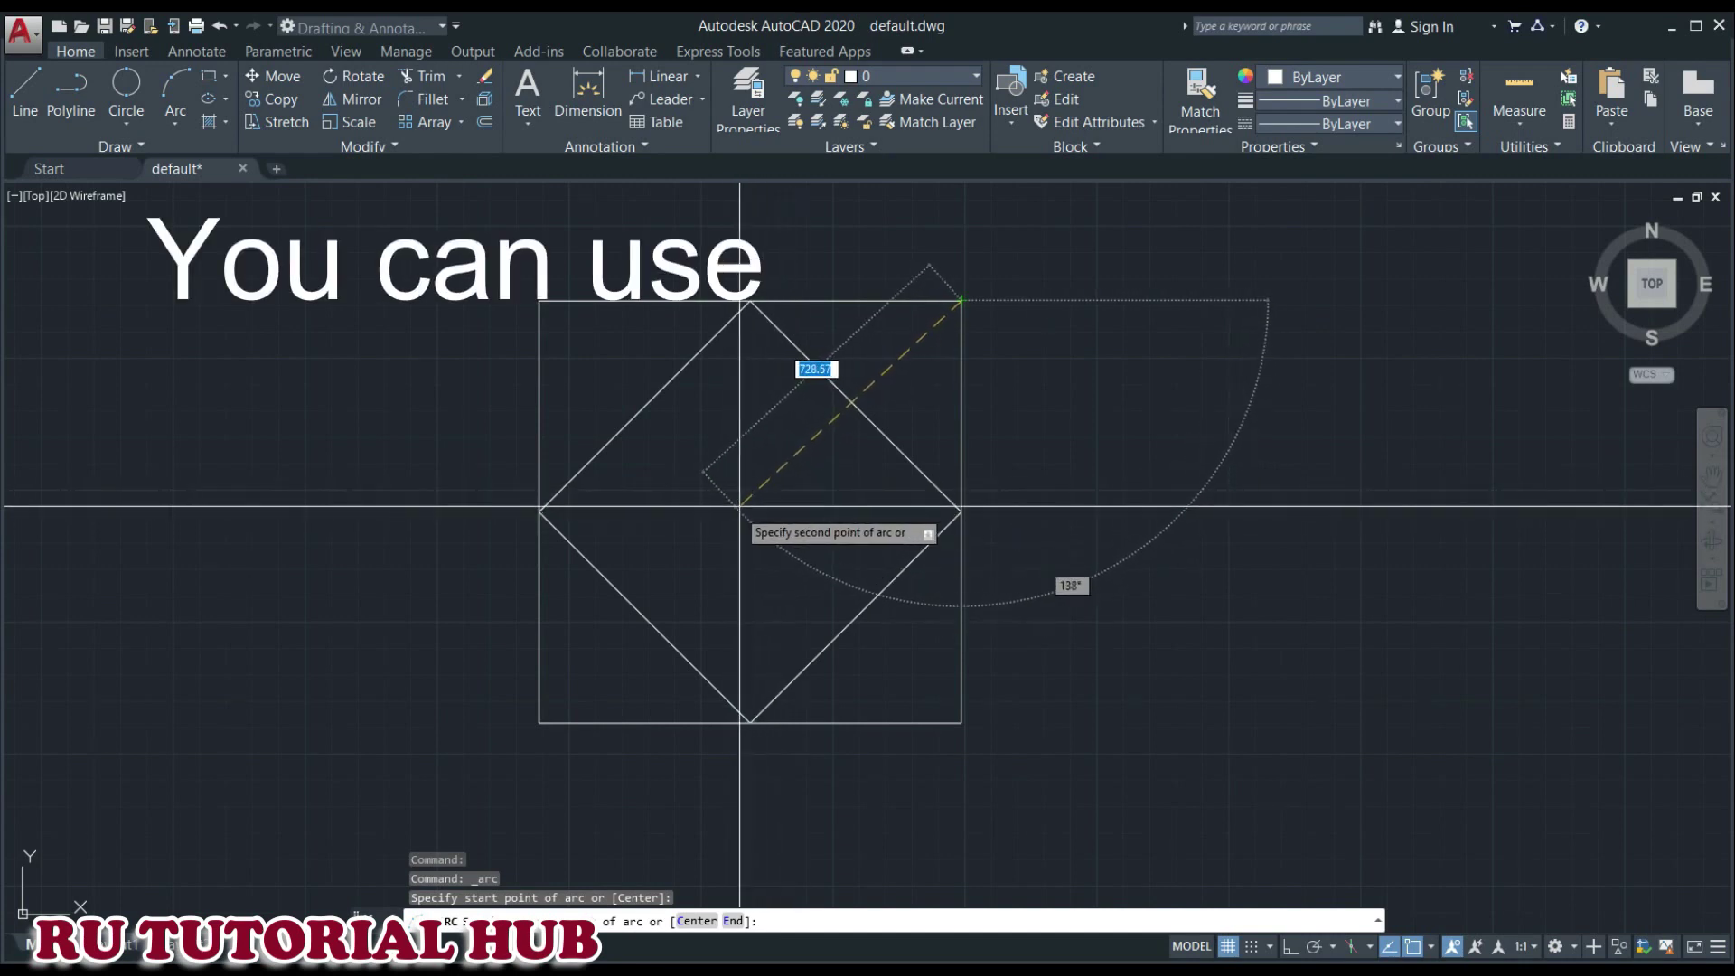
{"action": "key", "text": "Escape"}
{"action": "key", "text": "Escape"}
{"action": "key", "text": "Escape"}
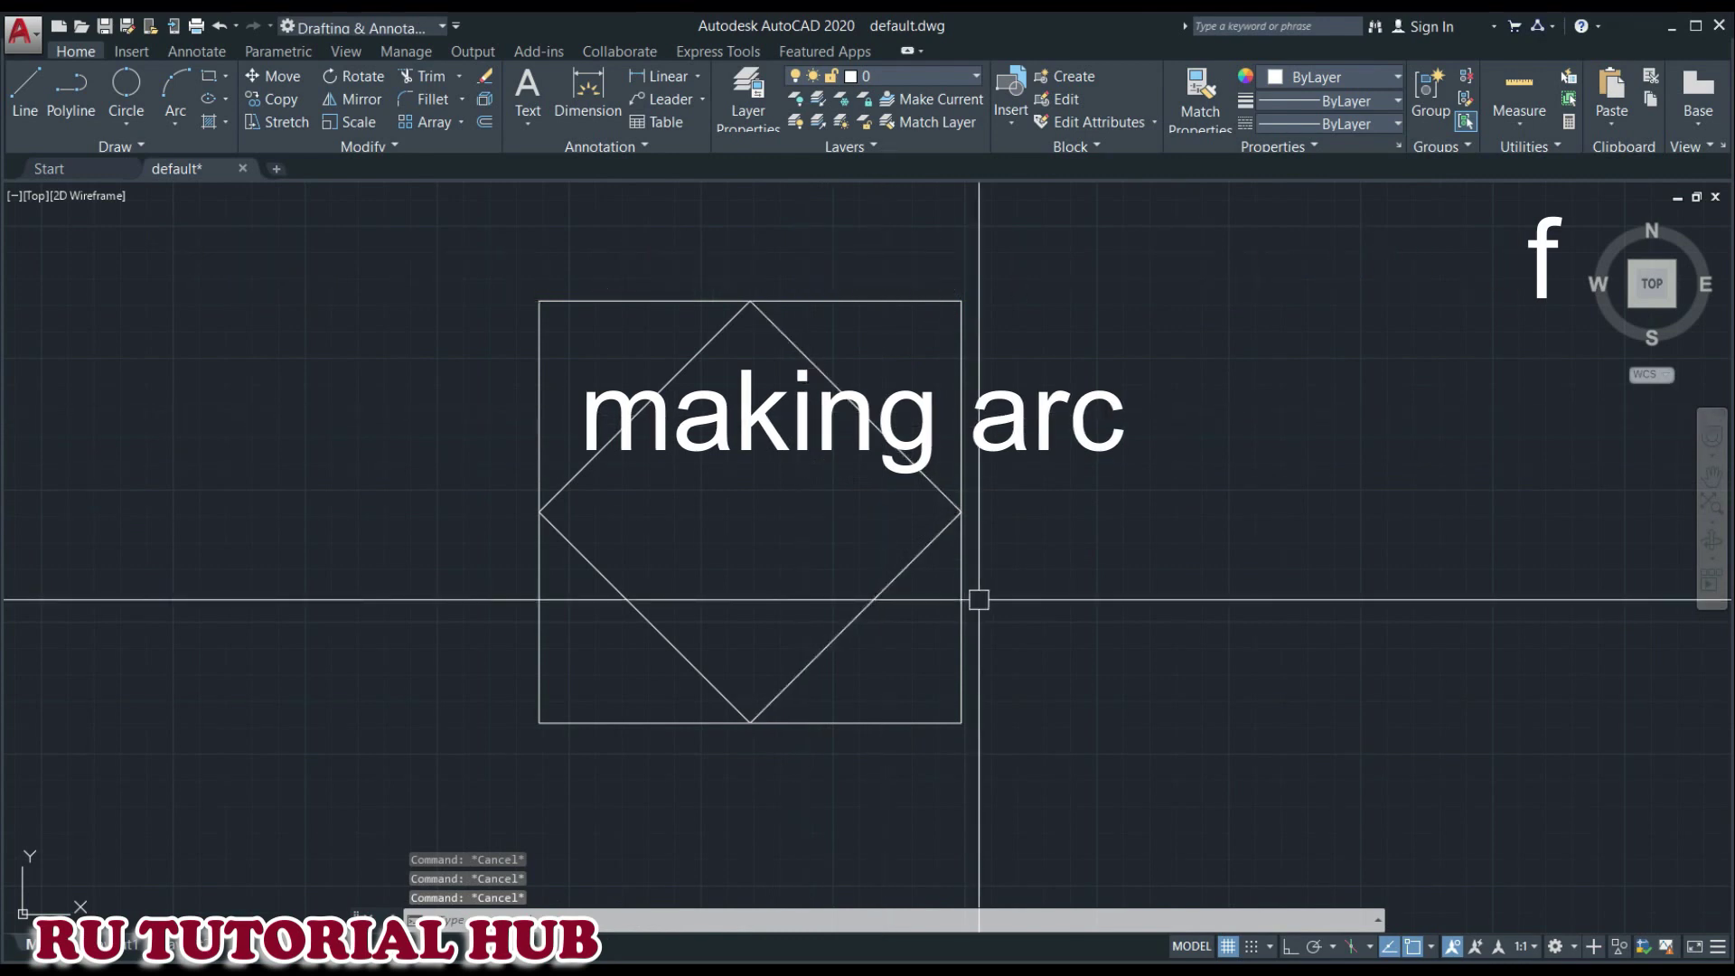
- Draw a vertical line from the diamond's top corner to its bottom corner, then check it
{"action": "type", "text": "l"}
{"action": "key", "text": "Return"}
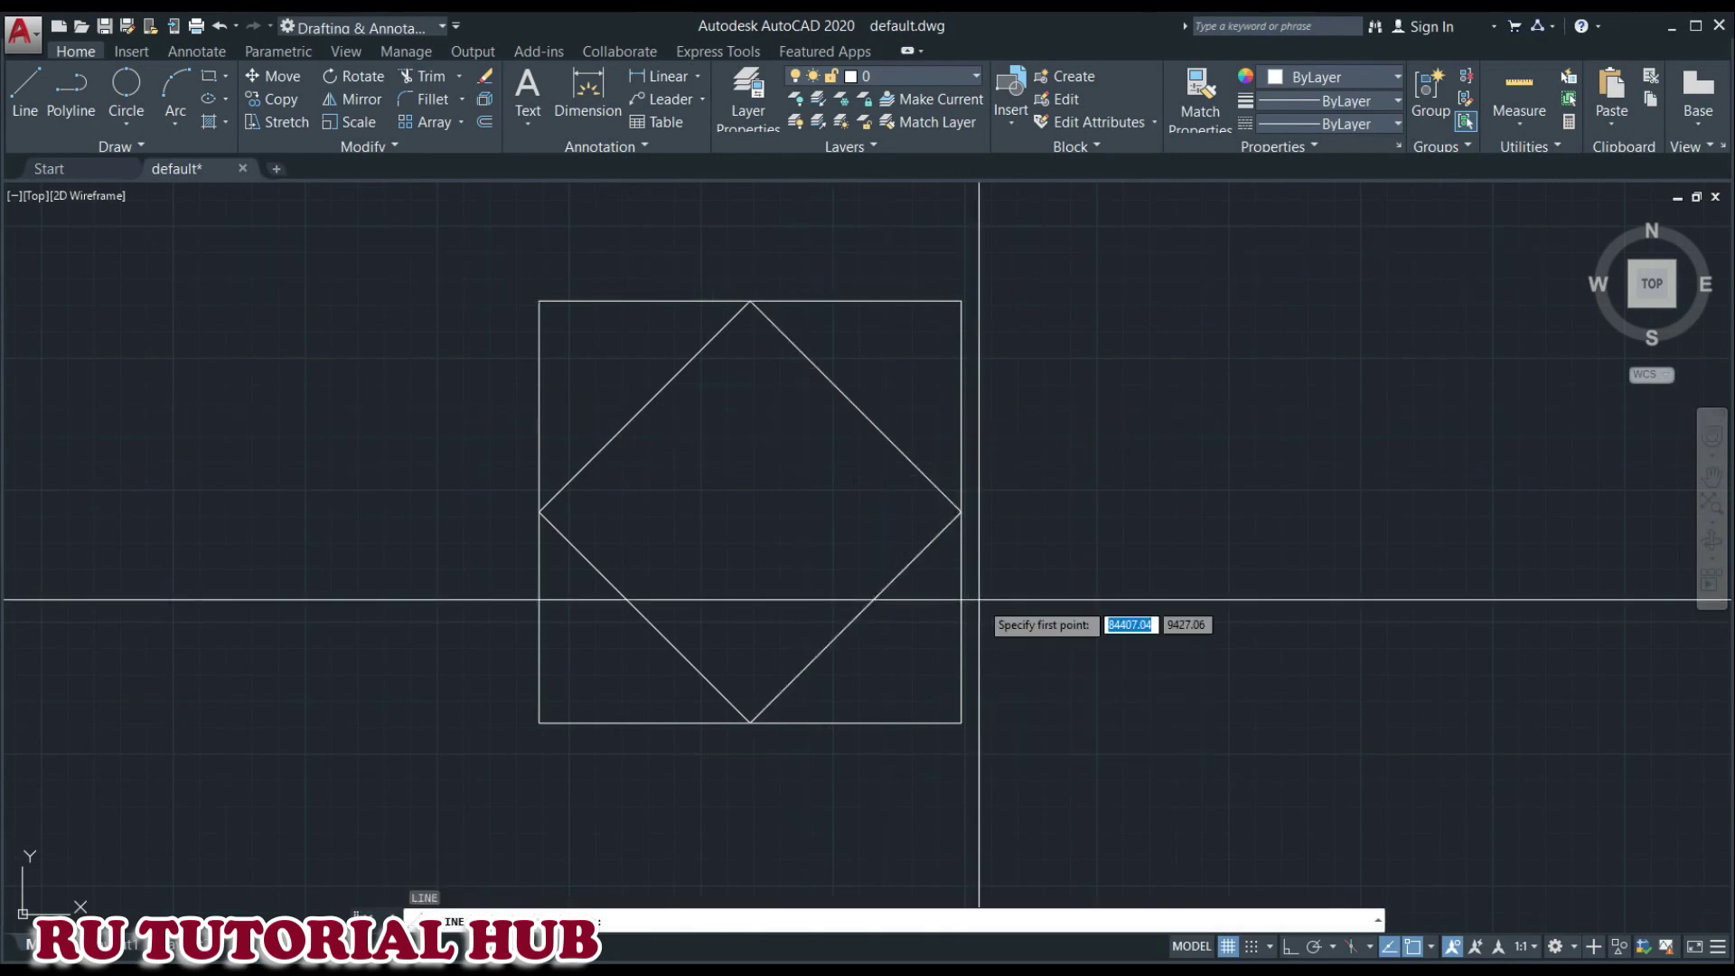
{"action": "left_click", "coordinate": [750, 301]}
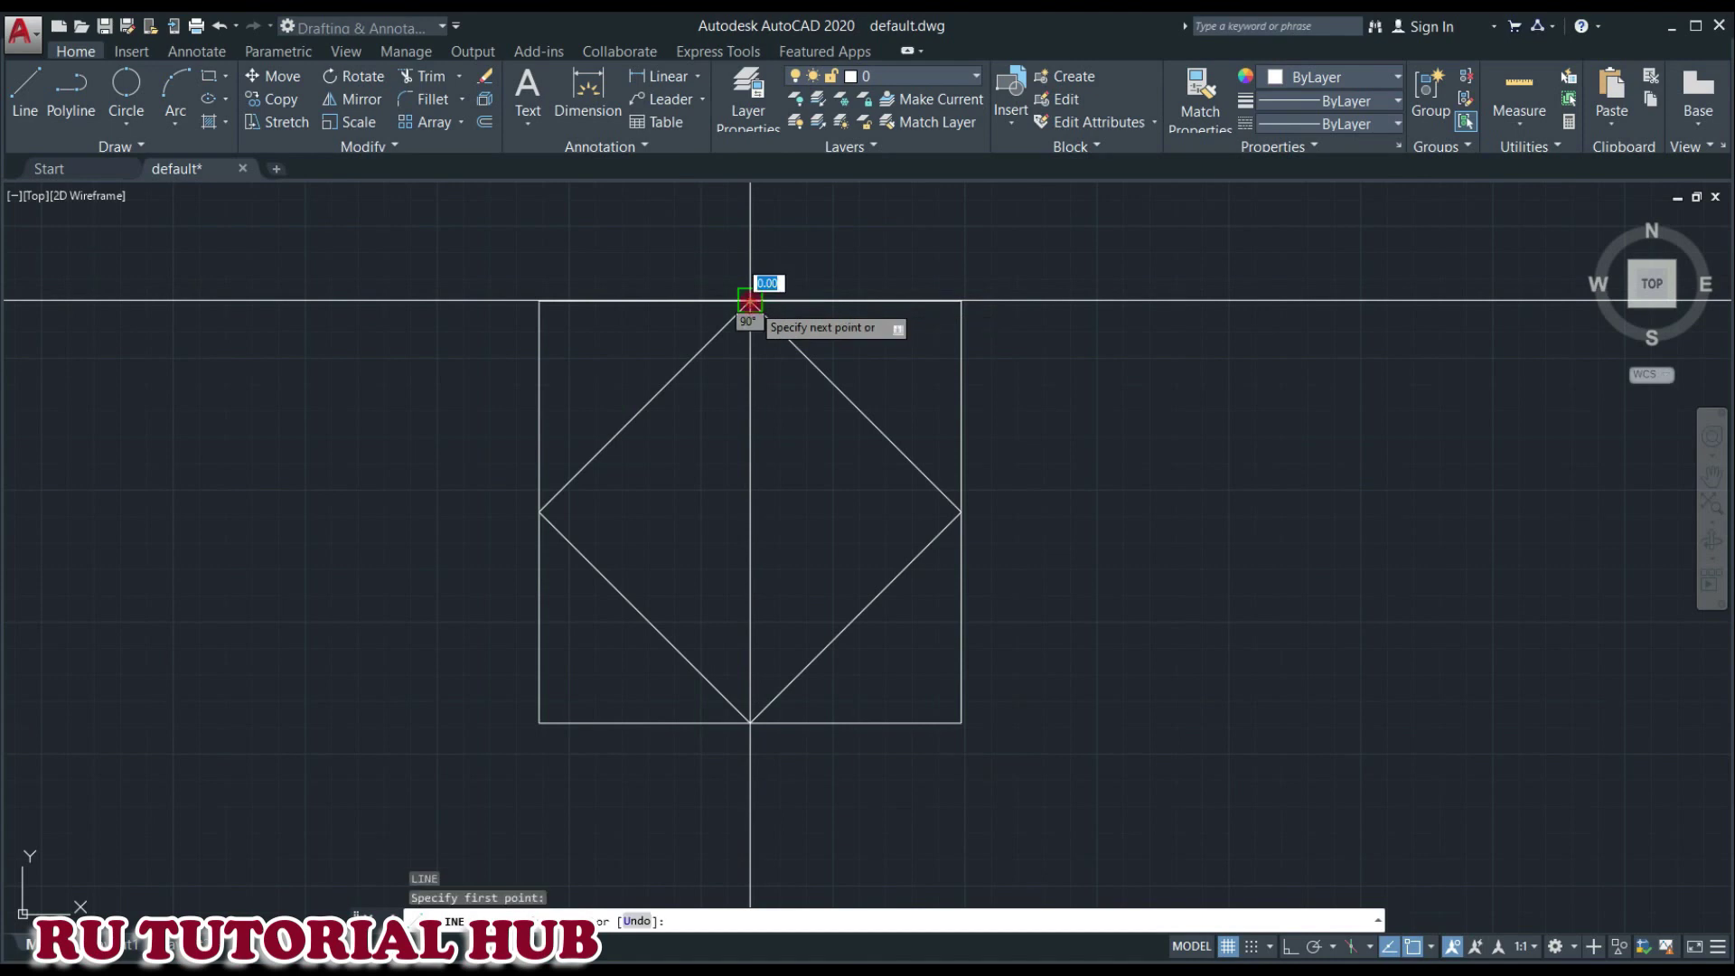
{"action": "left_click", "coordinate": [750, 723]}
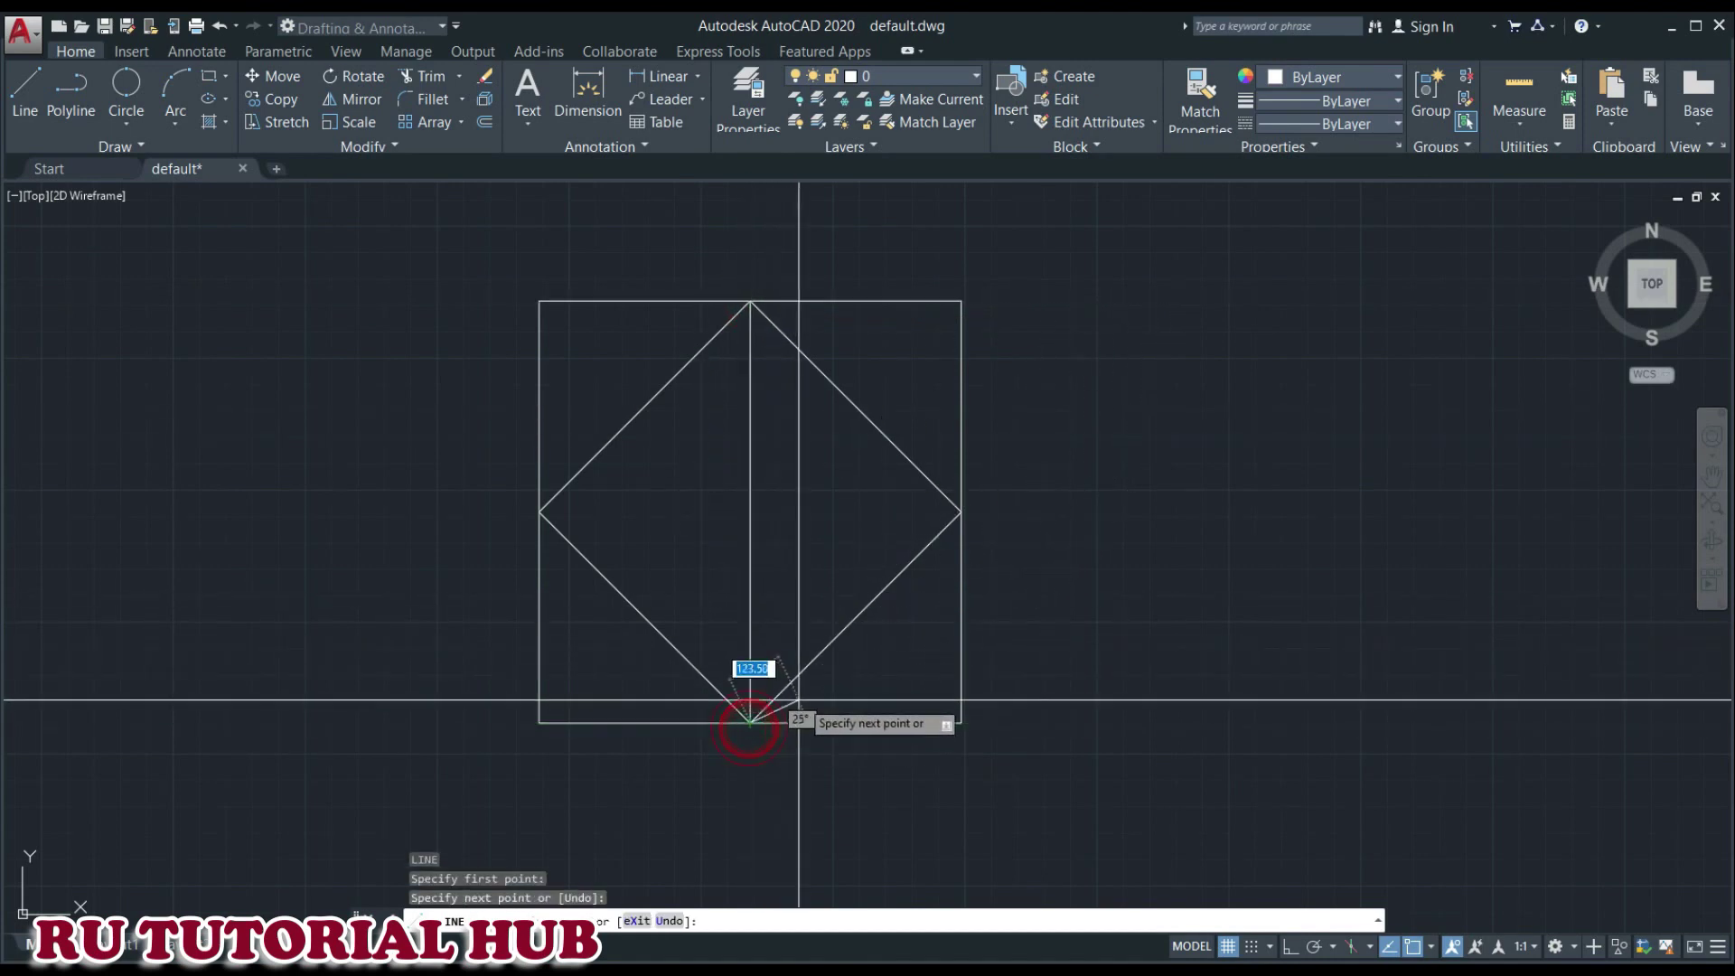
{"action": "key", "text": "Escape"}
{"action": "key", "text": "Escape"}
{"action": "key", "text": "Escape"}
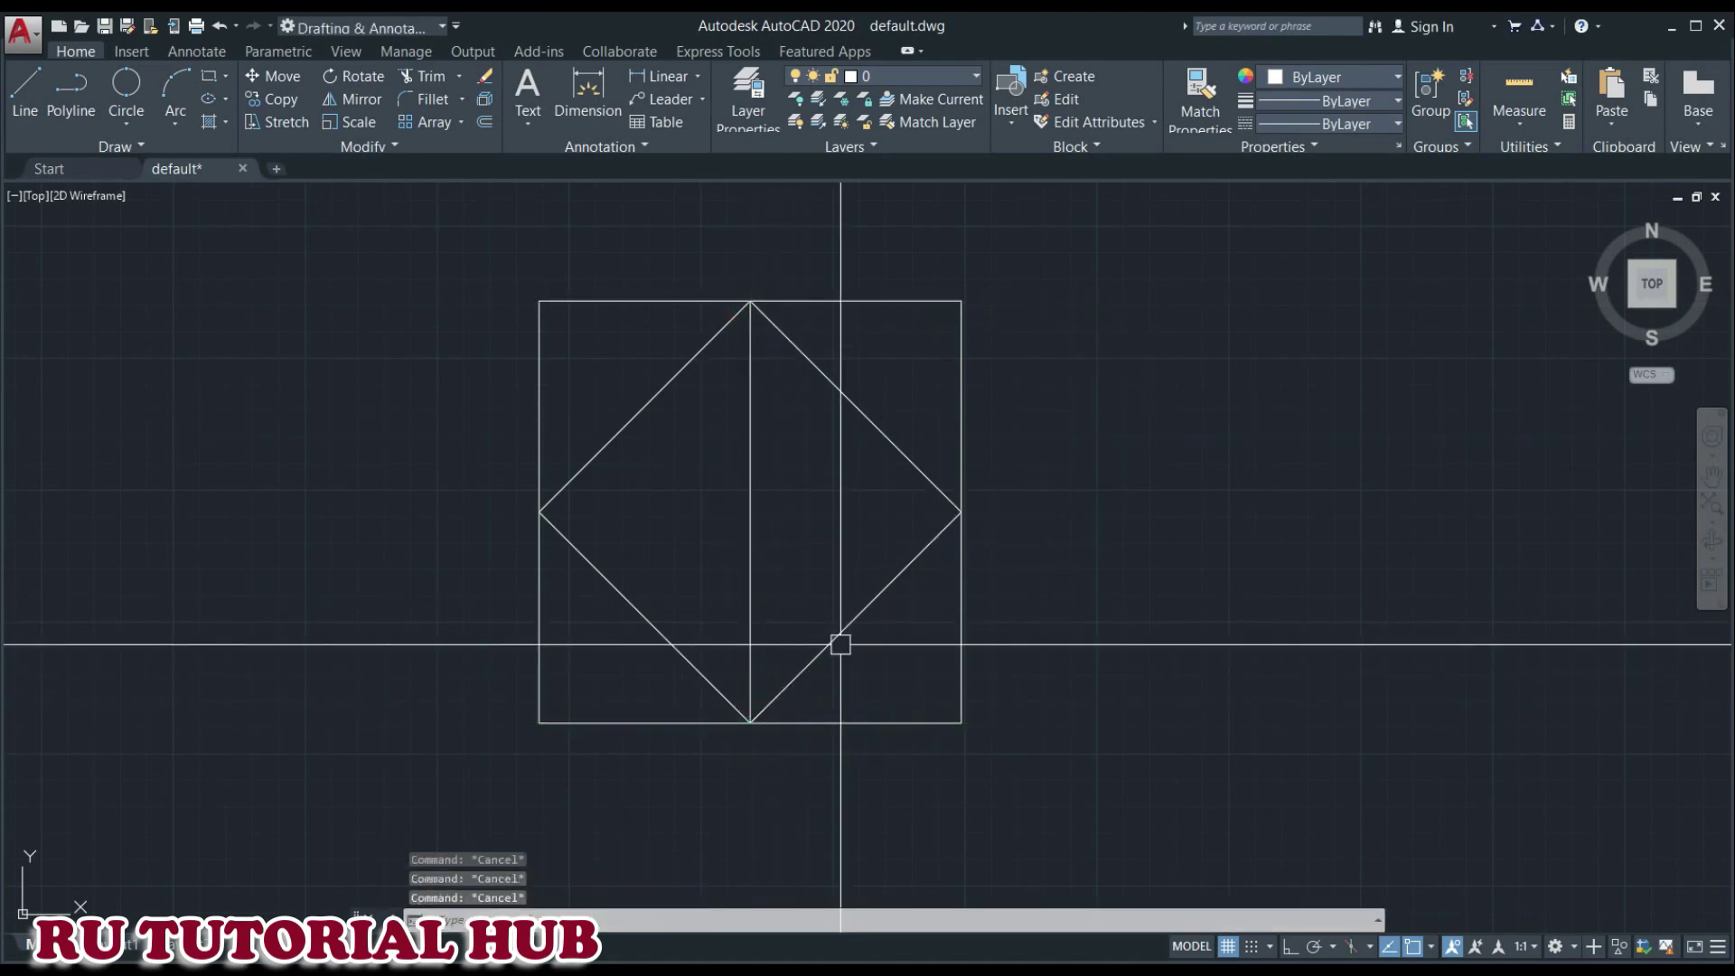
{"action": "left_click", "coordinate": [749, 504]}
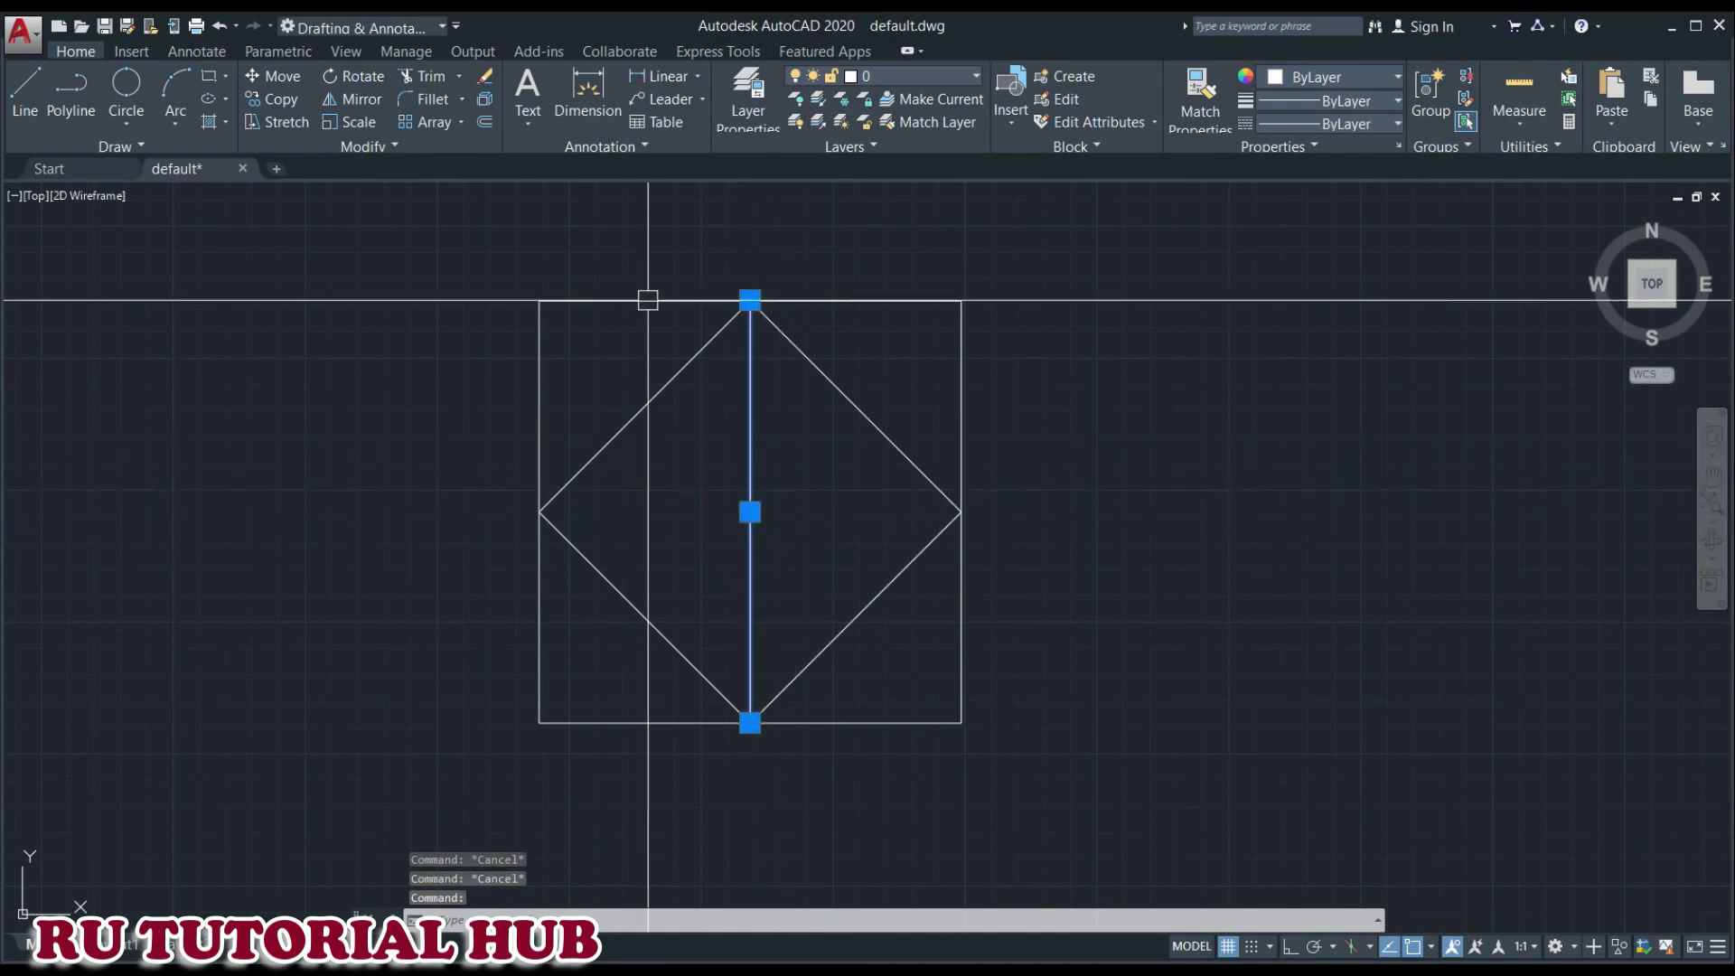
{"action": "key", "text": "Escape"}
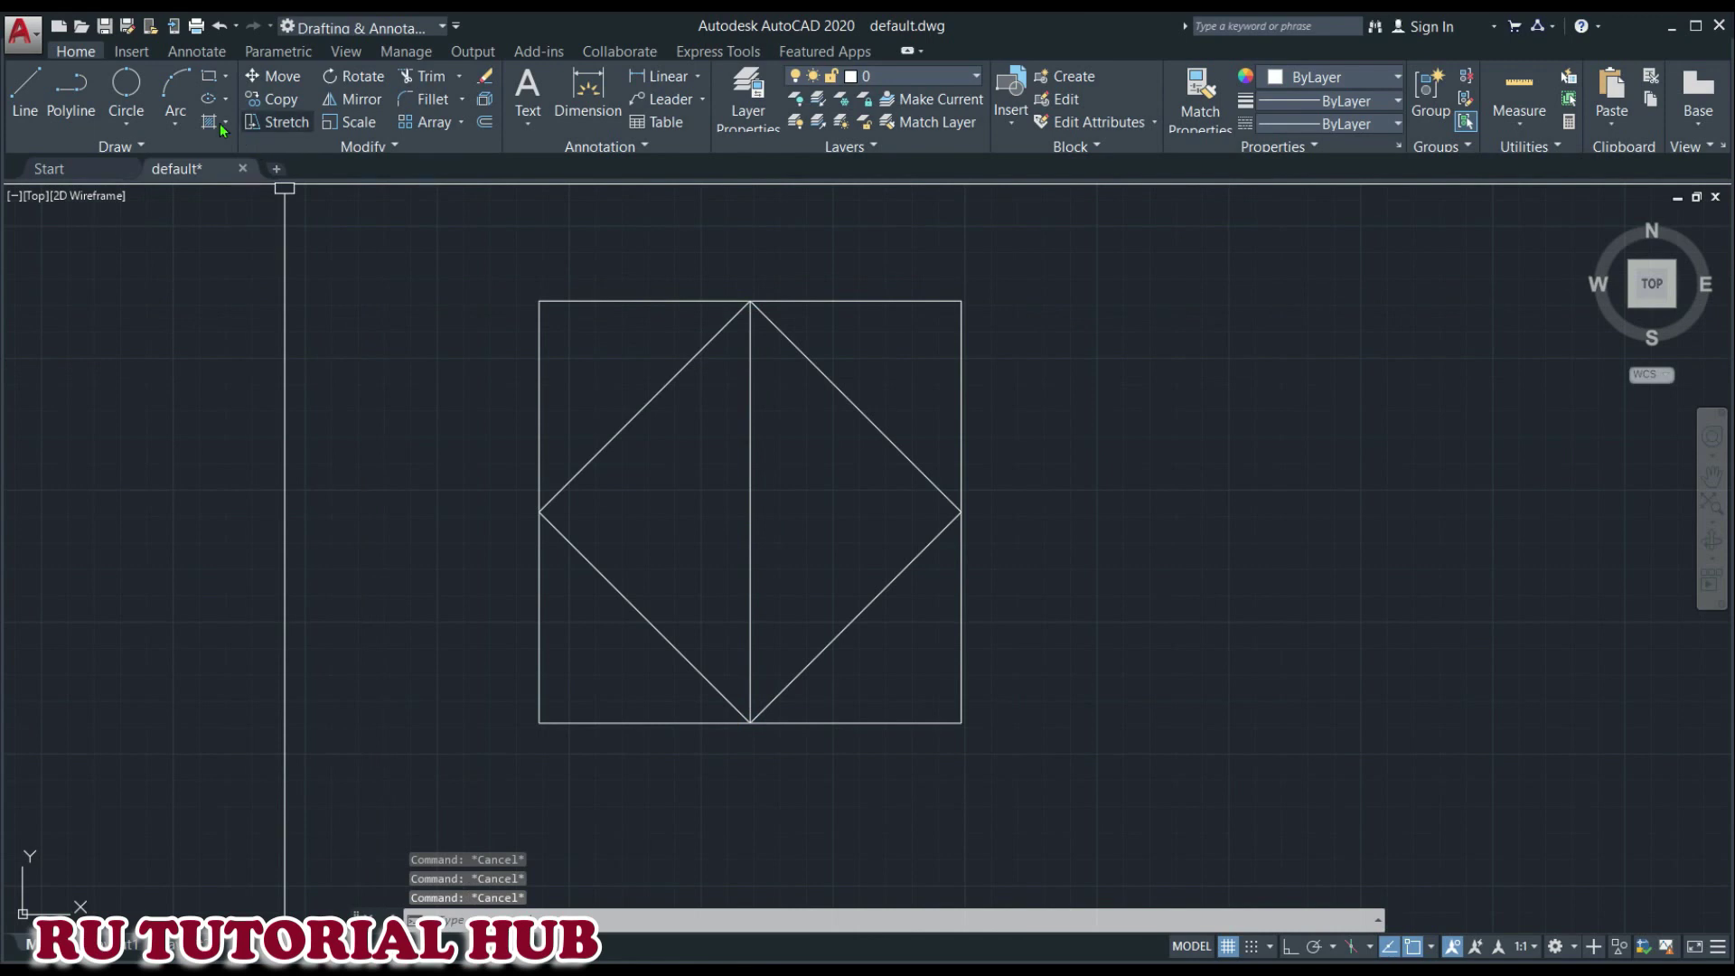
- Draw arcs through the centre from top-right to bottom-right and bottom-right to bottom-left corners
{"action": "left_click", "coordinate": [182, 83]}
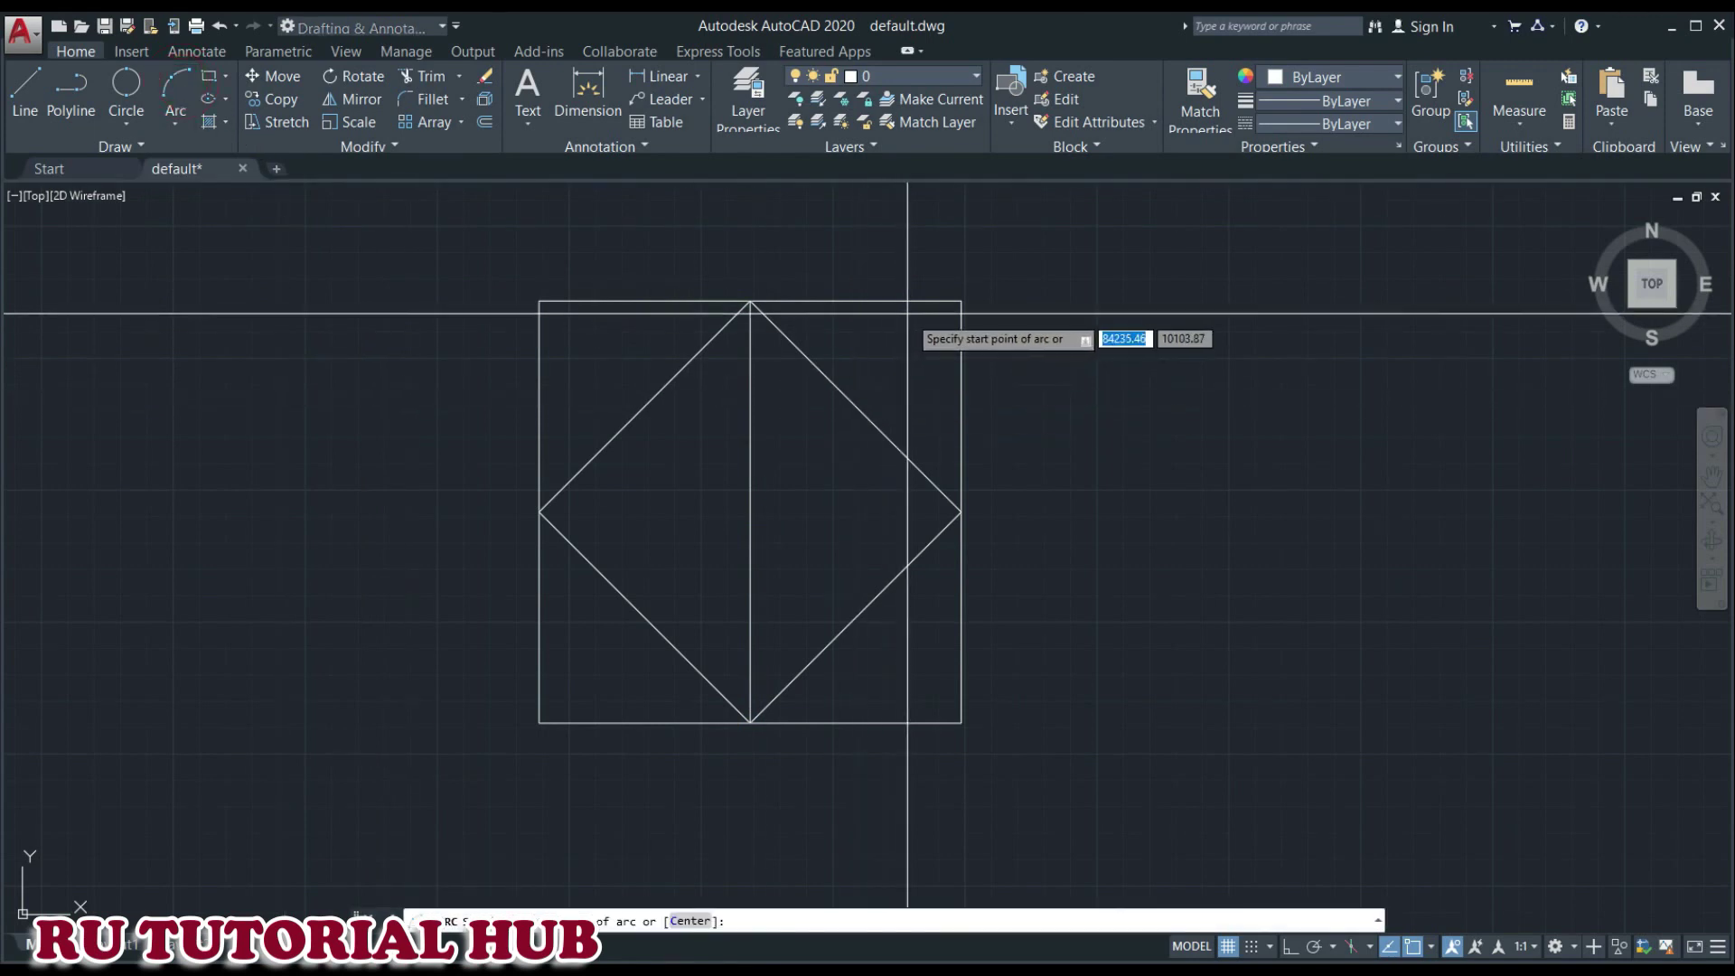
{"action": "left_click", "coordinate": [961, 300]}
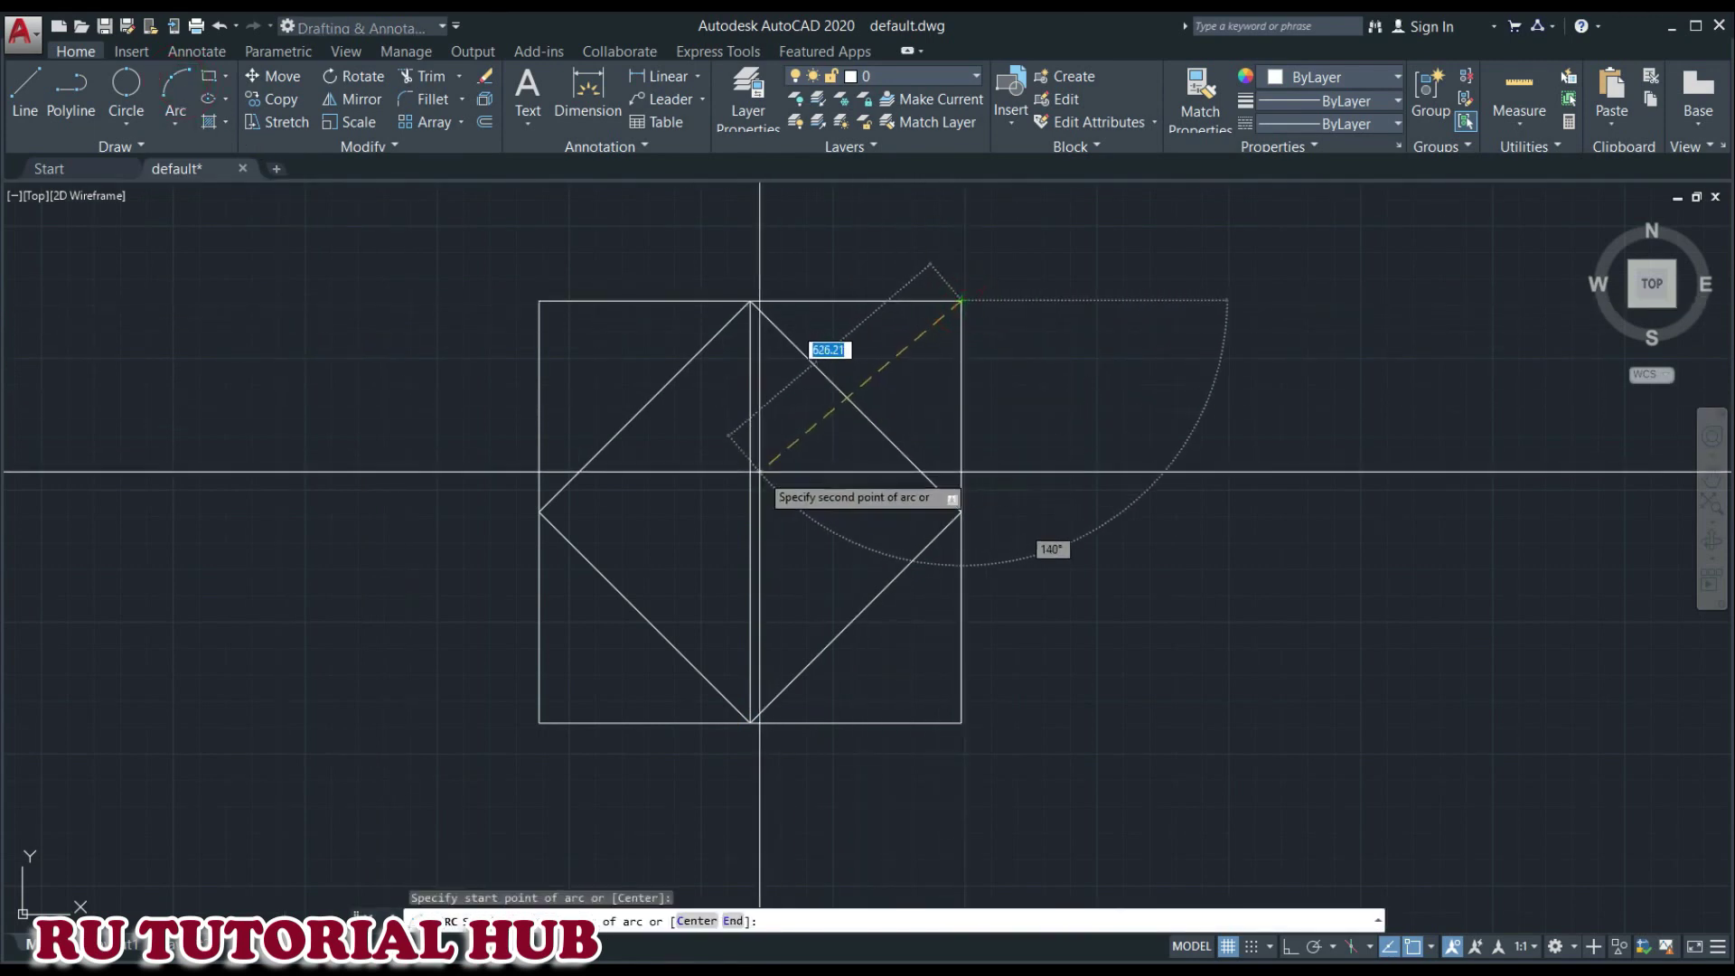
{"action": "left_click", "coordinate": [751, 512]}
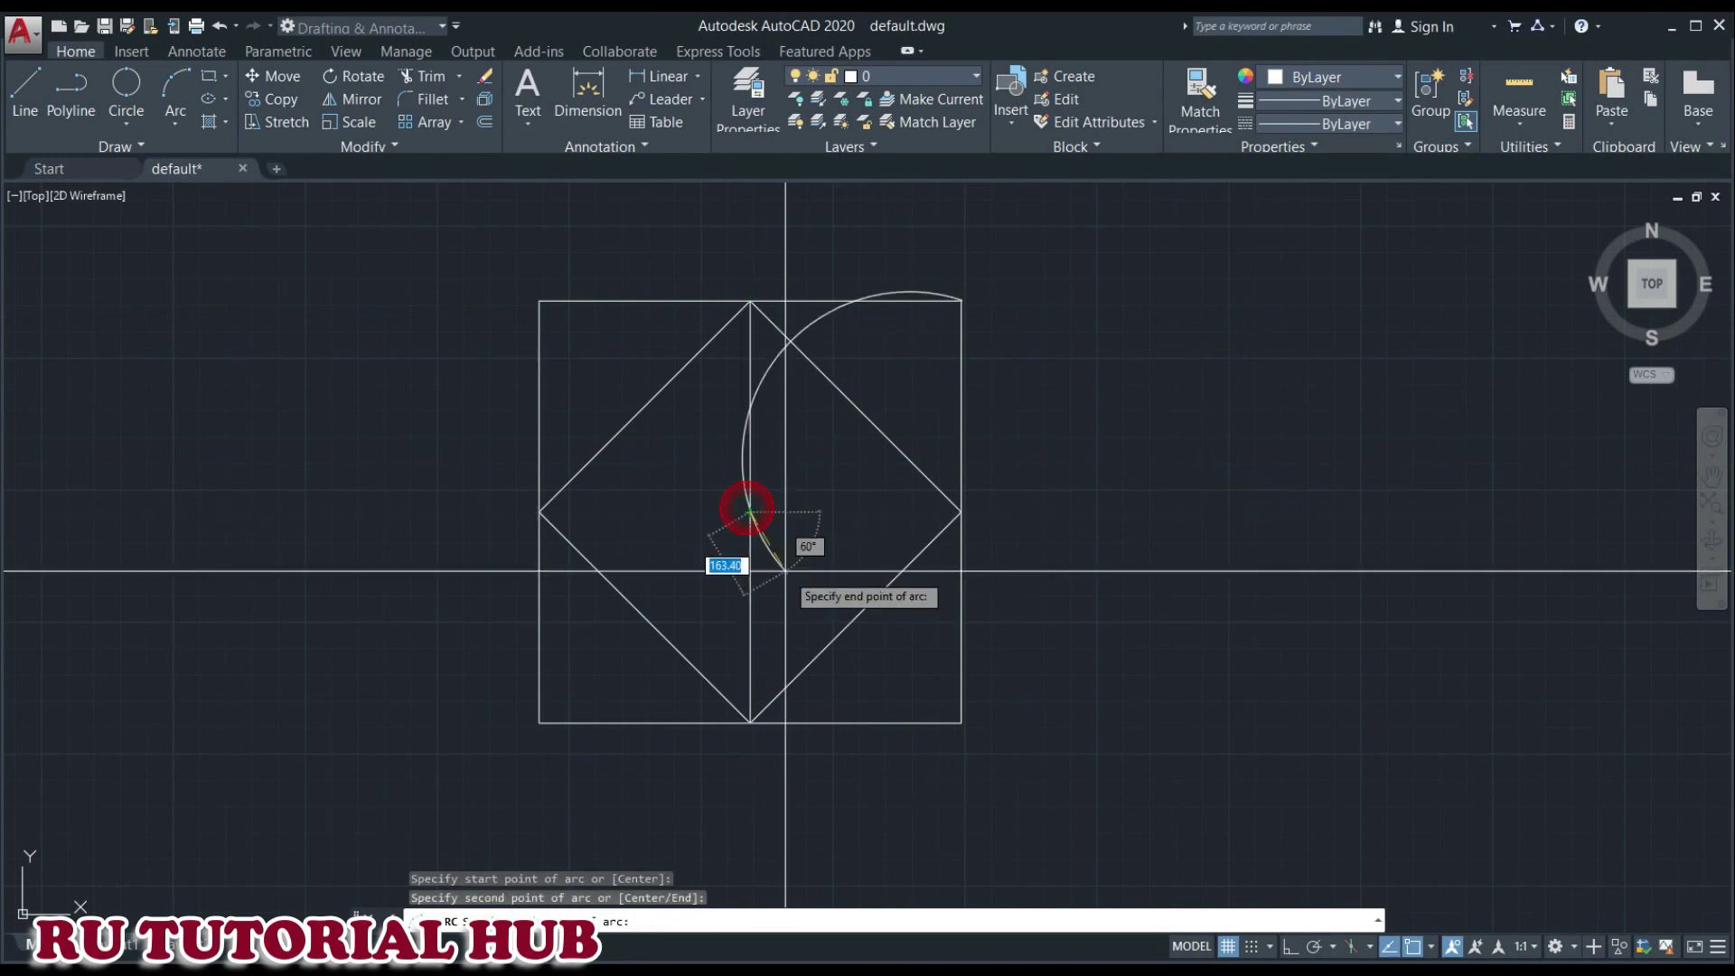
{"action": "left_click", "coordinate": [959, 722]}
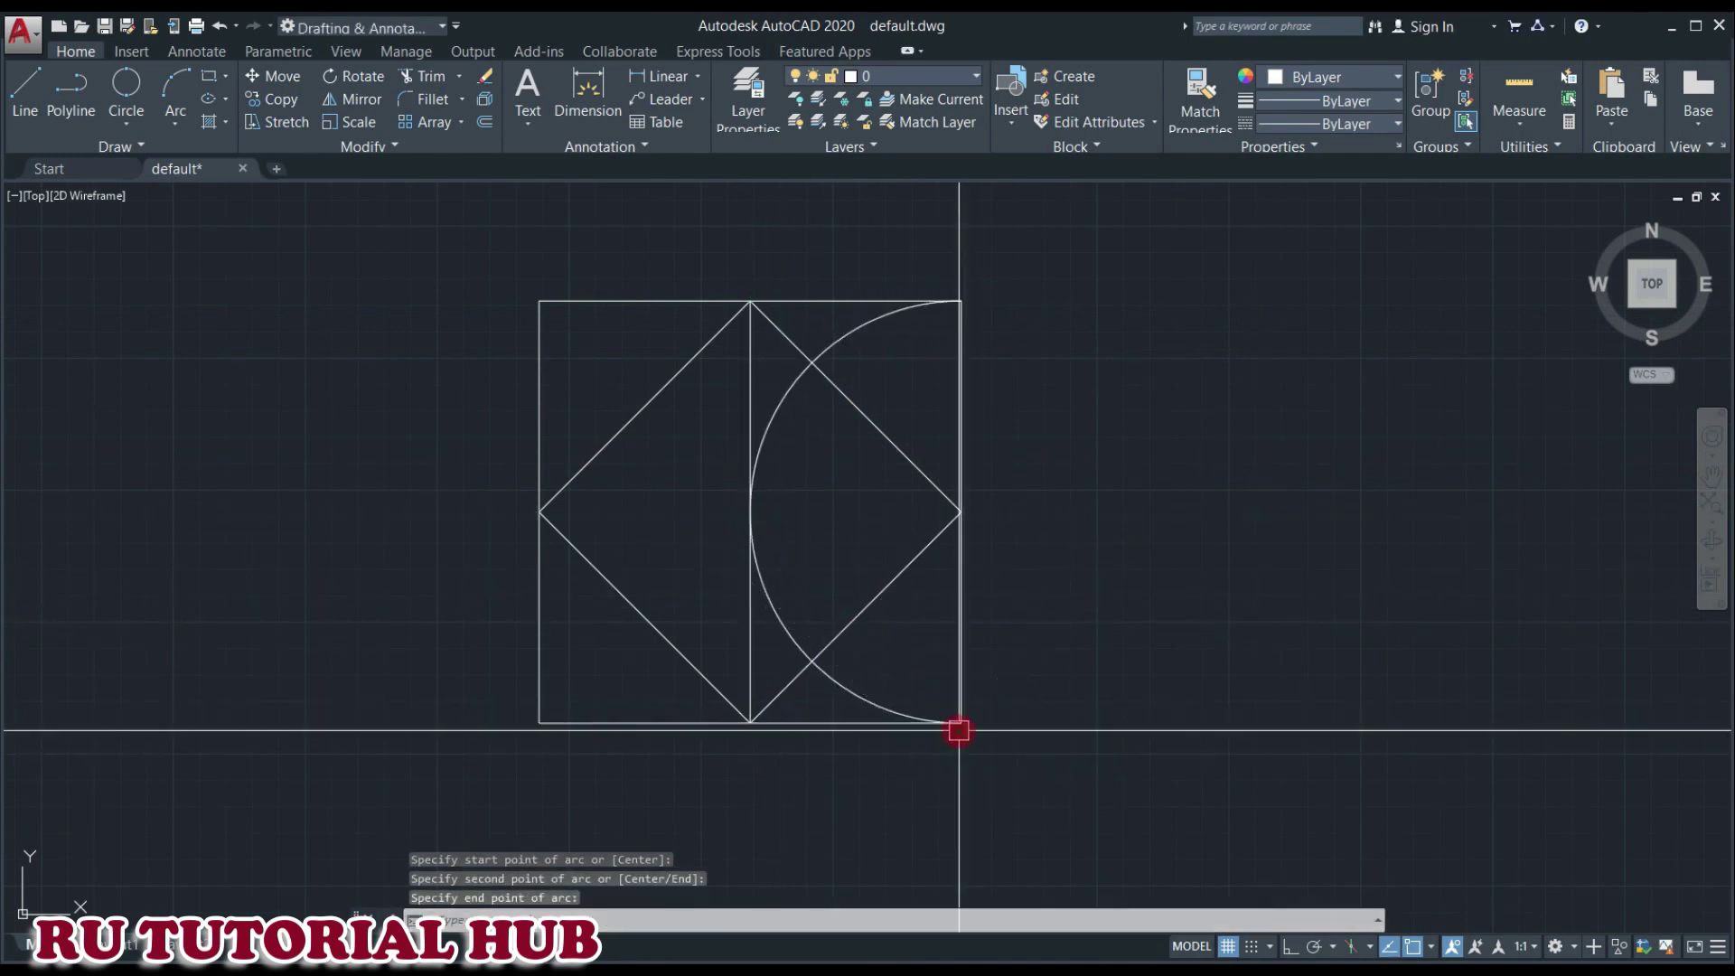
{"action": "key", "text": "Return"}
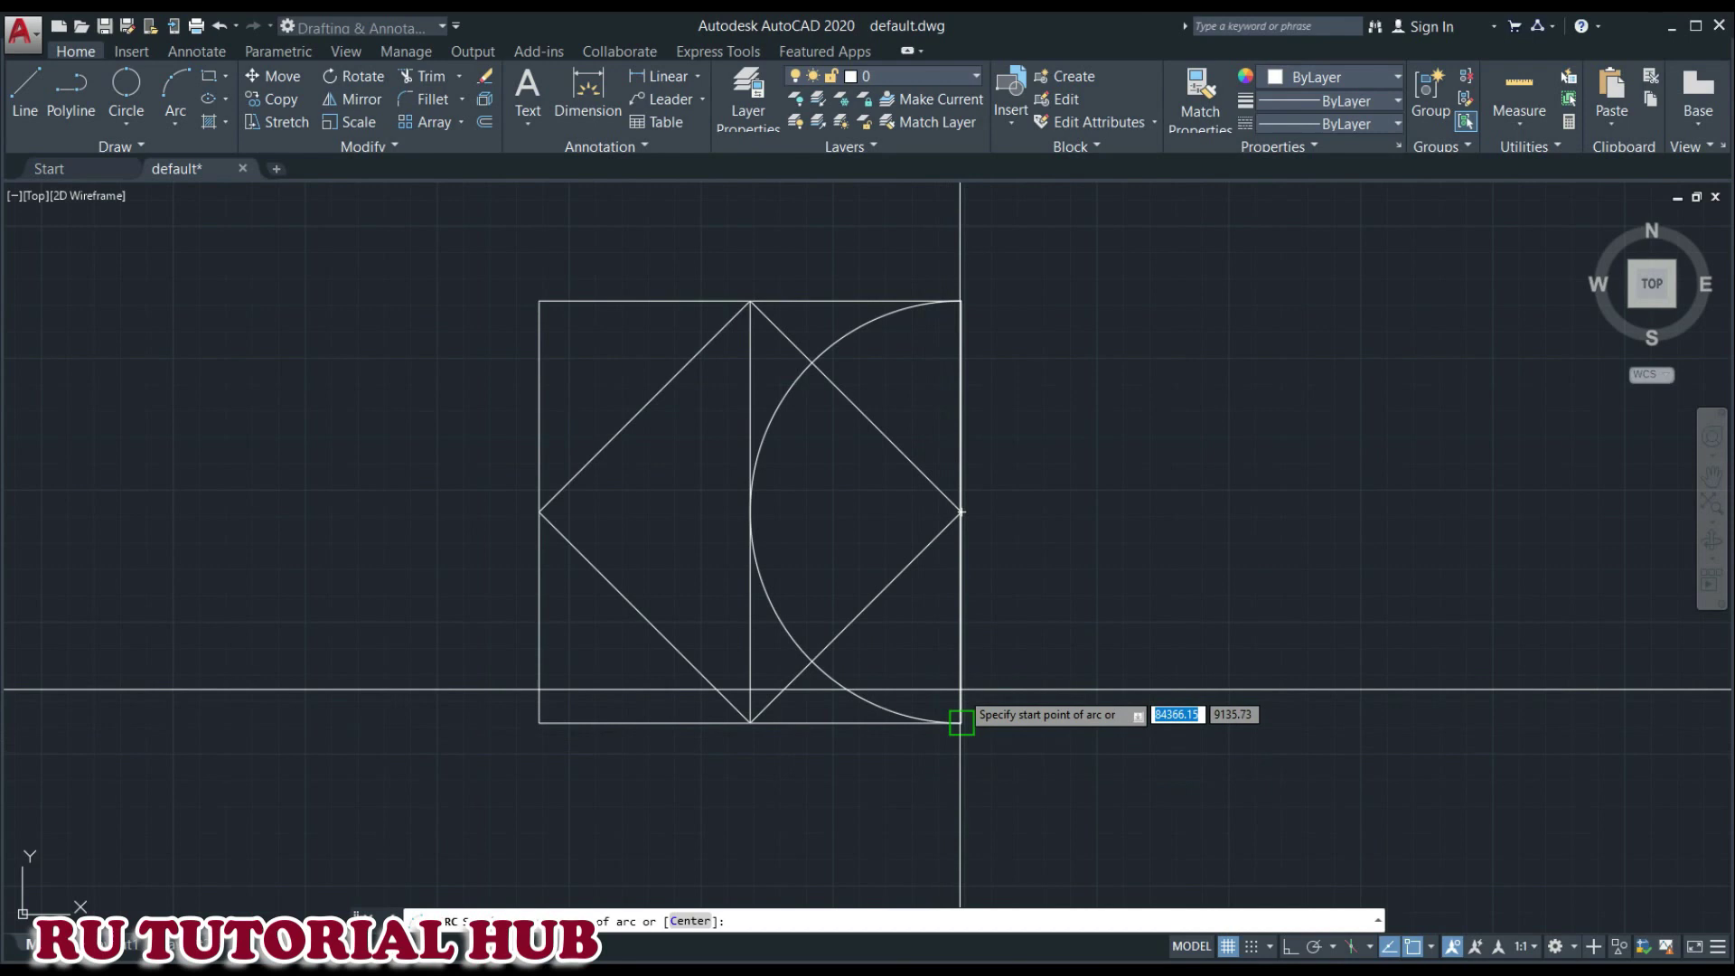
{"action": "left_click", "coordinate": [960, 722]}
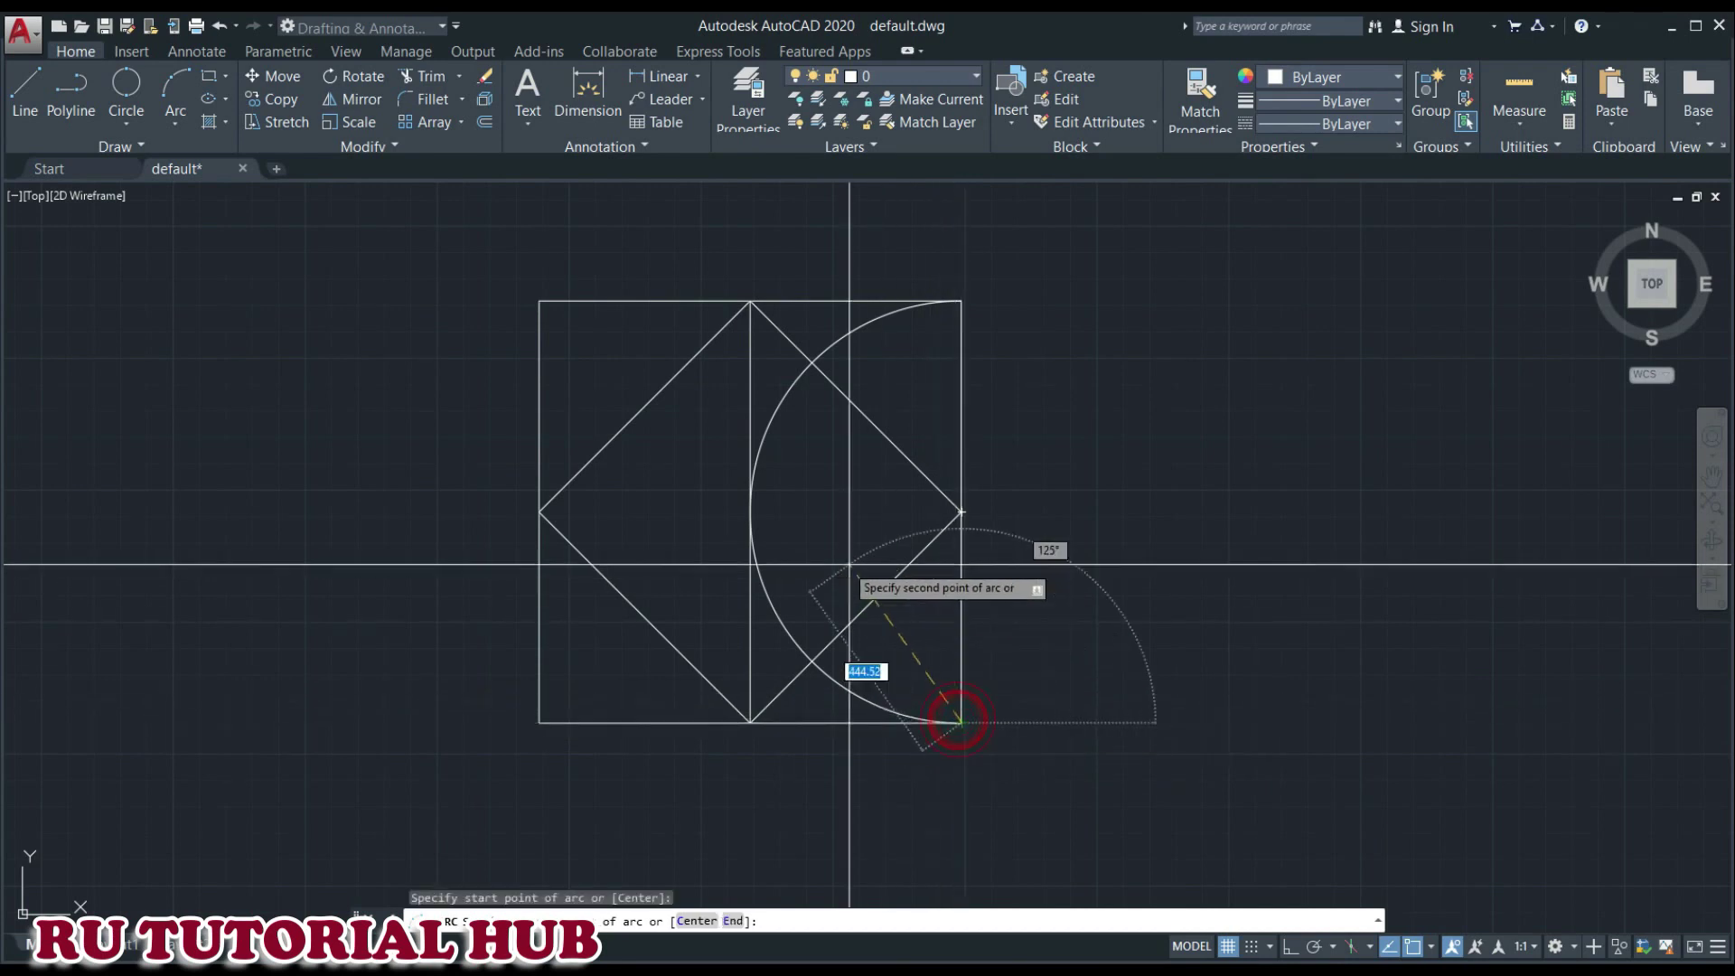
{"action": "left_click", "coordinate": [750, 513]}
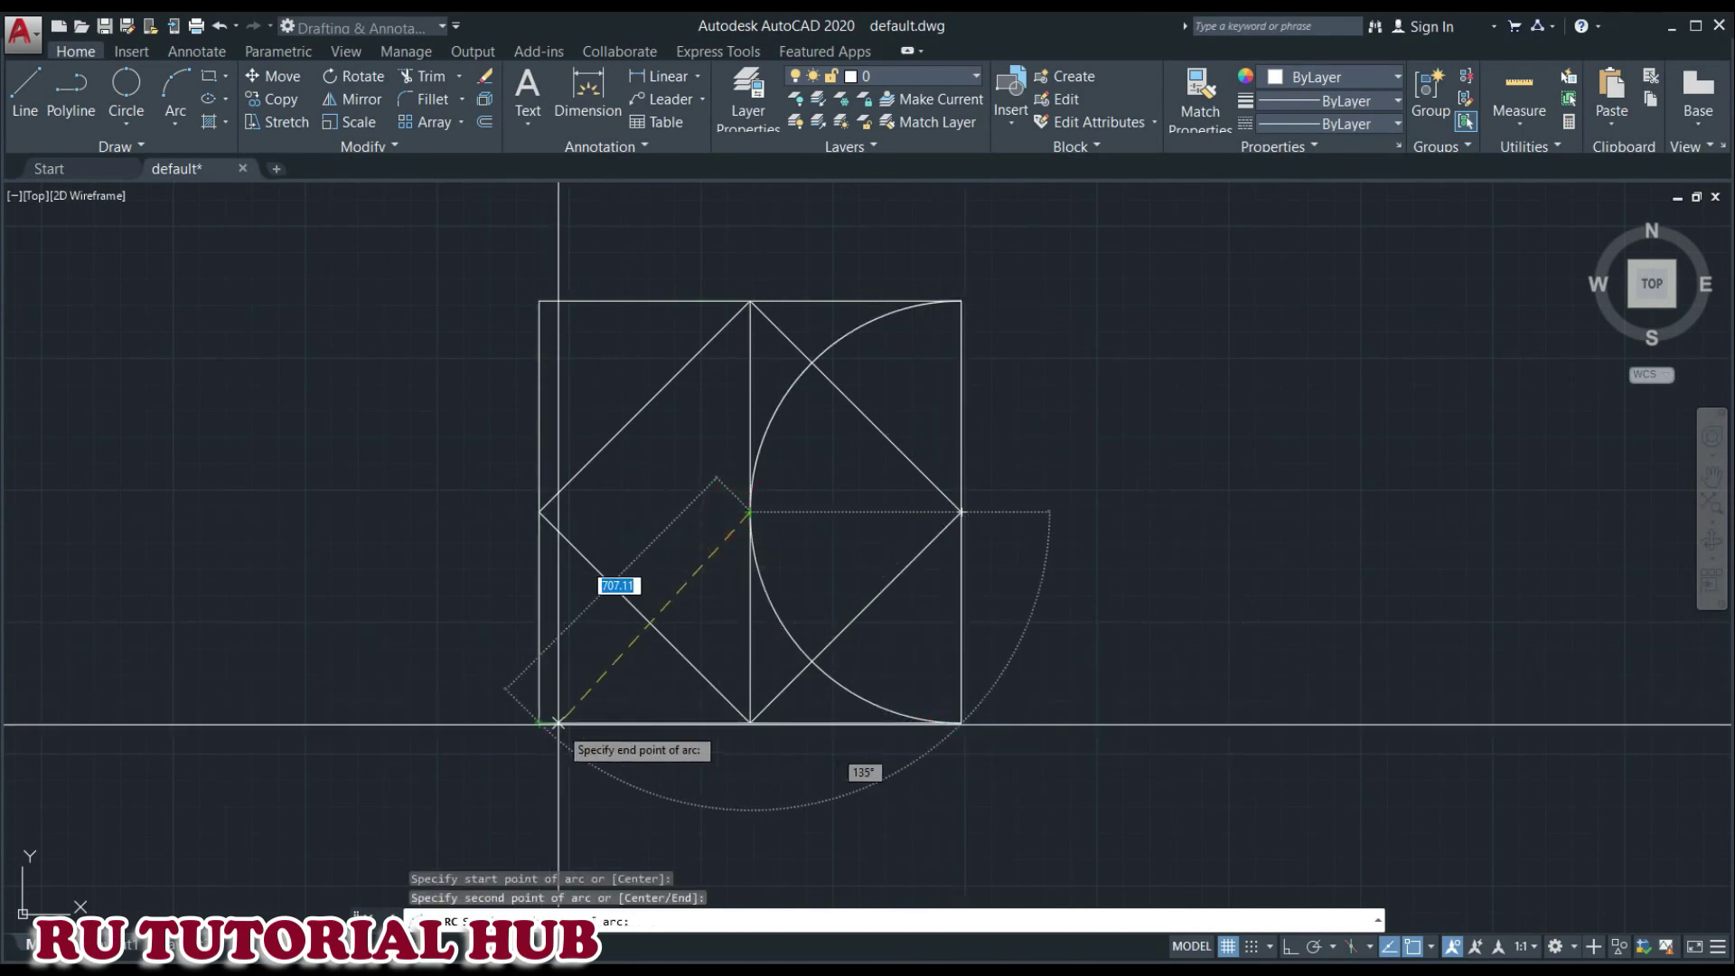
{"action": "left_click", "coordinate": [539, 722]}
- Draw the remaining centre arcs from bottom-left to top-left and top-left to top-right corners
{"action": "left_click", "coordinate": [168, 83]}
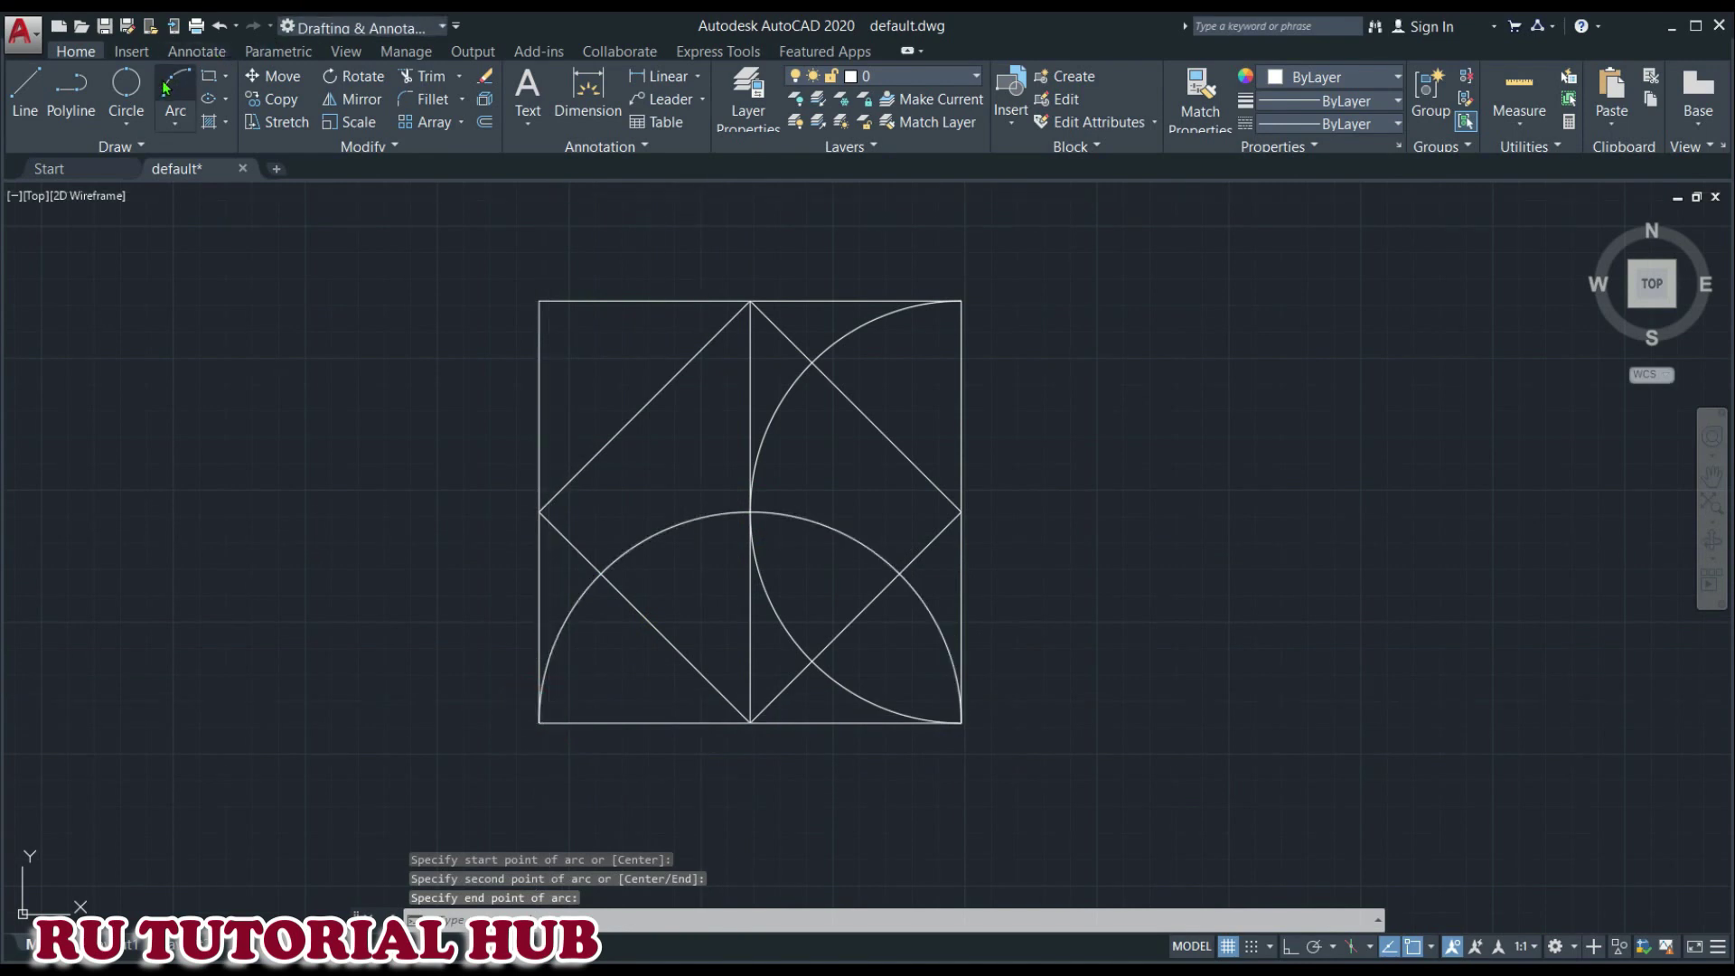
{"action": "left_click", "coordinate": [539, 722]}
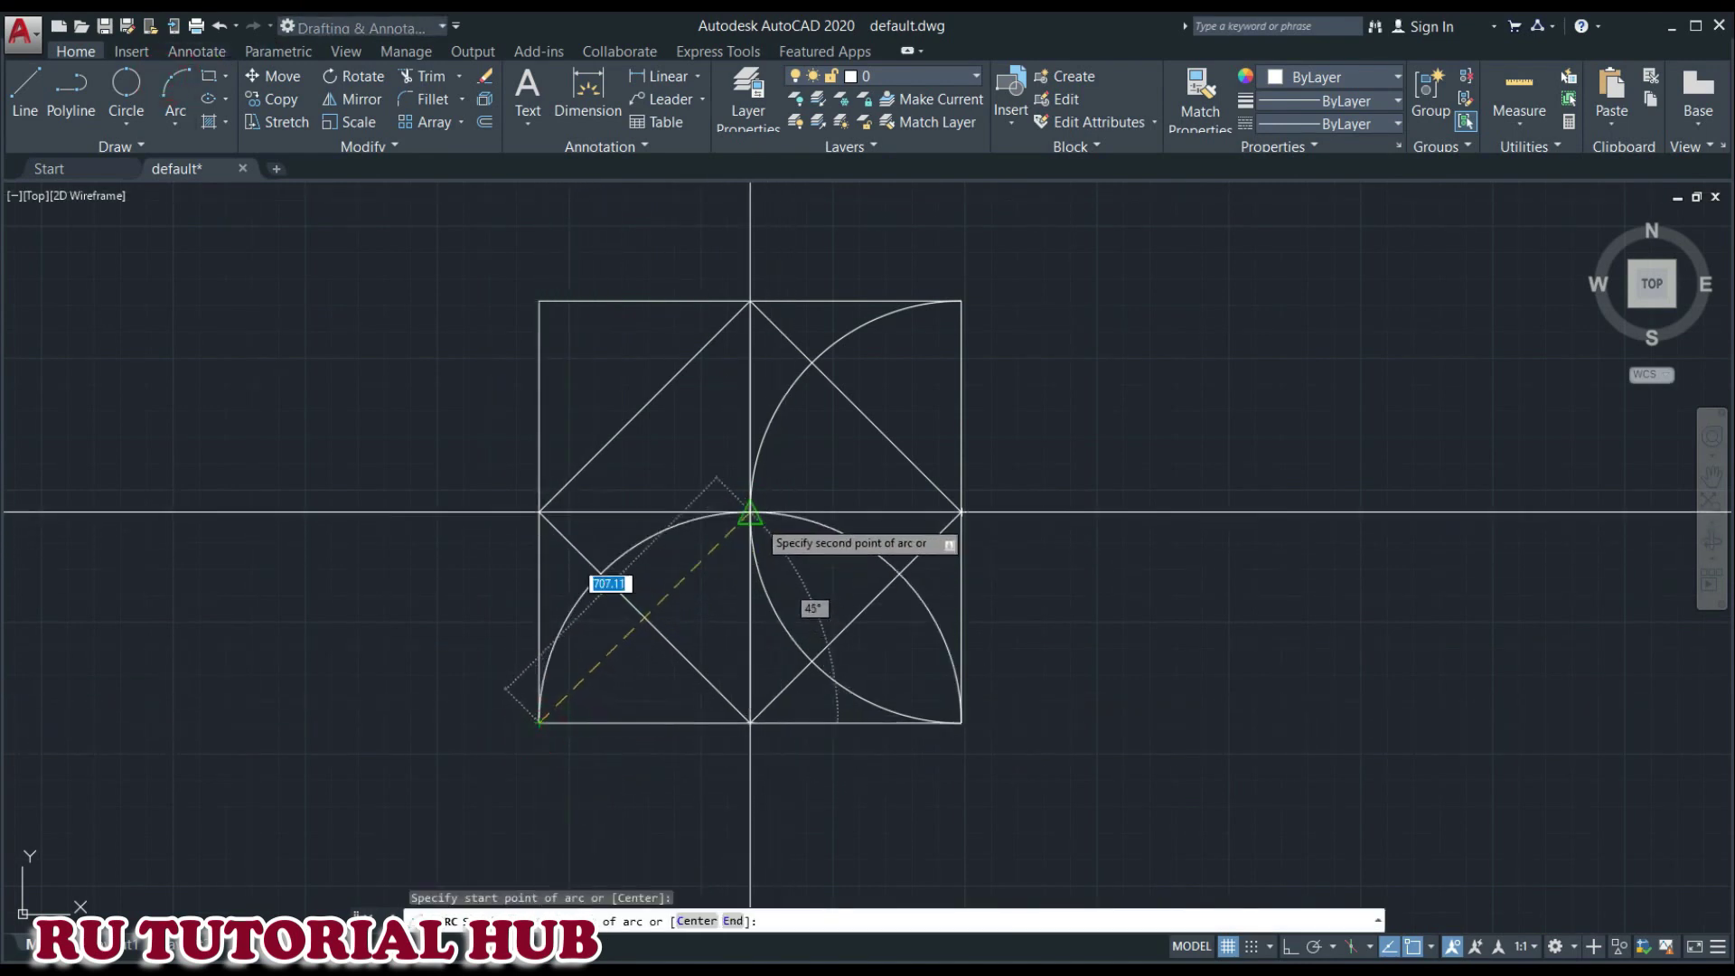
{"action": "left_click", "coordinate": [750, 513]}
{"action": "left_click", "coordinate": [538, 301]}
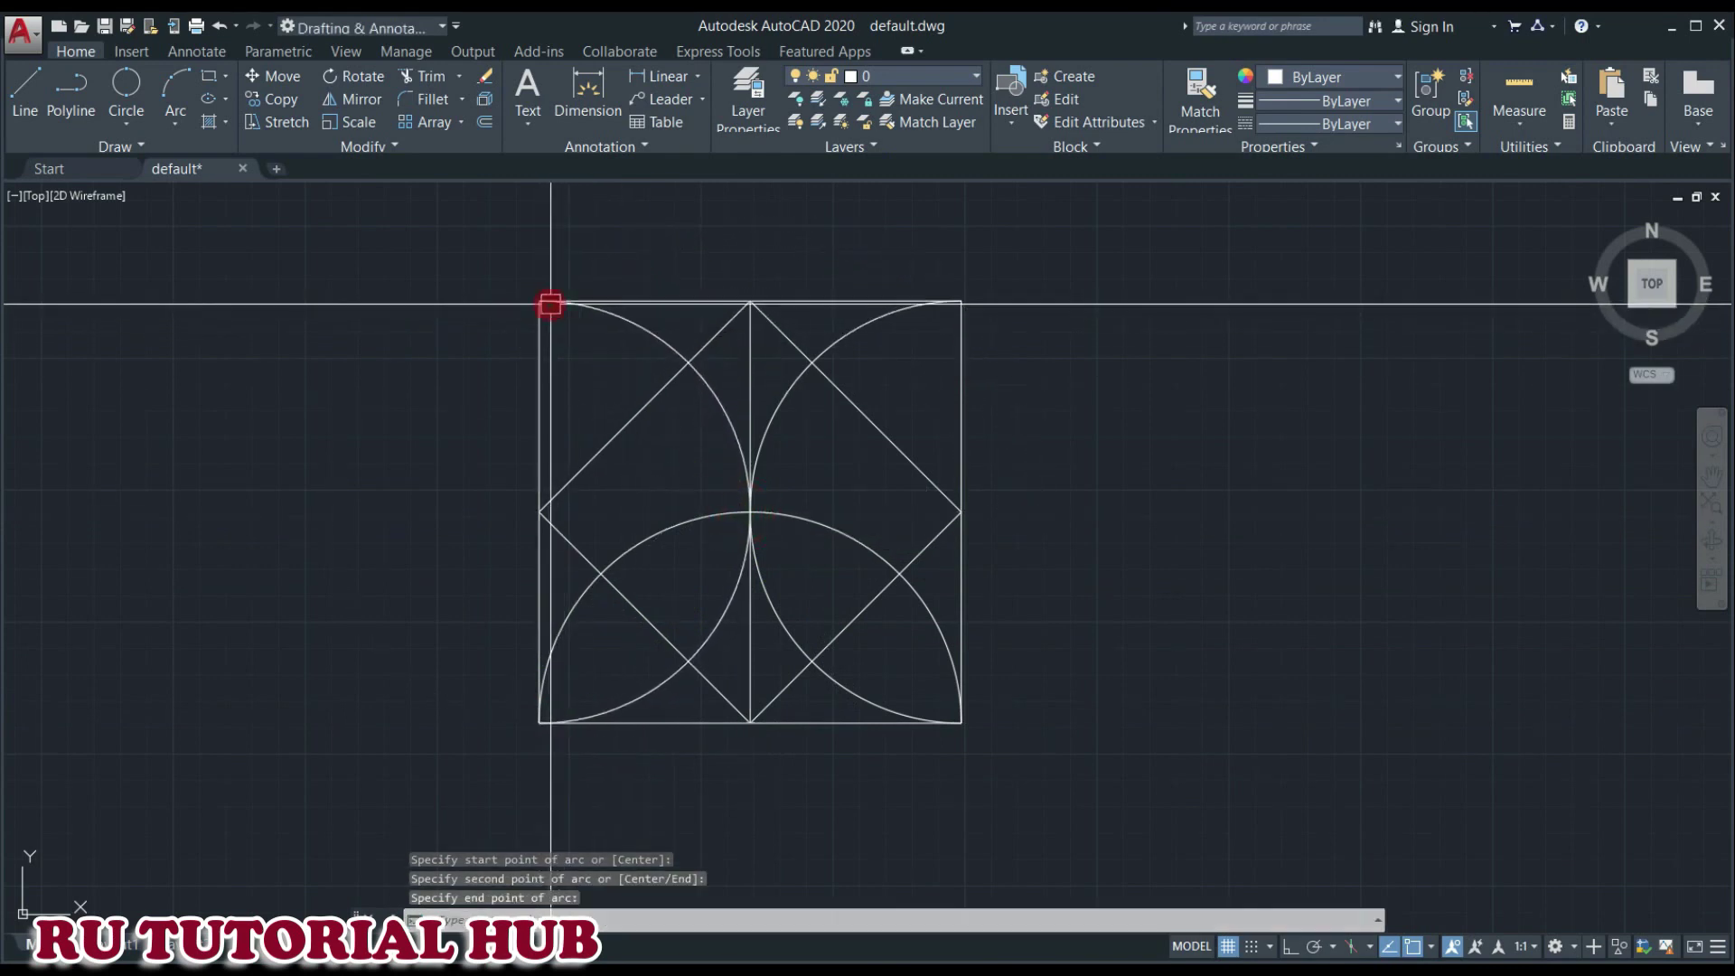
{"action": "left_click", "coordinate": [176, 79]}
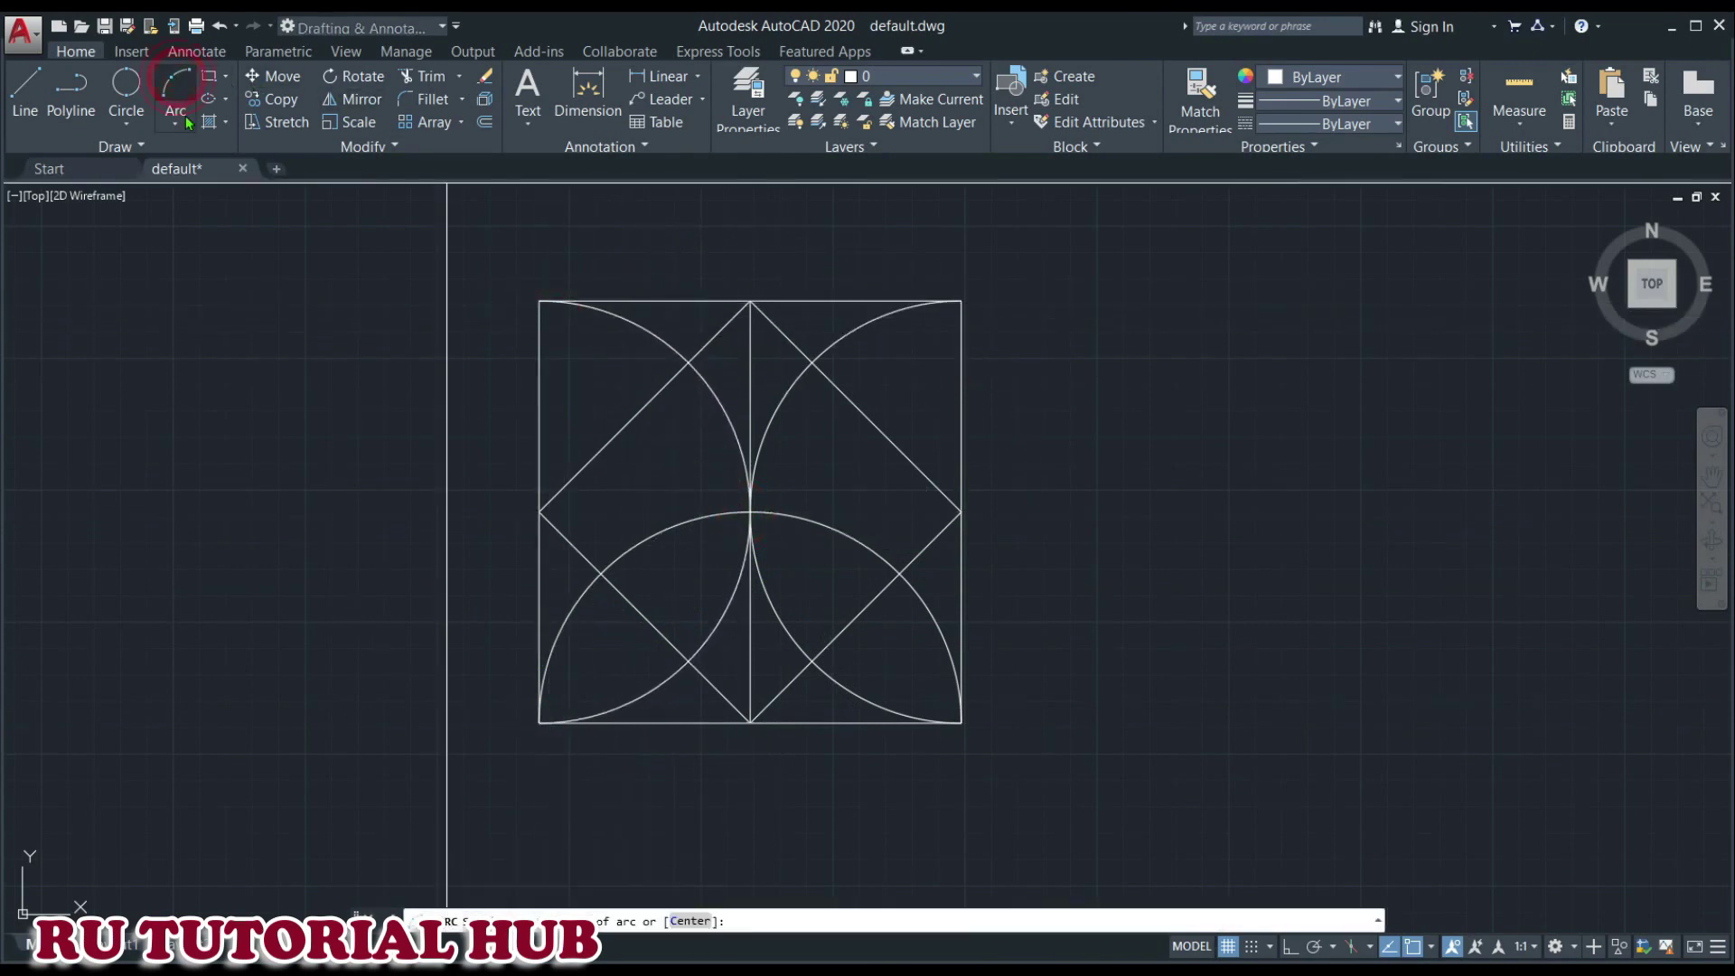
{"action": "left_click", "coordinate": [538, 301]}
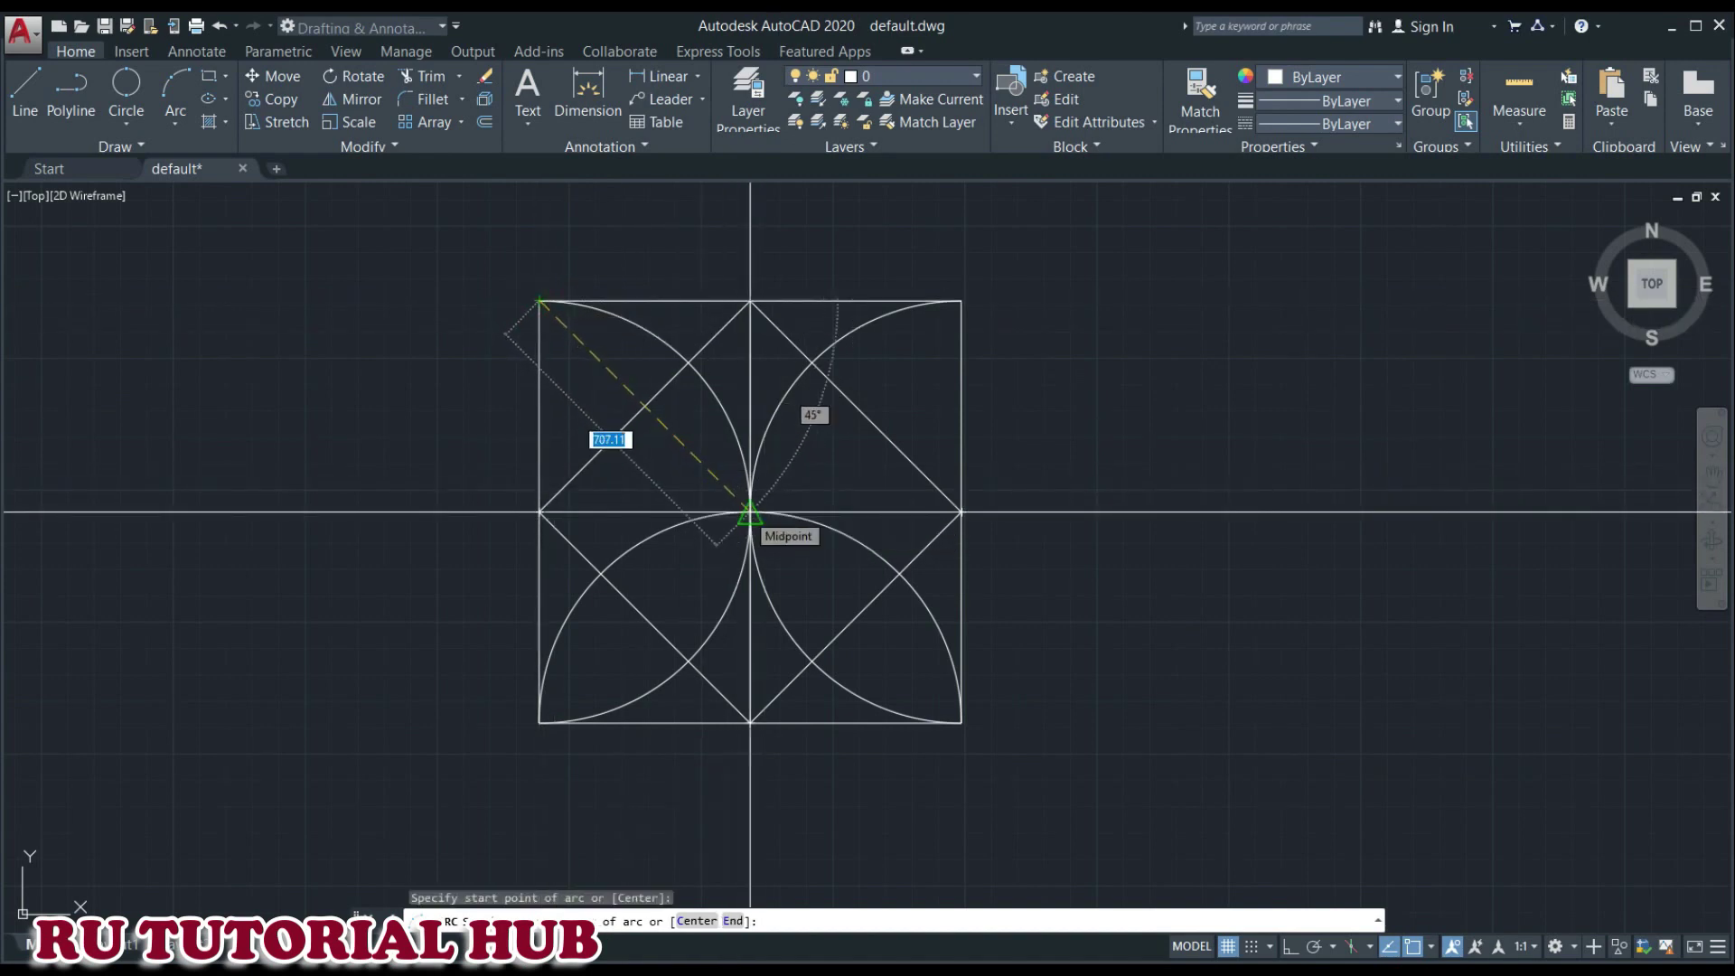
{"action": "left_click", "coordinate": [750, 512]}
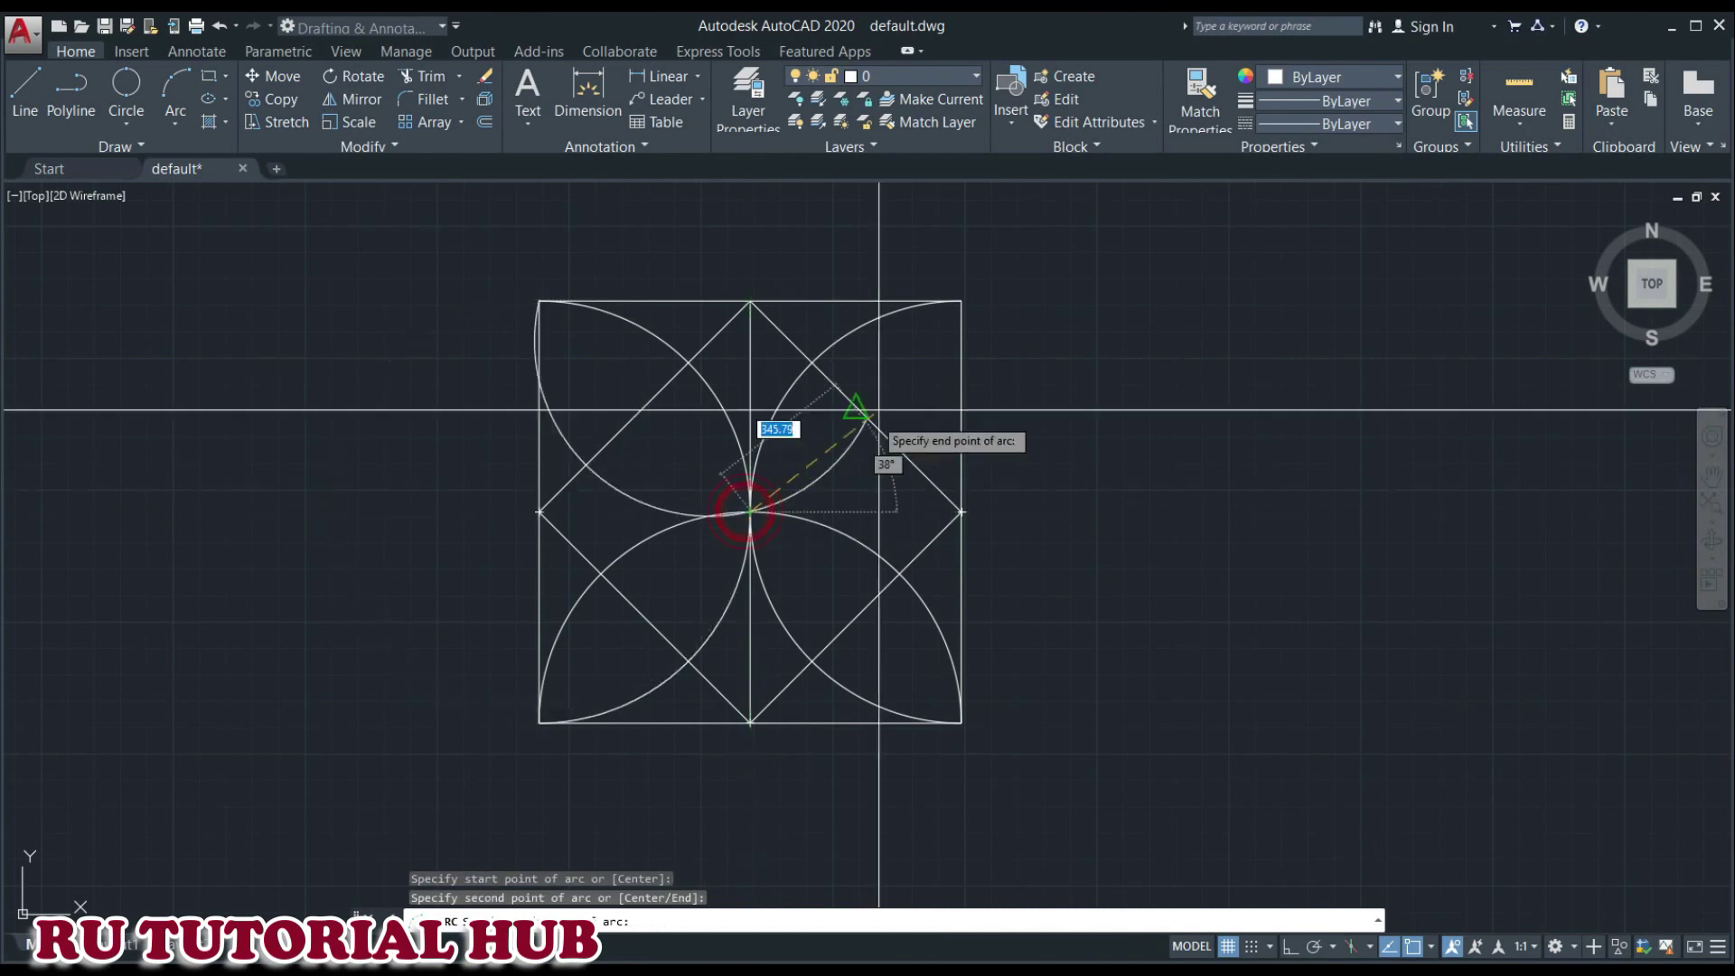
{"action": "left_click", "coordinate": [961, 300]}
{"action": "key", "text": "alt+Tab"}
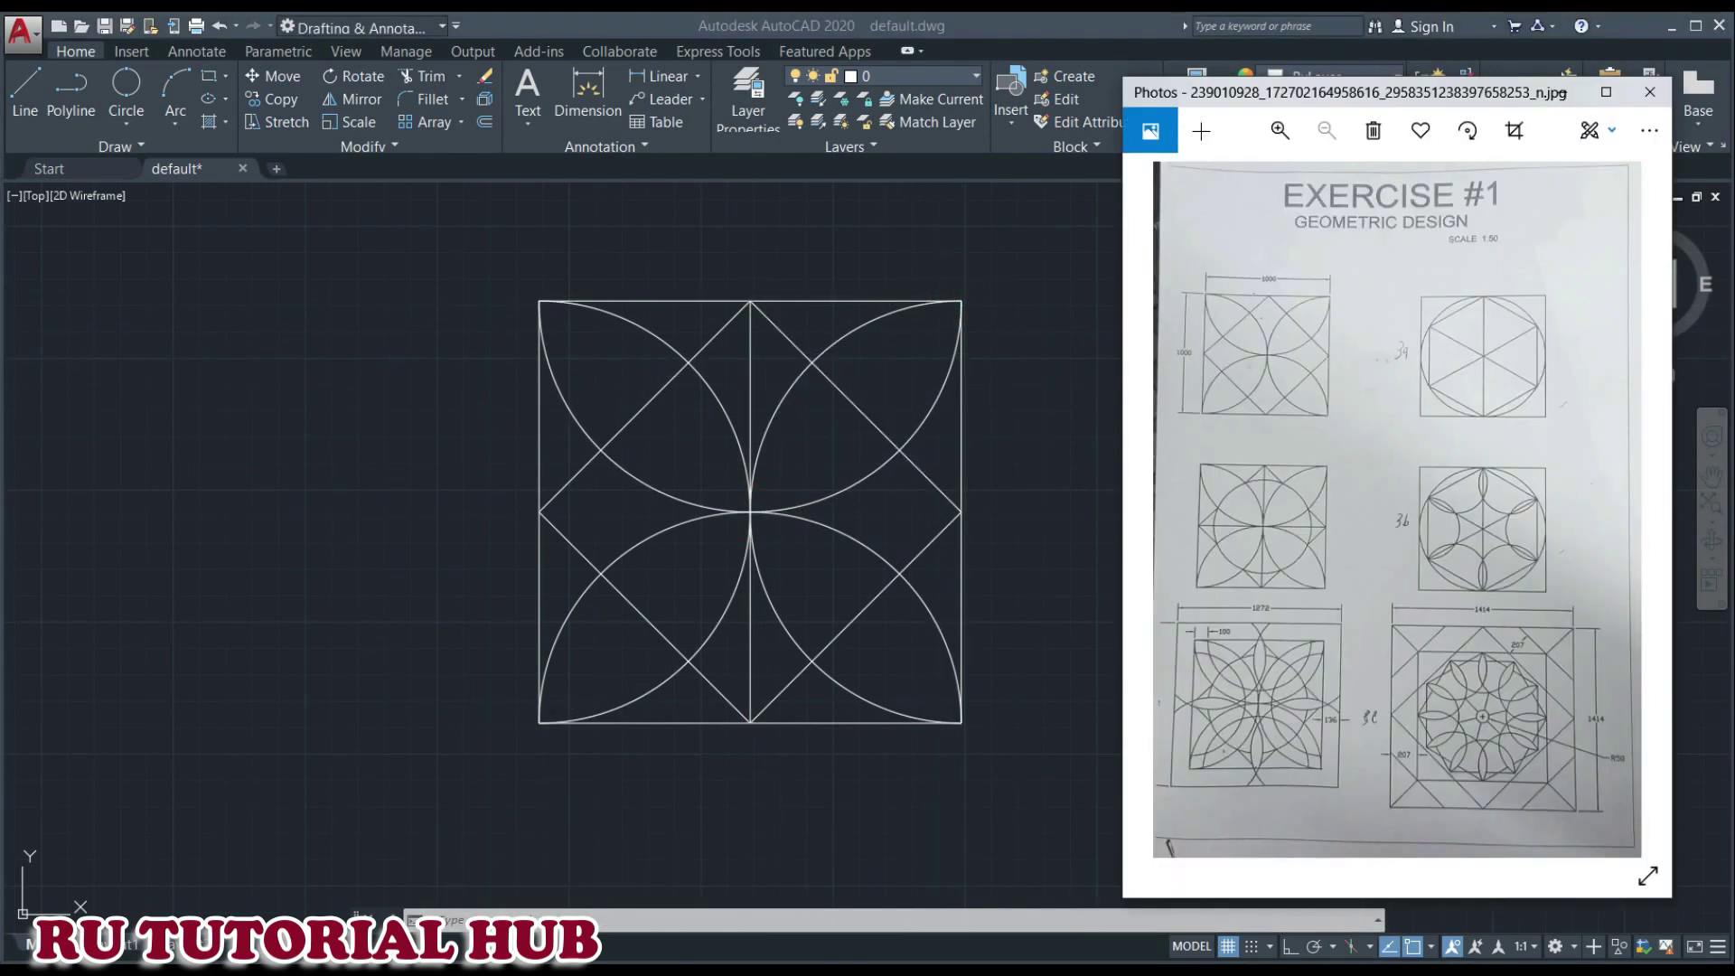
{"action": "mouse_move", "coordinate": [1260, 352]}
{"action": "mouse_move", "coordinate": [1197, 311]}
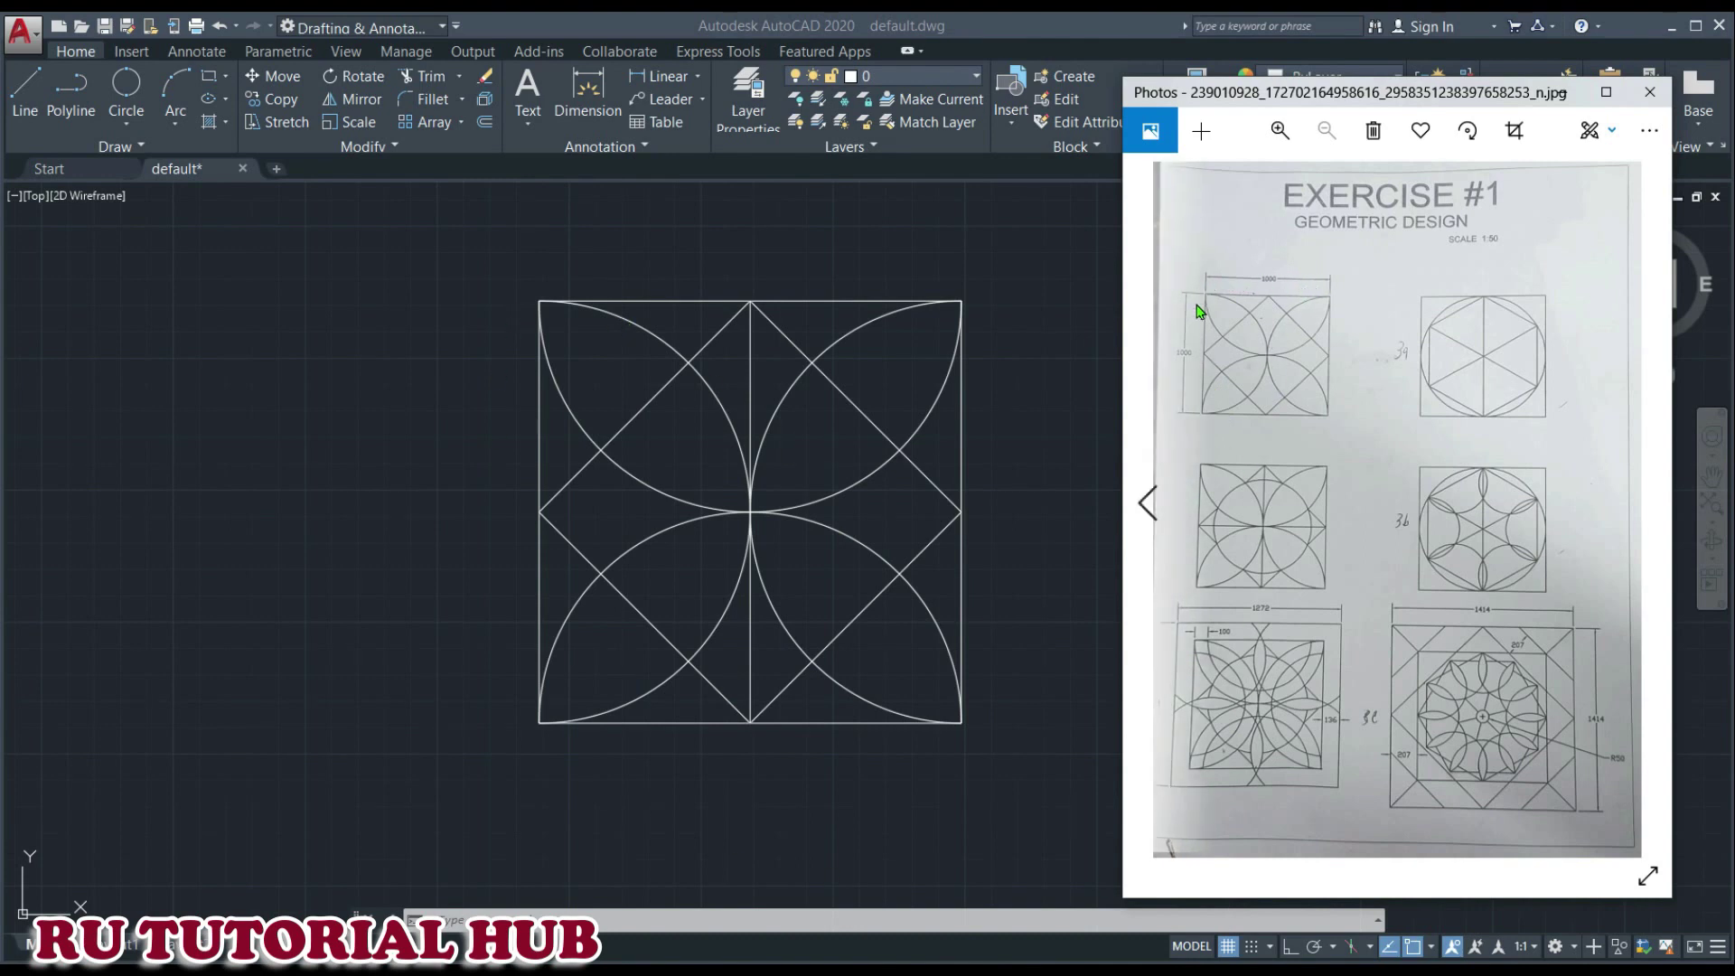
- Dimension the square's top width as 1000.00, placed above it
{"action": "left_click", "coordinate": [1060, 573]}
{"action": "type", "text": "di"}
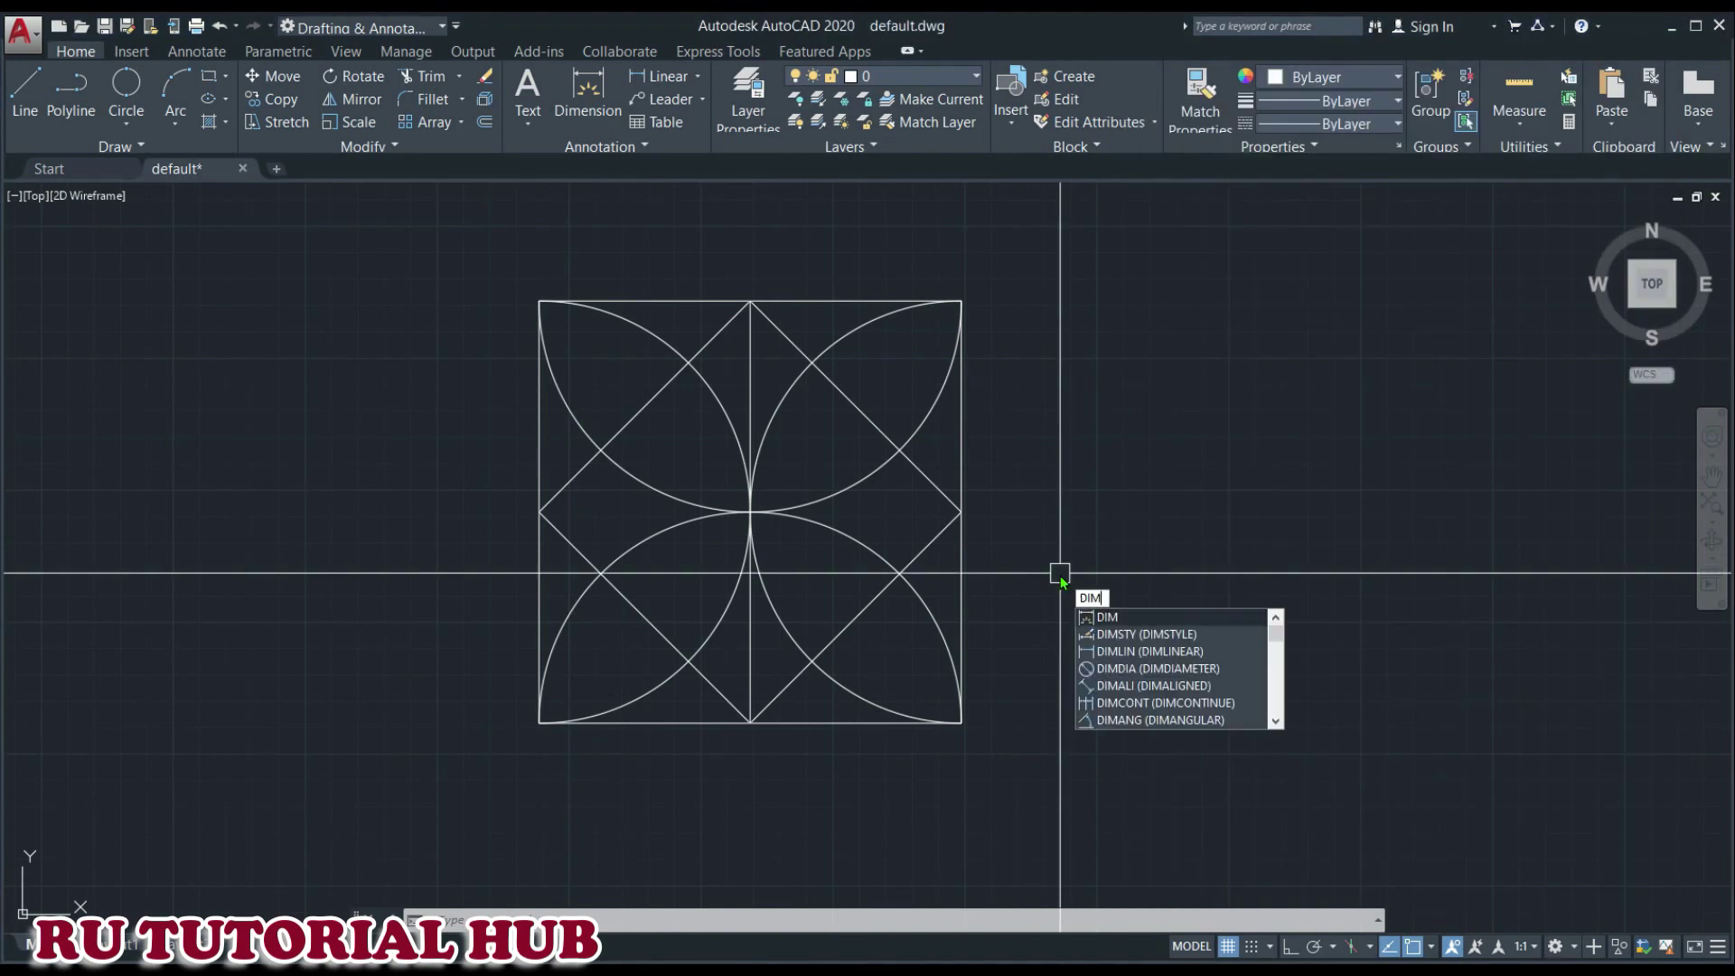
{"action": "key", "text": "Return"}
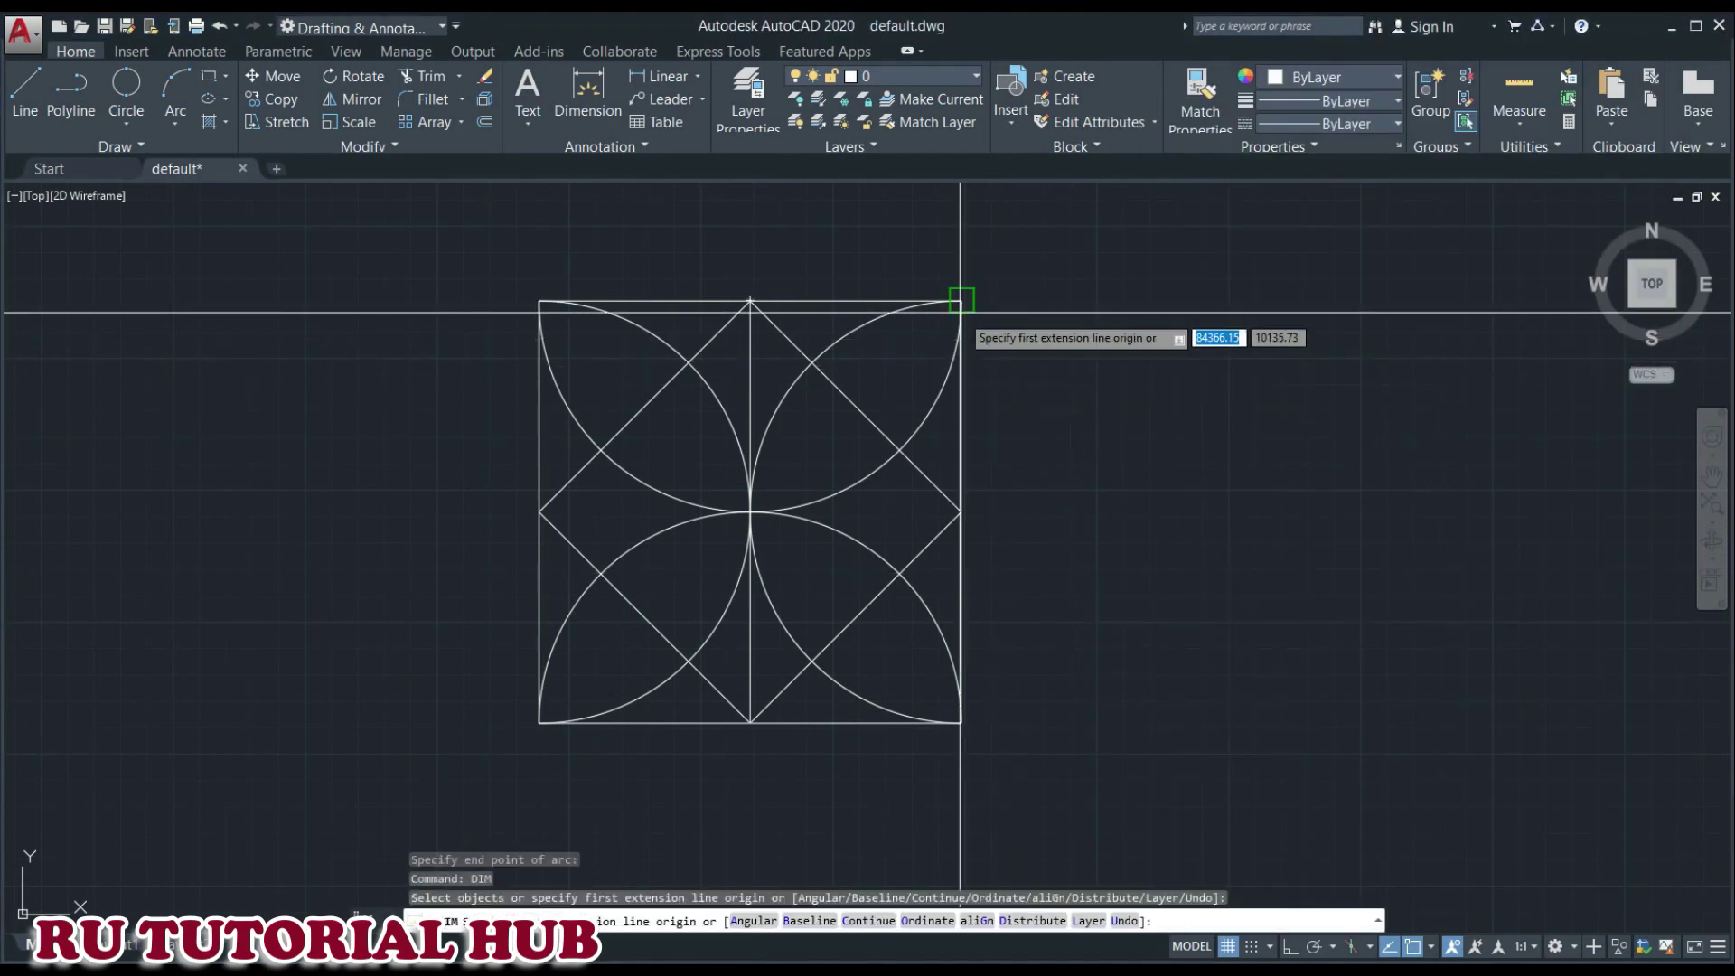
{"action": "left_click", "coordinate": [960, 300]}
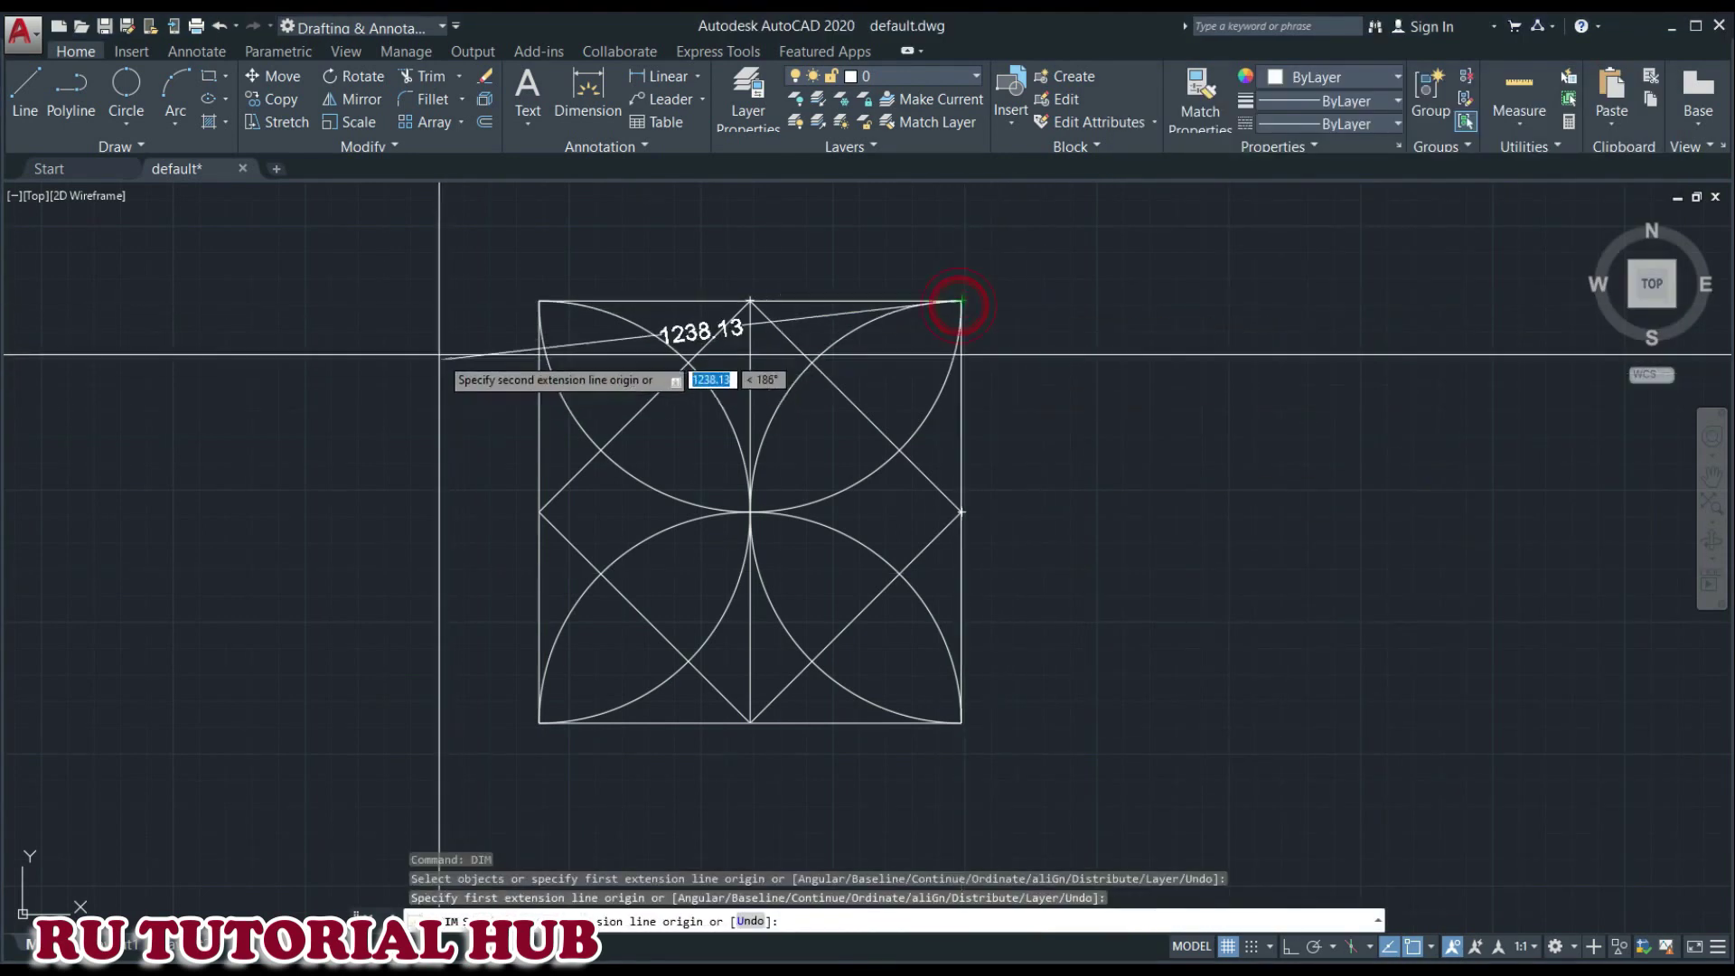
{"action": "left_click", "coordinate": [539, 300]}
{"action": "left_click", "coordinate": [546, 256]}
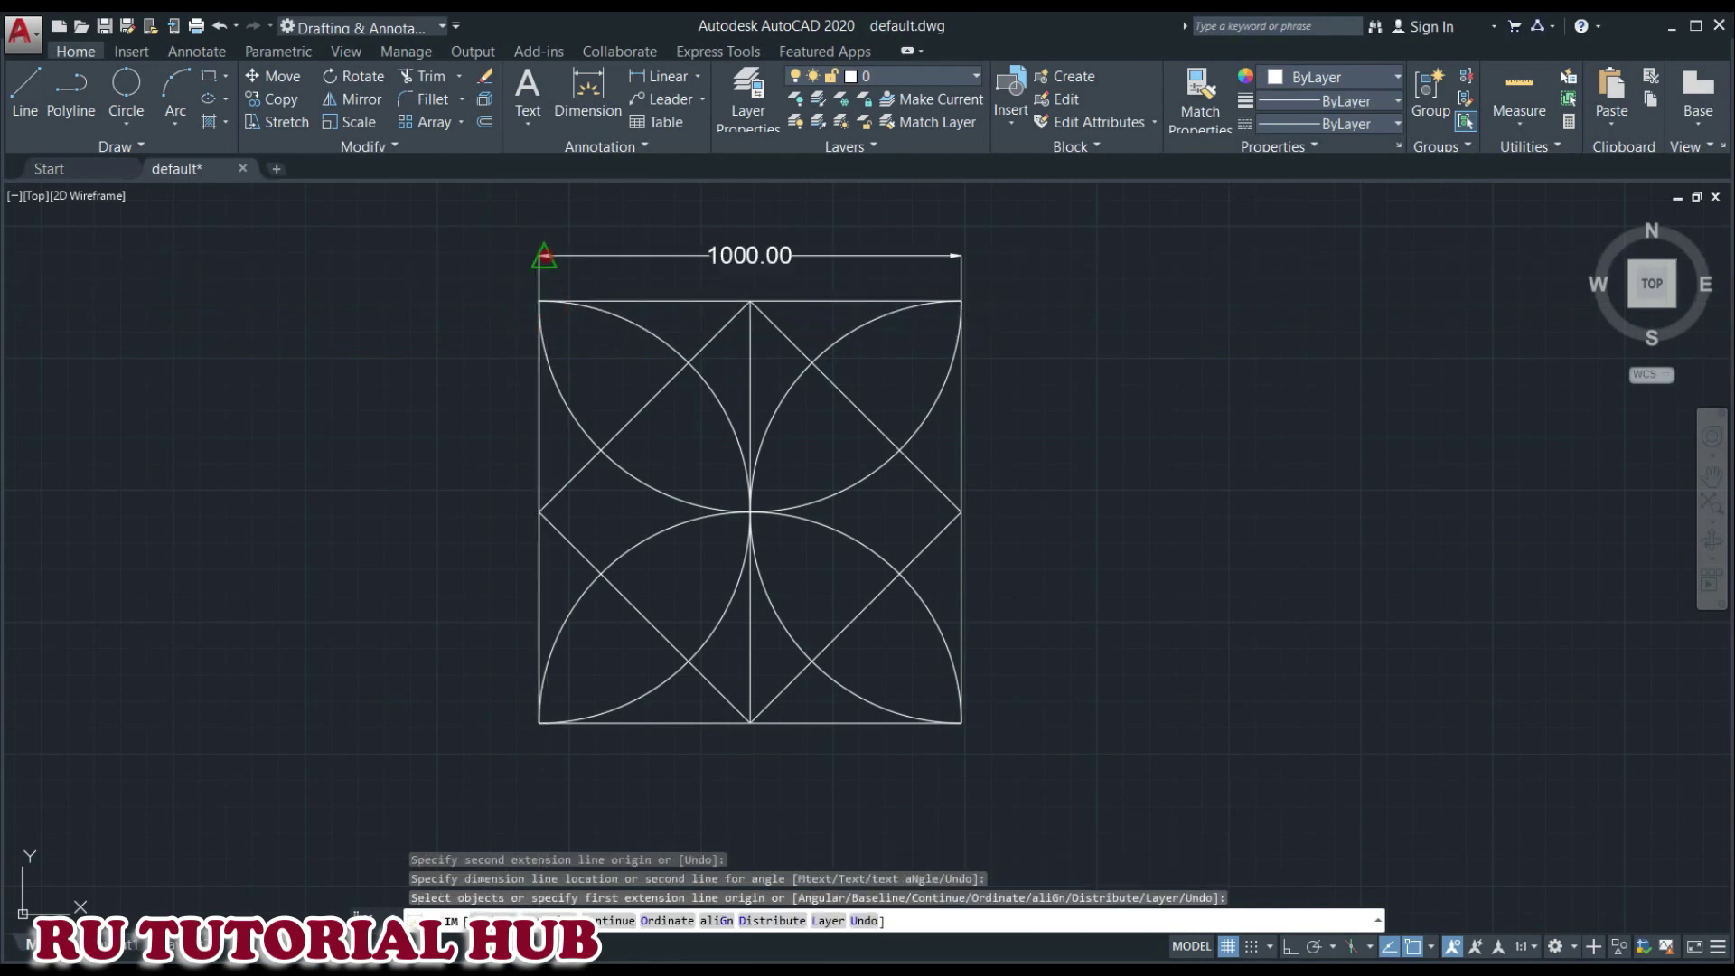
{"action": "key", "text": "Escape"}
{"action": "key", "text": "Escape"}
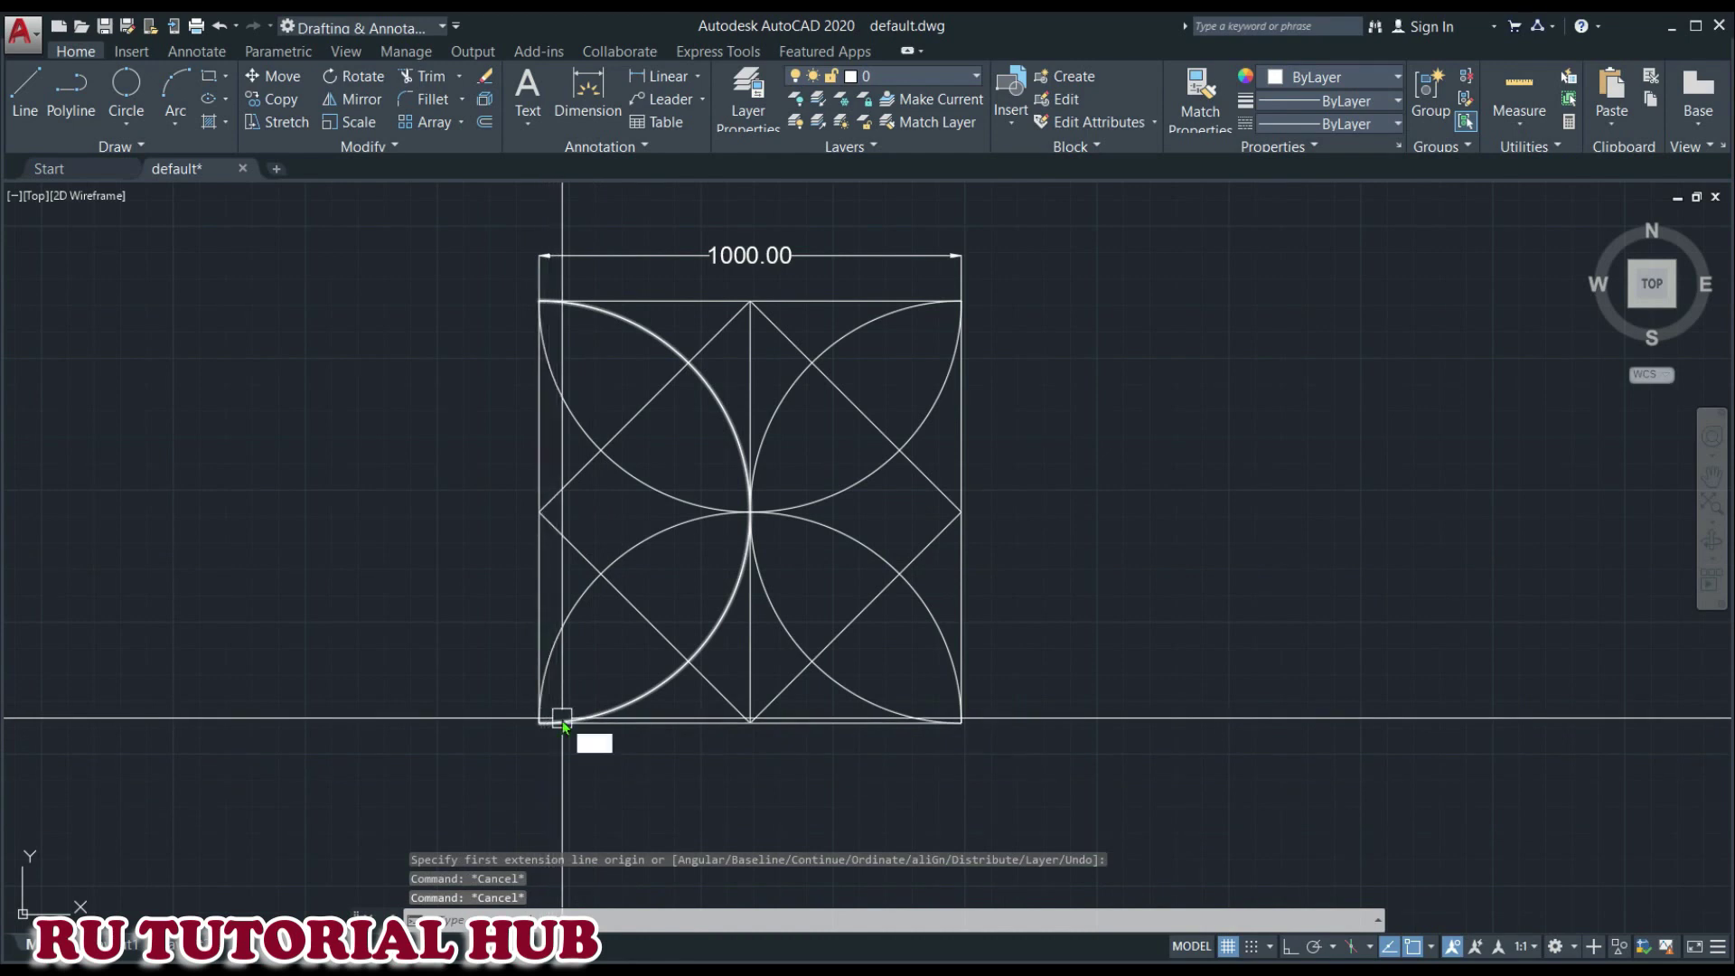
{"action": "type", "text": "dim"}
- Add the 1000.00 height dimension along the square's left side
{"action": "key", "text": "Return"}
{"action": "left_click", "coordinate": [540, 723]}
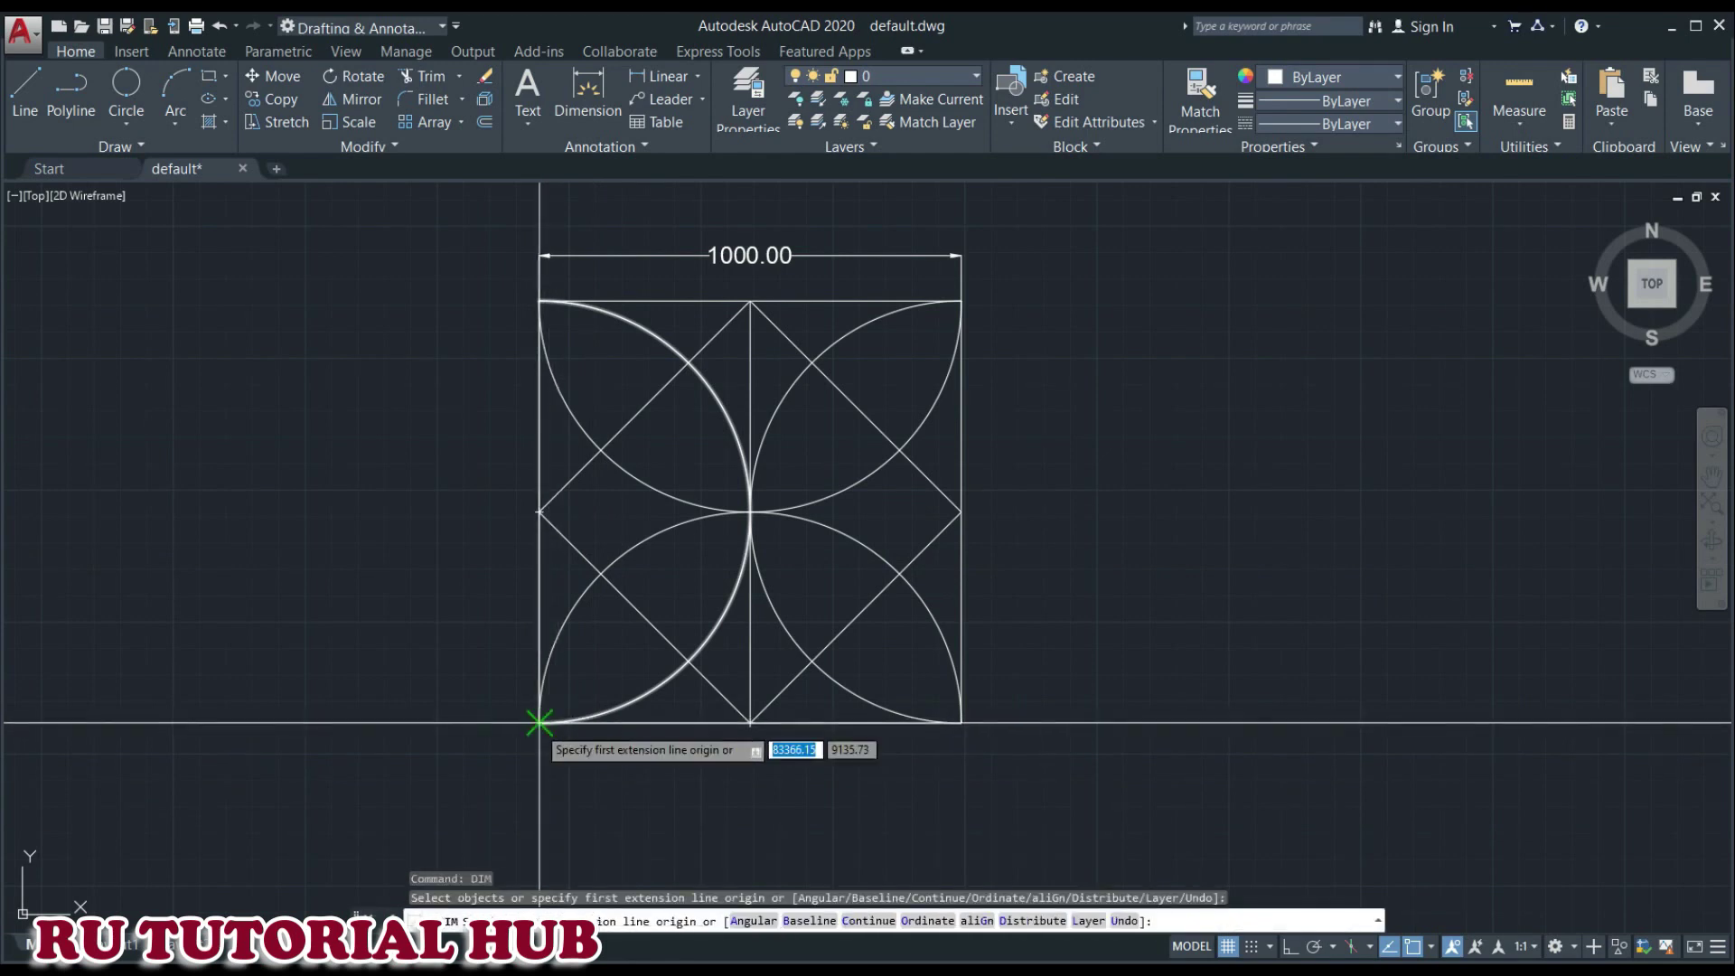
{"action": "left_click", "coordinate": [540, 300]}
{"action": "left_click", "coordinate": [480, 314]}
{"action": "key", "text": "Escape"}
{"action": "key", "text": "Escape"}
{"action": "key", "text": "Escape"}
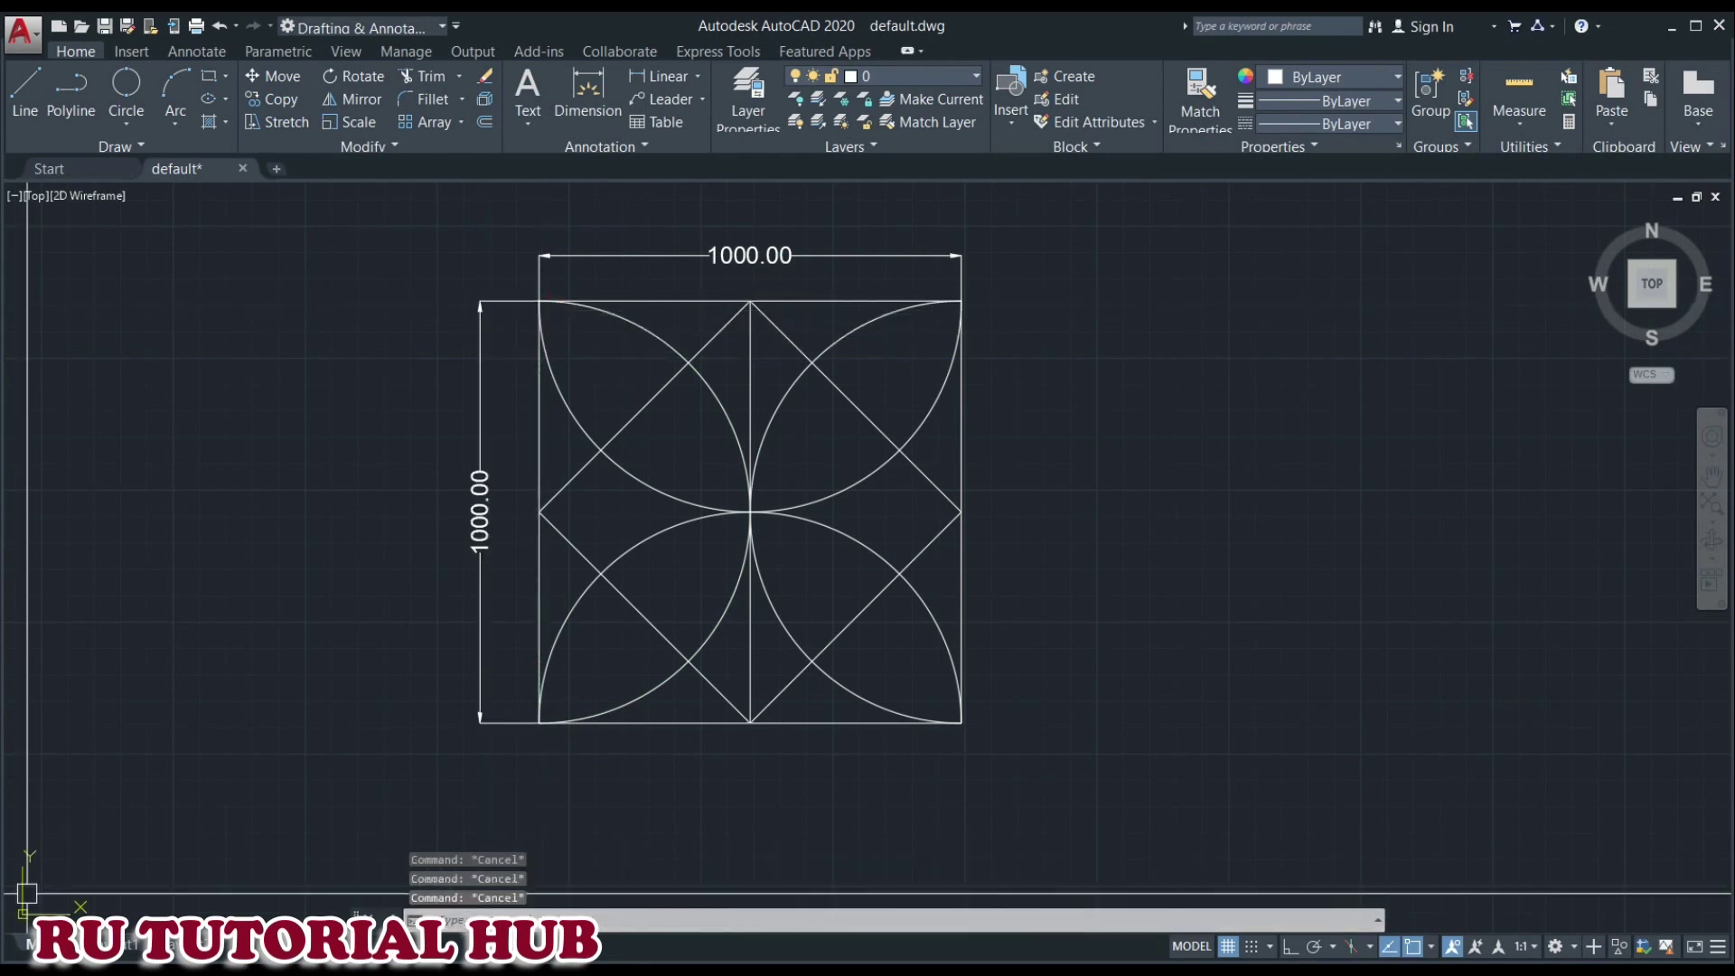
{"action": "key", "text": "alt+Tab"}
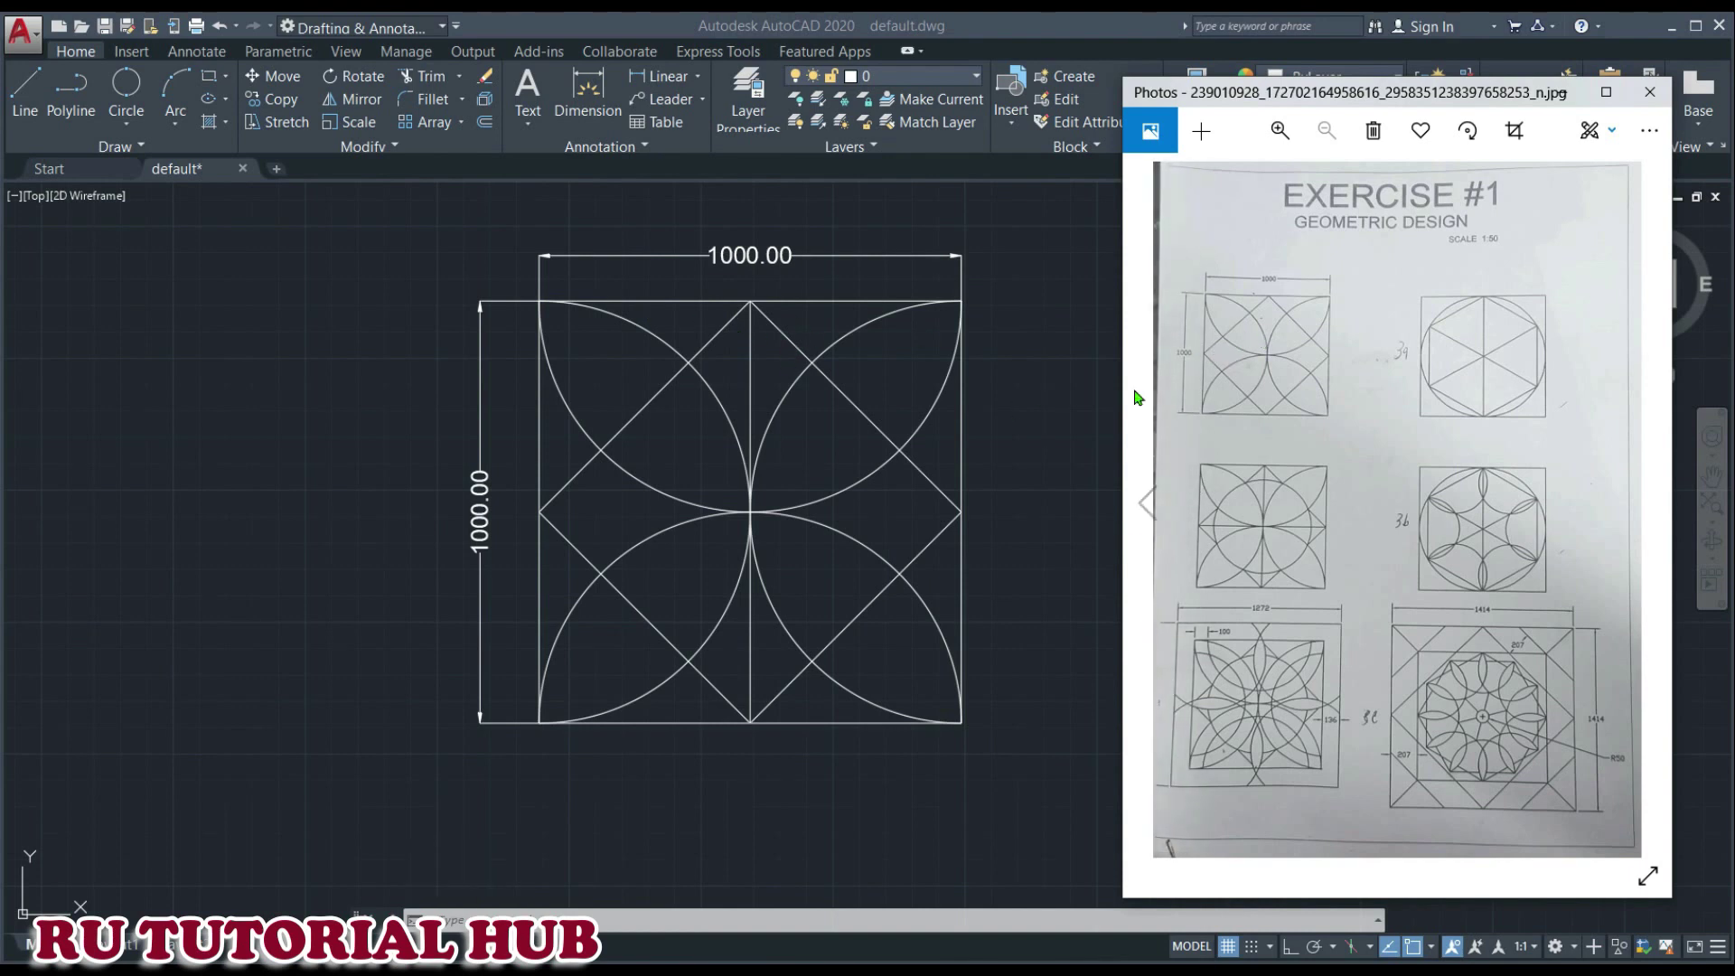
- Erase the vertical centre line, leaving the petal arcs, diamond and dimensions
{"action": "left_click", "coordinate": [1056, 394]}
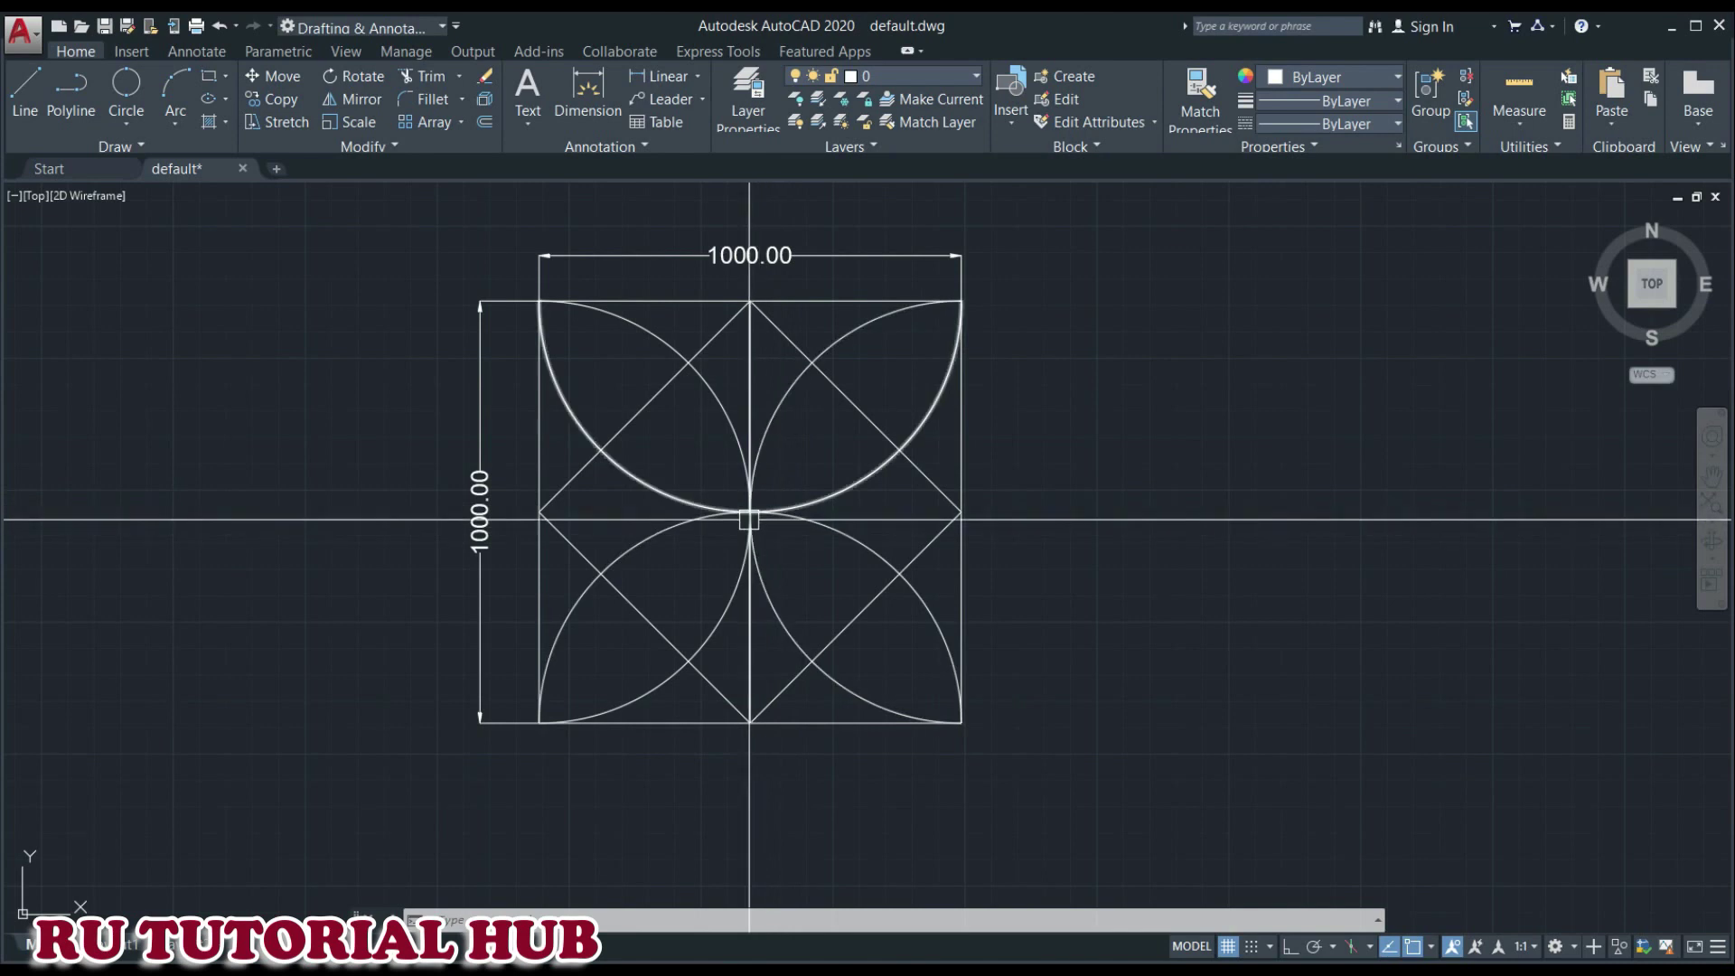
{"action": "left_click", "coordinate": [749, 347]}
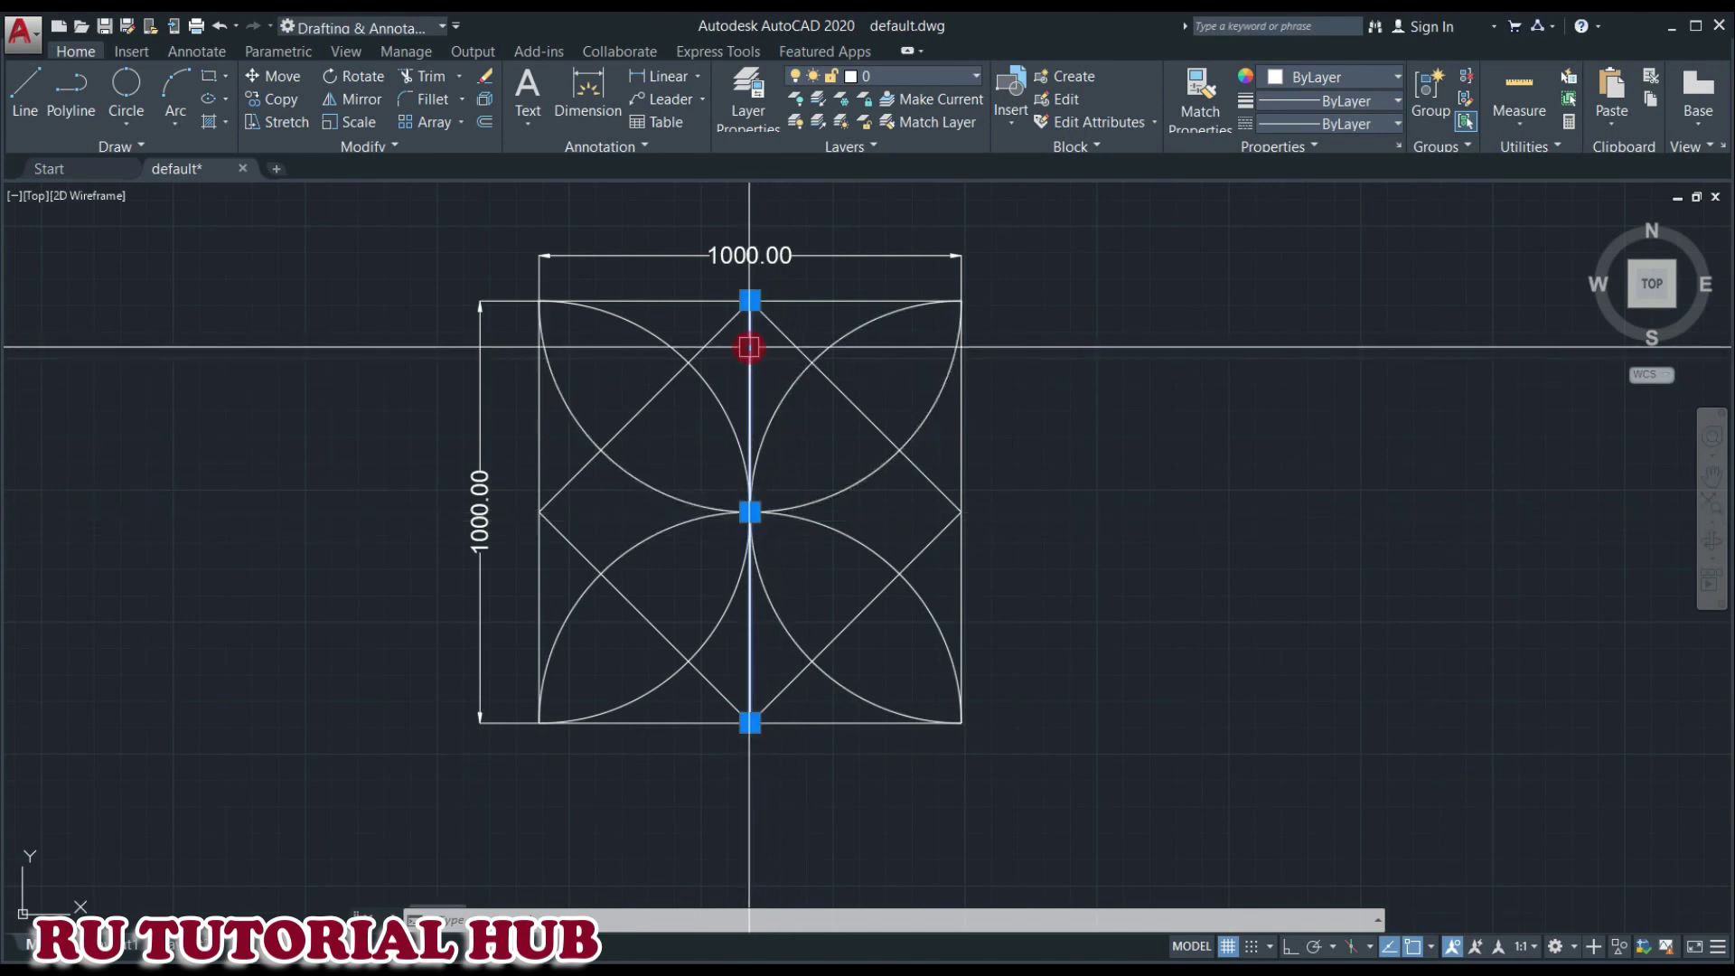
{"action": "key", "text": "Delete"}
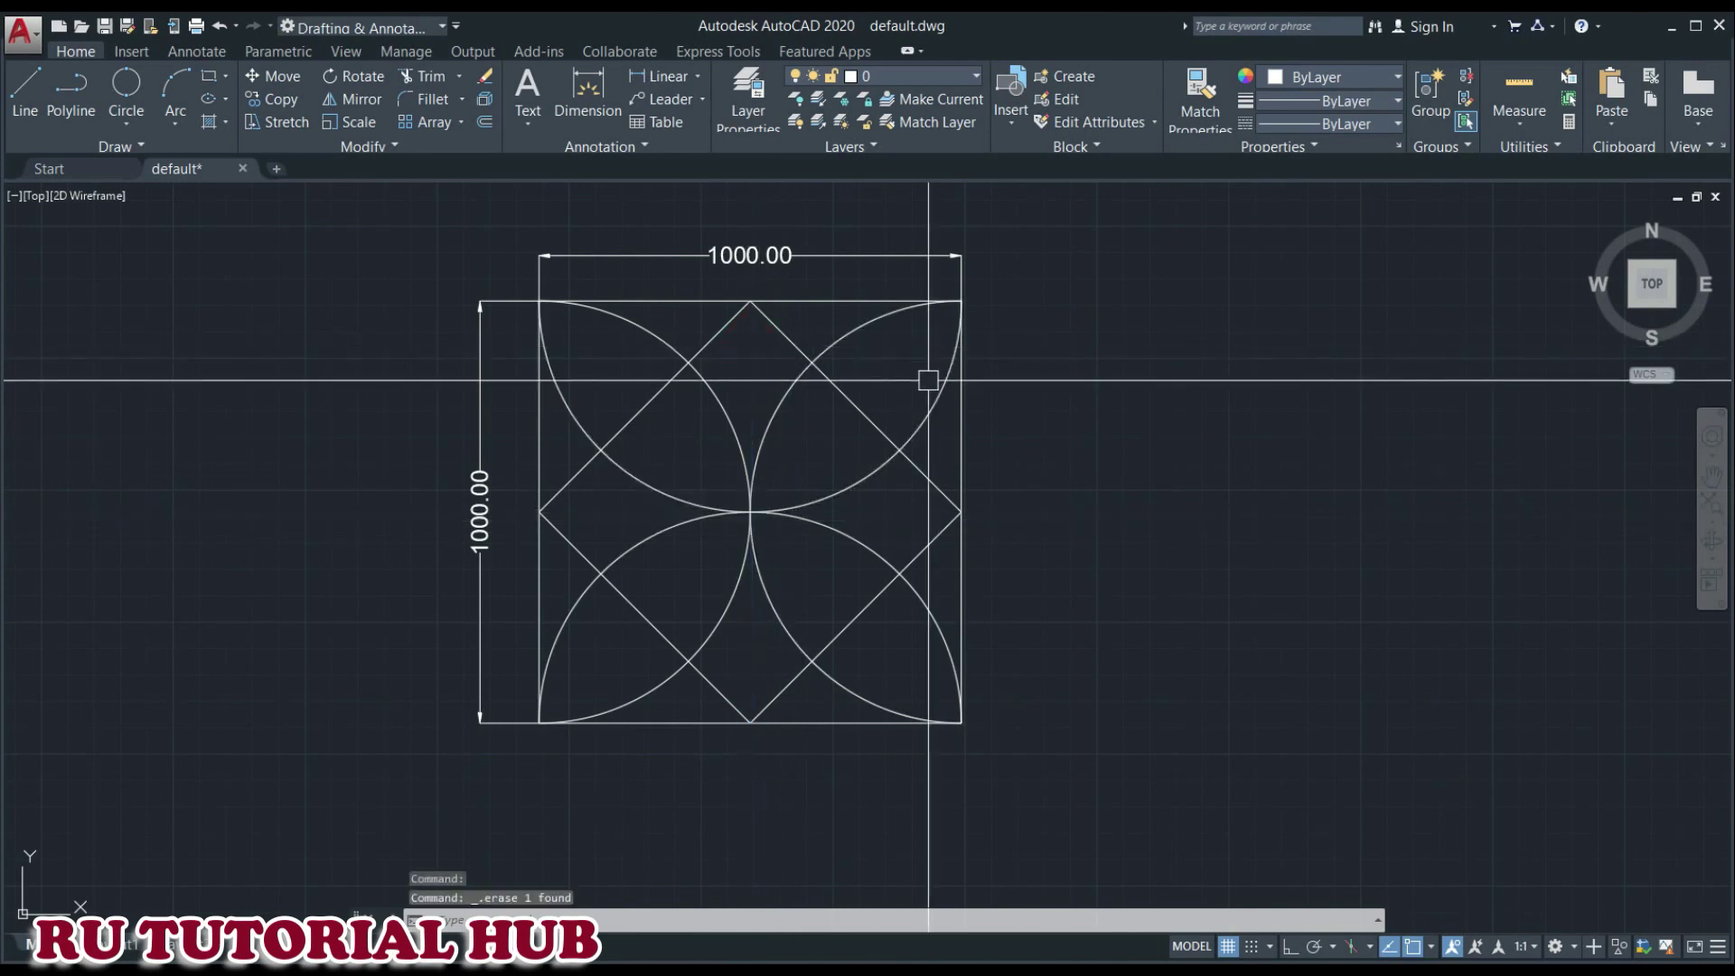
{"action": "key", "text": "alt+Tab"}
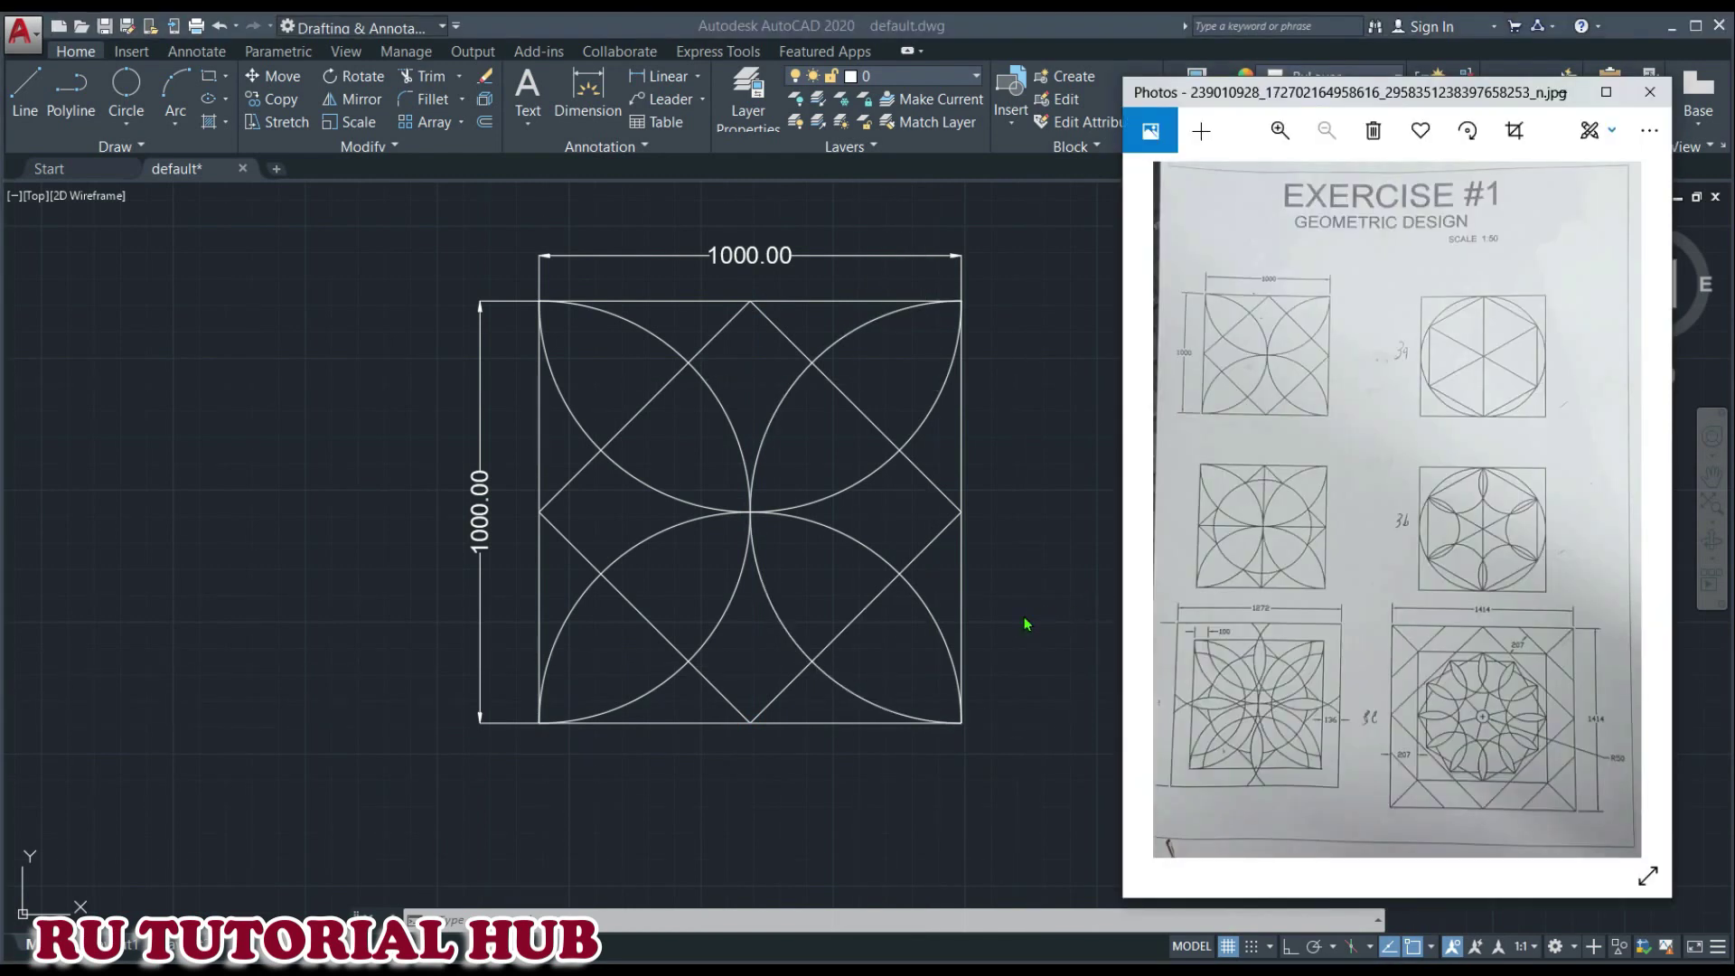
- Copy the square frame straight down below the pattern from its bottom-left corner
{"action": "left_click", "coordinate": [1026, 624]}
{"action": "scroll", "coordinate": [774, 275], "scroll_direction": "down", "scroll_amount": 2}
{"action": "middle_click_drag", "start_coordinate": [774, 275], "coordinate": [899, 185]}
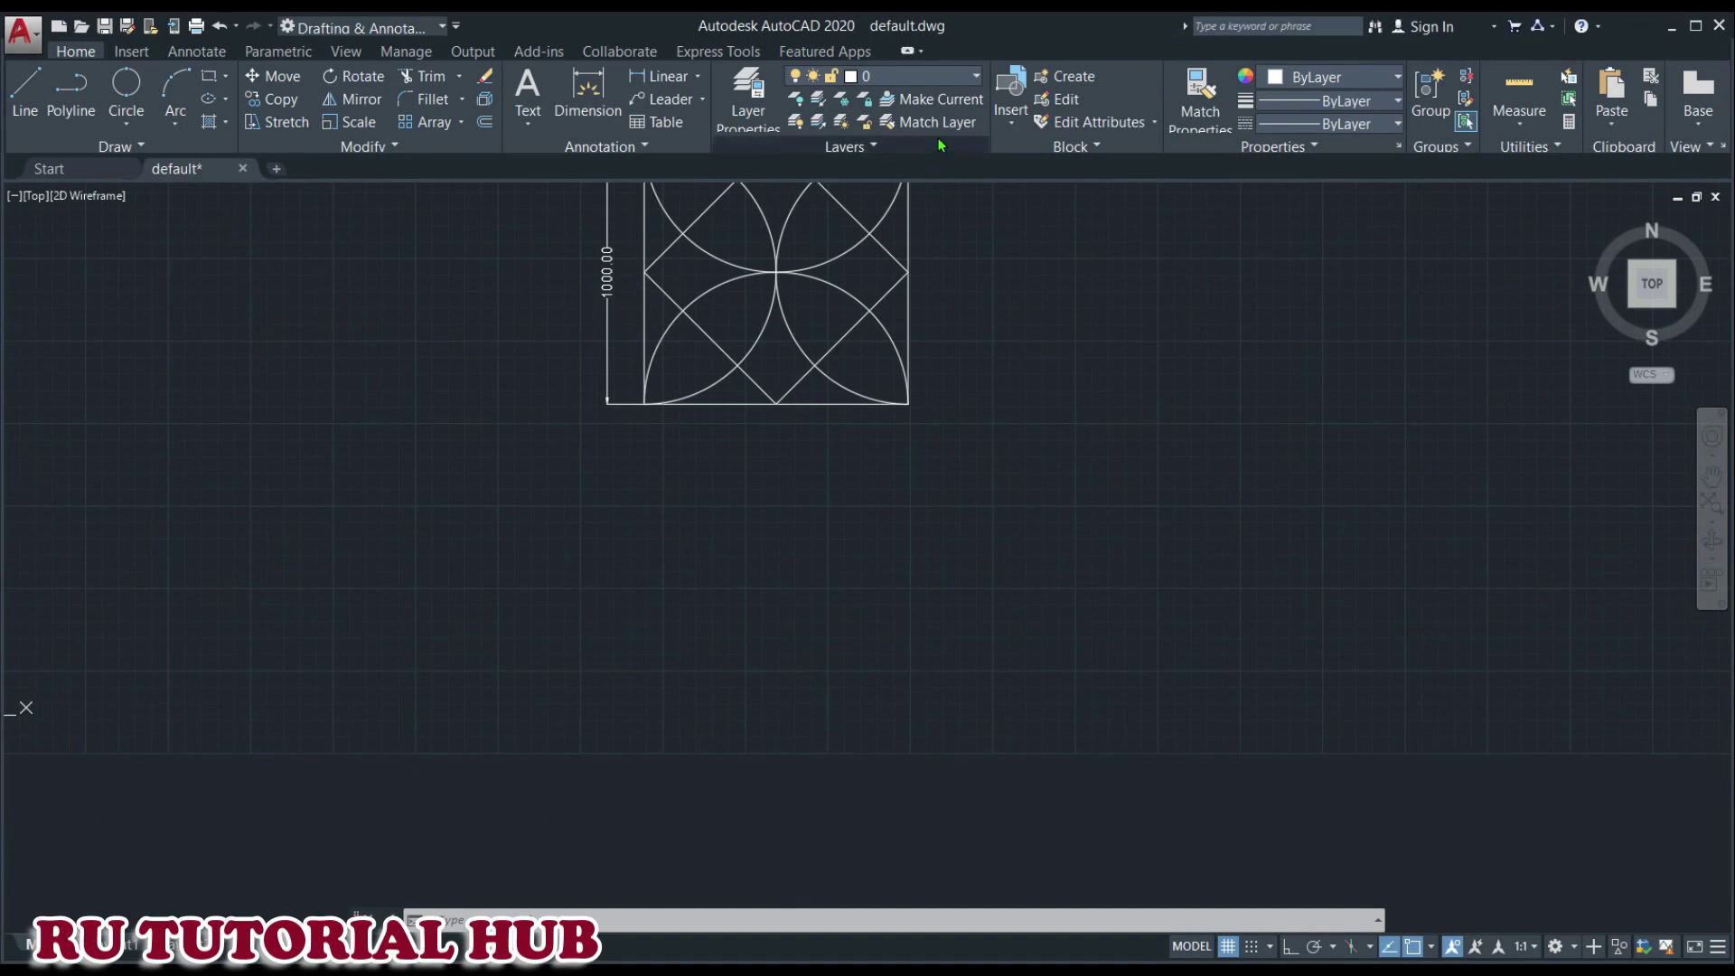
{"action": "middle_click_drag", "start_coordinate": [991, 549], "coordinate": [994, 491]}
{"action": "key", "text": "Escape"}
{"action": "key", "text": "Escape"}
{"action": "key", "text": "Escape"}
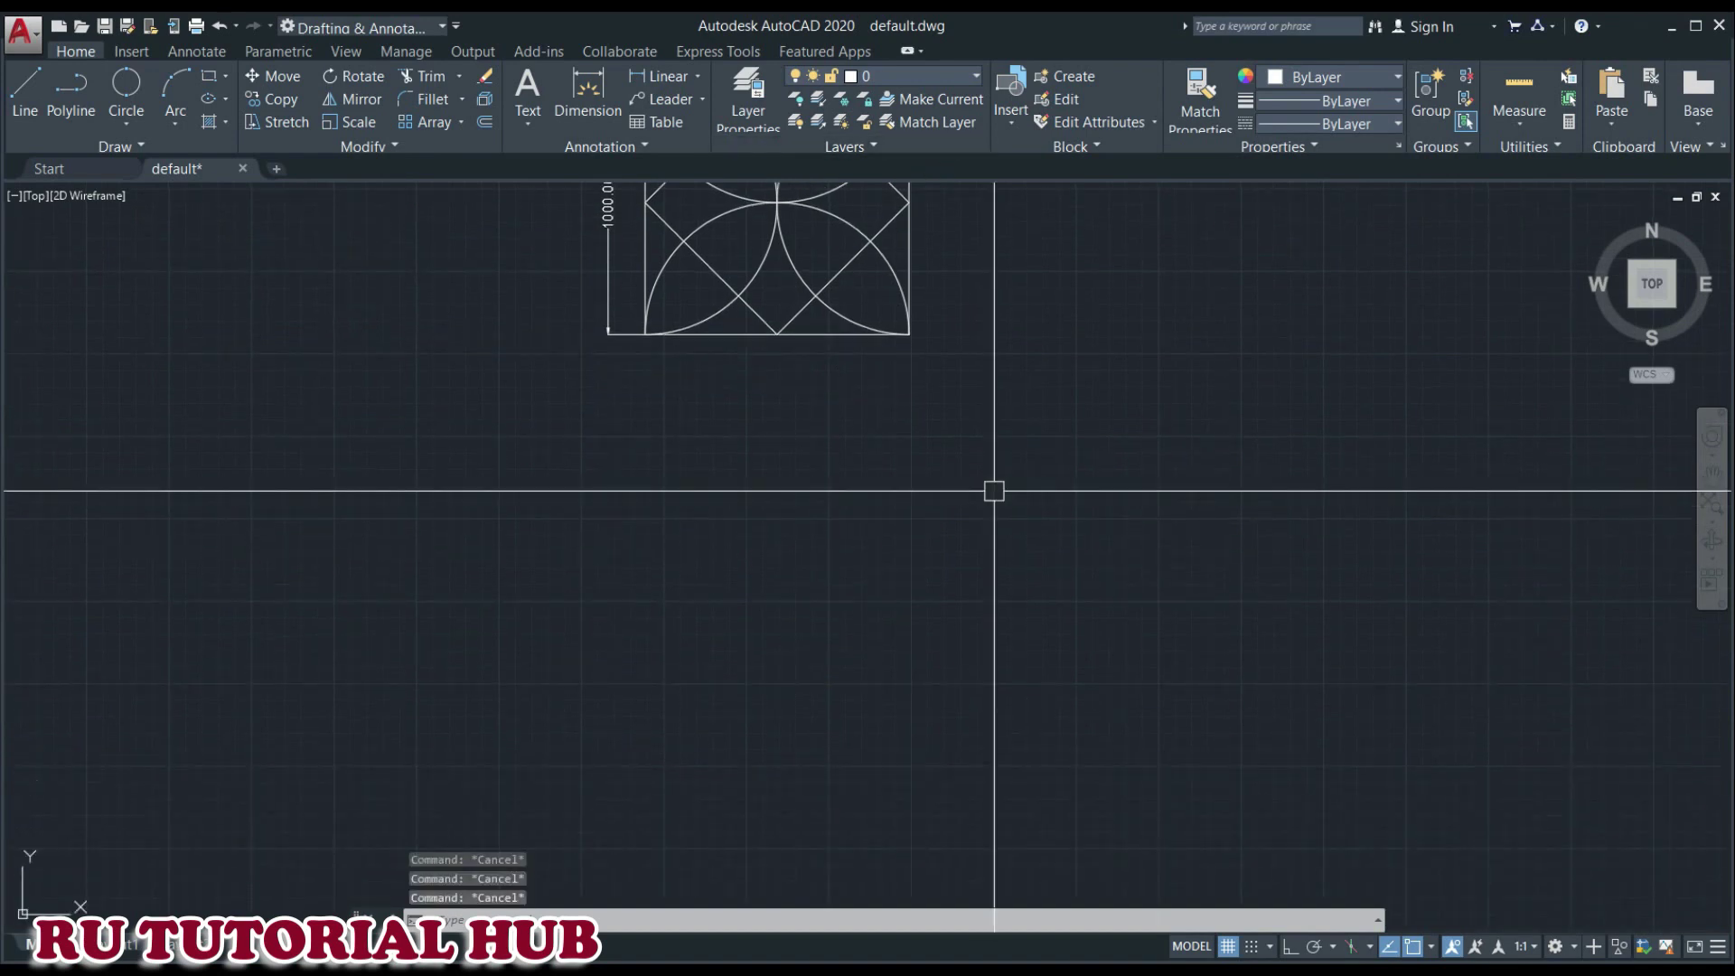
{"action": "type", "text": "co"}
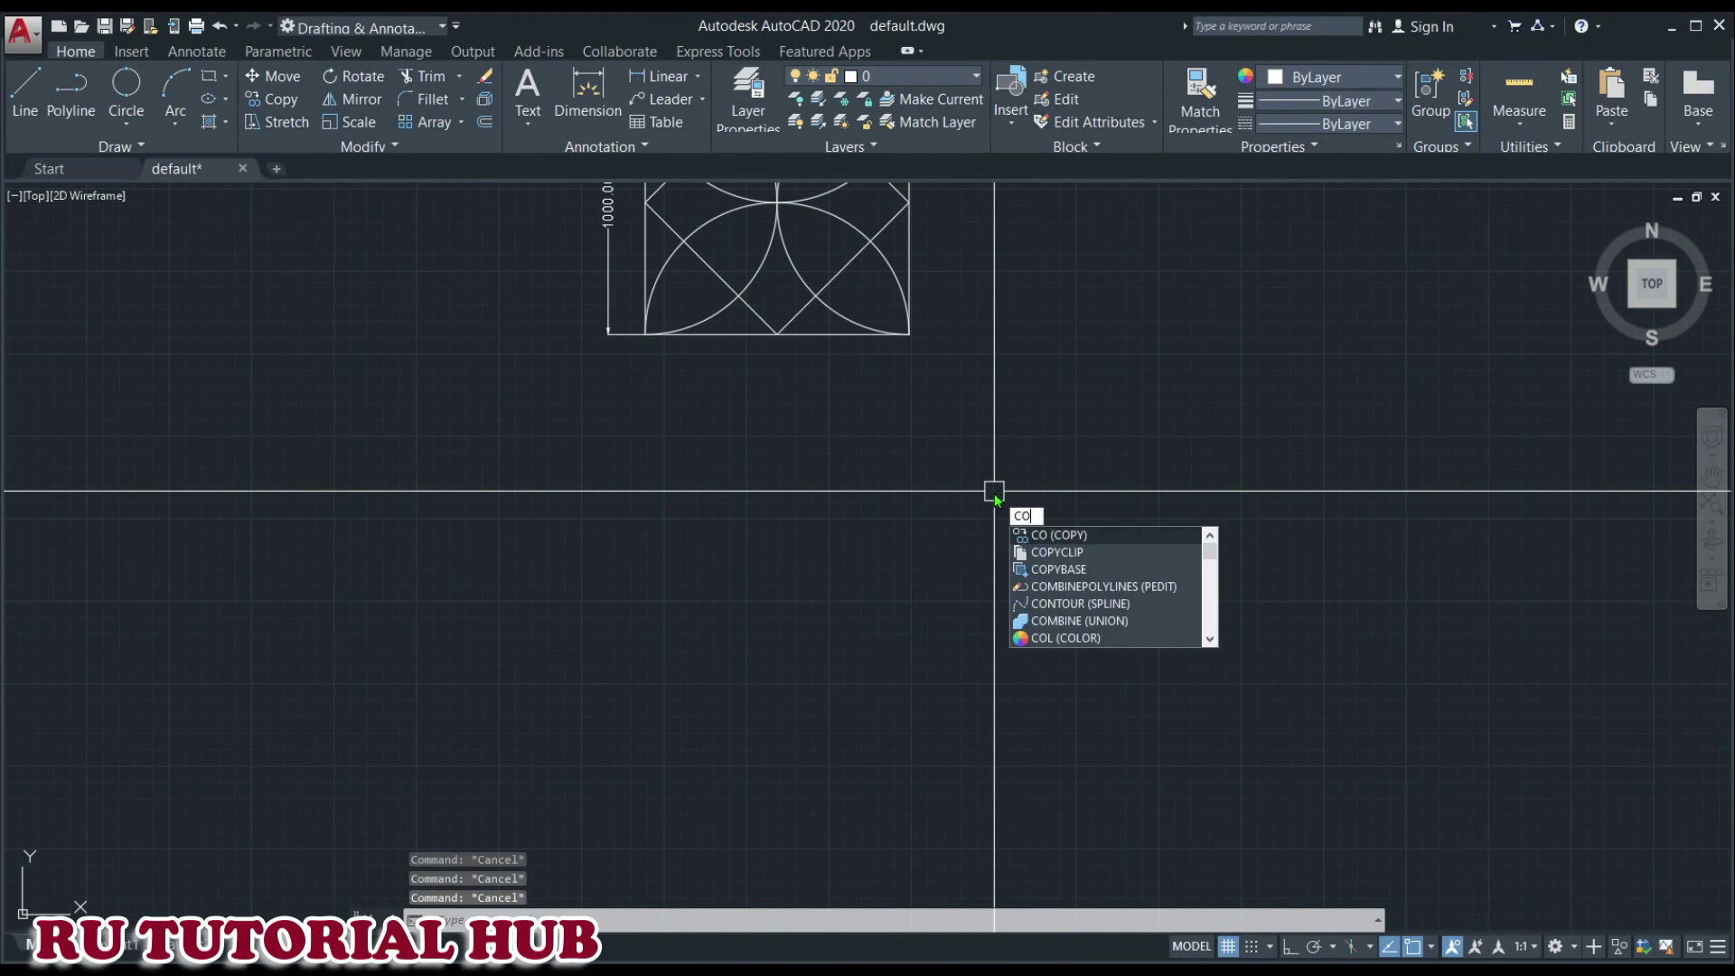
{"action": "key", "text": "Return"}
{"action": "left_click", "coordinate": [908, 233]}
{"action": "key", "text": "Return"}
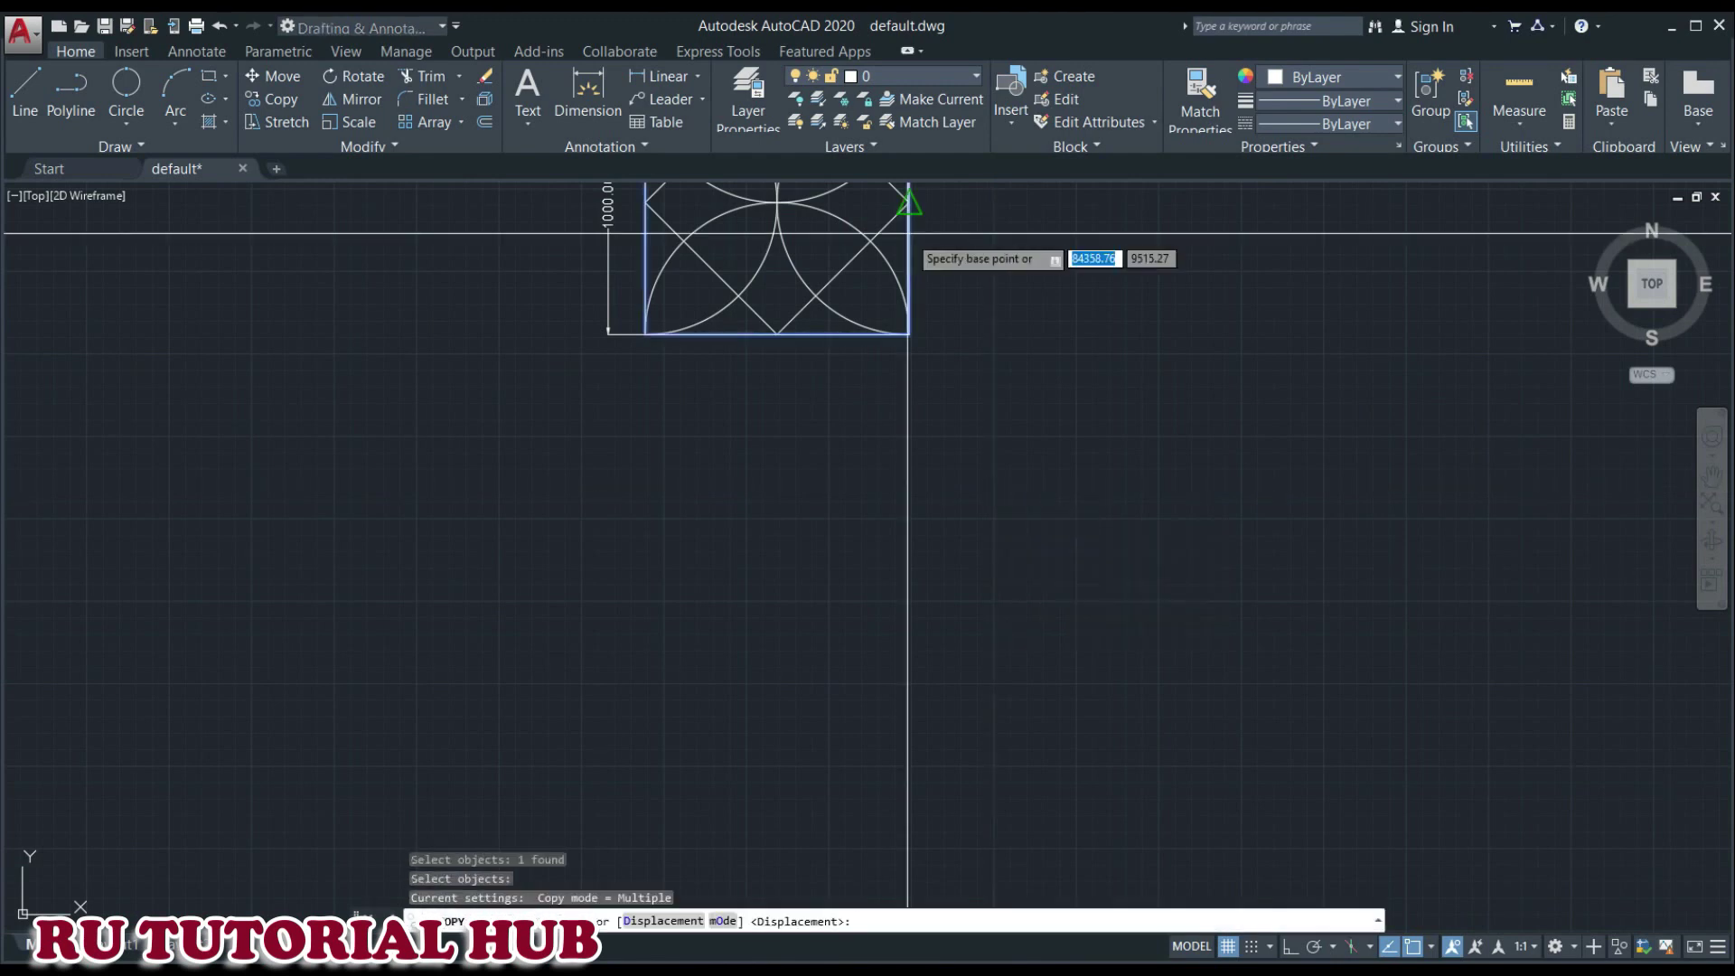
{"action": "left_click", "coordinate": [645, 333]}
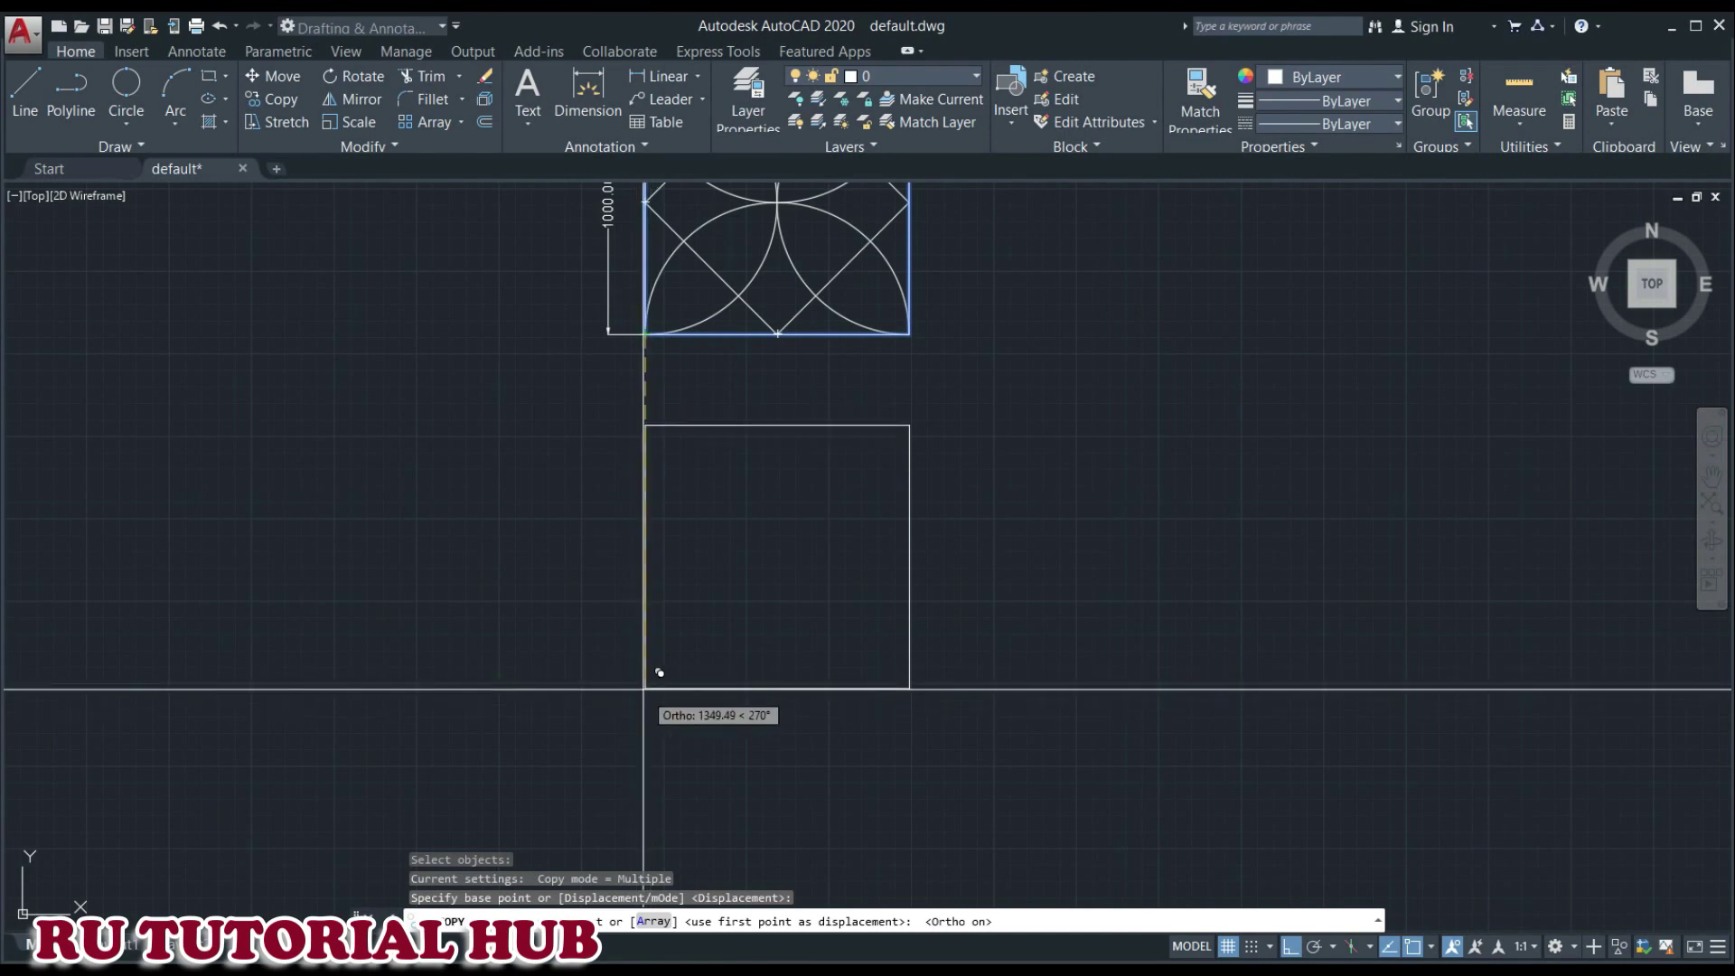
{"action": "key", "text": "F8"}
{"action": "left_click", "coordinate": [645, 714]}
{"action": "key", "text": "Escape"}
{"action": "key", "text": "Escape"}
{"action": "key", "text": "Escape"}
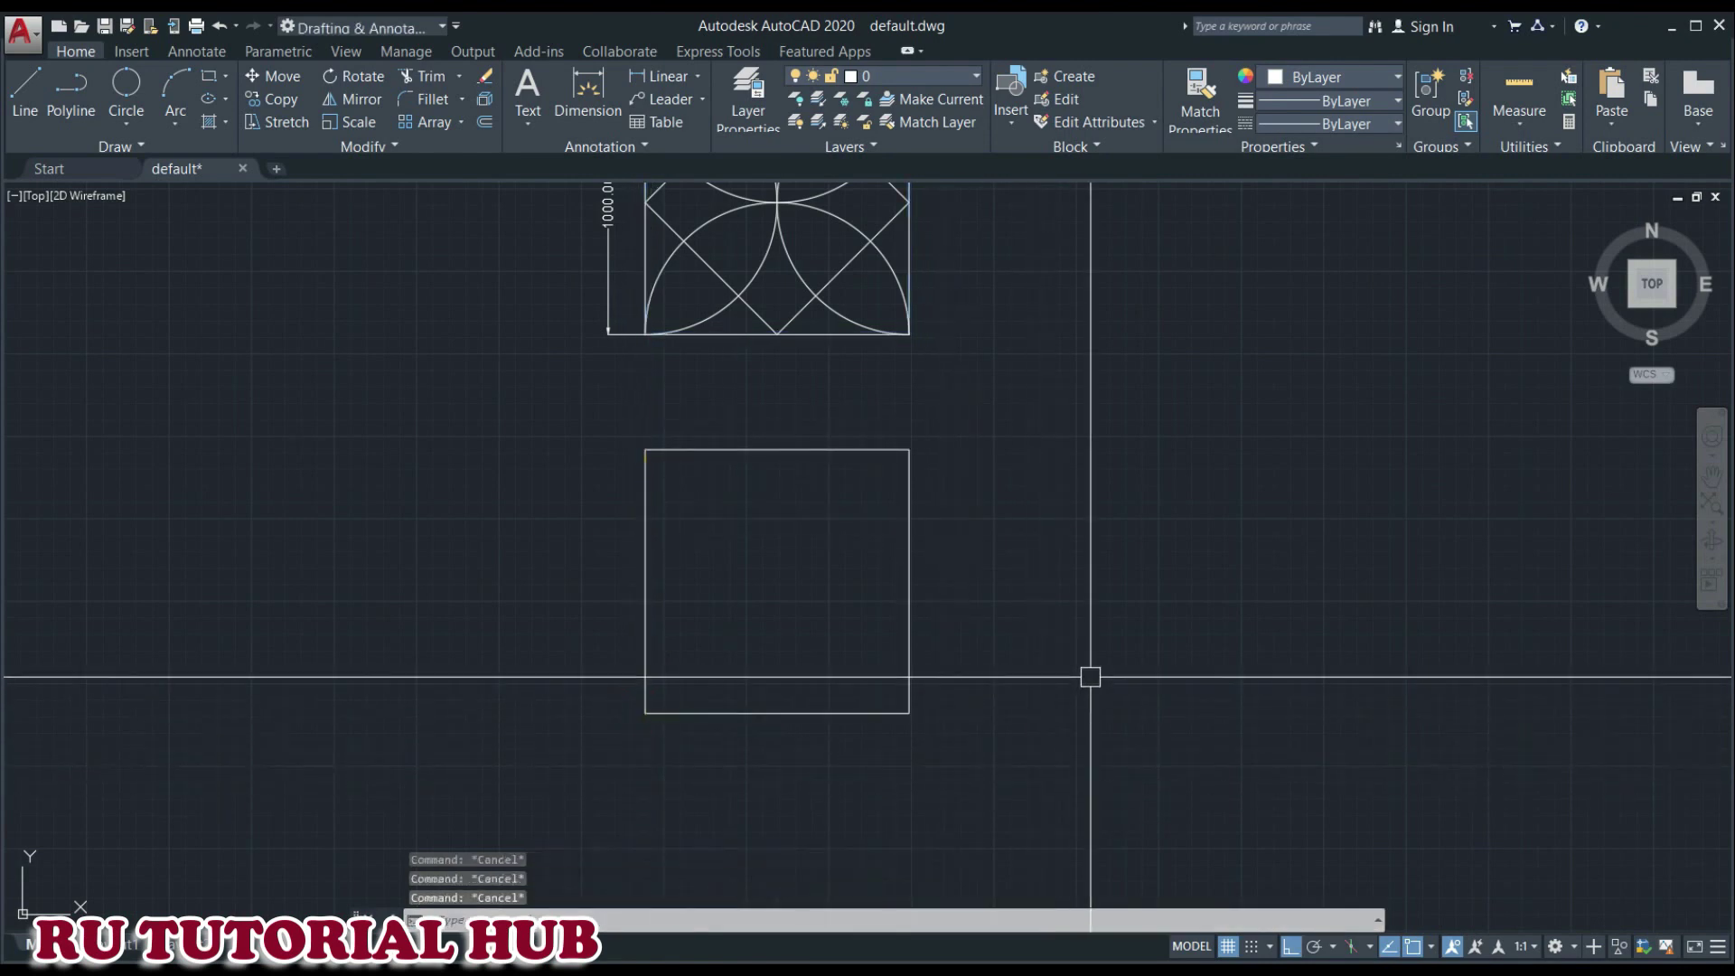
{"action": "key", "text": "alt+Tab"}
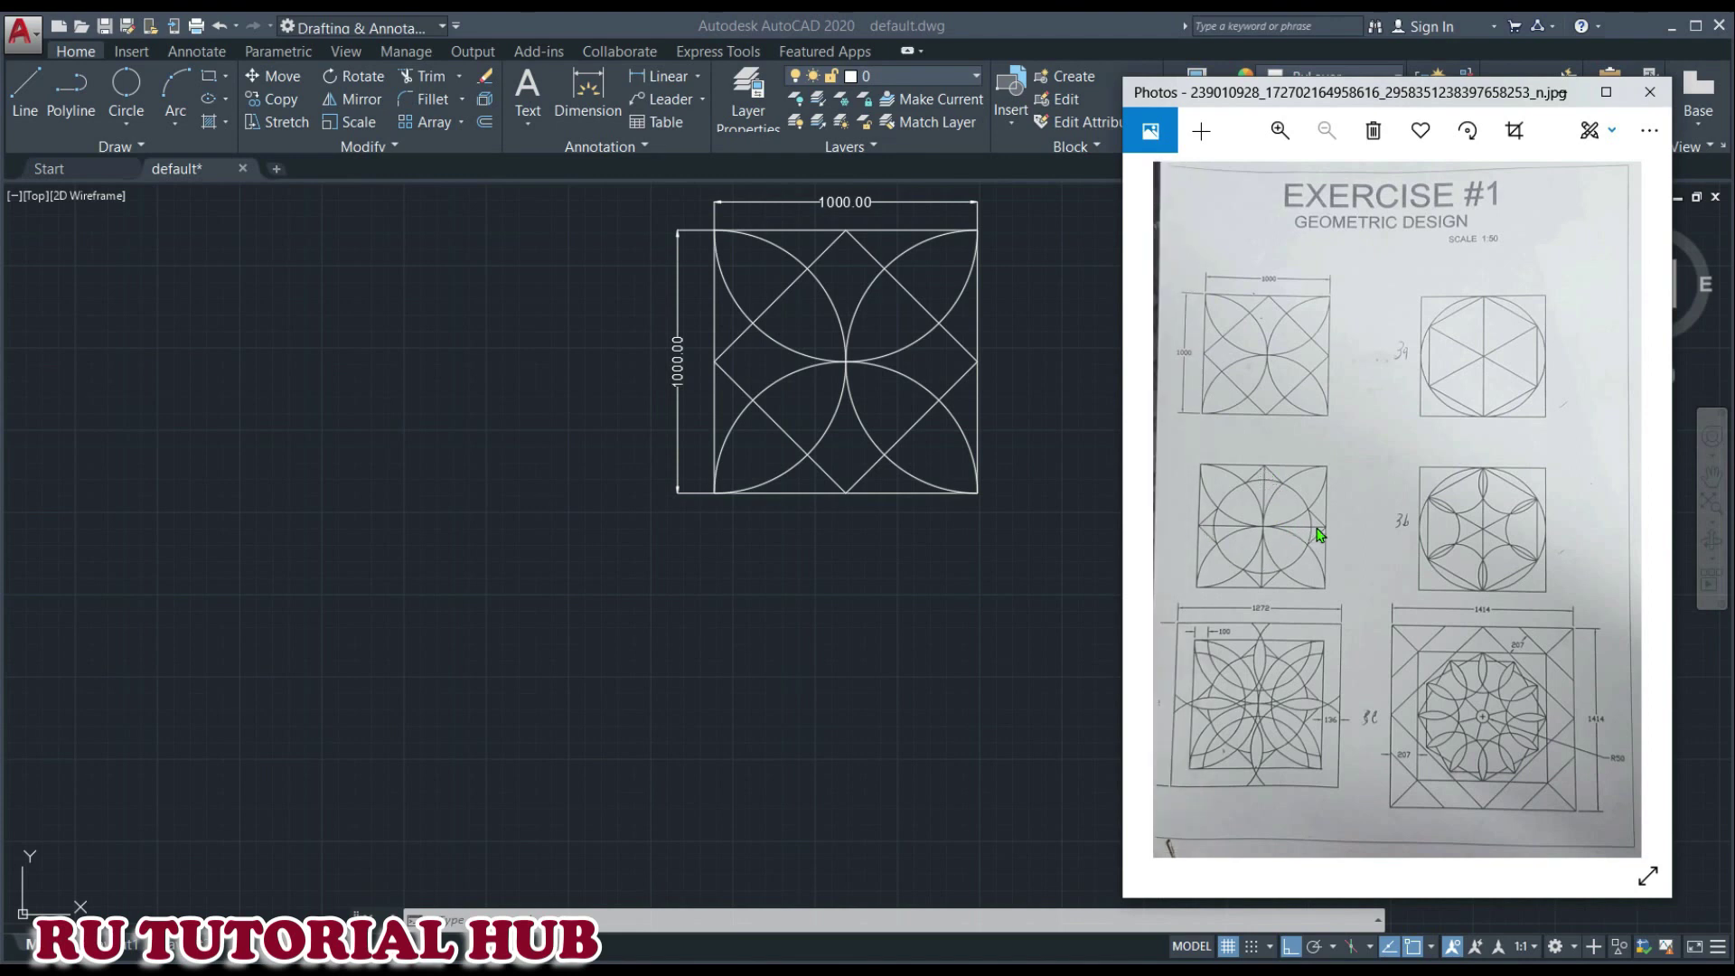
- Copy the whole petal pattern below the original, using its top-left corner as base point
{"action": "left_click", "coordinate": [852, 349]}
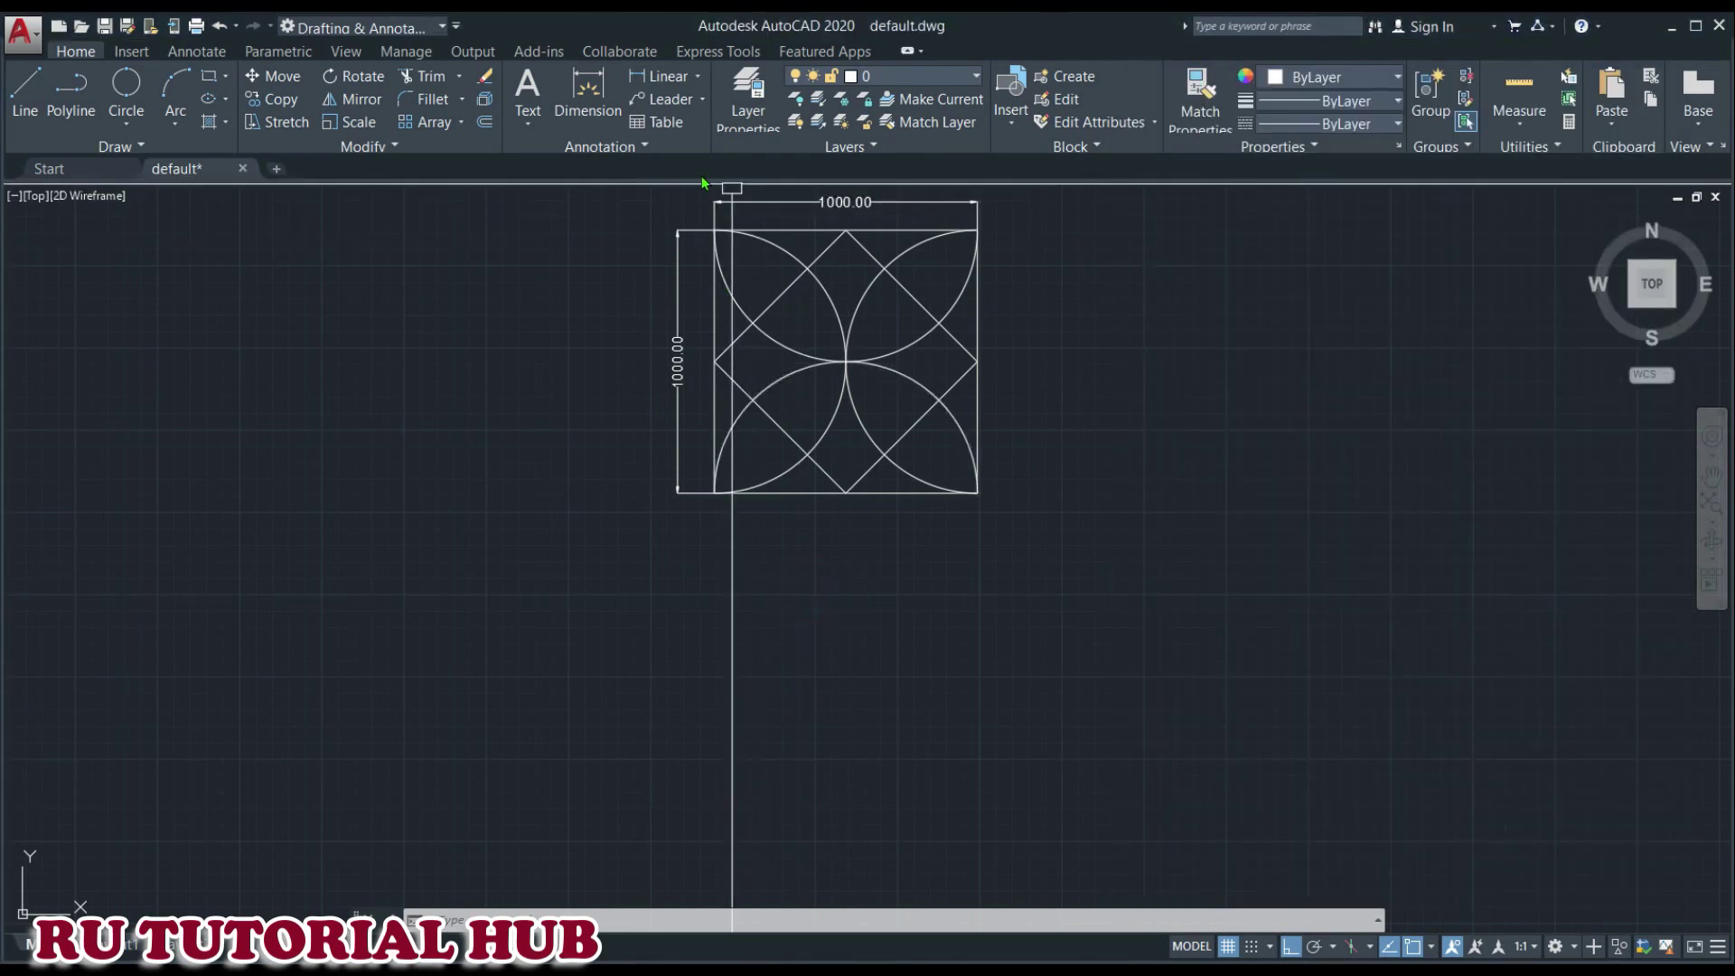
{"action": "type", "text": "co"}
{"action": "key", "text": "Return"}
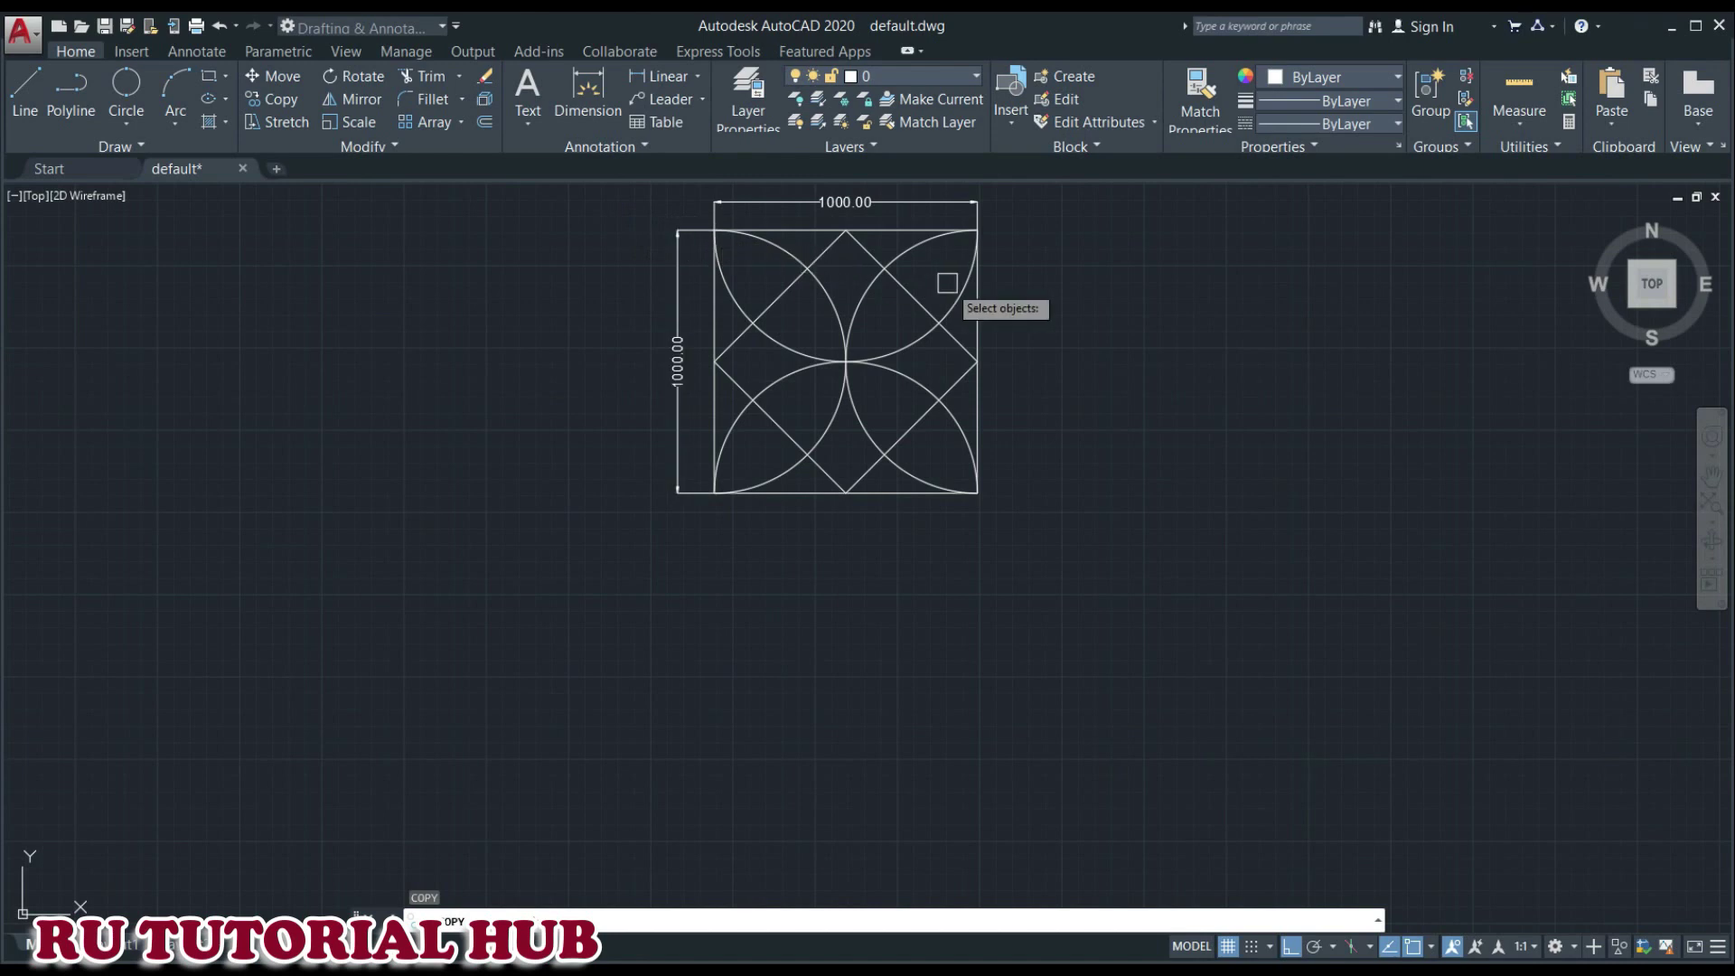
{"action": "left_click", "coordinate": [1059, 235]}
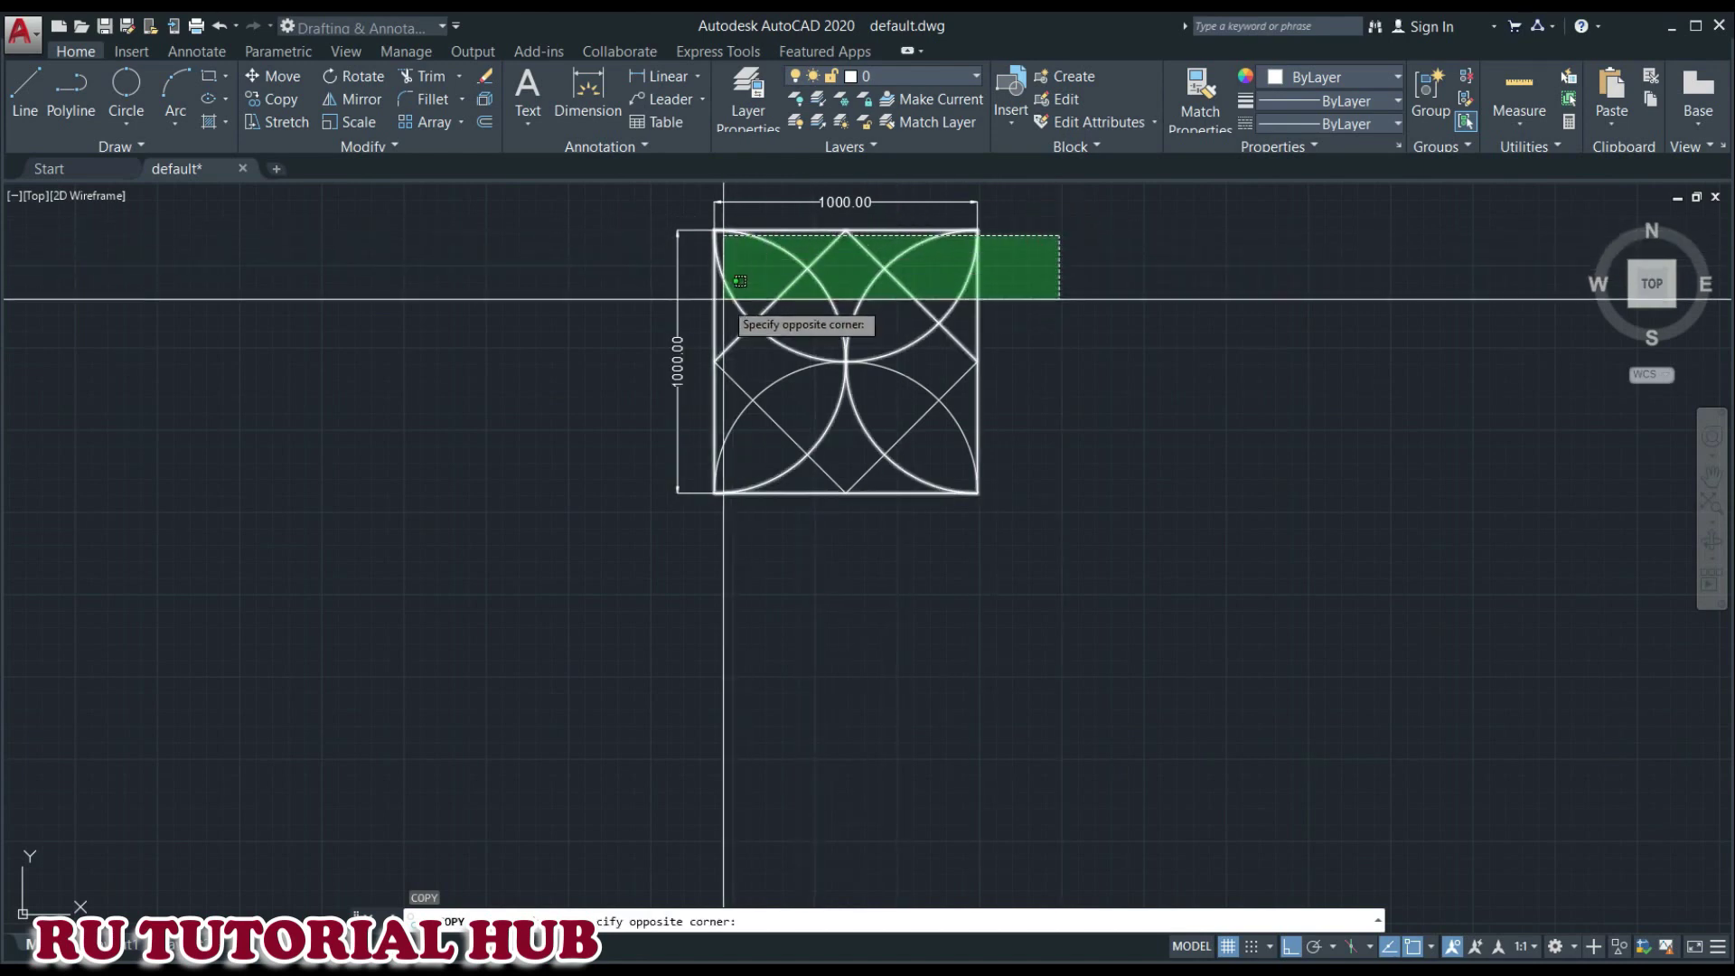
{"action": "left_click", "coordinate": [704, 537]}
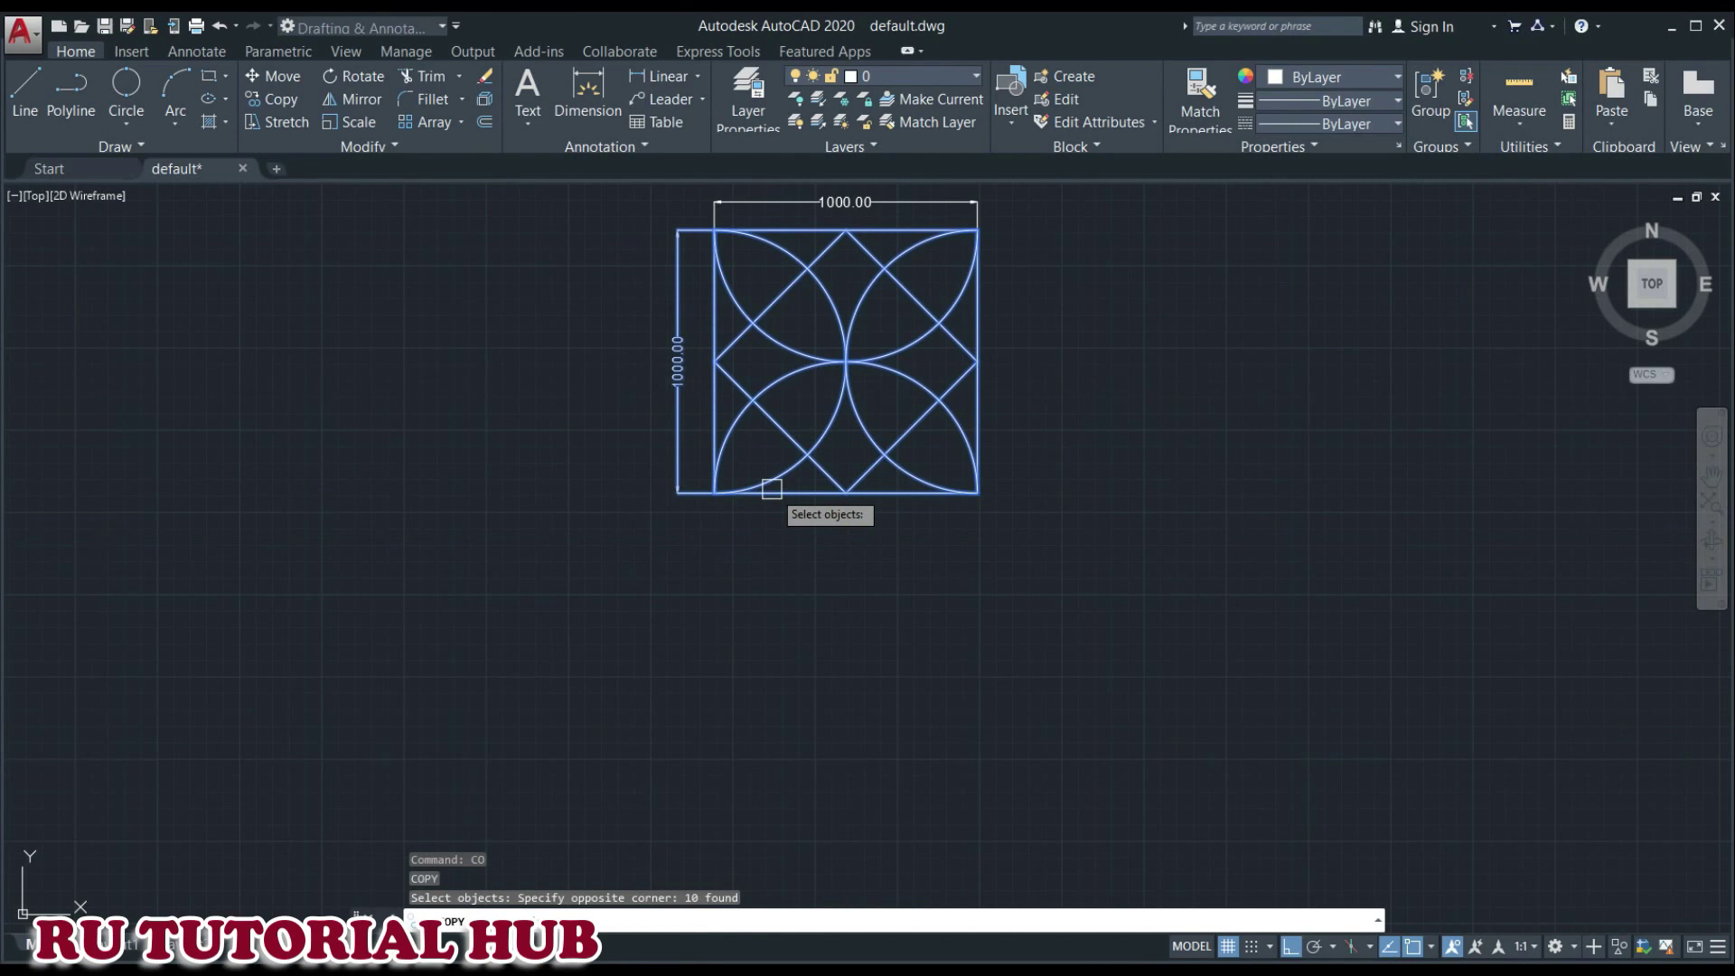
{"action": "key", "text": "Return"}
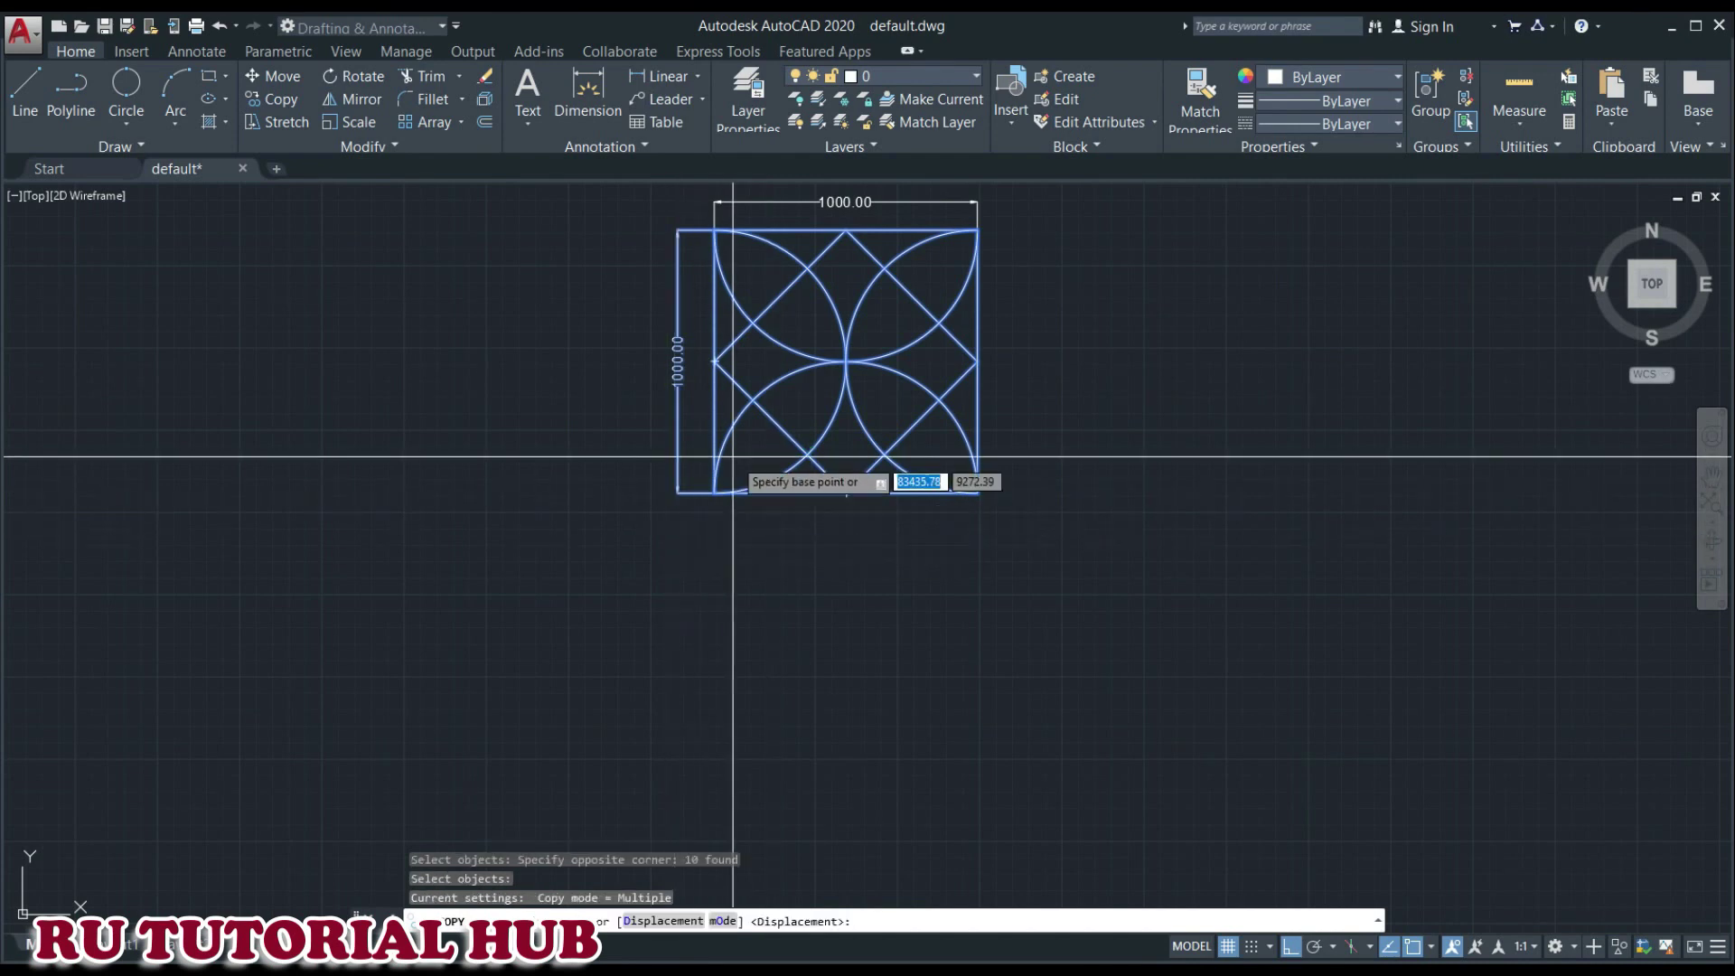
{"action": "left_click", "coordinate": [715, 229]}
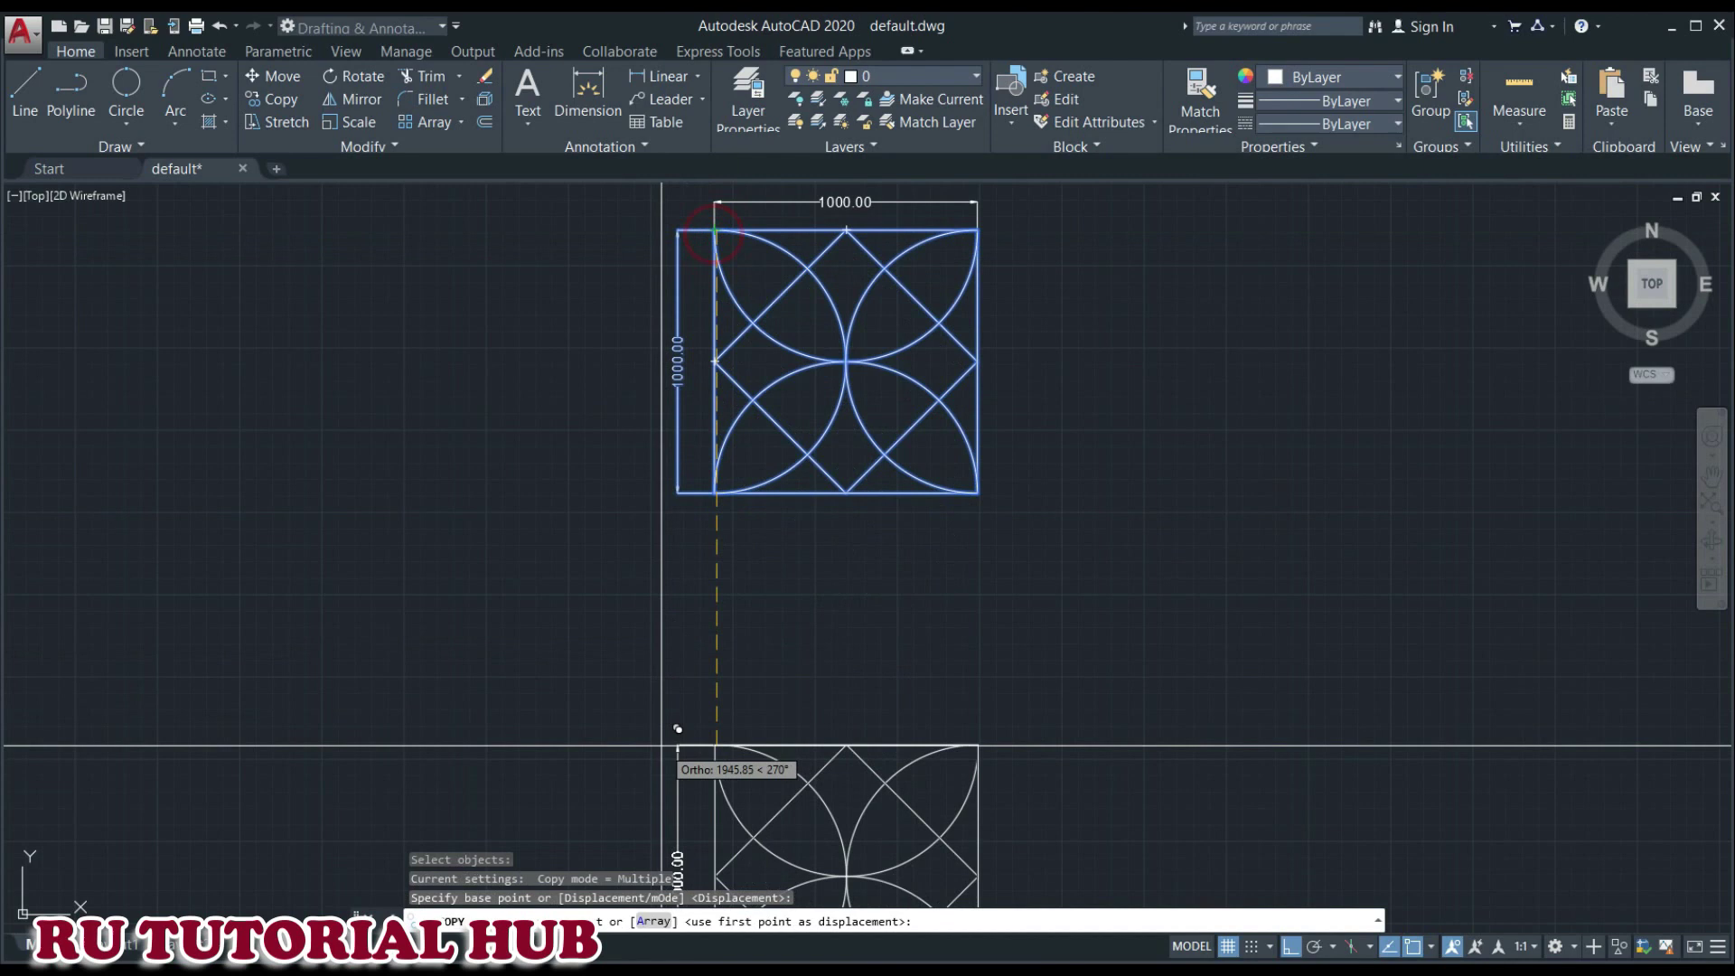
{"action": "left_click", "coordinate": [717, 591]}
{"action": "key", "text": "Escape"}
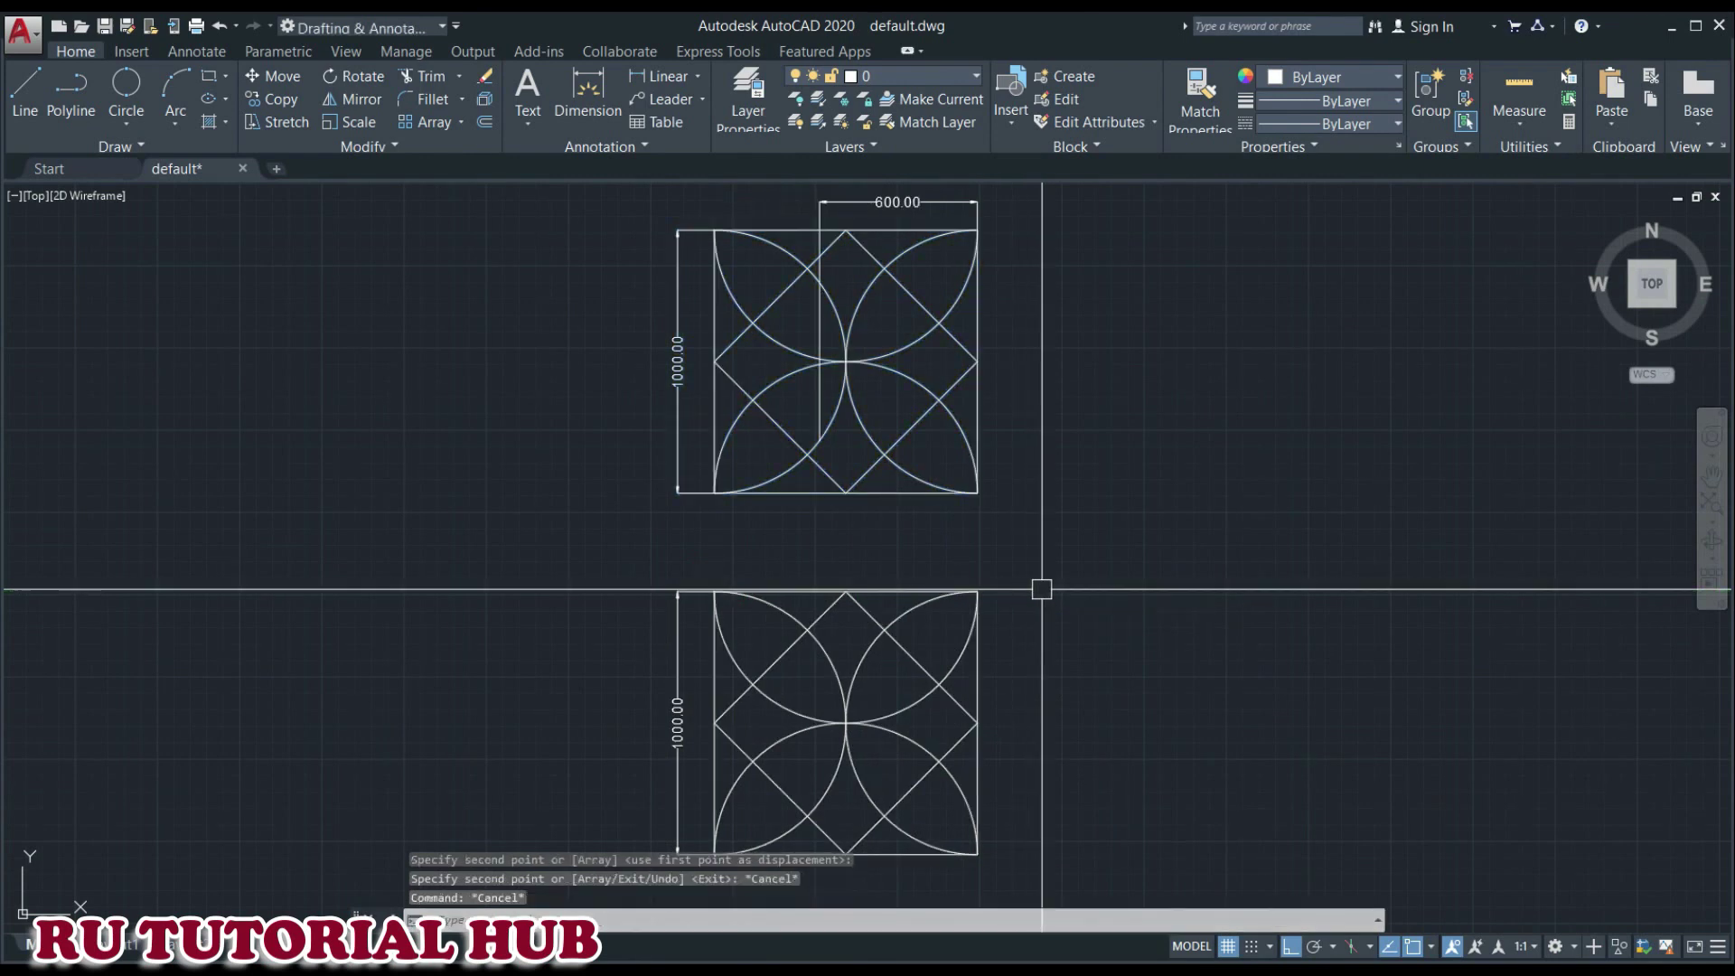
{"action": "key", "text": "Escape"}
- Delete the copy's vertical 1000.00 dimension and pan to show both squares
{"action": "scroll", "coordinate": [470, 343], "scroll_direction": "up", "scroll_amount": 2}
{"action": "left_click", "coordinate": [473, 335]}
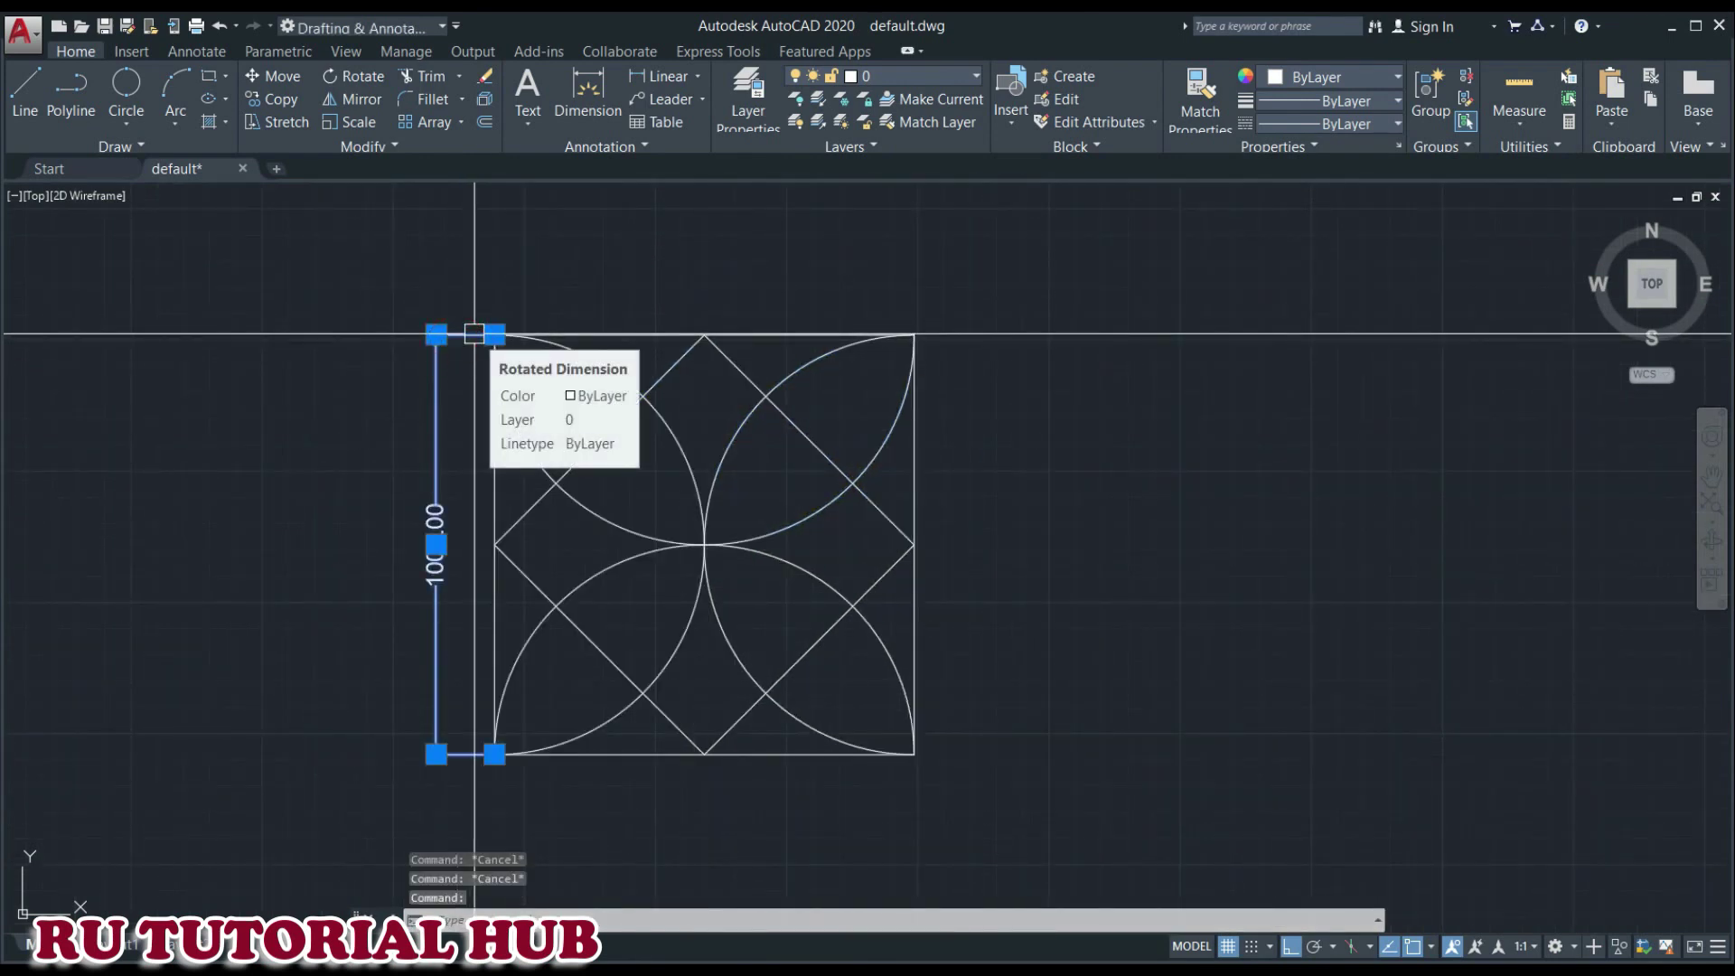
{"action": "key", "text": "Delete"}
{"action": "scroll", "coordinate": [987, 437], "scroll_direction": "down", "scroll_amount": 2}
{"action": "middle_click_drag", "start_coordinate": [1100, 425], "coordinate": [1009, 487]}
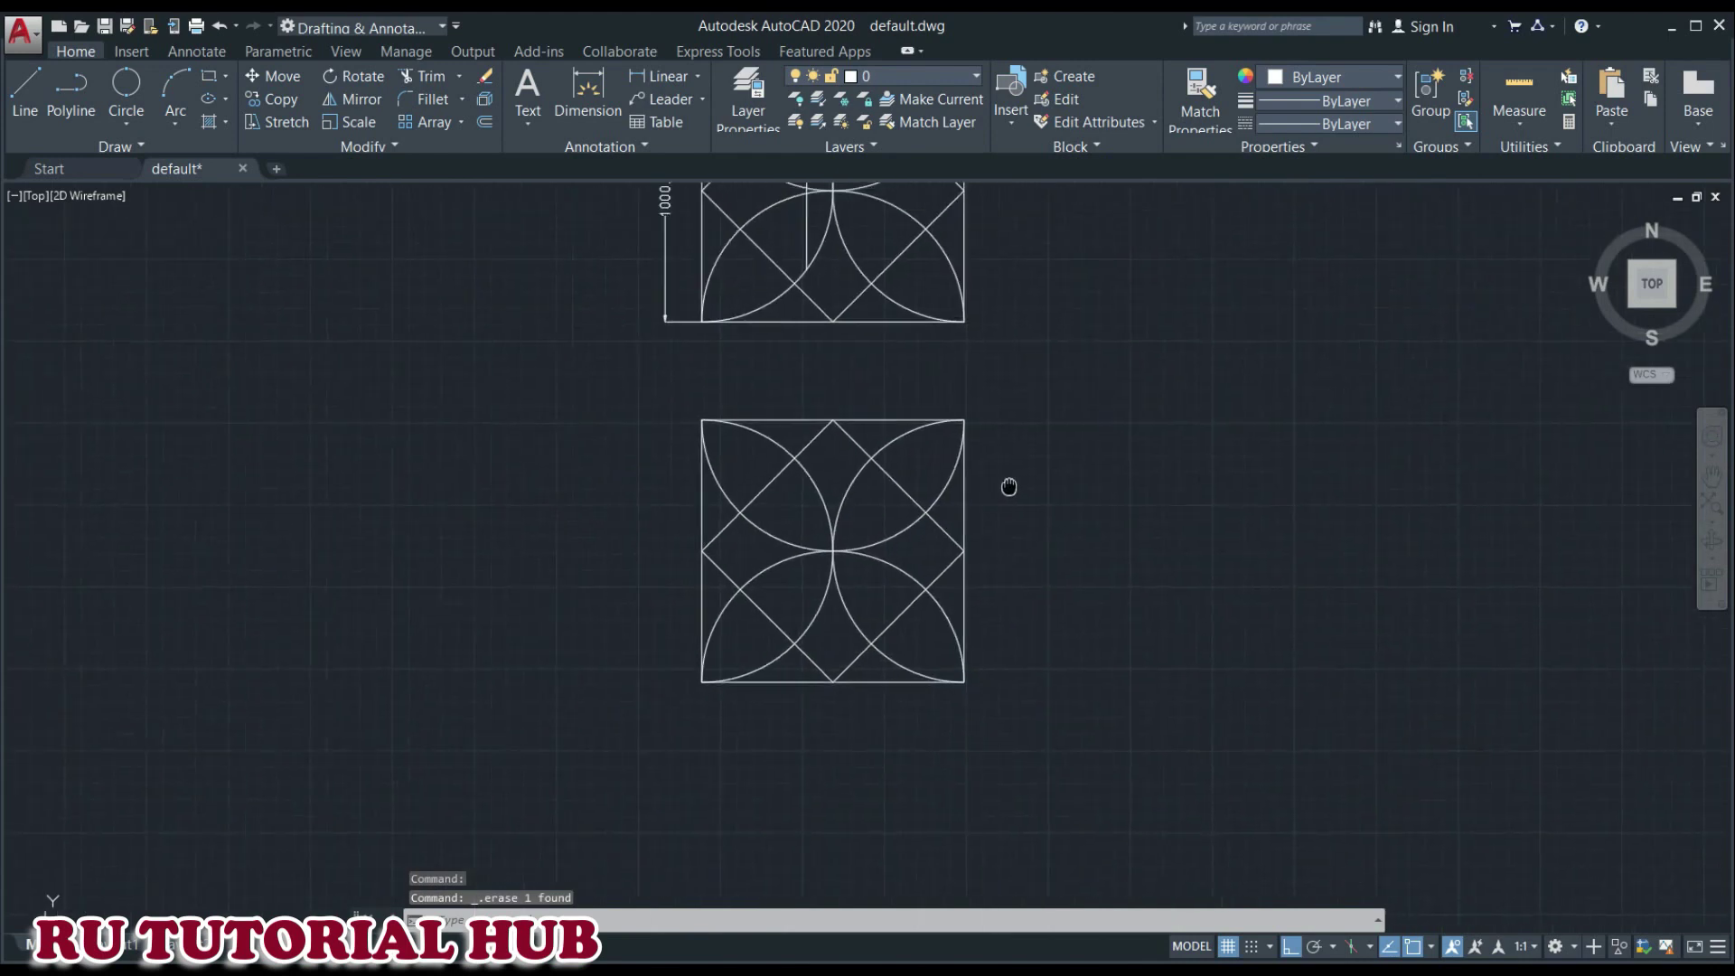
{"action": "scroll", "coordinate": [961, 493], "scroll_direction": "up", "scroll_amount": 2}
{"action": "key", "text": "alt+Tab"}
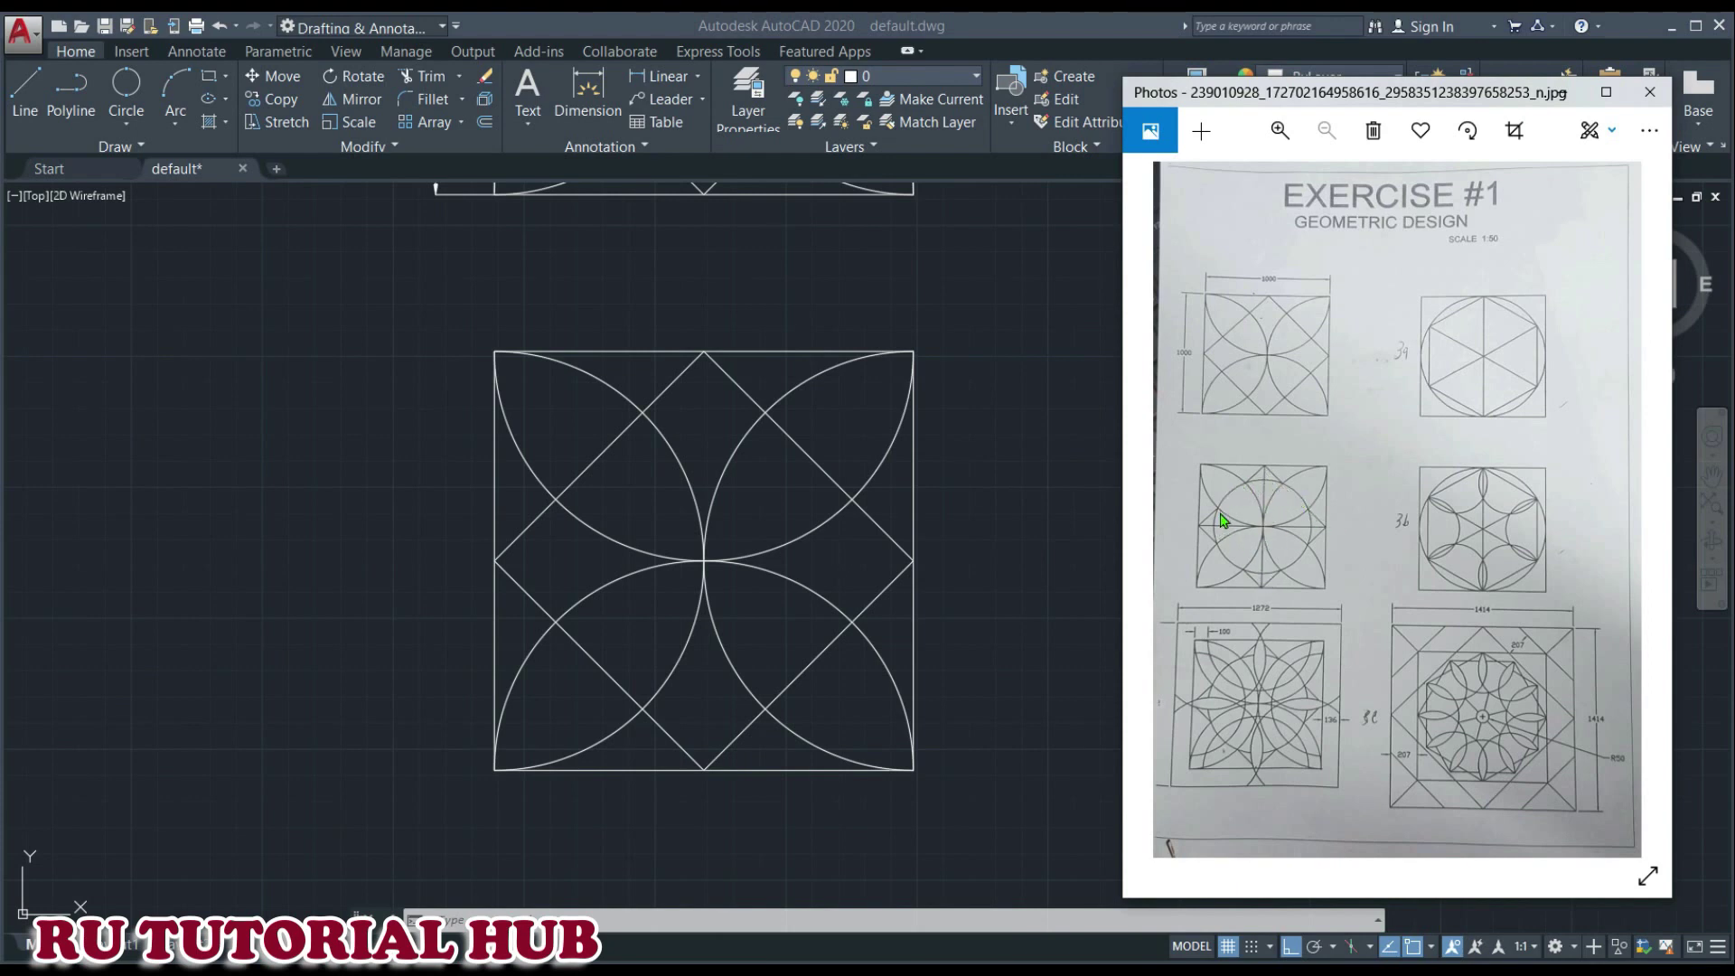
- Draw a vertical centre line from the copied square's top midpoint to its bottom midpoint
{"action": "key", "text": "alt+Tab"}
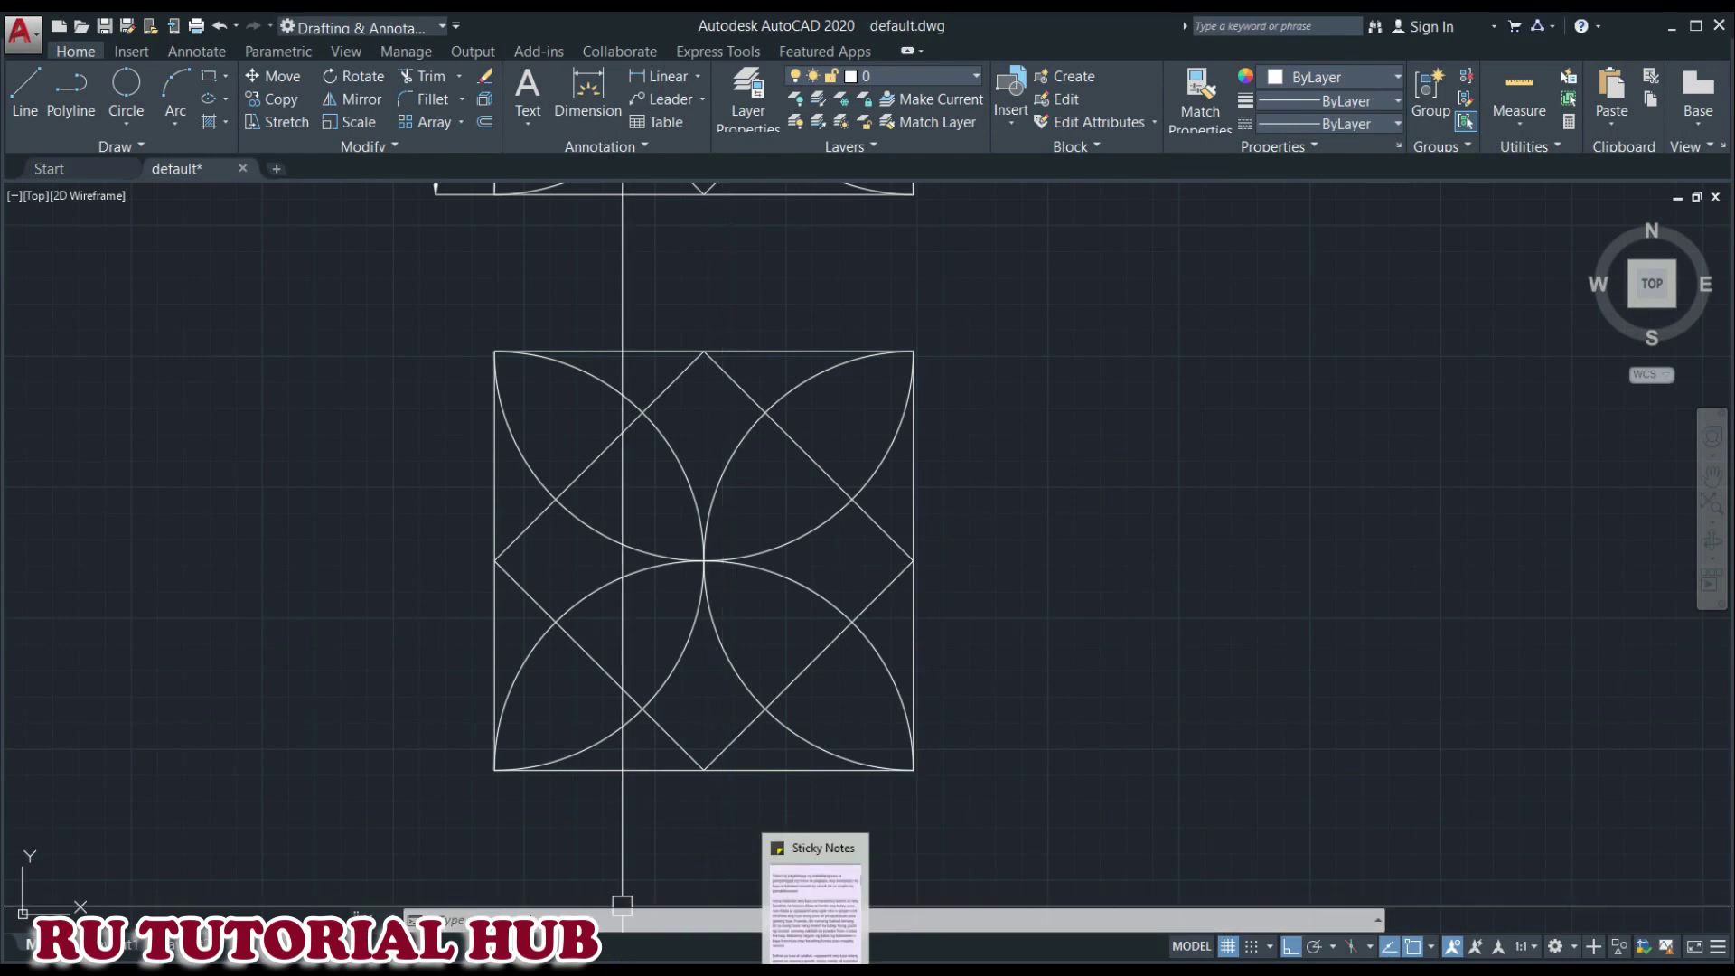
{"action": "type", "text": "l"}
{"action": "key", "text": "Return"}
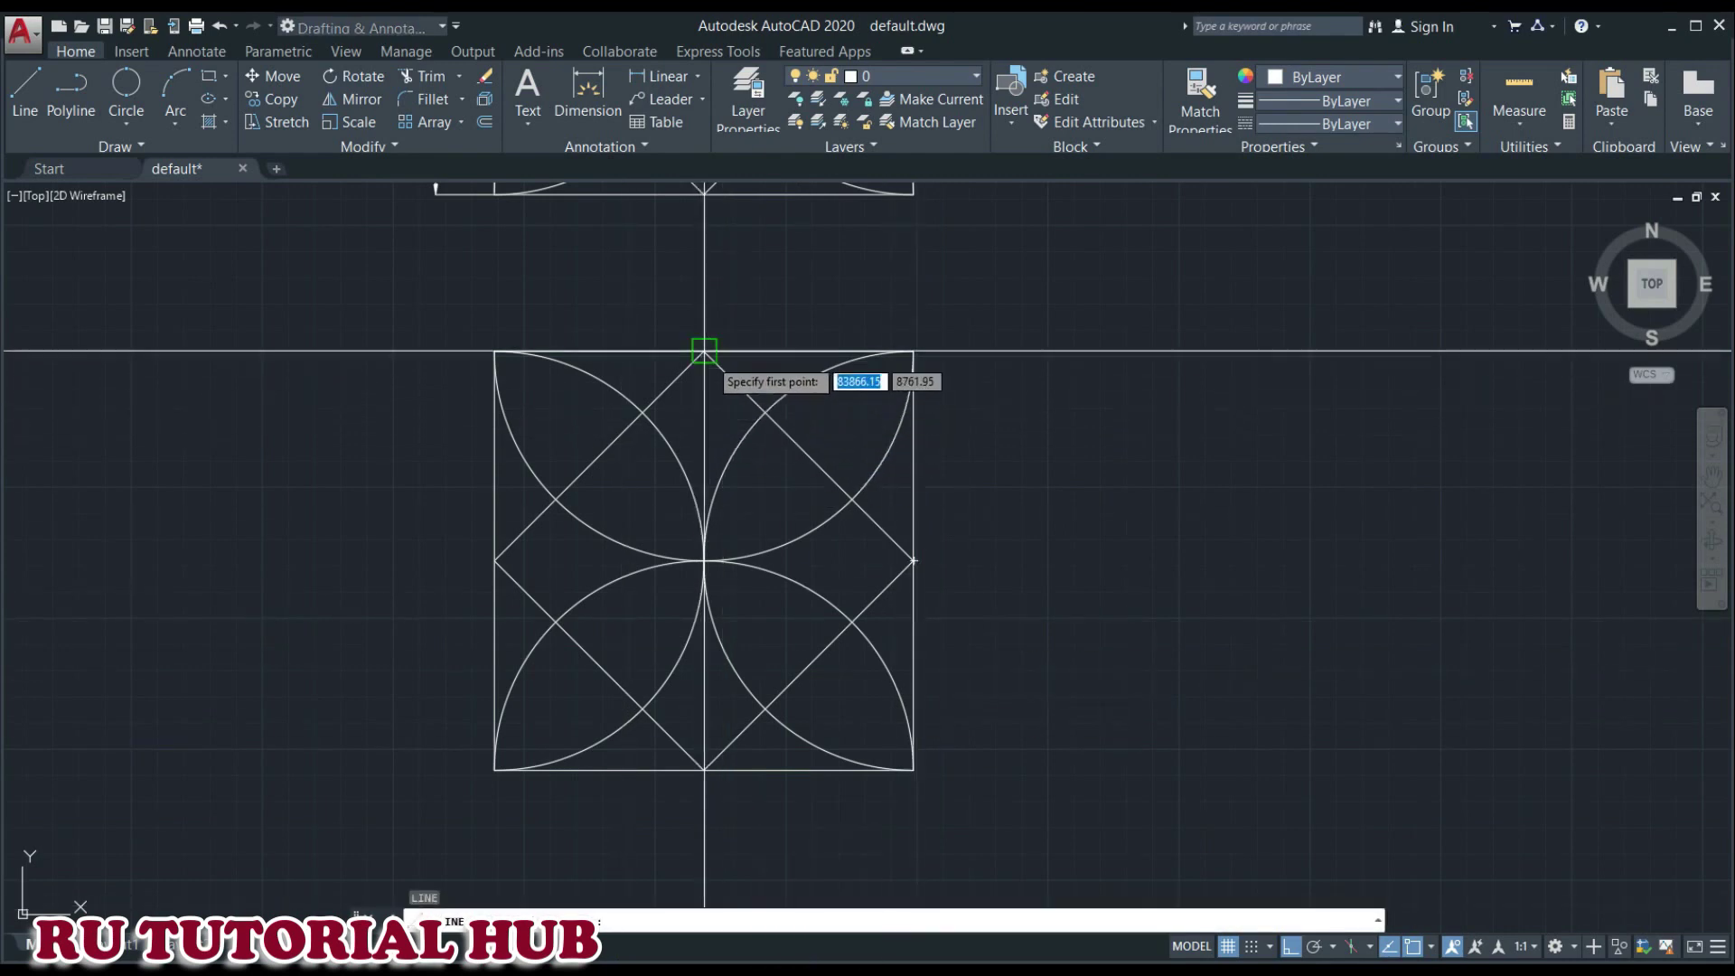
{"action": "left_click", "coordinate": [704, 350]}
{"action": "left_click", "coordinate": [704, 769]}
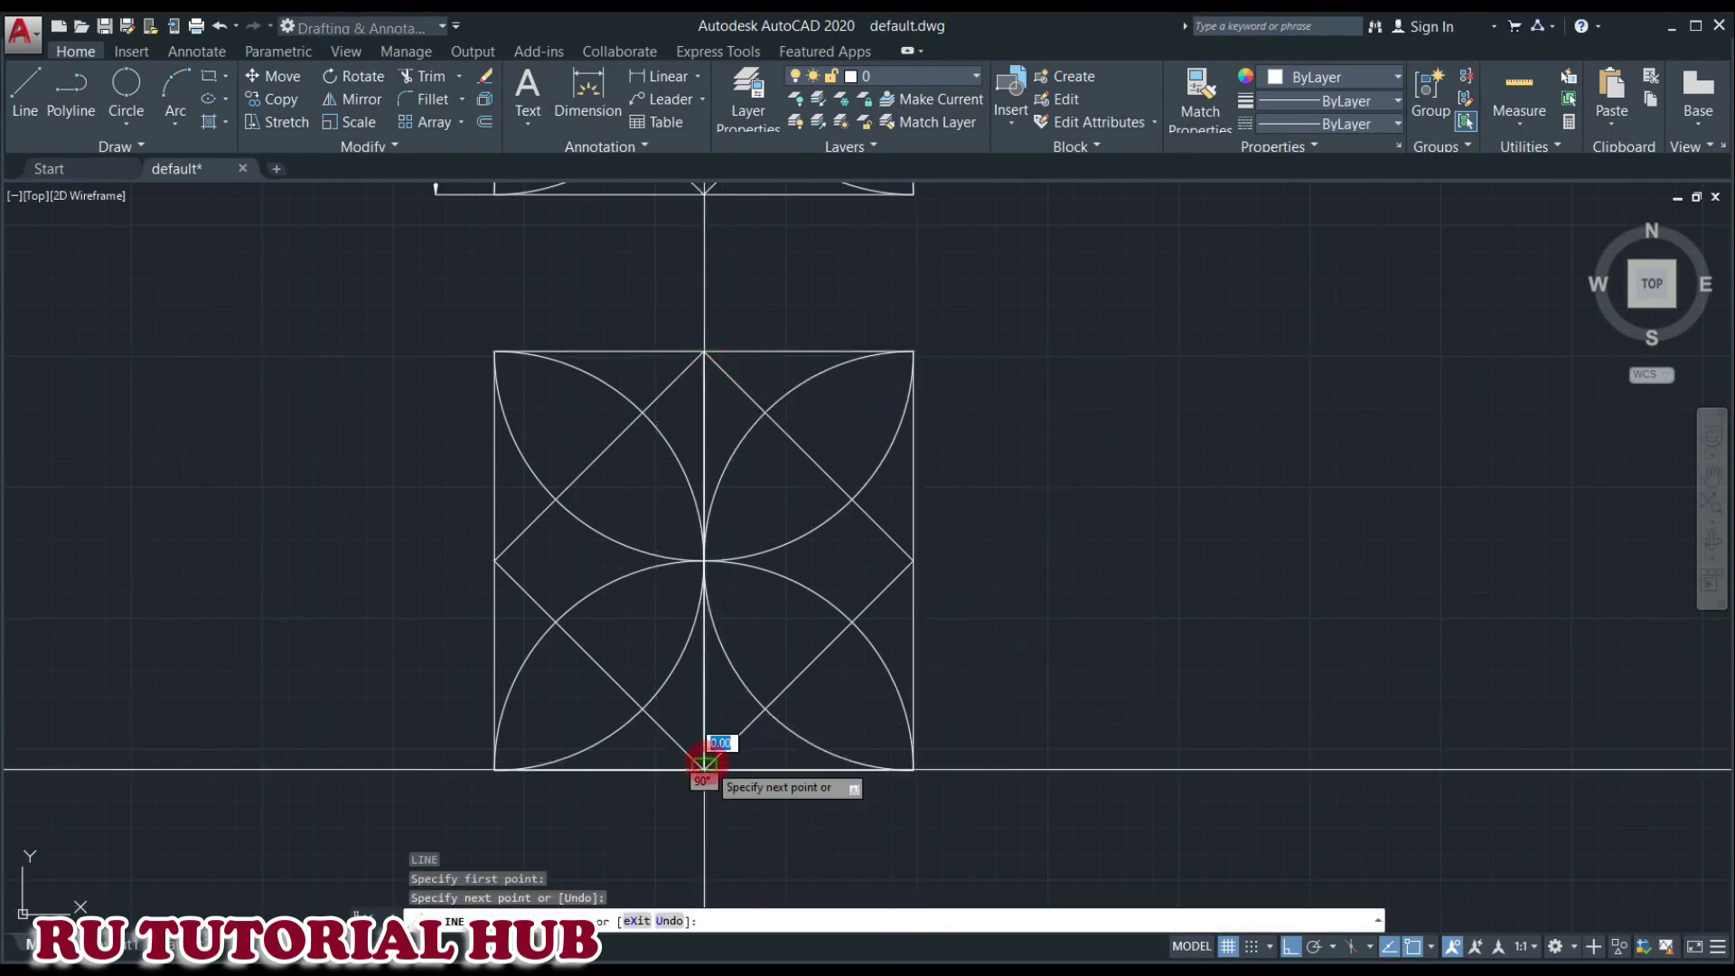
{"action": "key", "text": "Escape"}
{"action": "key", "text": "Escape"}
{"action": "key", "text": "Escape"}
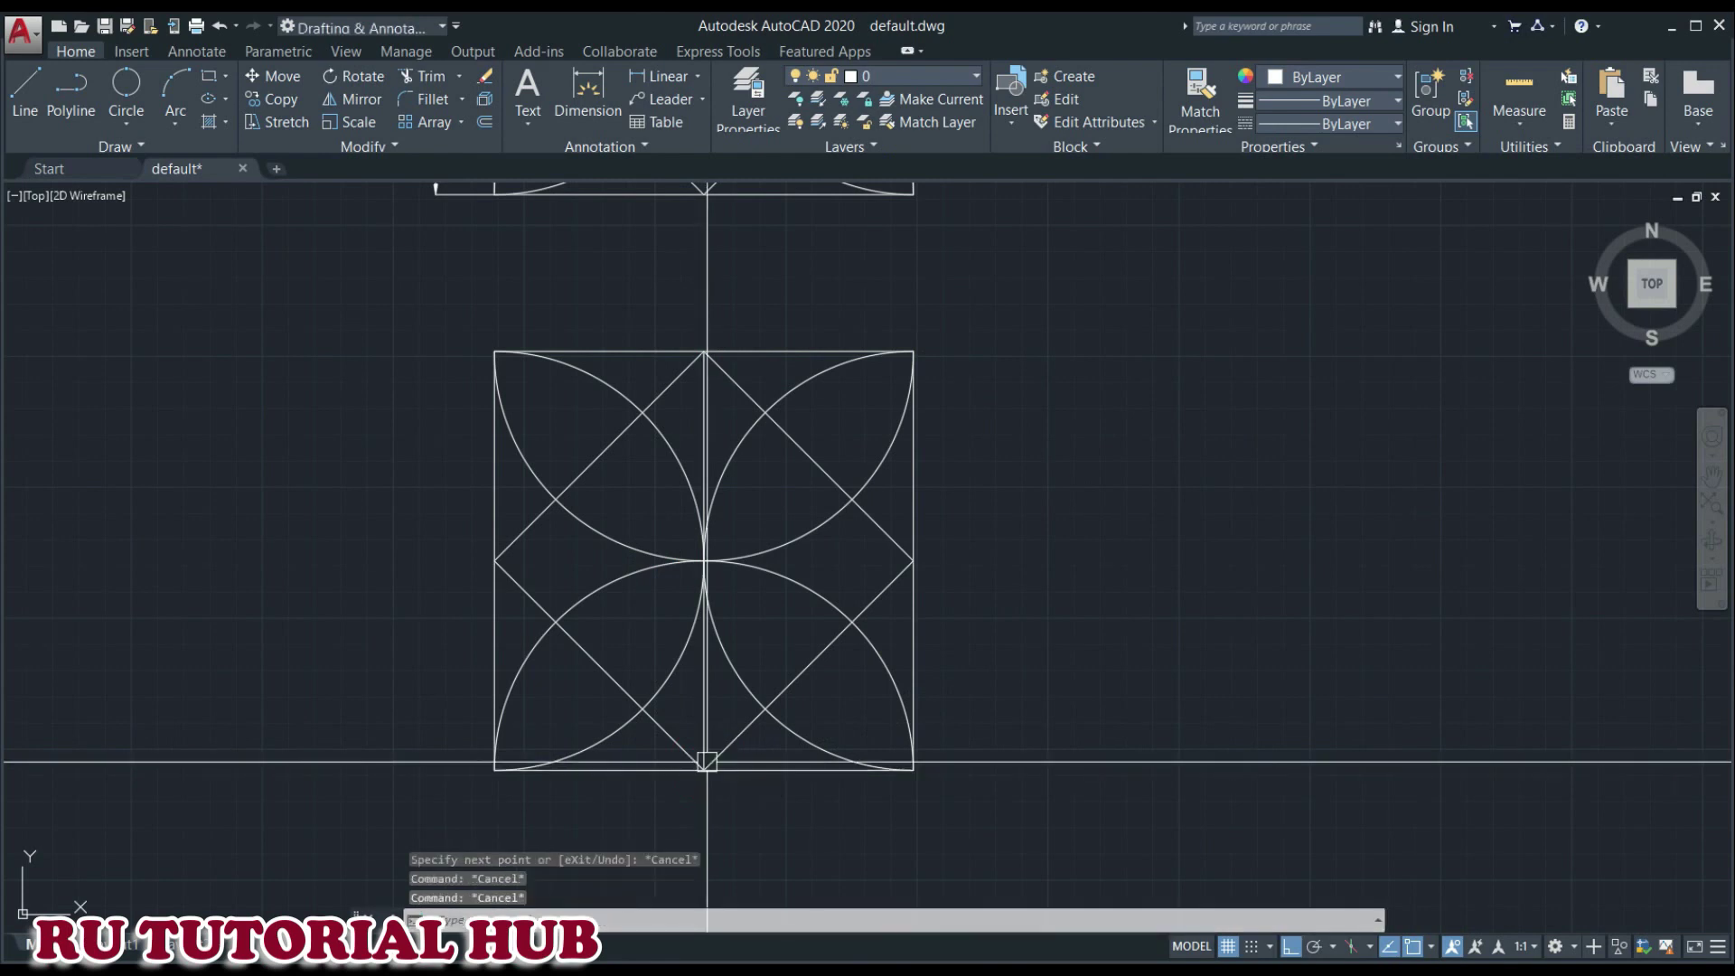
- Draw the horizontal centre line between the left and right edge midpoints, then start a centre-radius circle
{"action": "key", "text": "Return"}
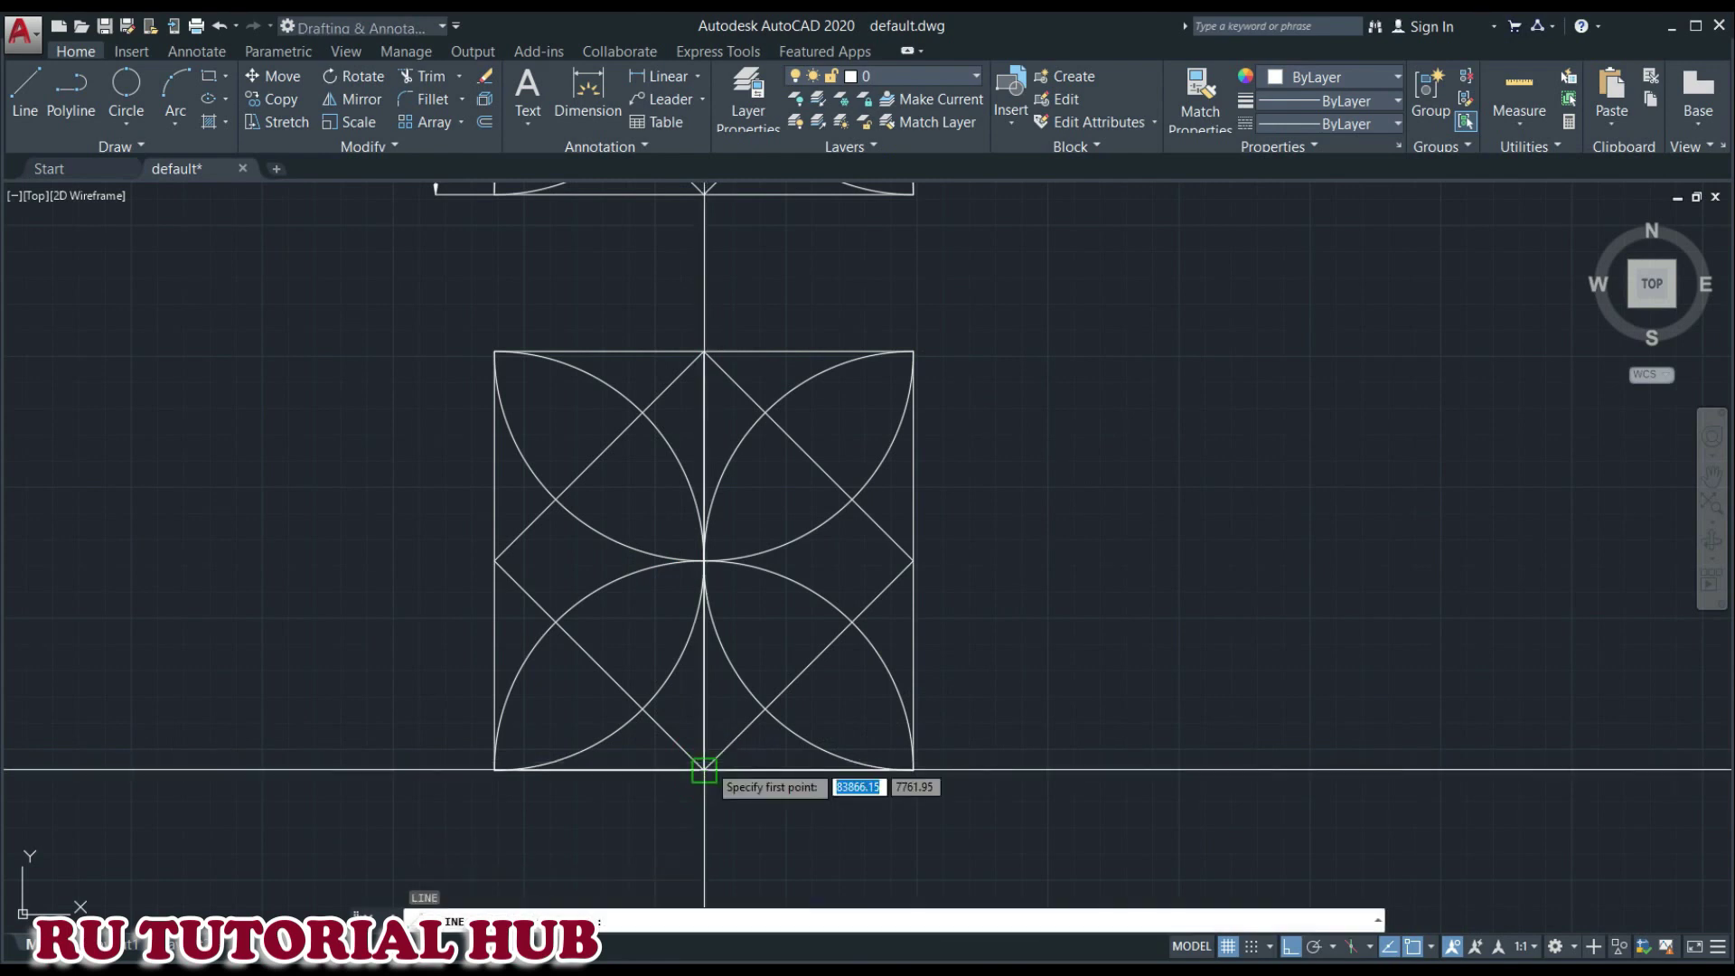
{"action": "left_click", "coordinate": [494, 561]}
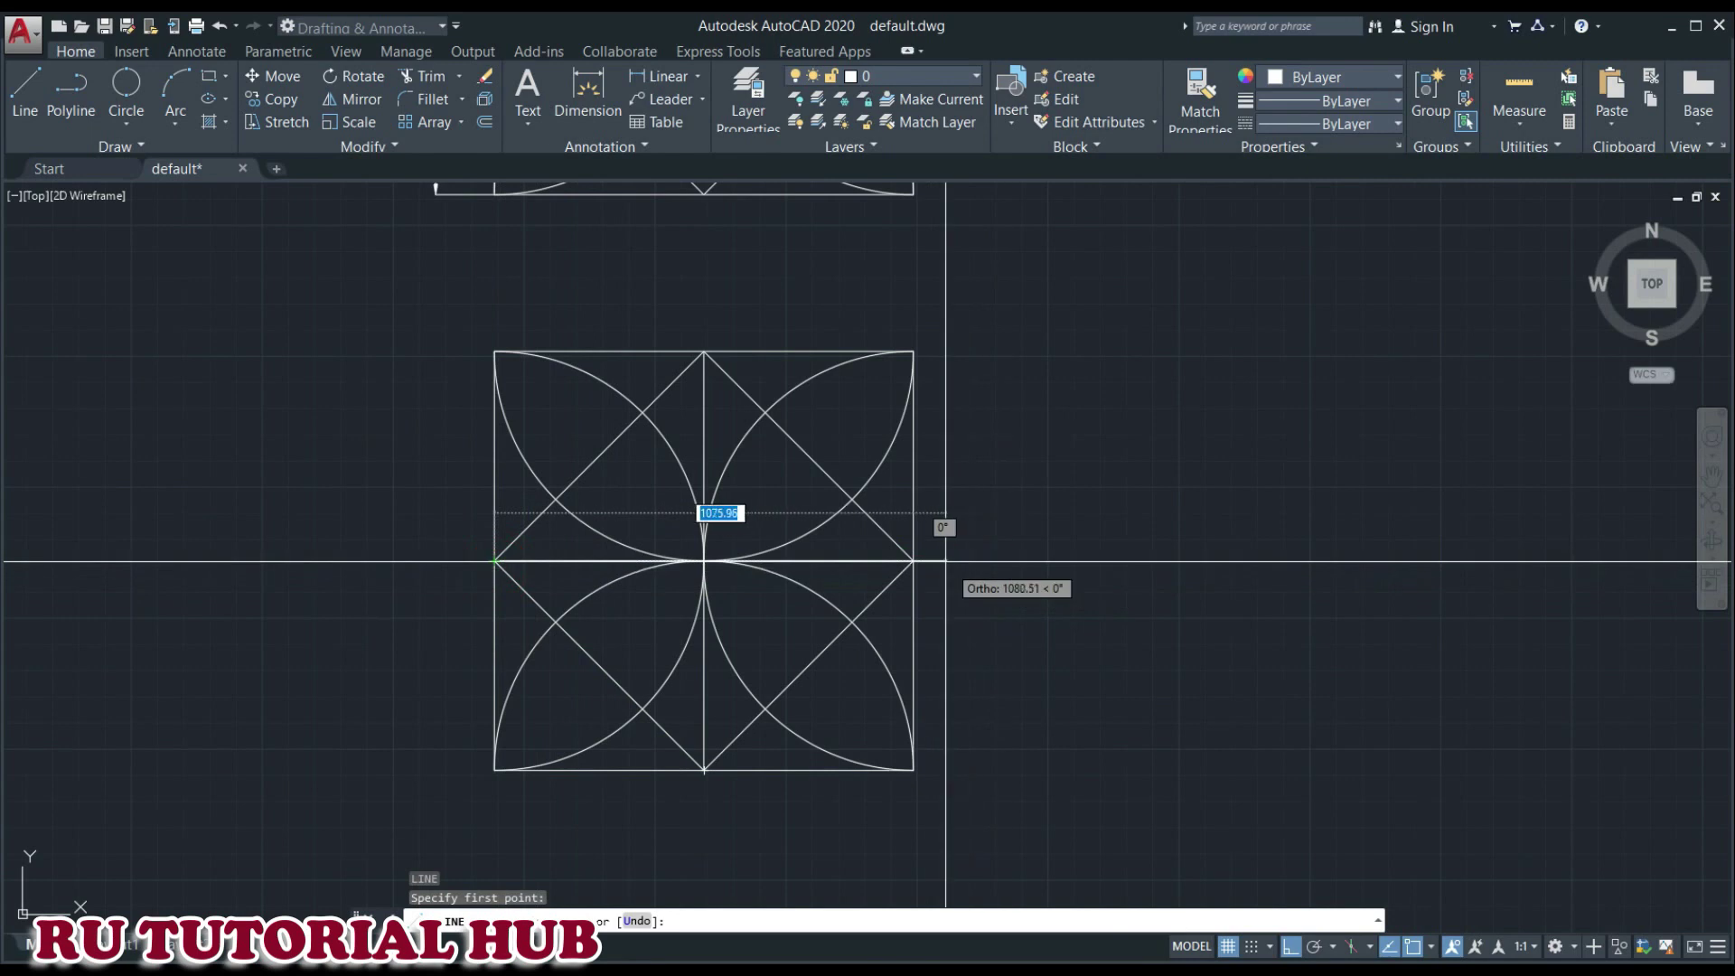
{"action": "left_click", "coordinate": [914, 561]}
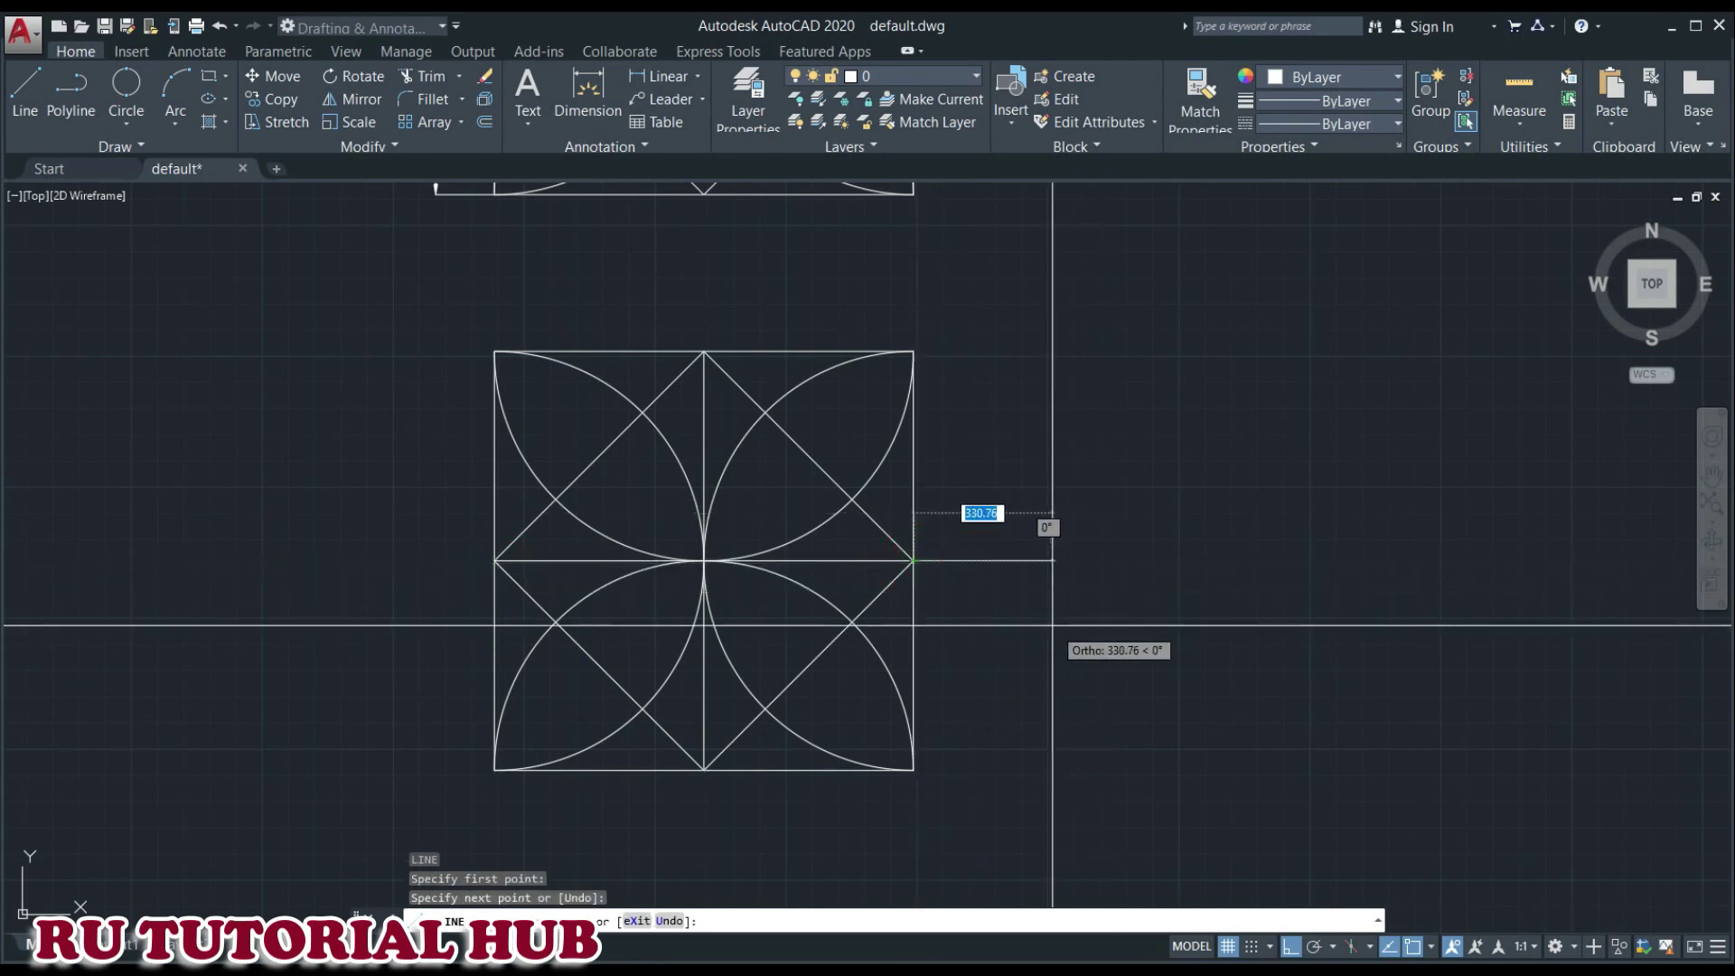
{"action": "key", "text": "Escape"}
{"action": "key", "text": "Escape"}
{"action": "key", "text": "Escape"}
{"action": "key", "text": "Escape"}
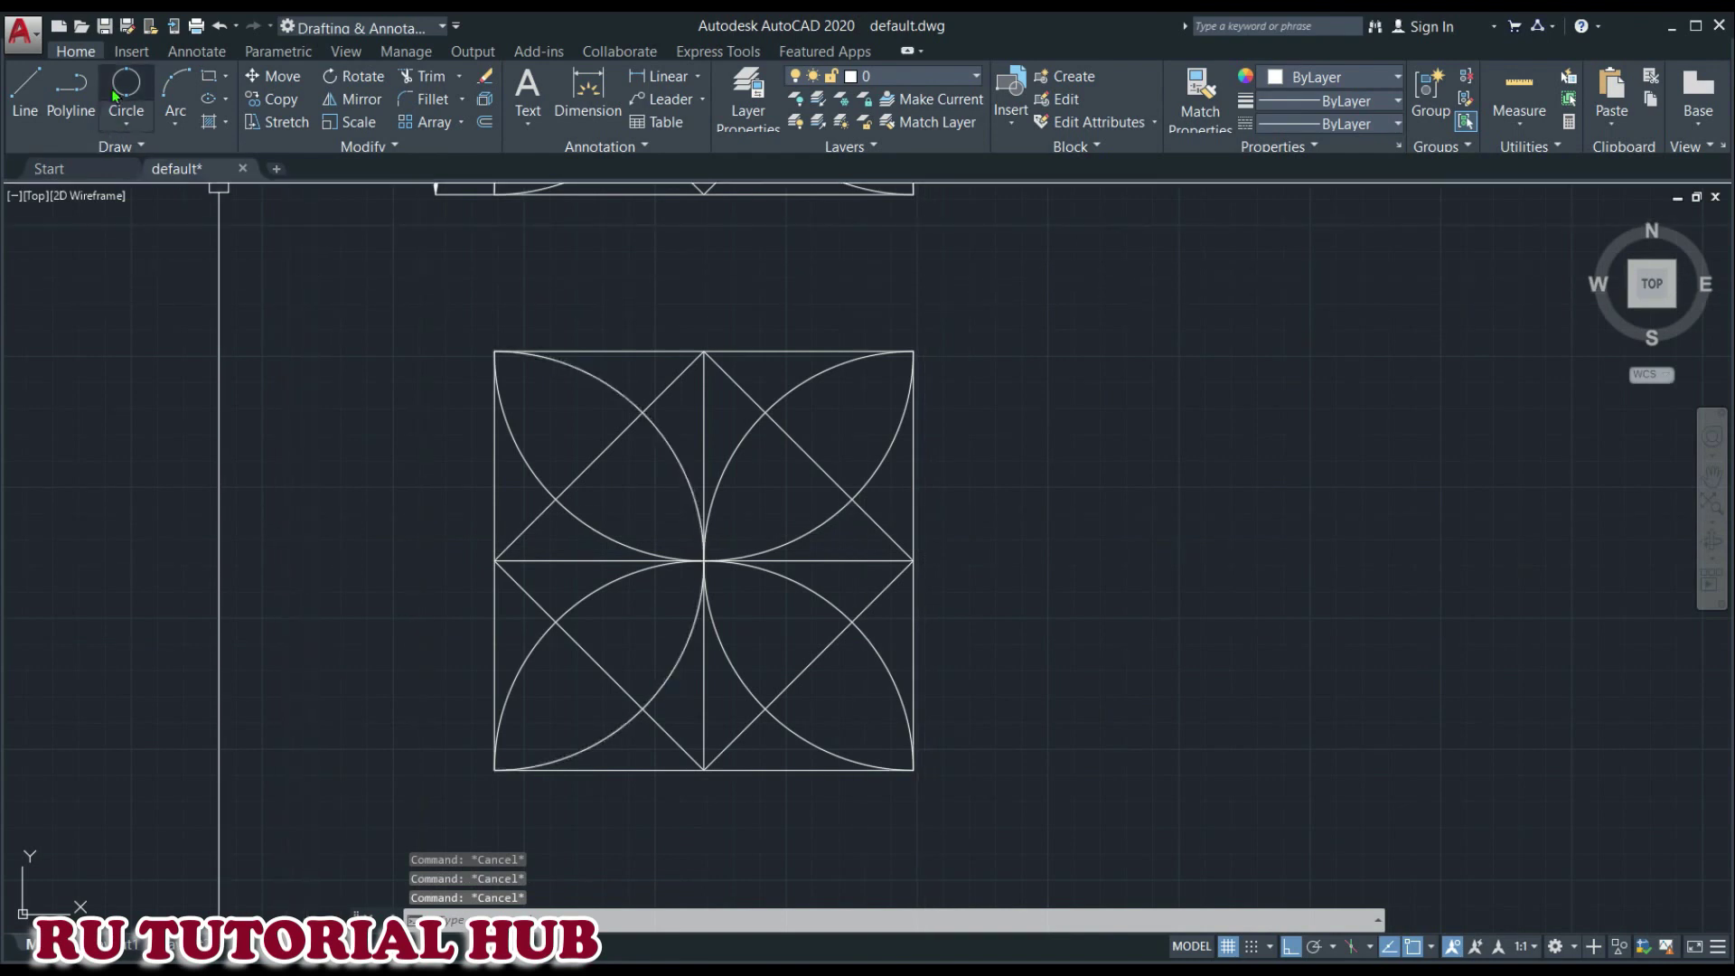
{"action": "left_click", "coordinate": [128, 121]}
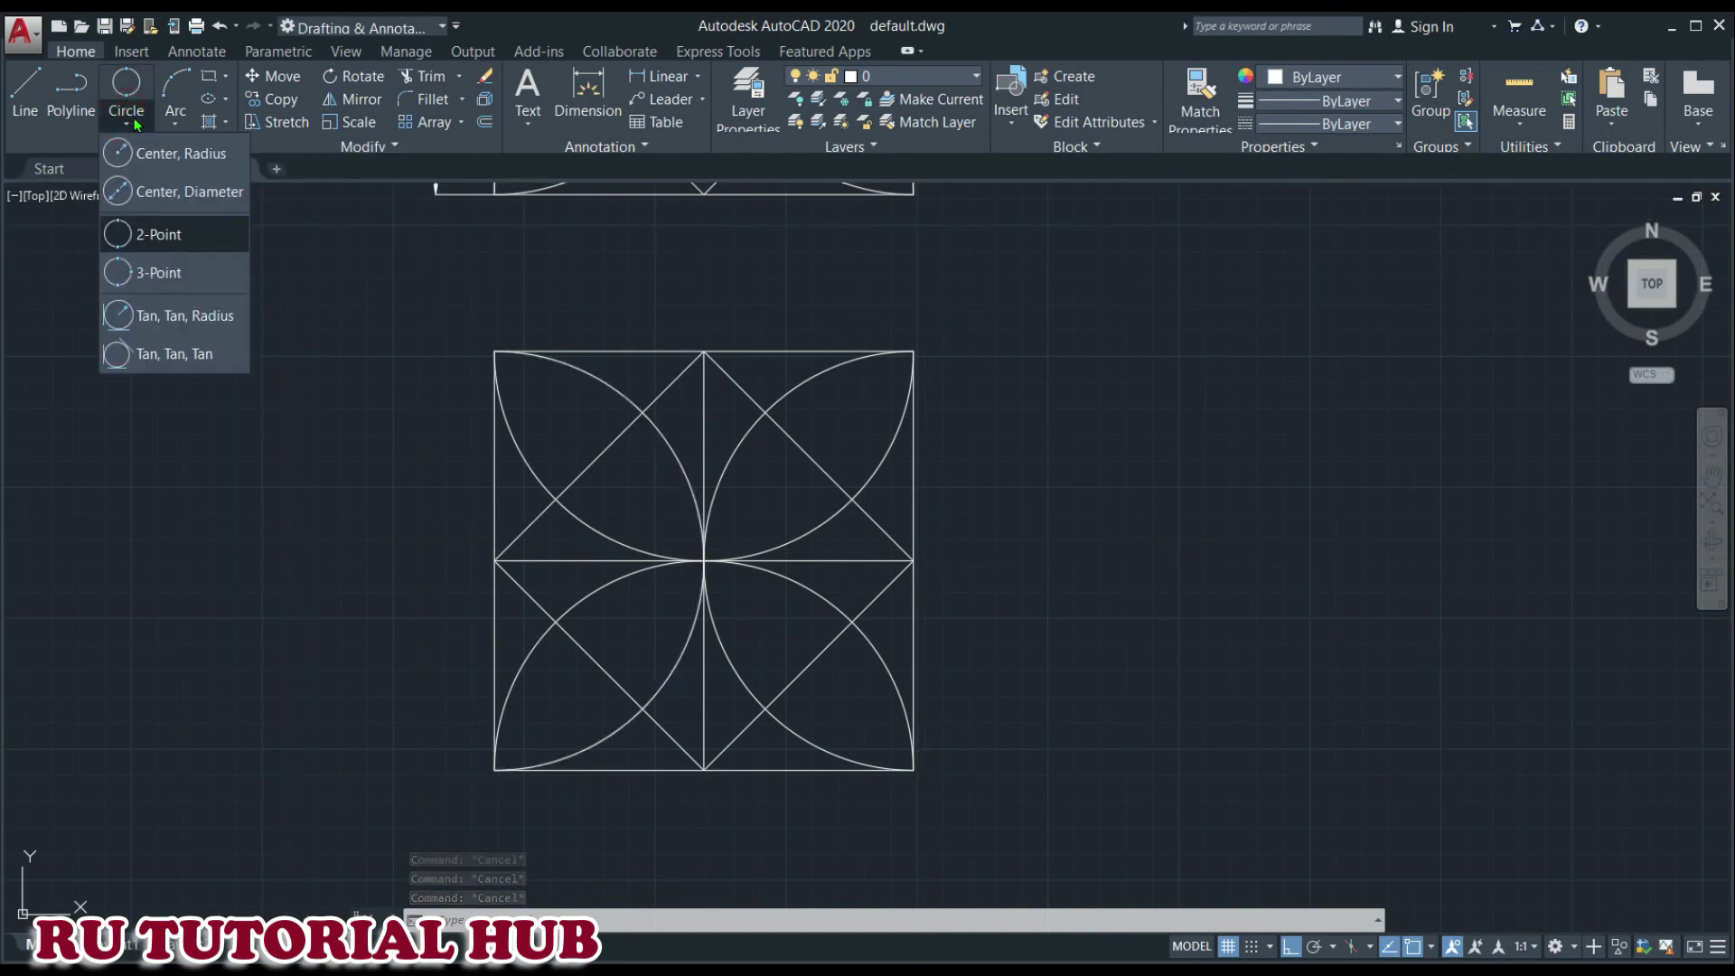
{"action": "left_click", "coordinate": [167, 154]}
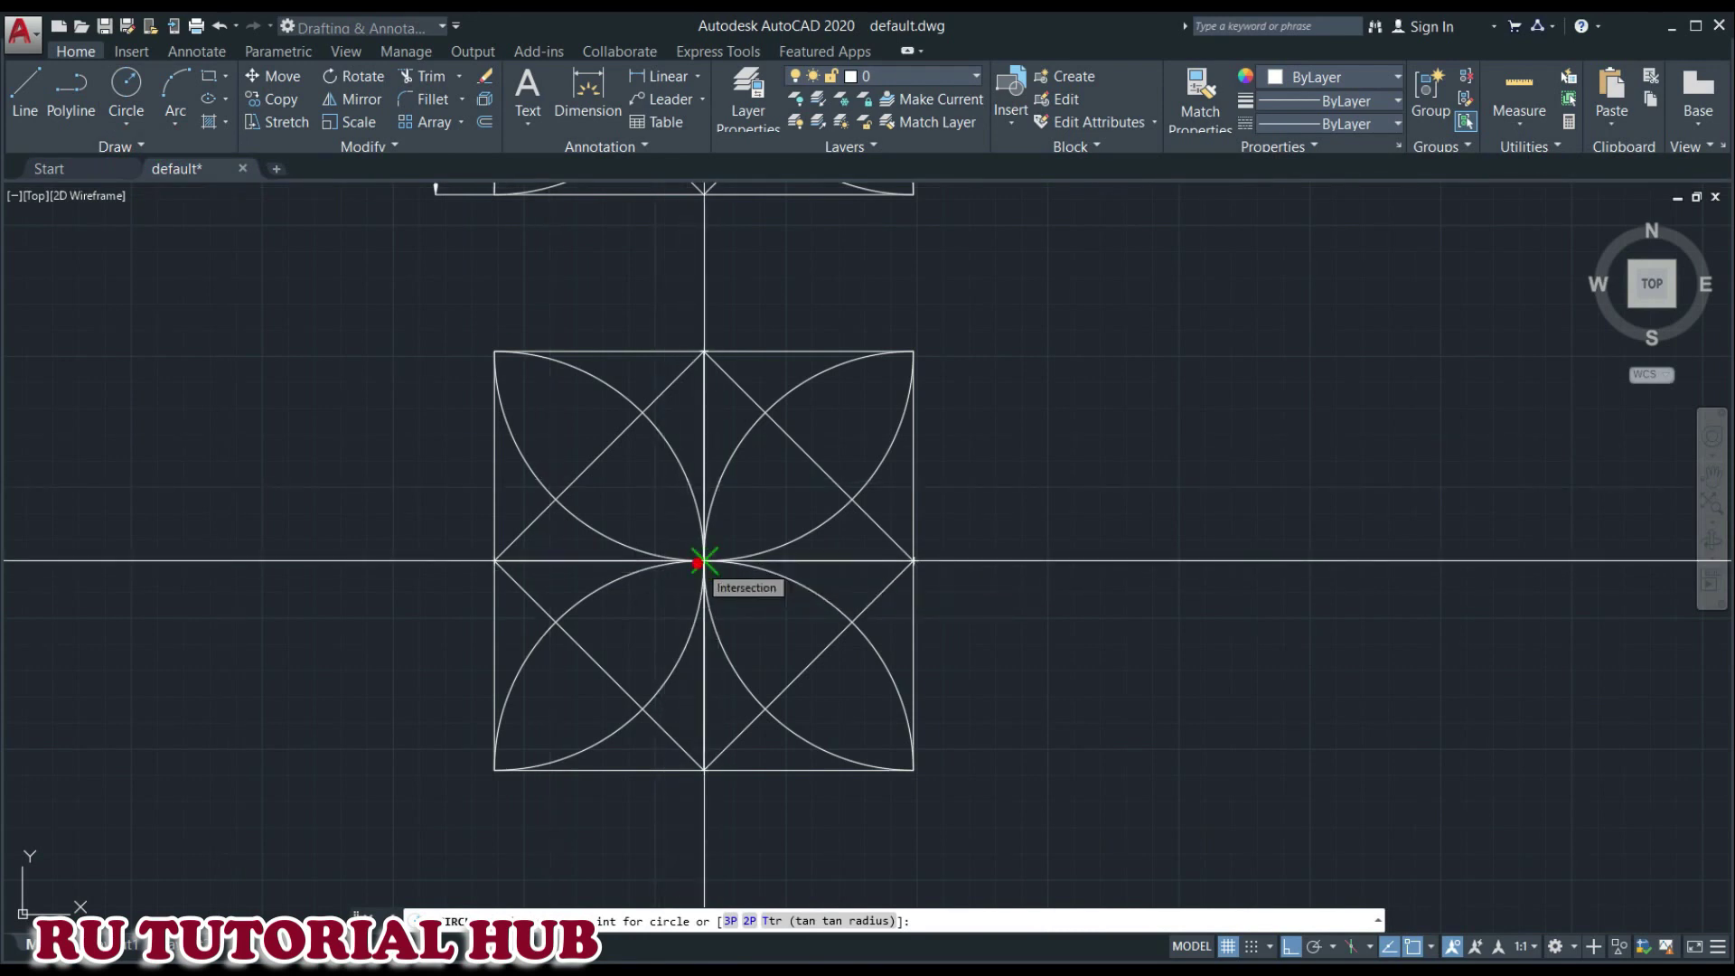
- Draw a circle centred on the middle intersection and passing through the diagonal-arc crossing, then view the reference
{"action": "left_click", "coordinate": [704, 560]}
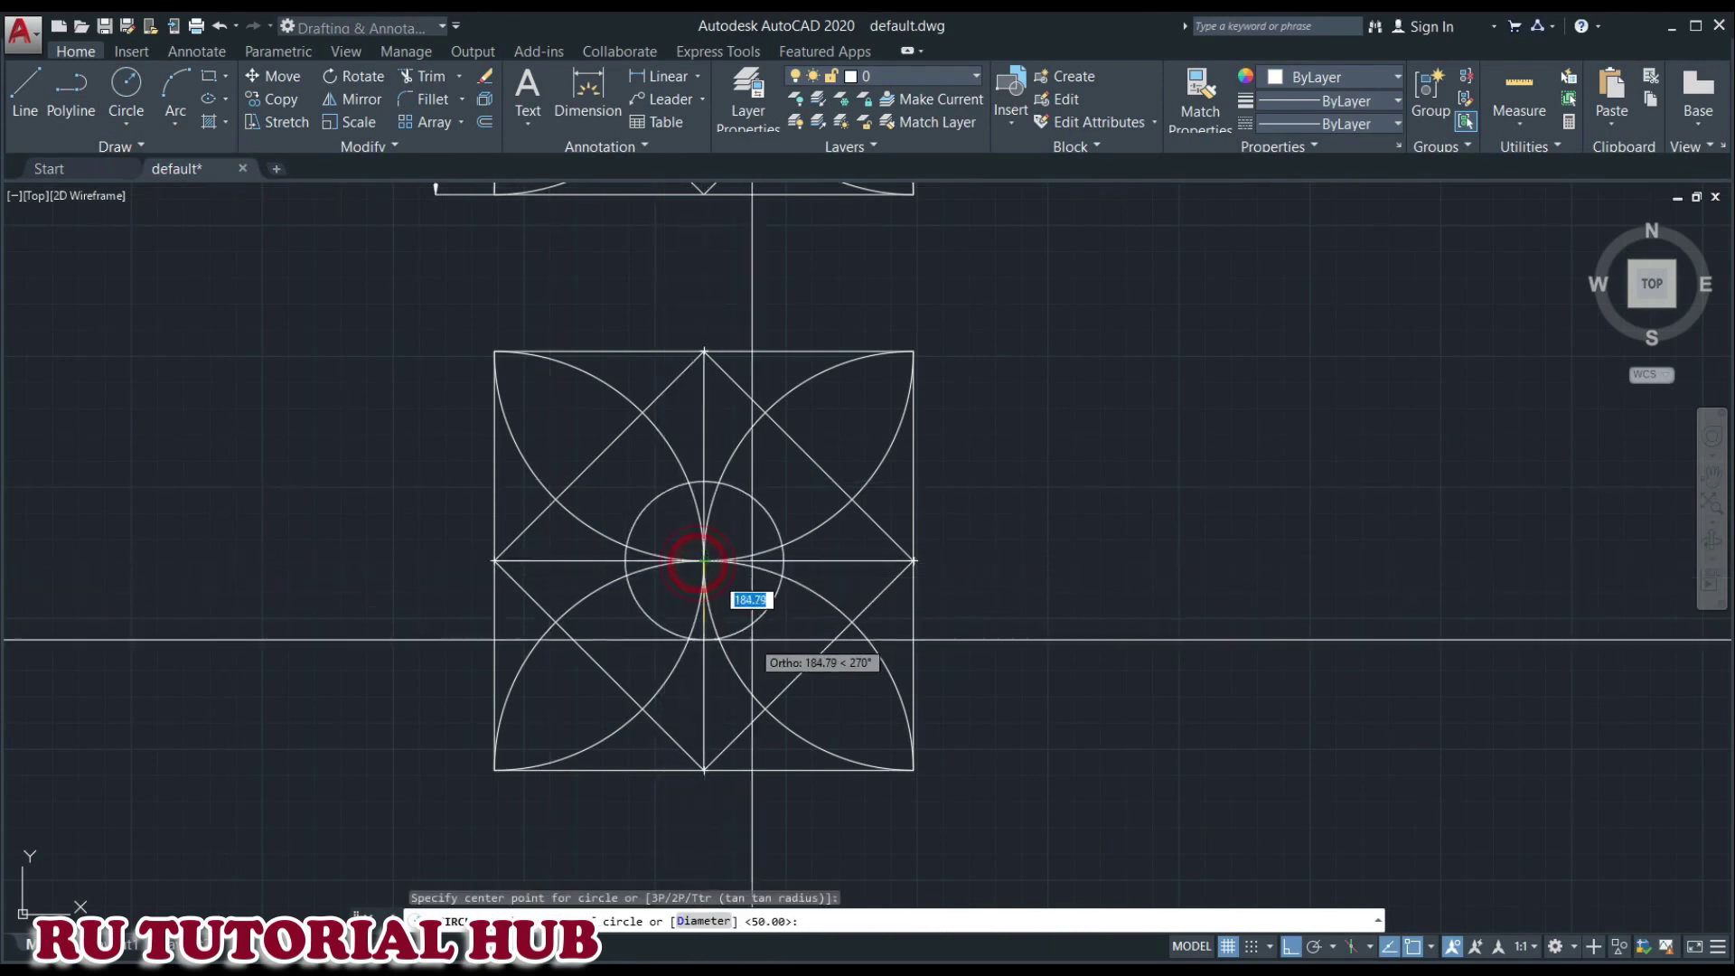
{"action": "left_click", "coordinate": [852, 622]}
{"action": "scroll", "coordinate": [934, 563], "scroll_direction": "up", "scroll_amount": 2}
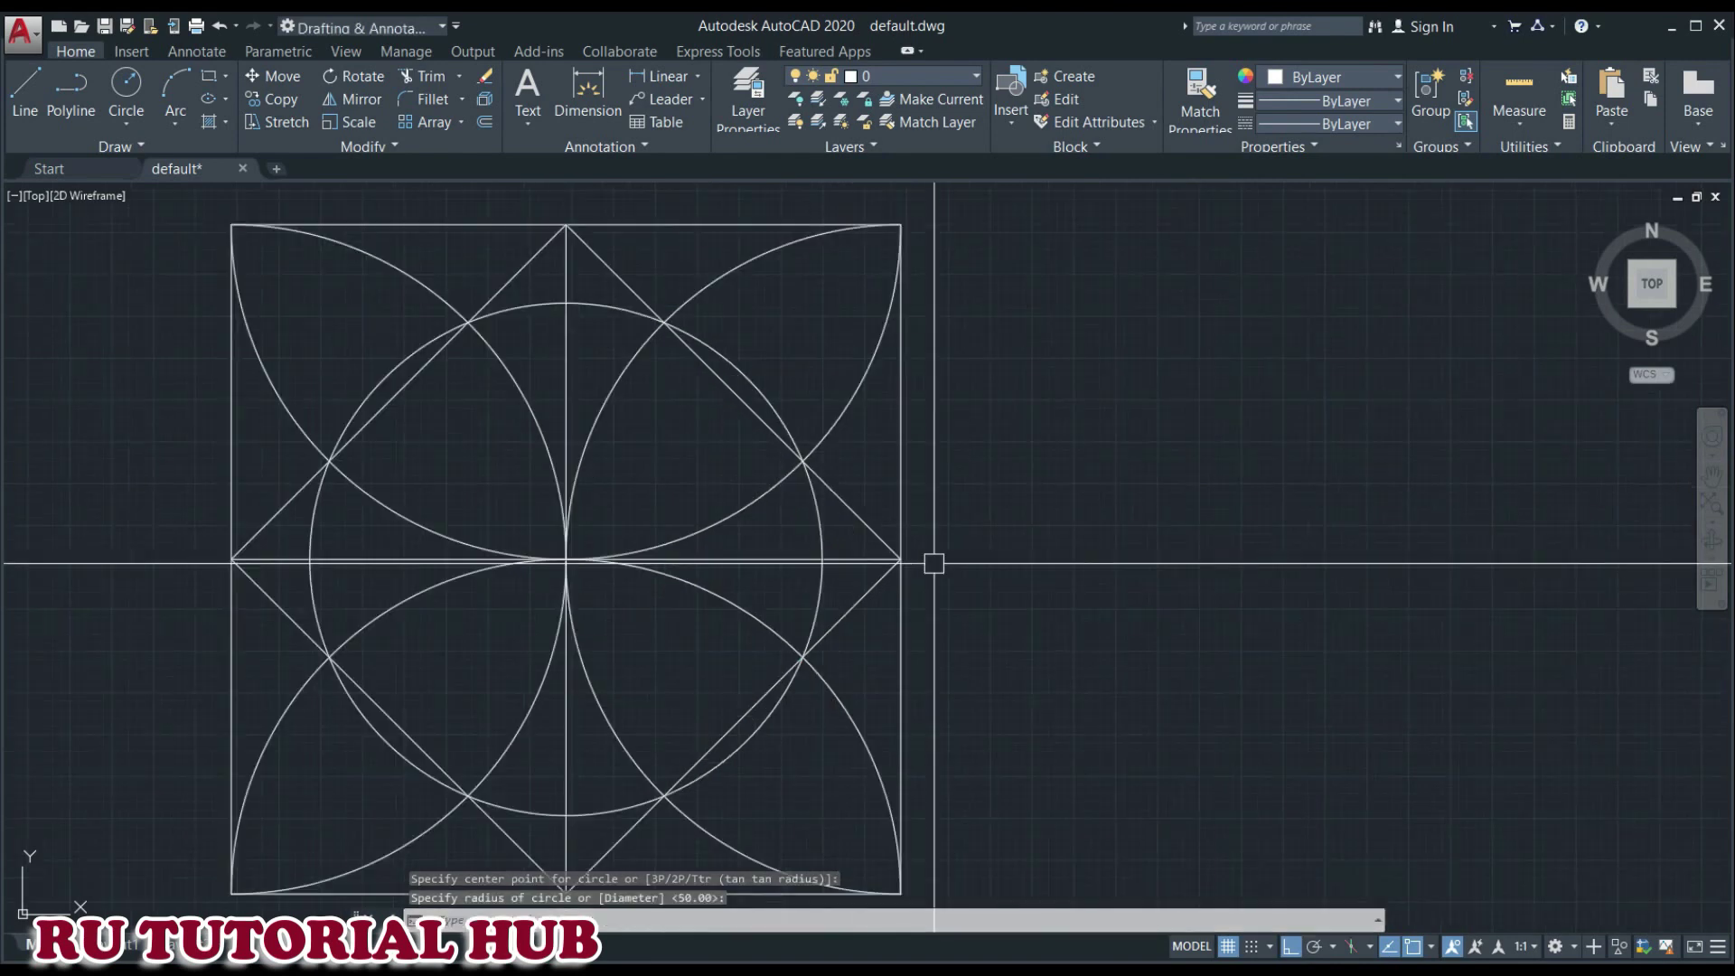
{"action": "middle_click_drag", "start_coordinate": [872, 573], "coordinate": [1011, 545]}
{"action": "key", "text": "alt+Tab"}
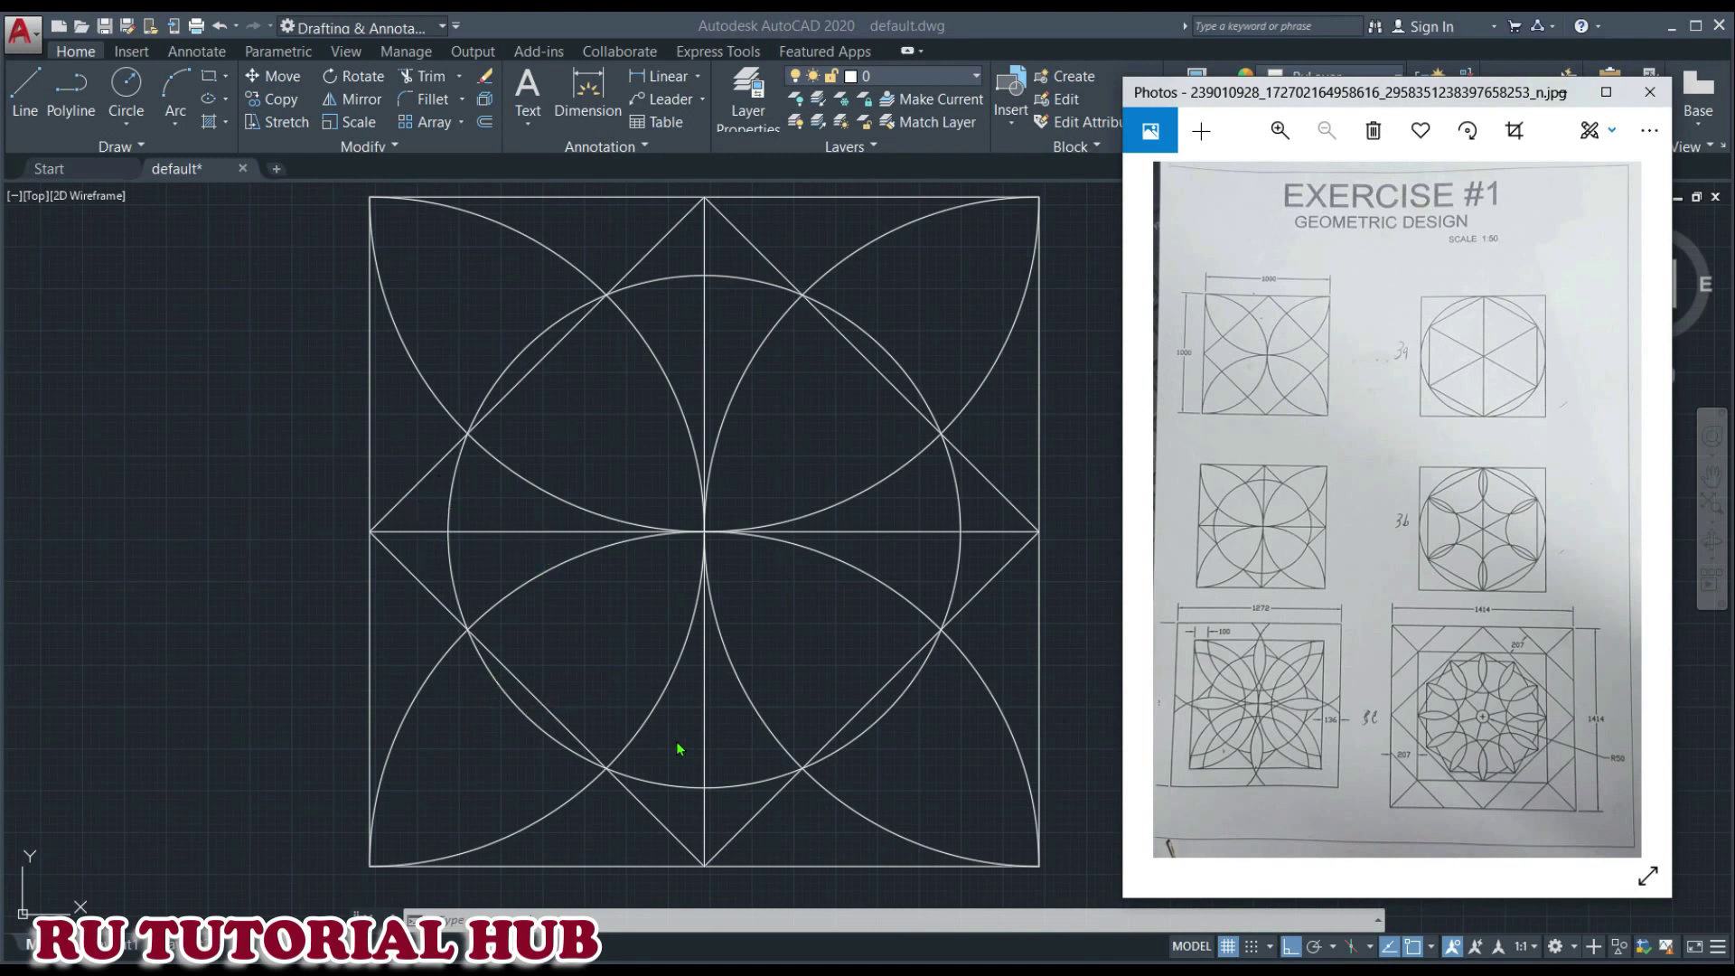
- Trim the upper-left, lower-left and upper-right diagonal pieces inside the circle, then compare with the reference
{"action": "left_click", "coordinate": [869, 664]}
{"action": "type", "text": "t"}
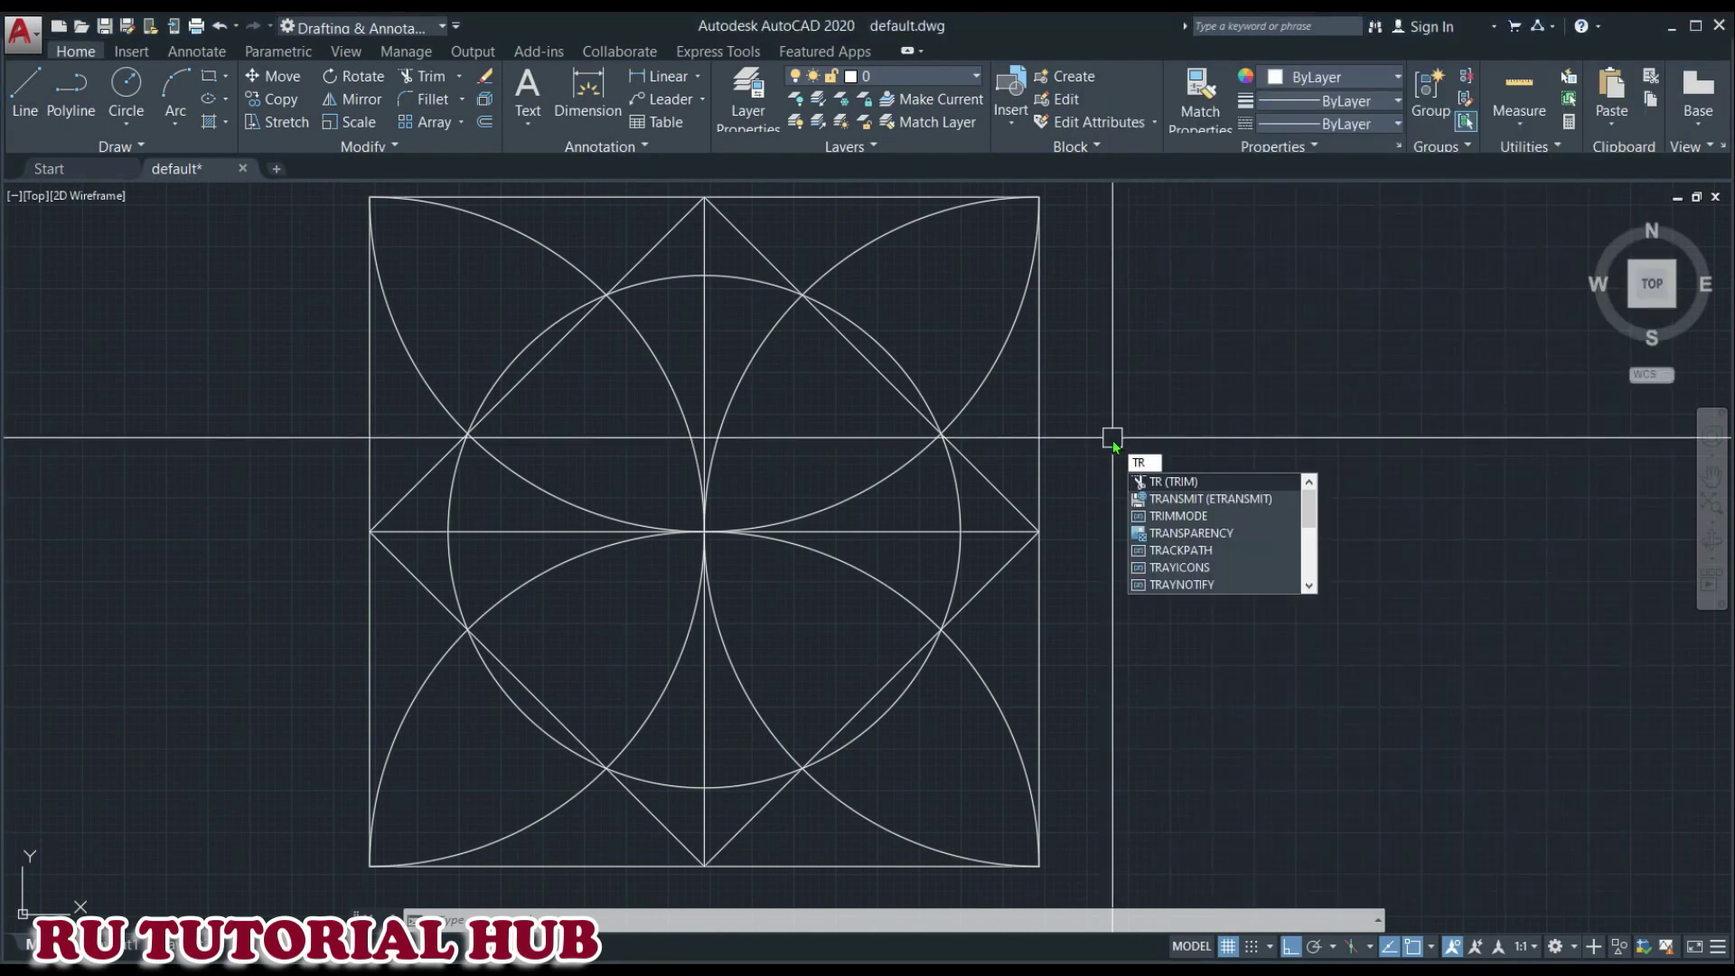
{"action": "key", "text": "Return"}
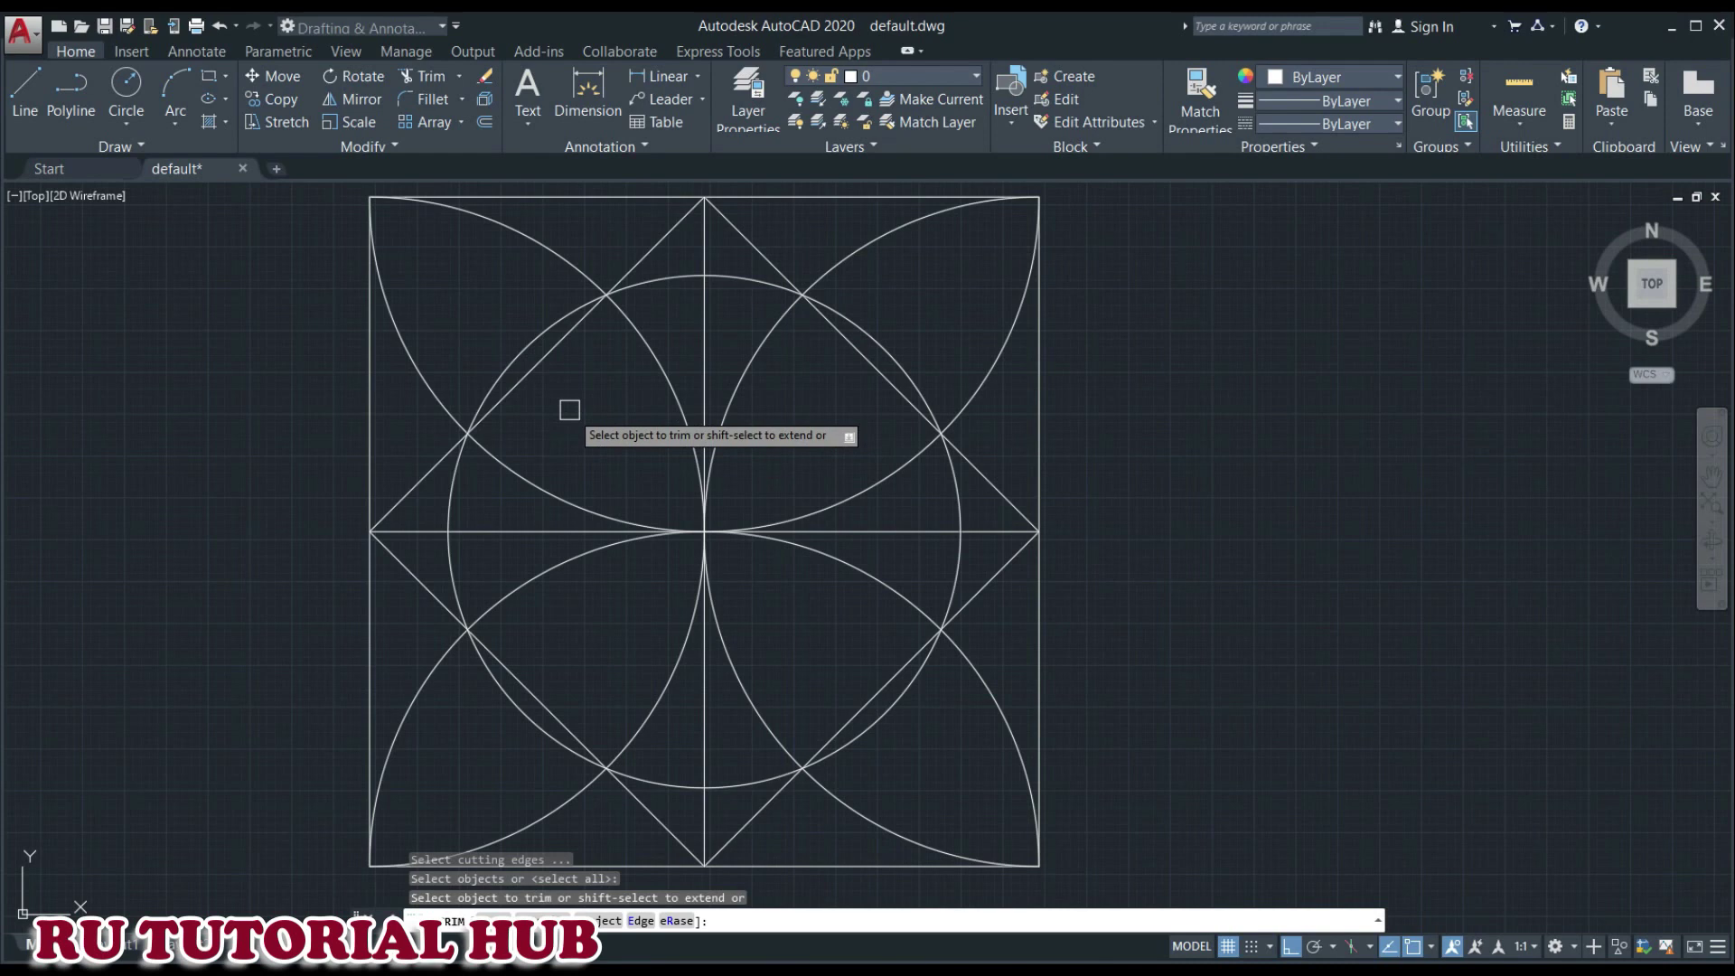
{"action": "left_click", "coordinate": [542, 363]}
{"action": "left_click", "coordinate": [545, 696]}
{"action": "left_click", "coordinate": [854, 356]}
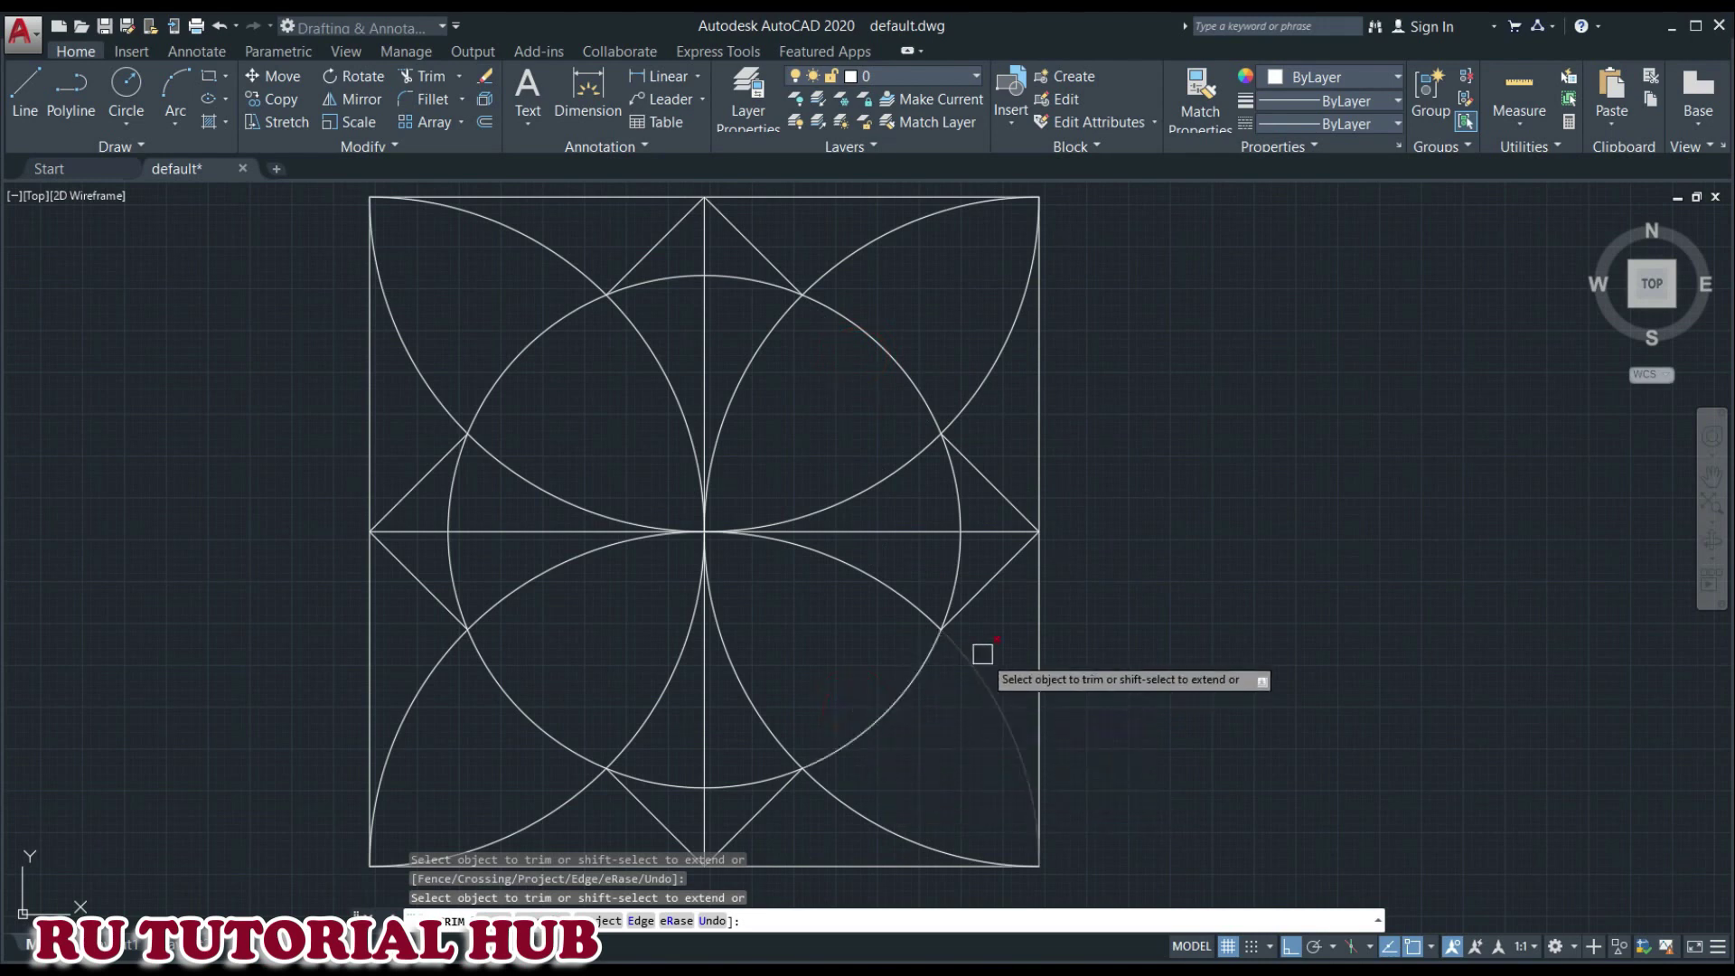
{"action": "key", "text": "alt+Tab"}
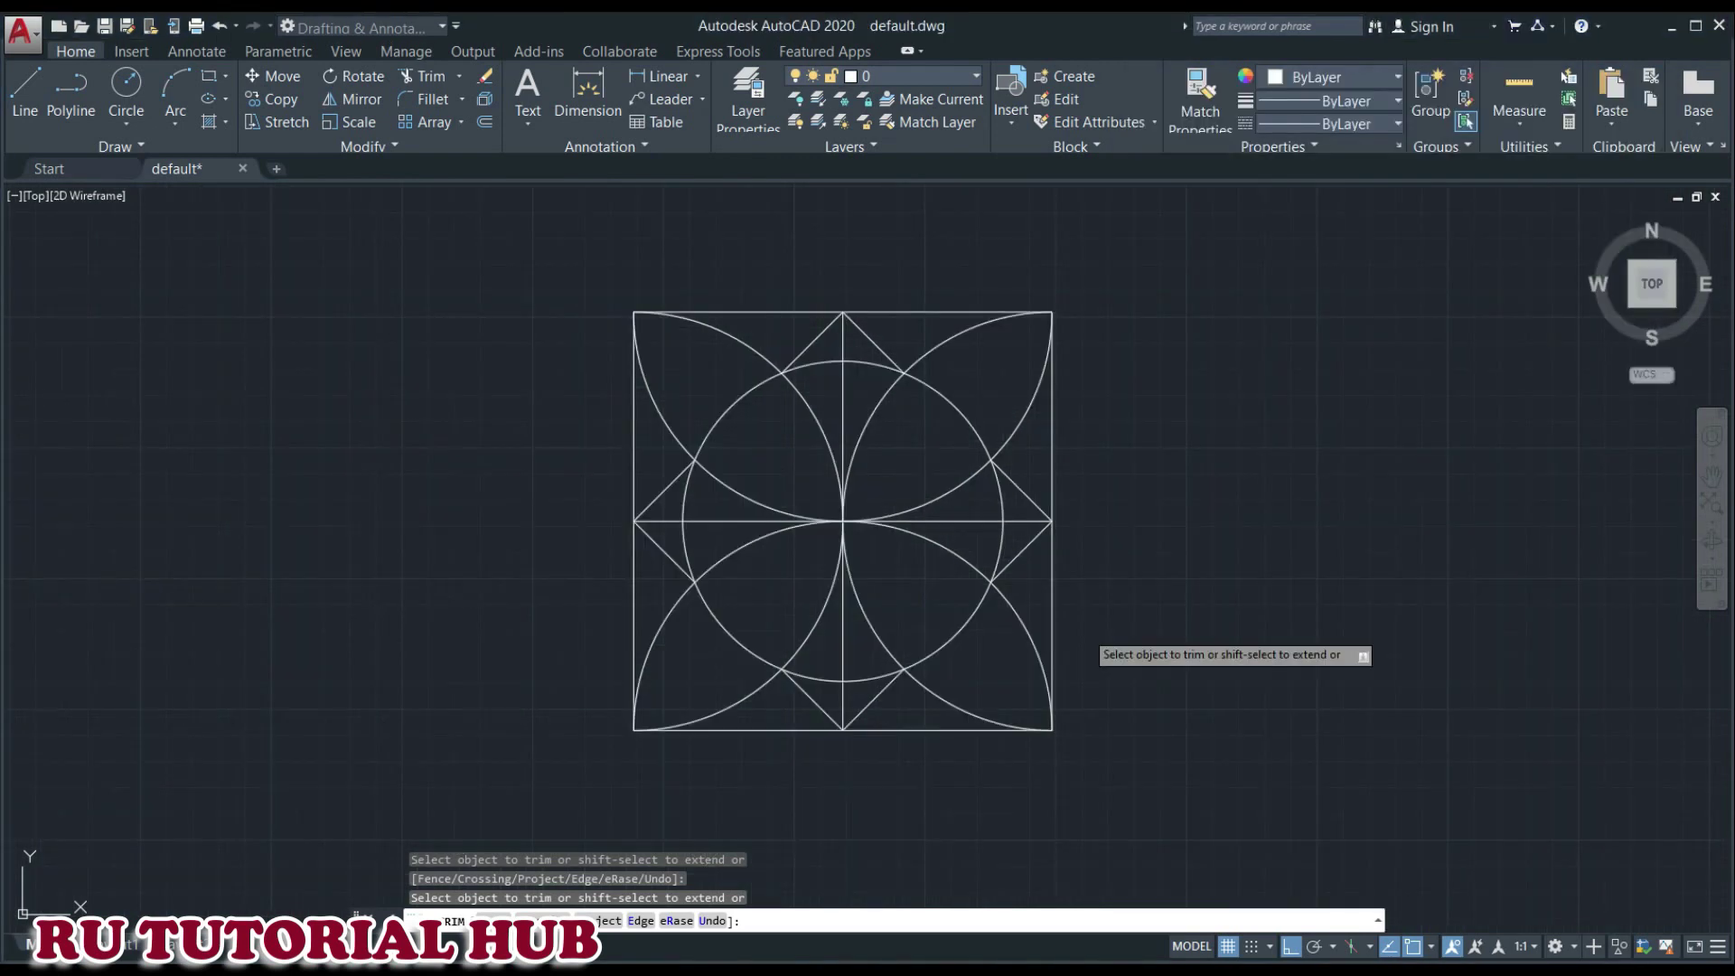
{"action": "key", "text": "alt+Tab"}
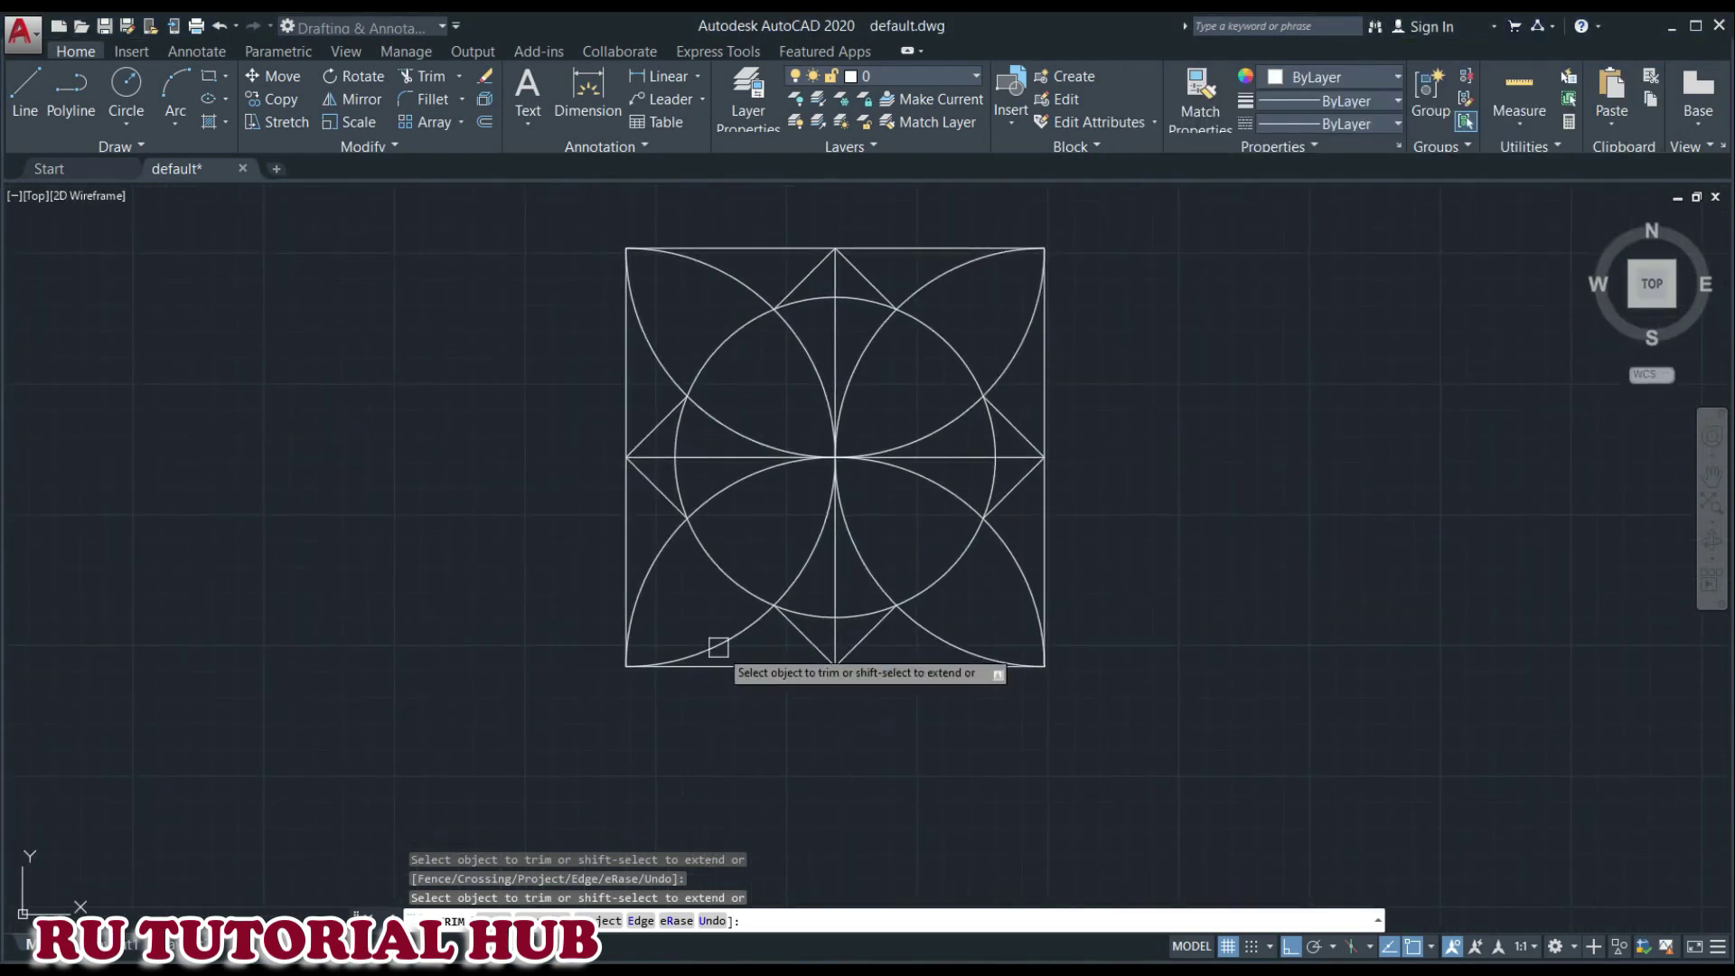
{"action": "key", "text": "alt+Tab"}
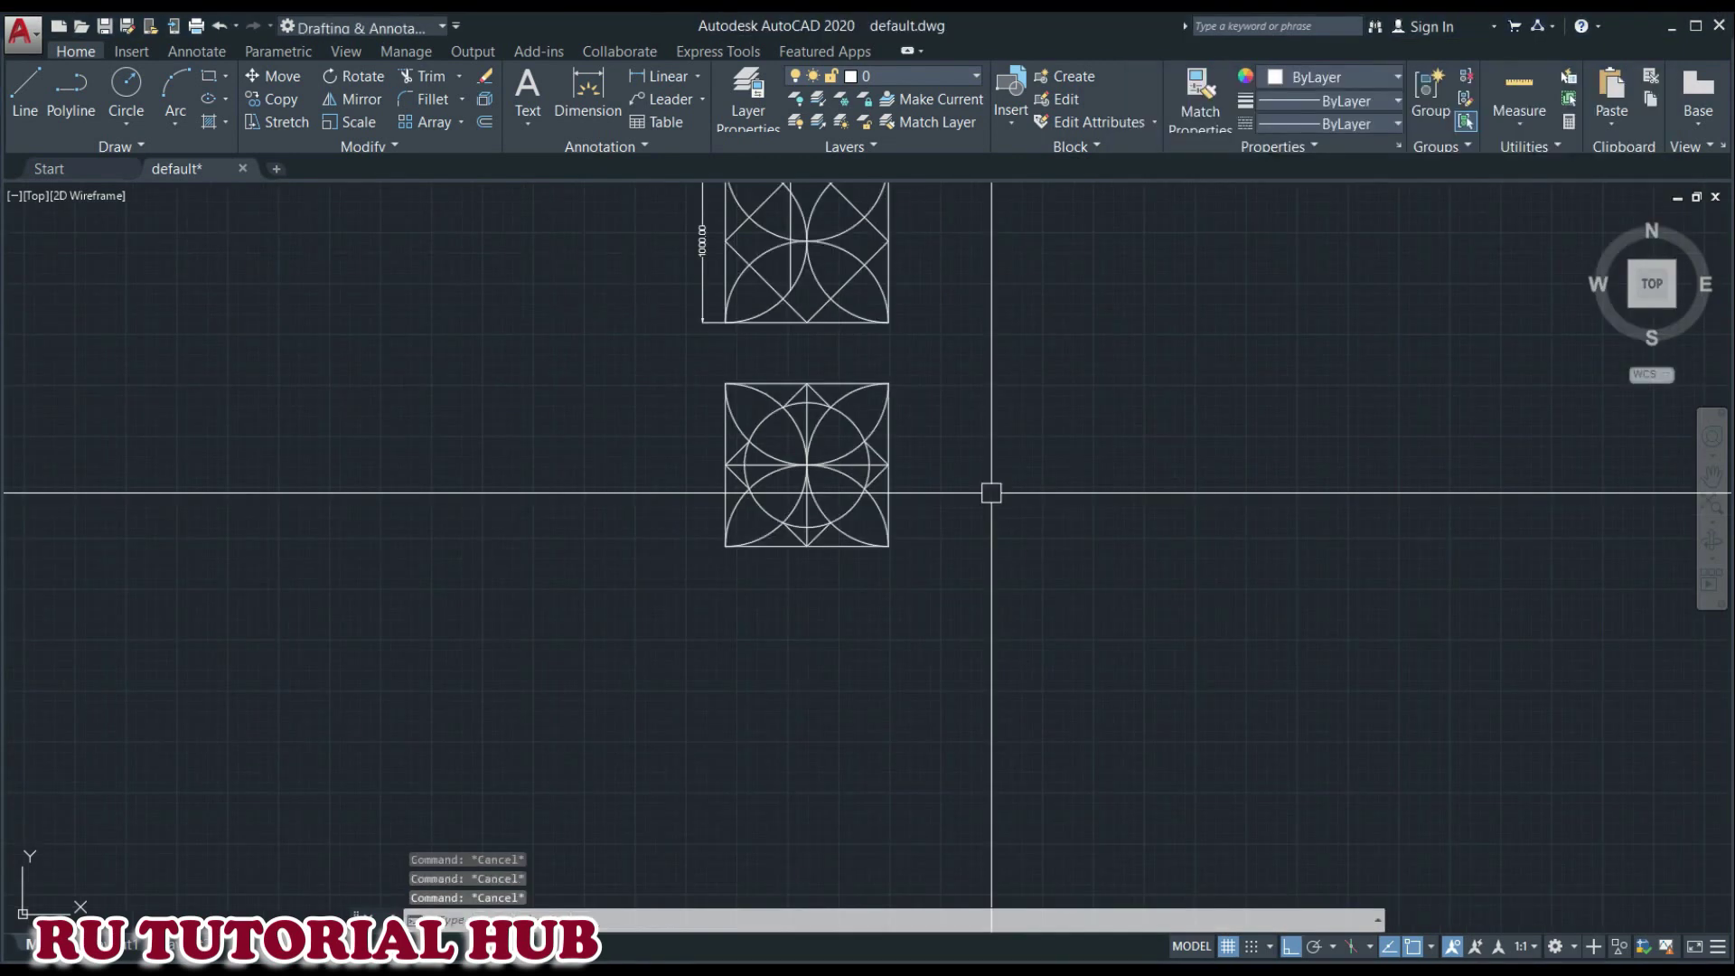
- Copy the whole square petal pattern directly below the original, using its top-left corner as base
{"action": "type", "text": "co"}
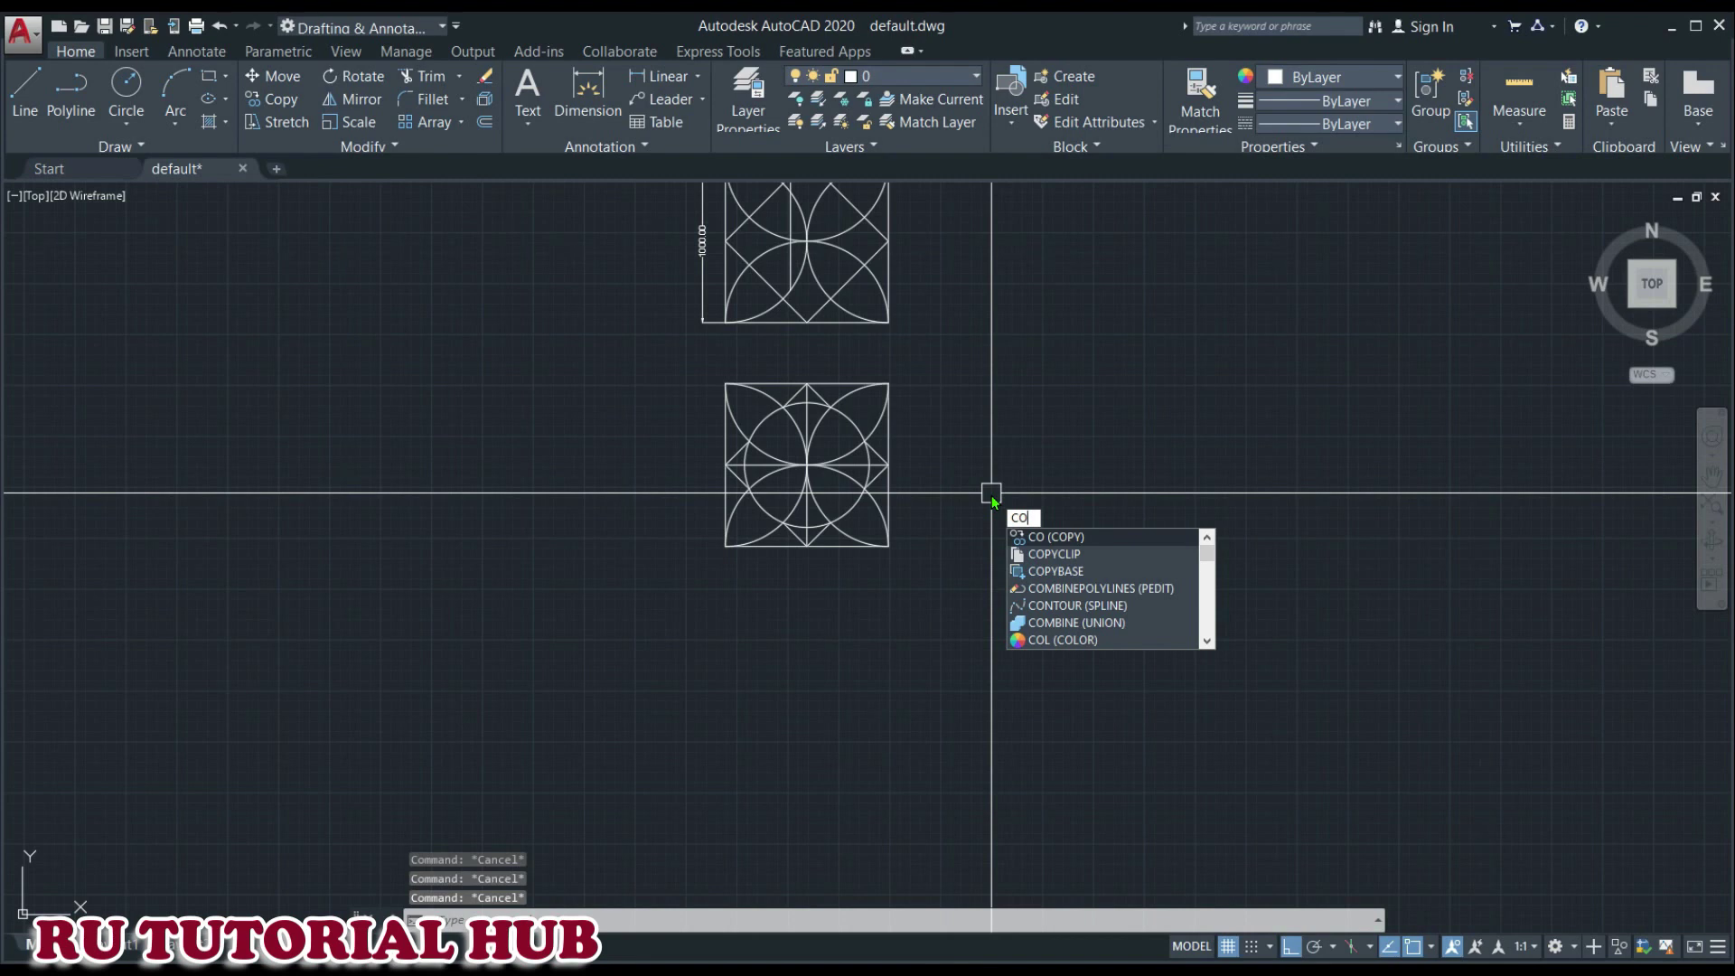
{"action": "key", "text": "Return"}
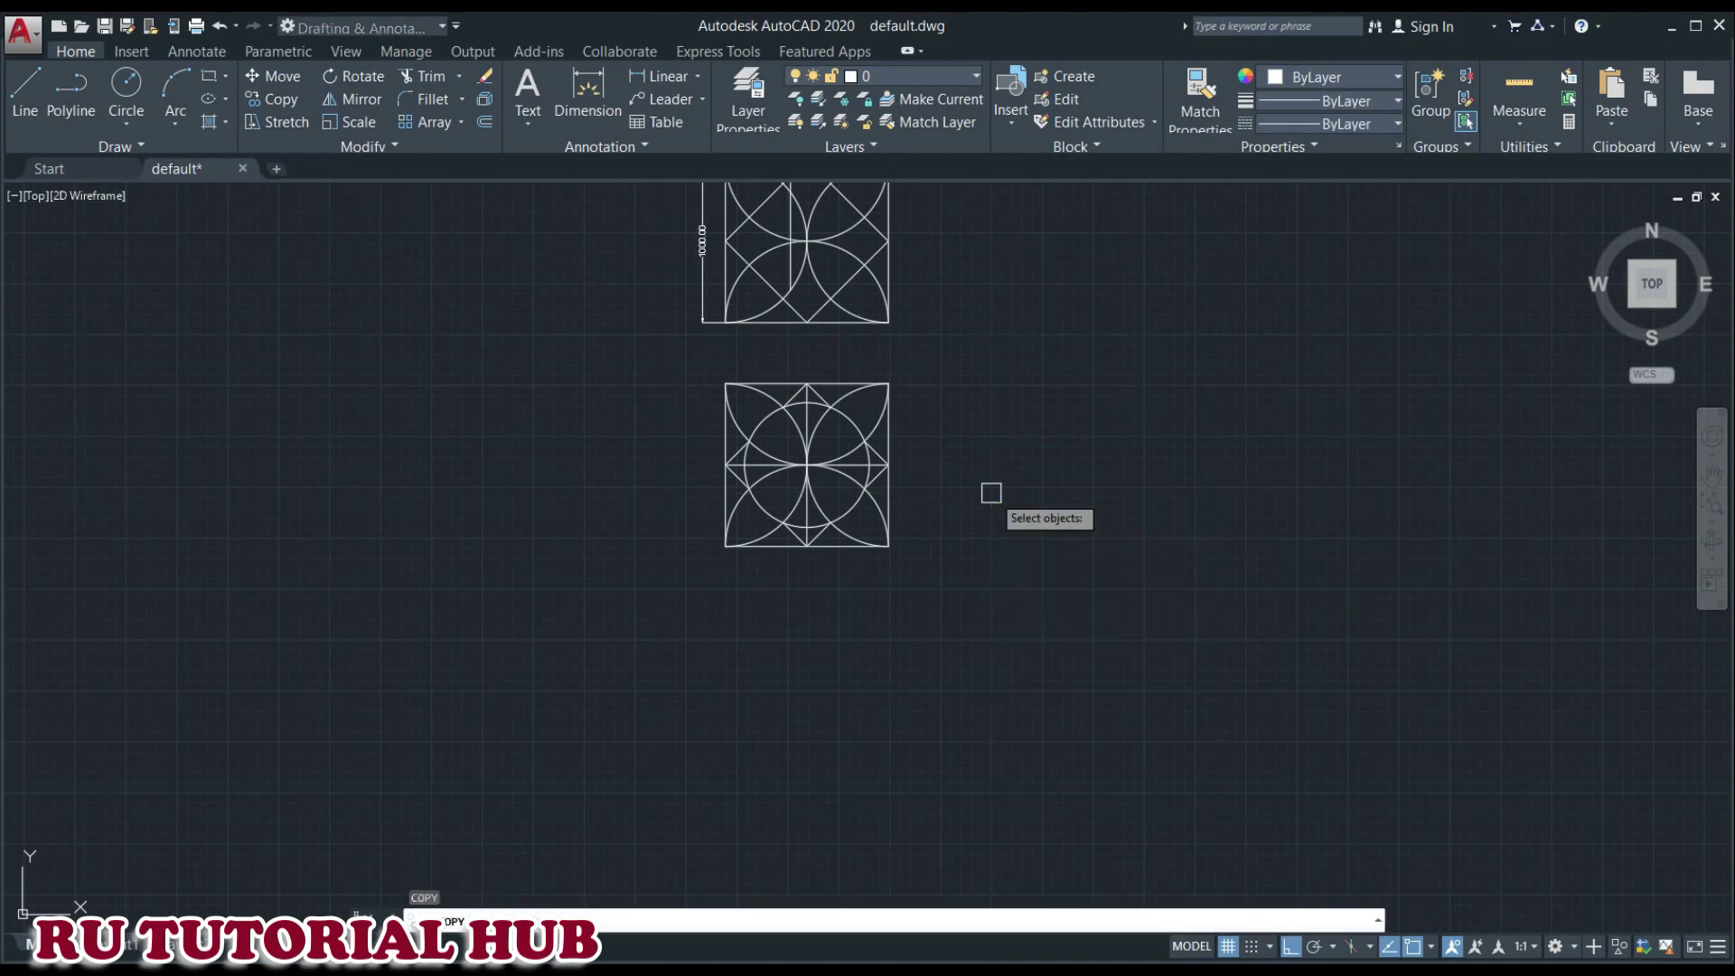
{"action": "left_click", "coordinate": [981, 387]}
{"action": "left_click", "coordinate": [681, 547]}
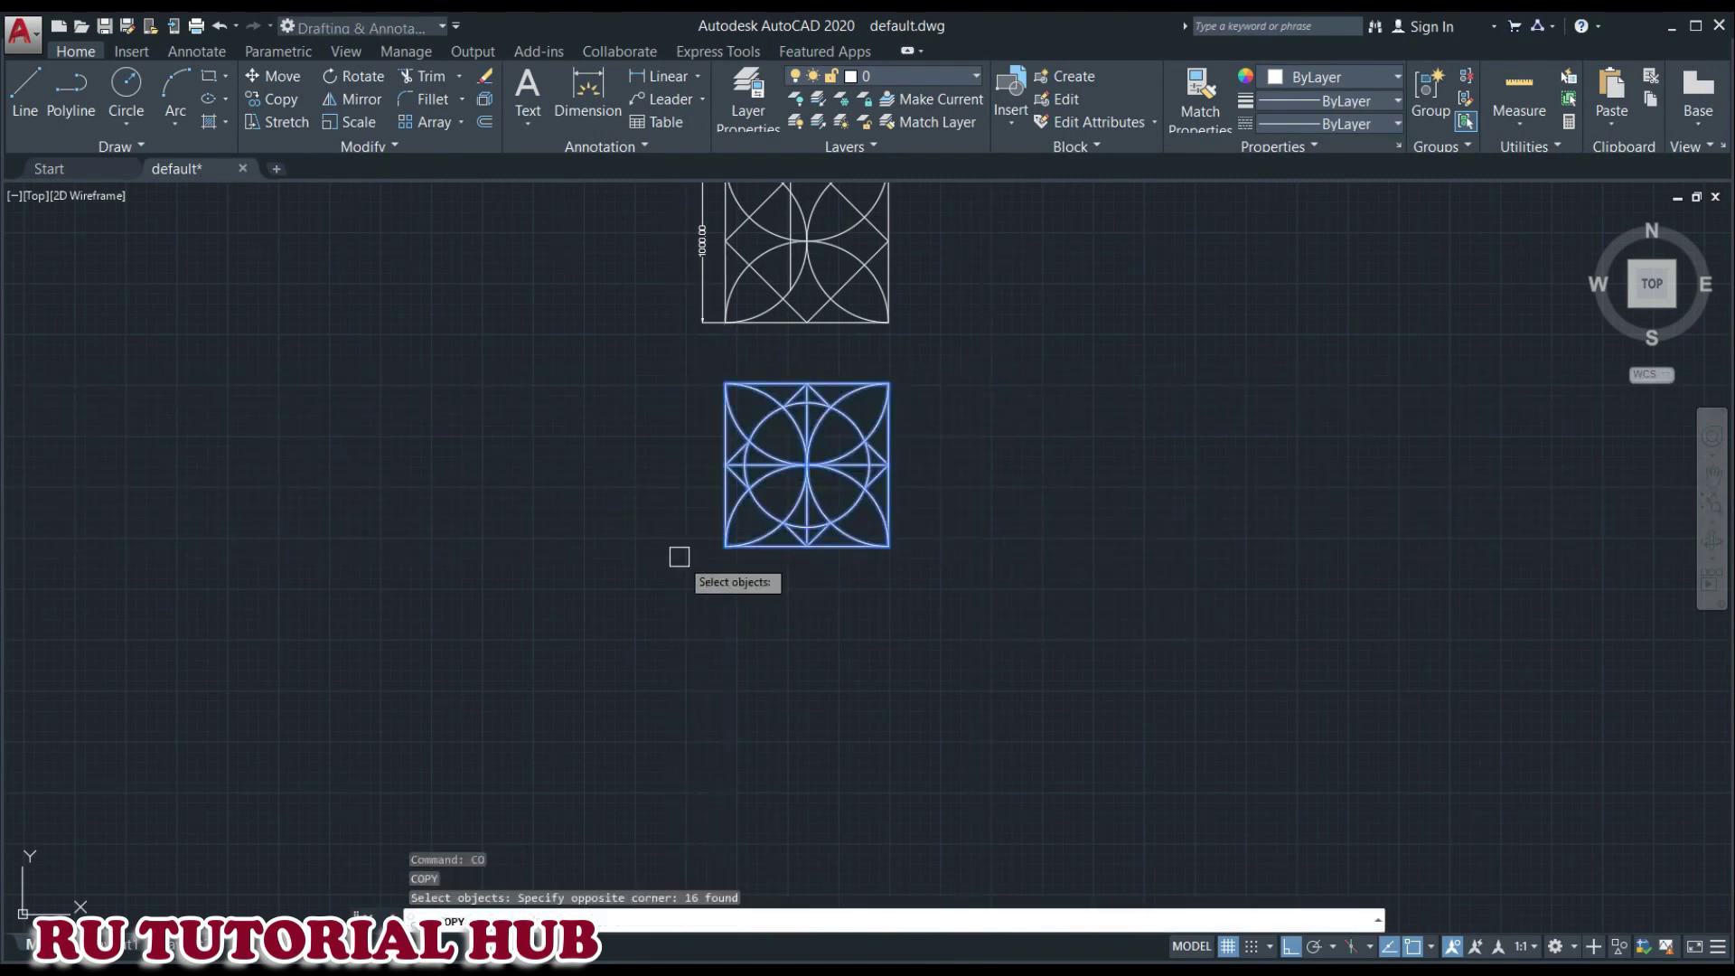
{"action": "key", "text": "Return"}
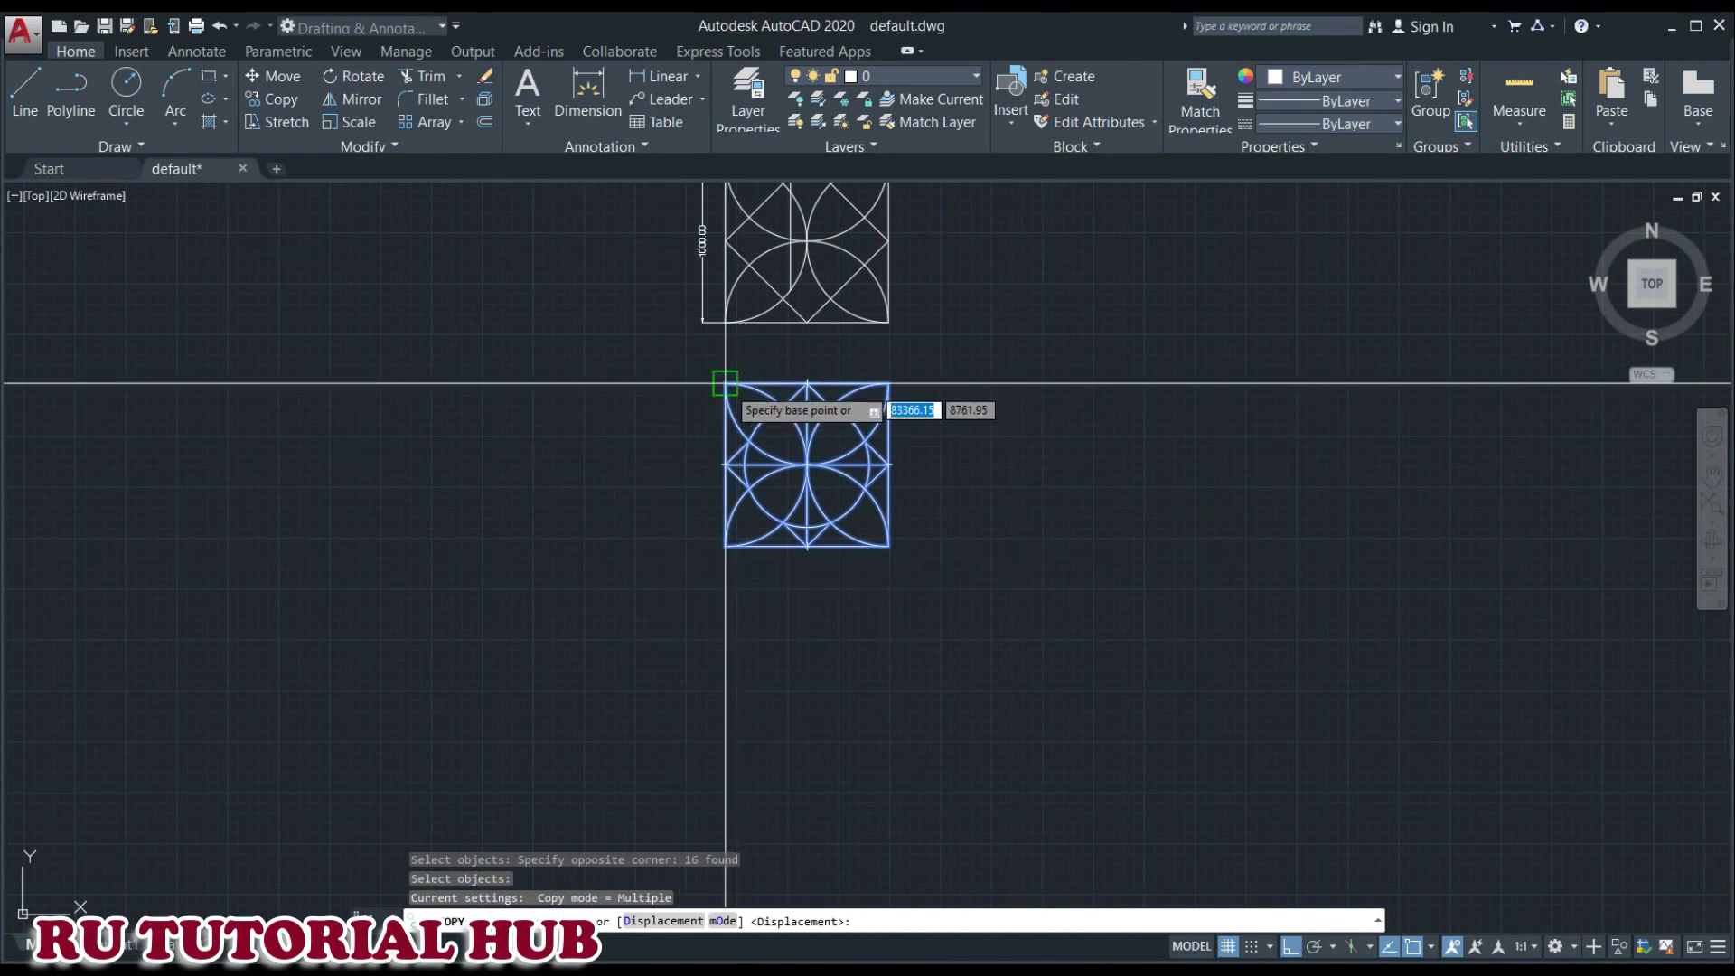
{"action": "left_click", "coordinate": [725, 383]}
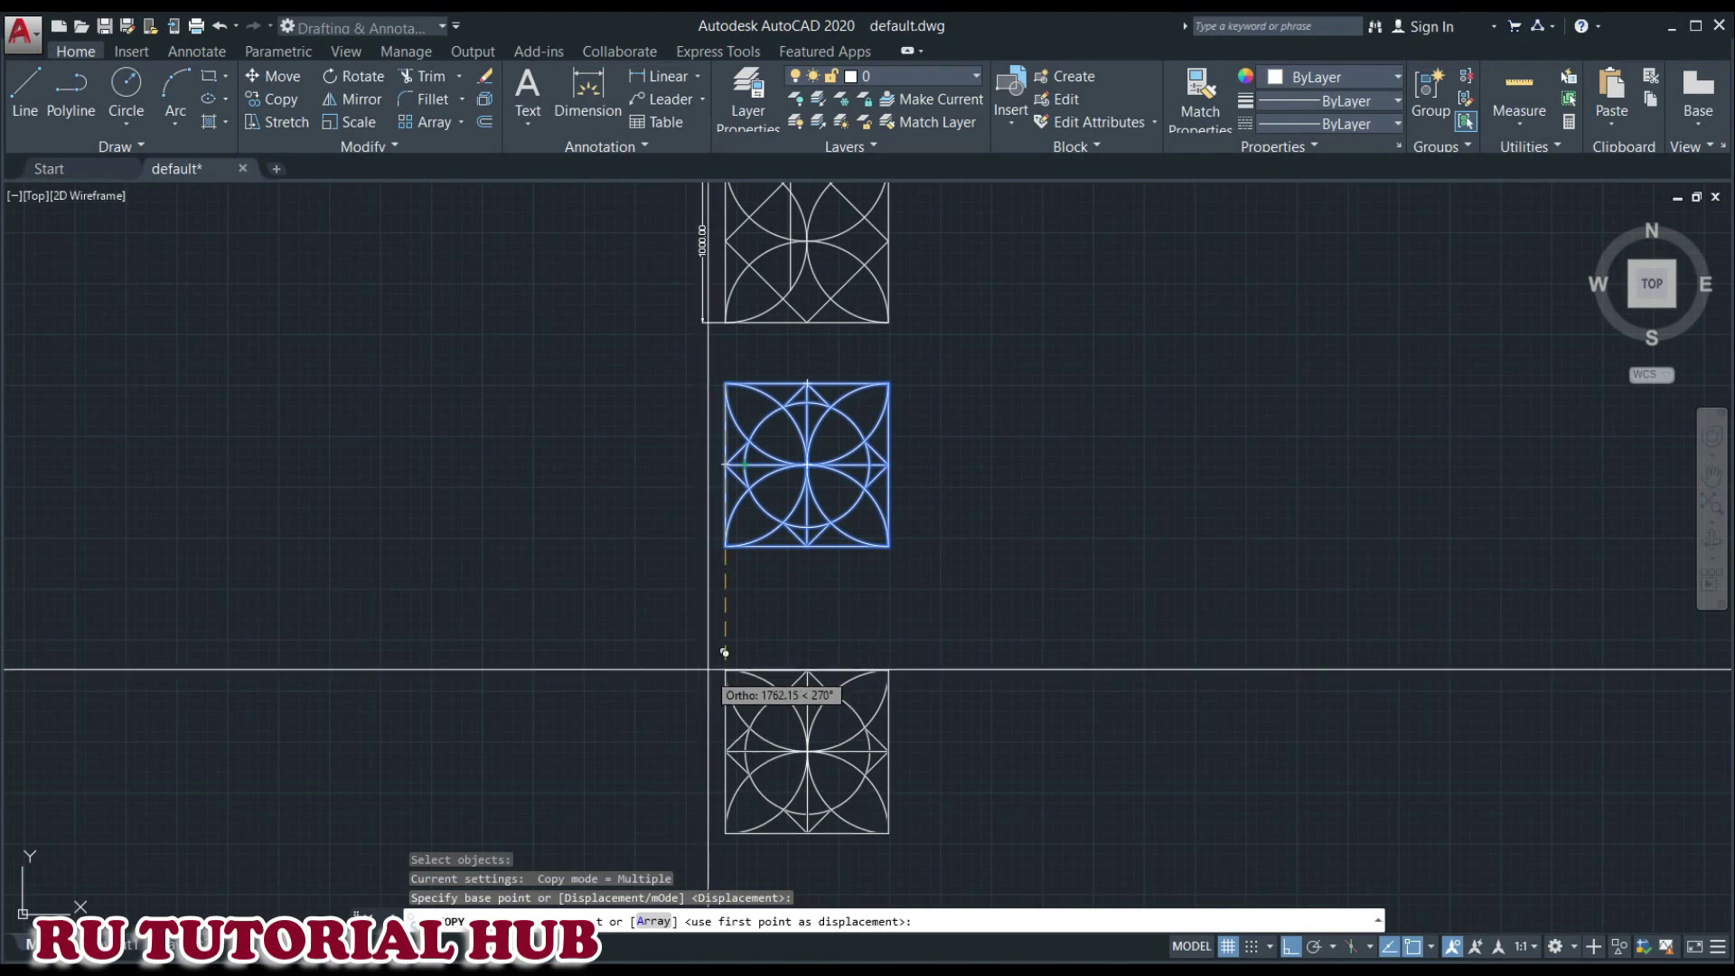
{"action": "left_click", "coordinate": [725, 652]}
{"action": "key", "text": "Return"}
- Enlarge the reference exercise photo to compare it with the drawing
{"action": "scroll", "coordinate": [852, 535], "scroll_direction": "down", "scroll_amount": 2}
{"action": "scroll", "coordinate": [775, 523], "scroll_direction": "up", "scroll_amount": 2}
{"action": "scroll", "coordinate": [776, 523], "scroll_direction": "up", "scroll_amount": 3}
{"action": "key", "text": "alt+Tab"}
{"action": "scroll", "coordinate": [1261, 727], "scroll_direction": "up", "scroll_amount": 1}
{"action": "scroll", "coordinate": [1263, 724], "scroll_direction": "up", "scroll_amount": 1}
{"action": "scroll", "coordinate": [1263, 724], "scroll_direction": "up", "scroll_amount": 1}
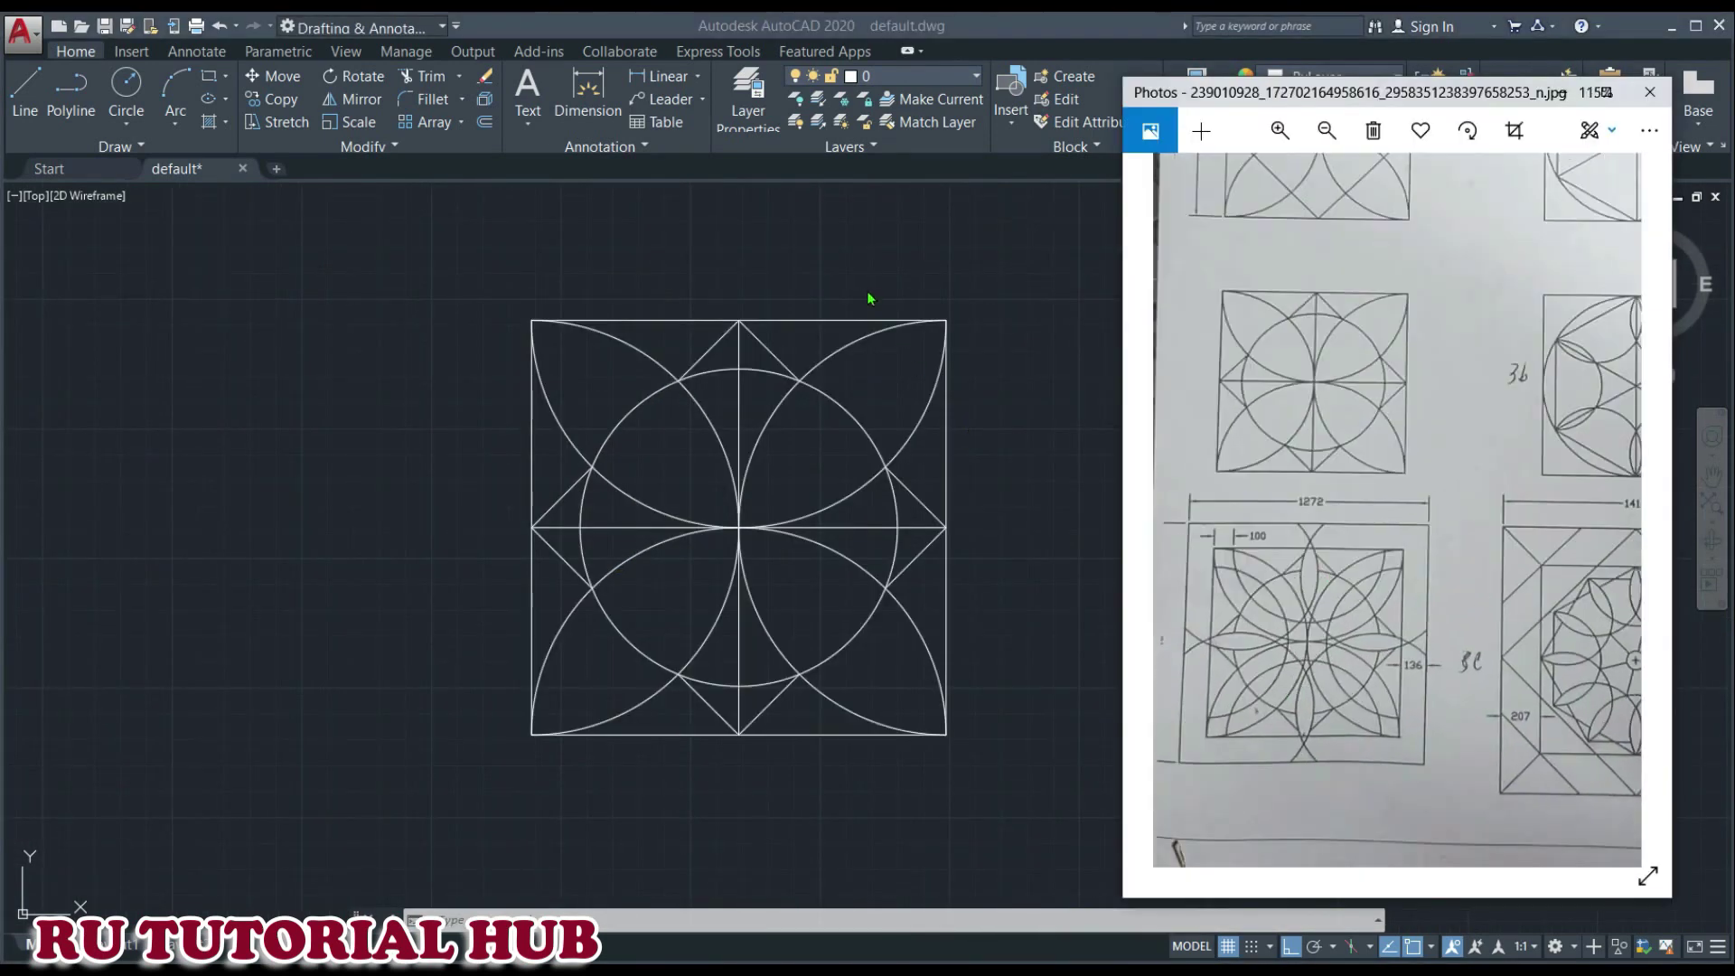
{"action": "left_click", "coordinate": [806, 323]}
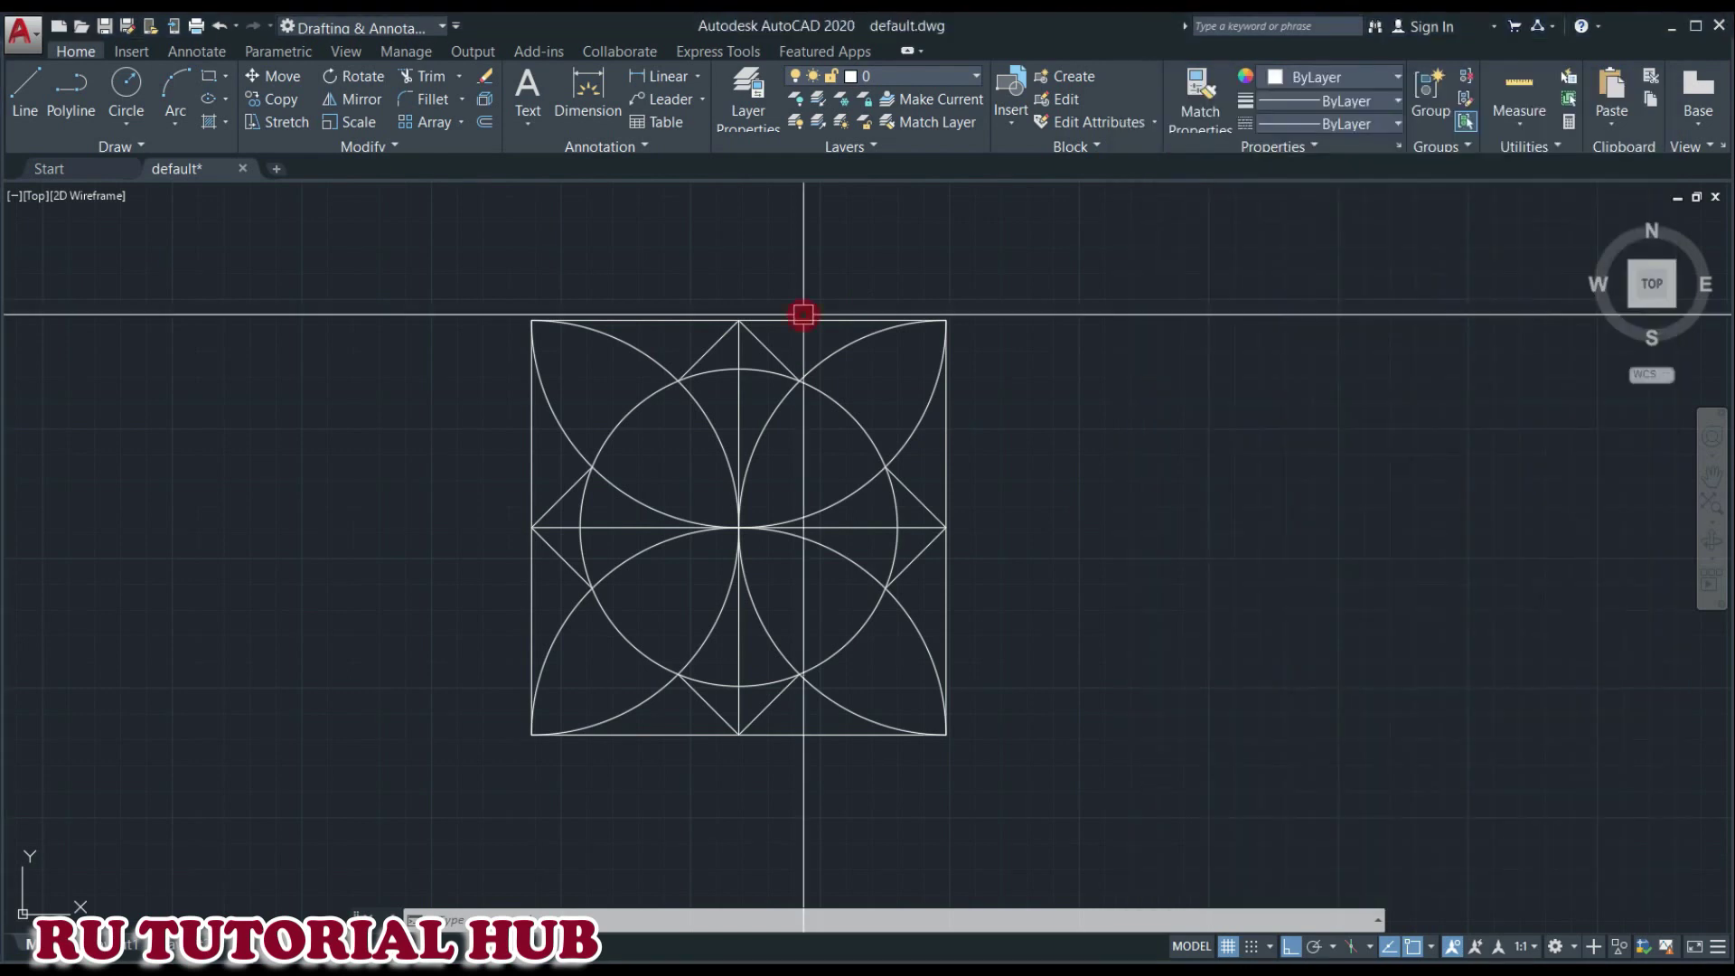
{"action": "key", "text": "Escape"}
{"action": "key", "text": "Escape"}
{"action": "key", "text": "Escape"}
{"action": "key", "text": "alt+Tab"}
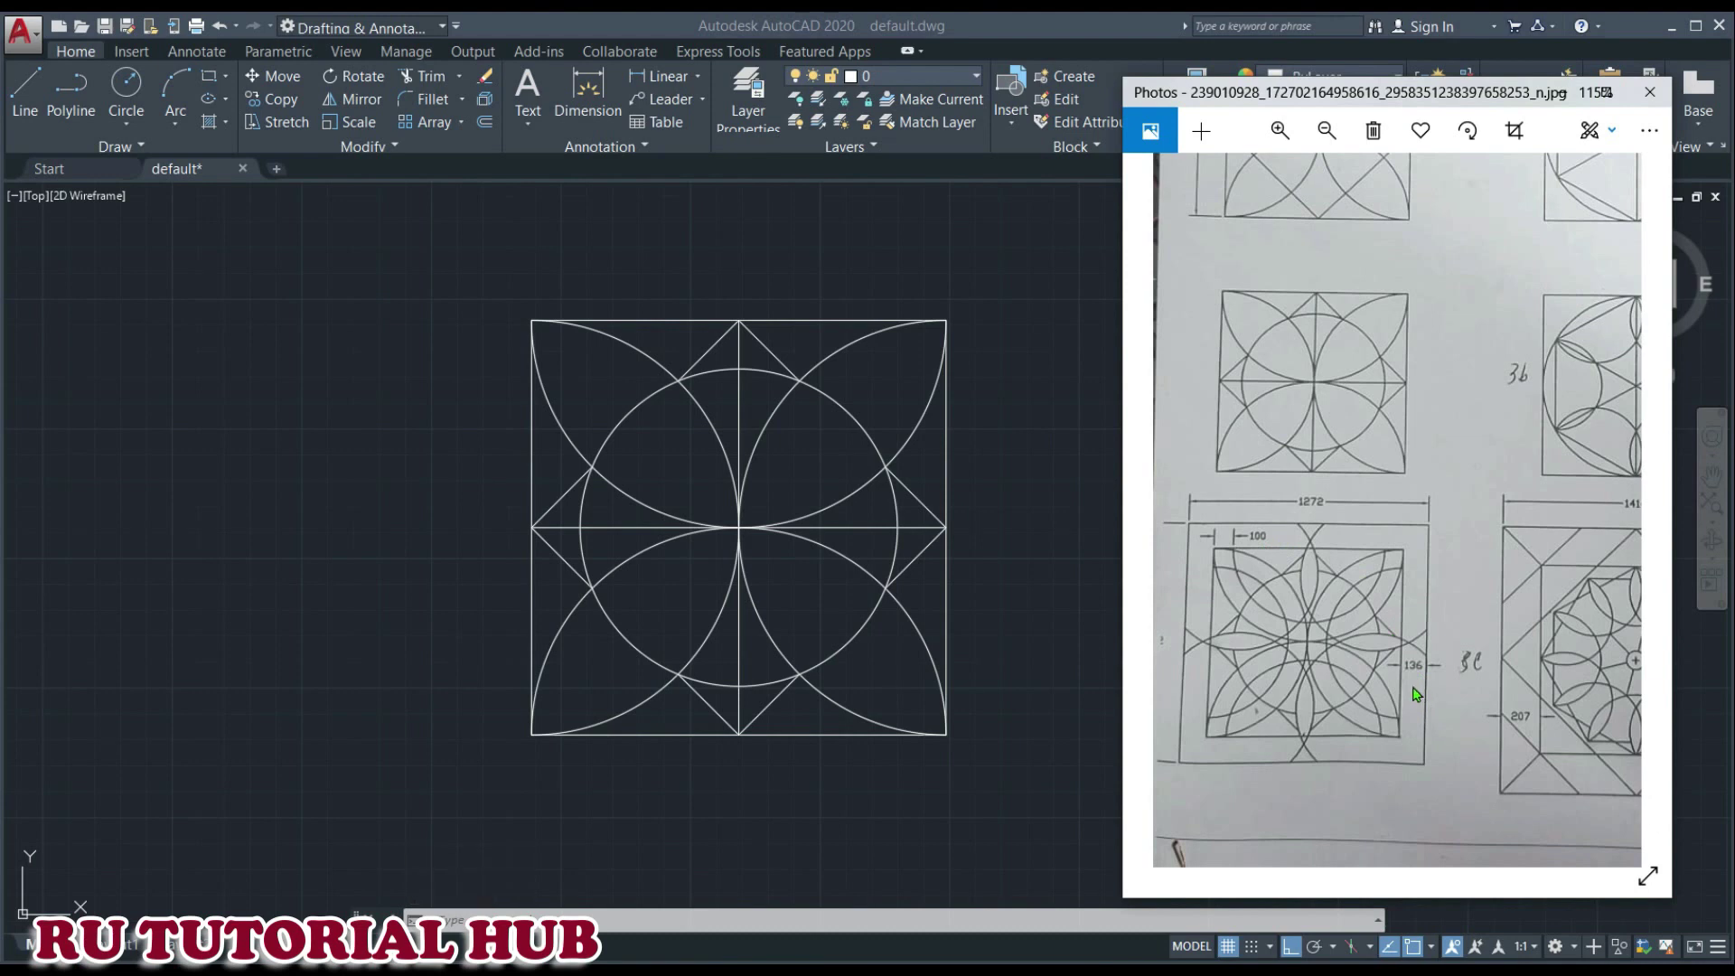
- Offset the third pattern's square frame 136 units outward to form the outer square
{"action": "left_click", "coordinate": [1087, 555]}
{"action": "type", "text": "O"}
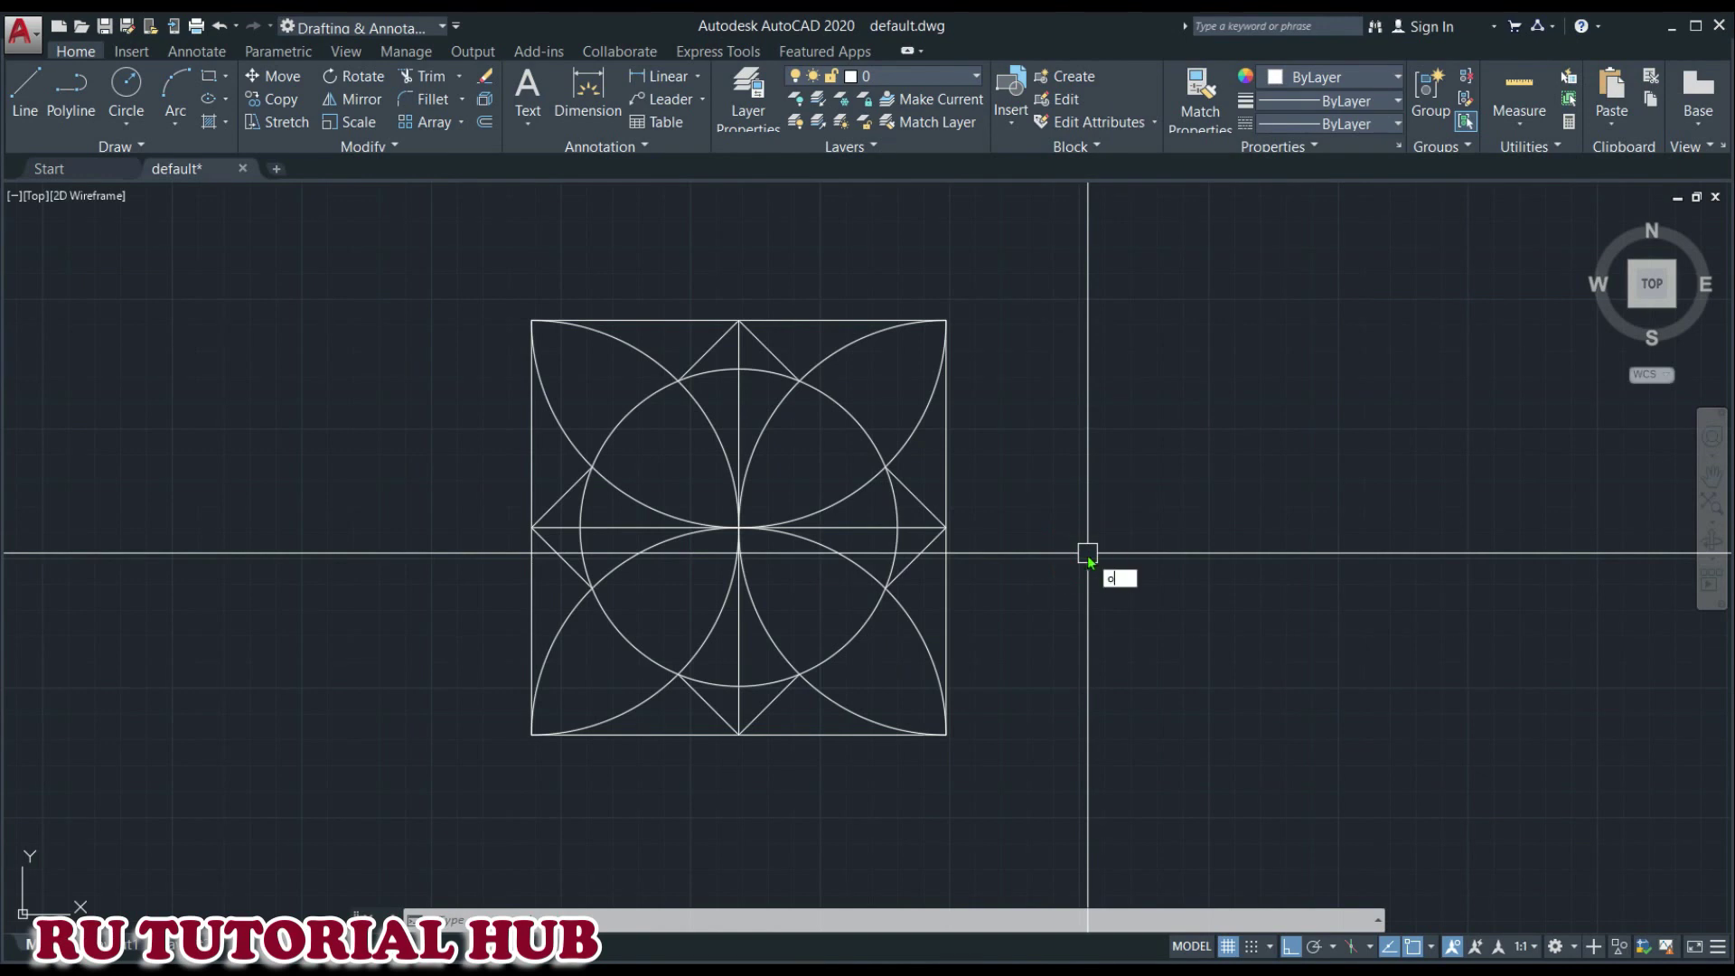
{"action": "key", "text": "Return"}
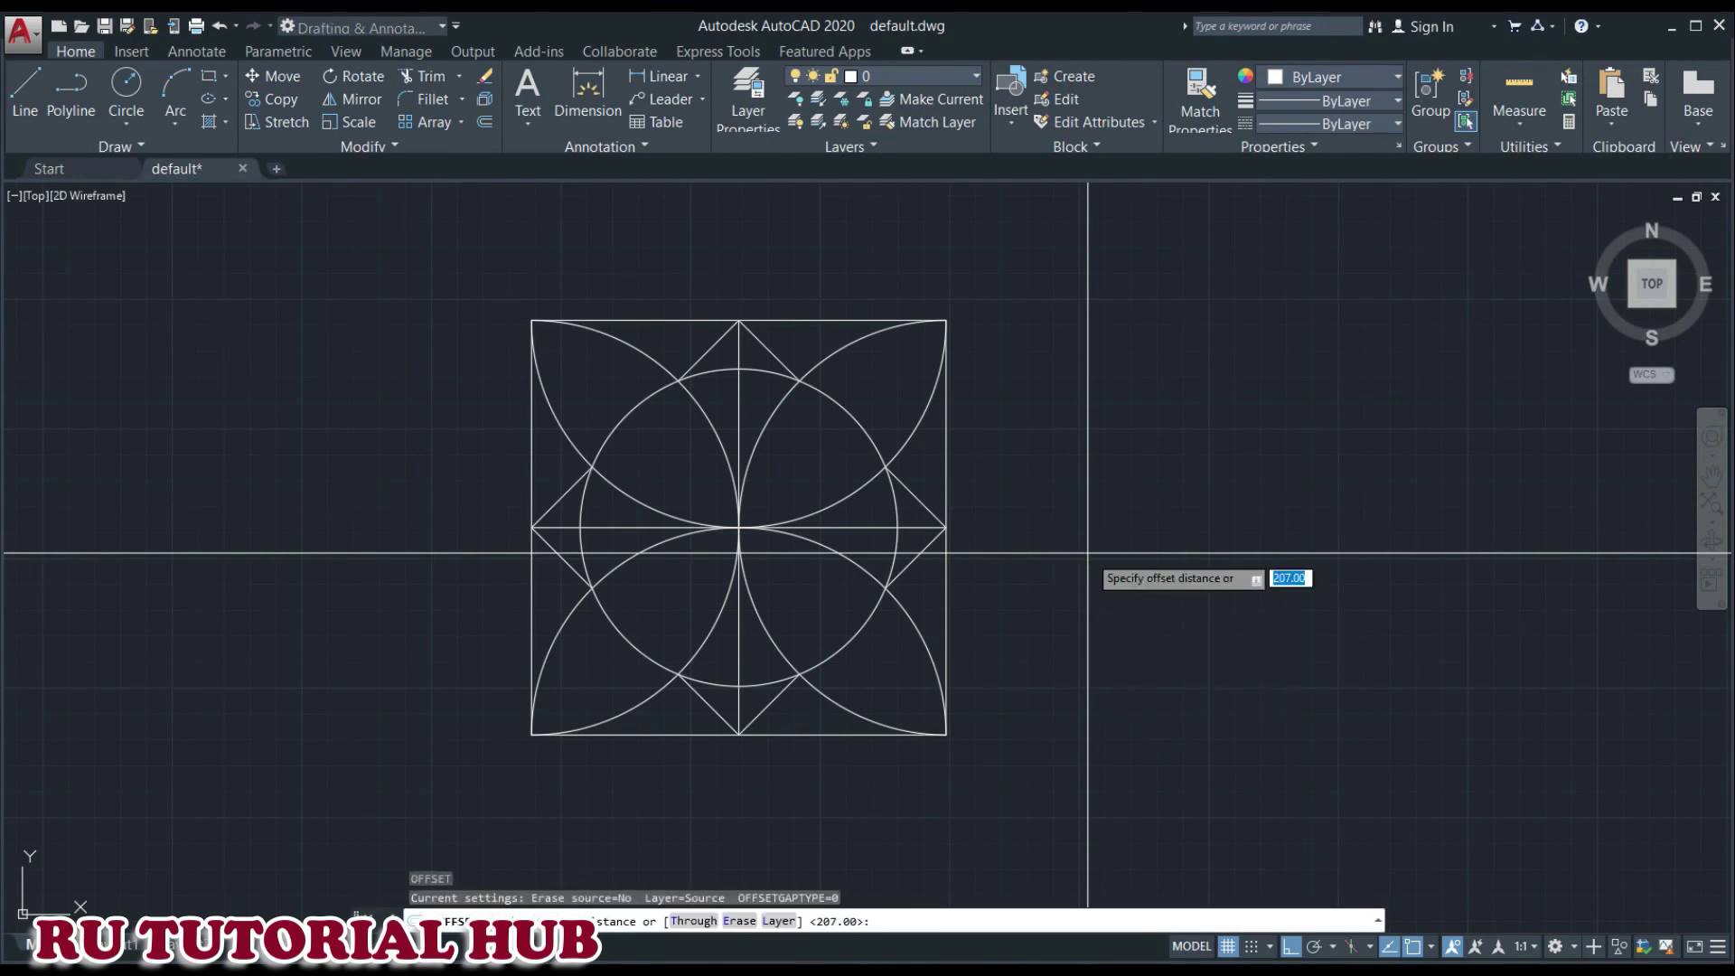
{"action": "type", "text": "136"}
{"action": "key", "text": "Return"}
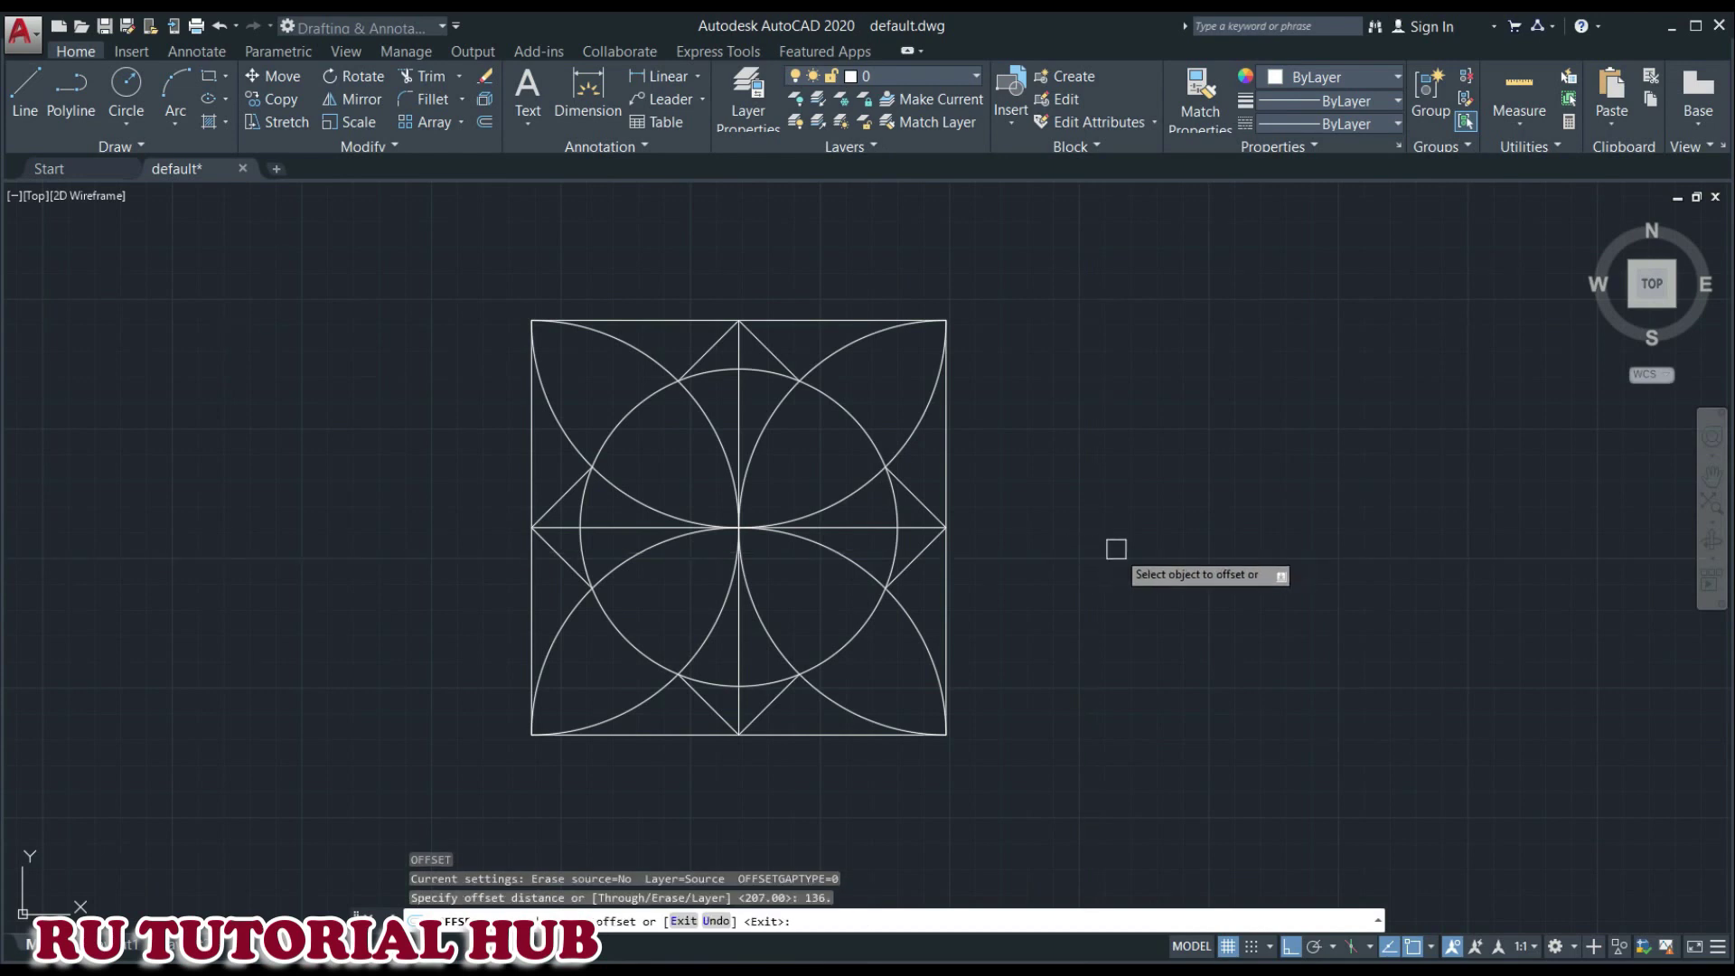
{"action": "left_click", "coordinate": [947, 442]}
{"action": "left_click", "coordinate": [1023, 440]}
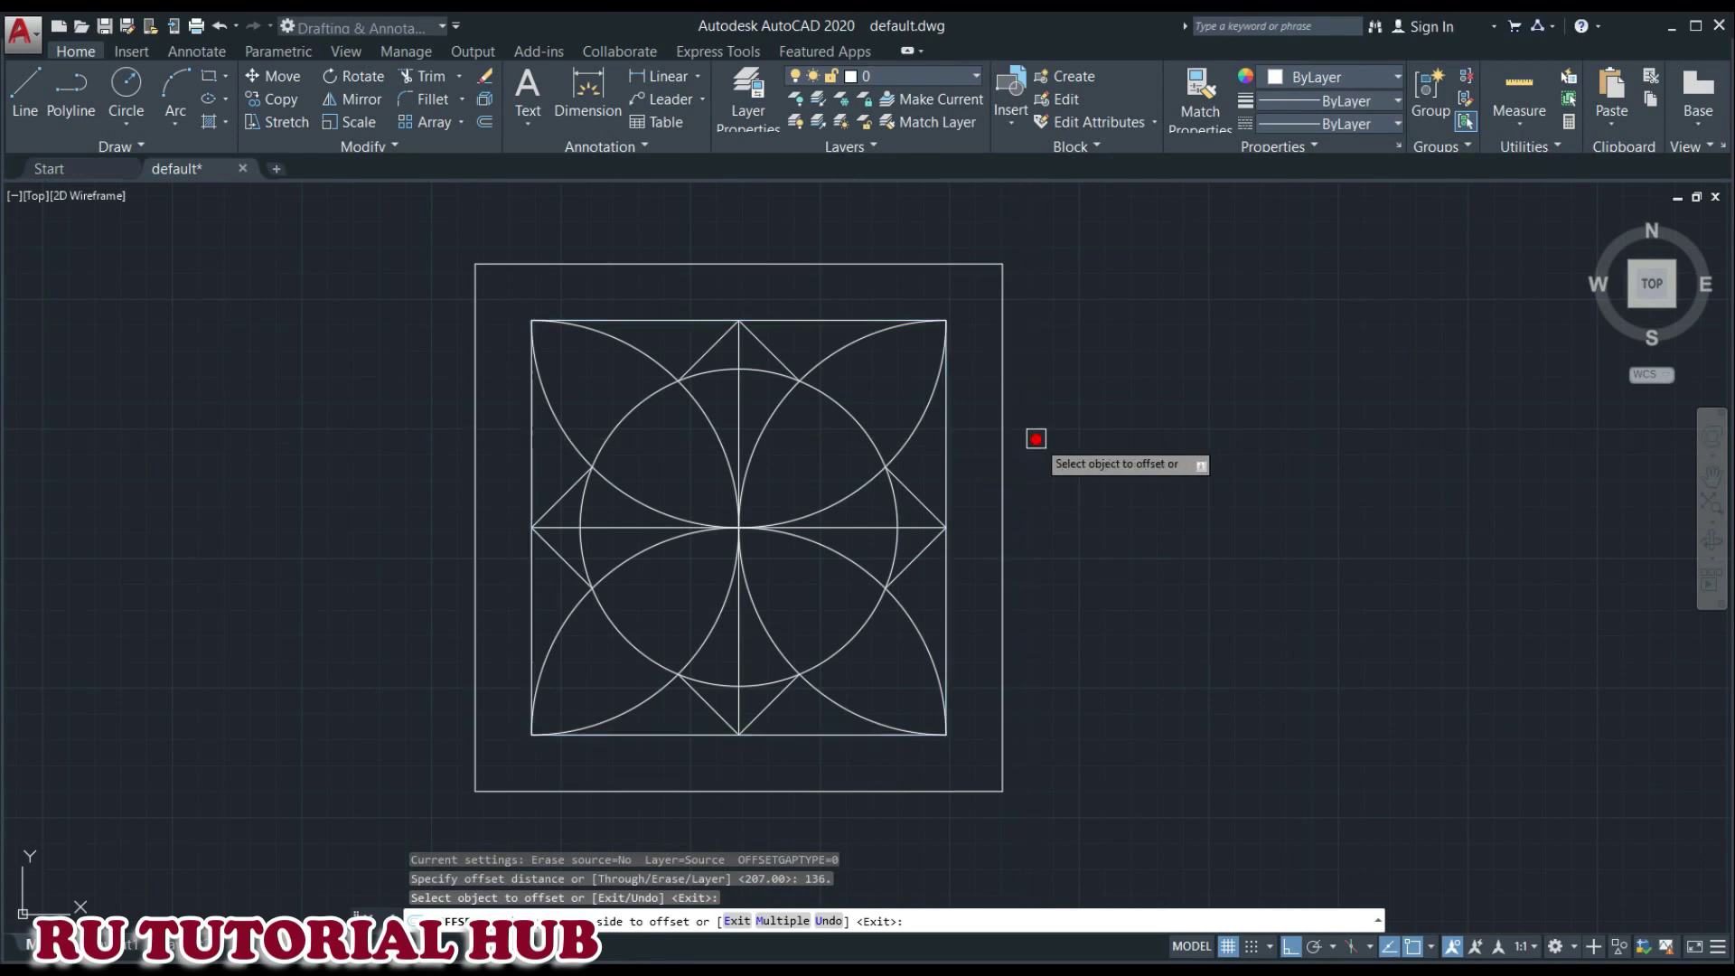
{"action": "key", "text": "alt+Tab"}
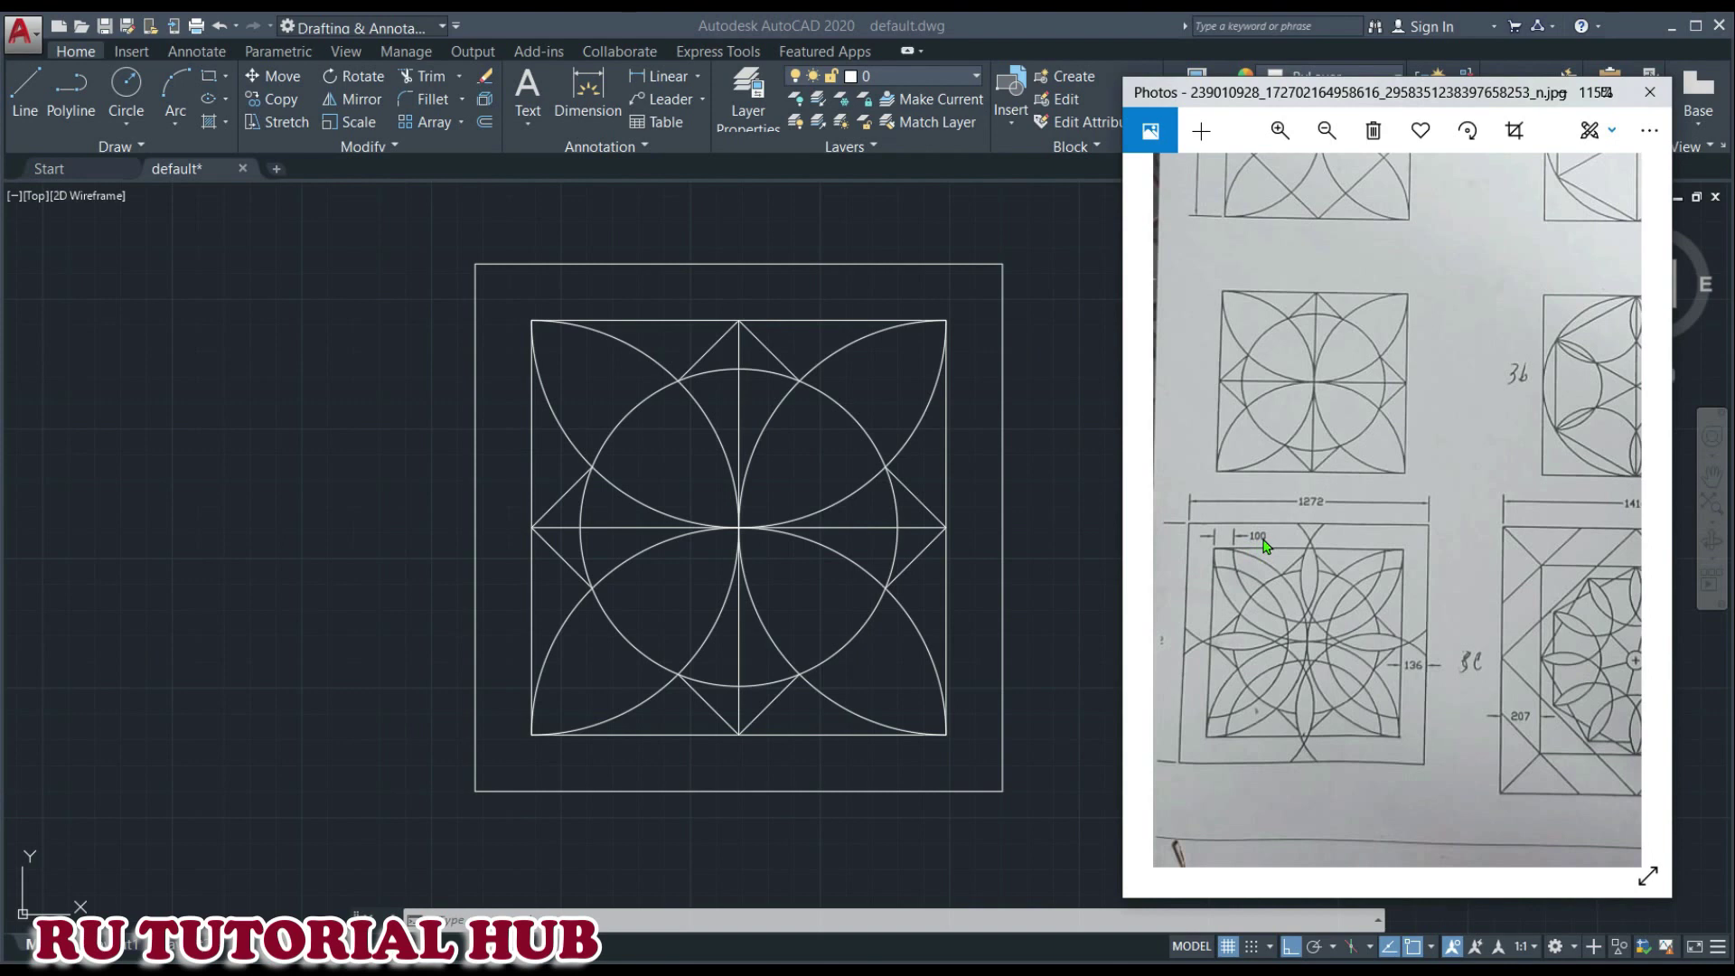
- Offset the top and left semicircular arcs 100 units inward
{"action": "left_click", "coordinate": [1040, 468]}
{"action": "type", "text": "o"}
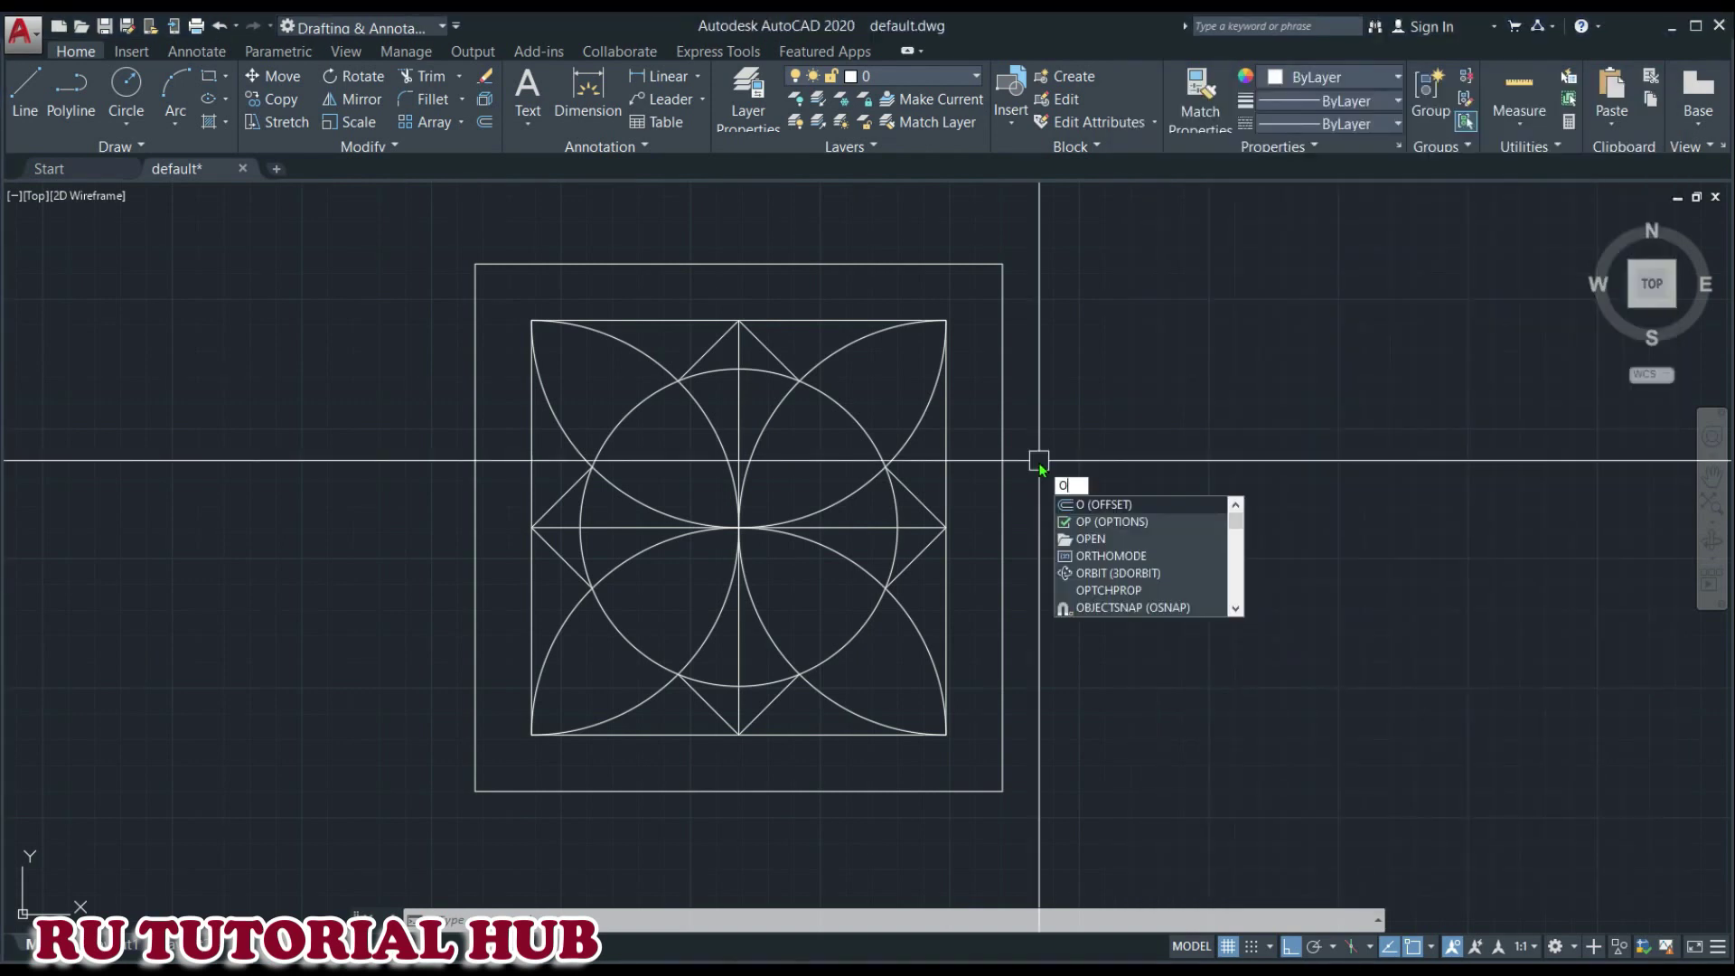
{"action": "key", "text": "Return"}
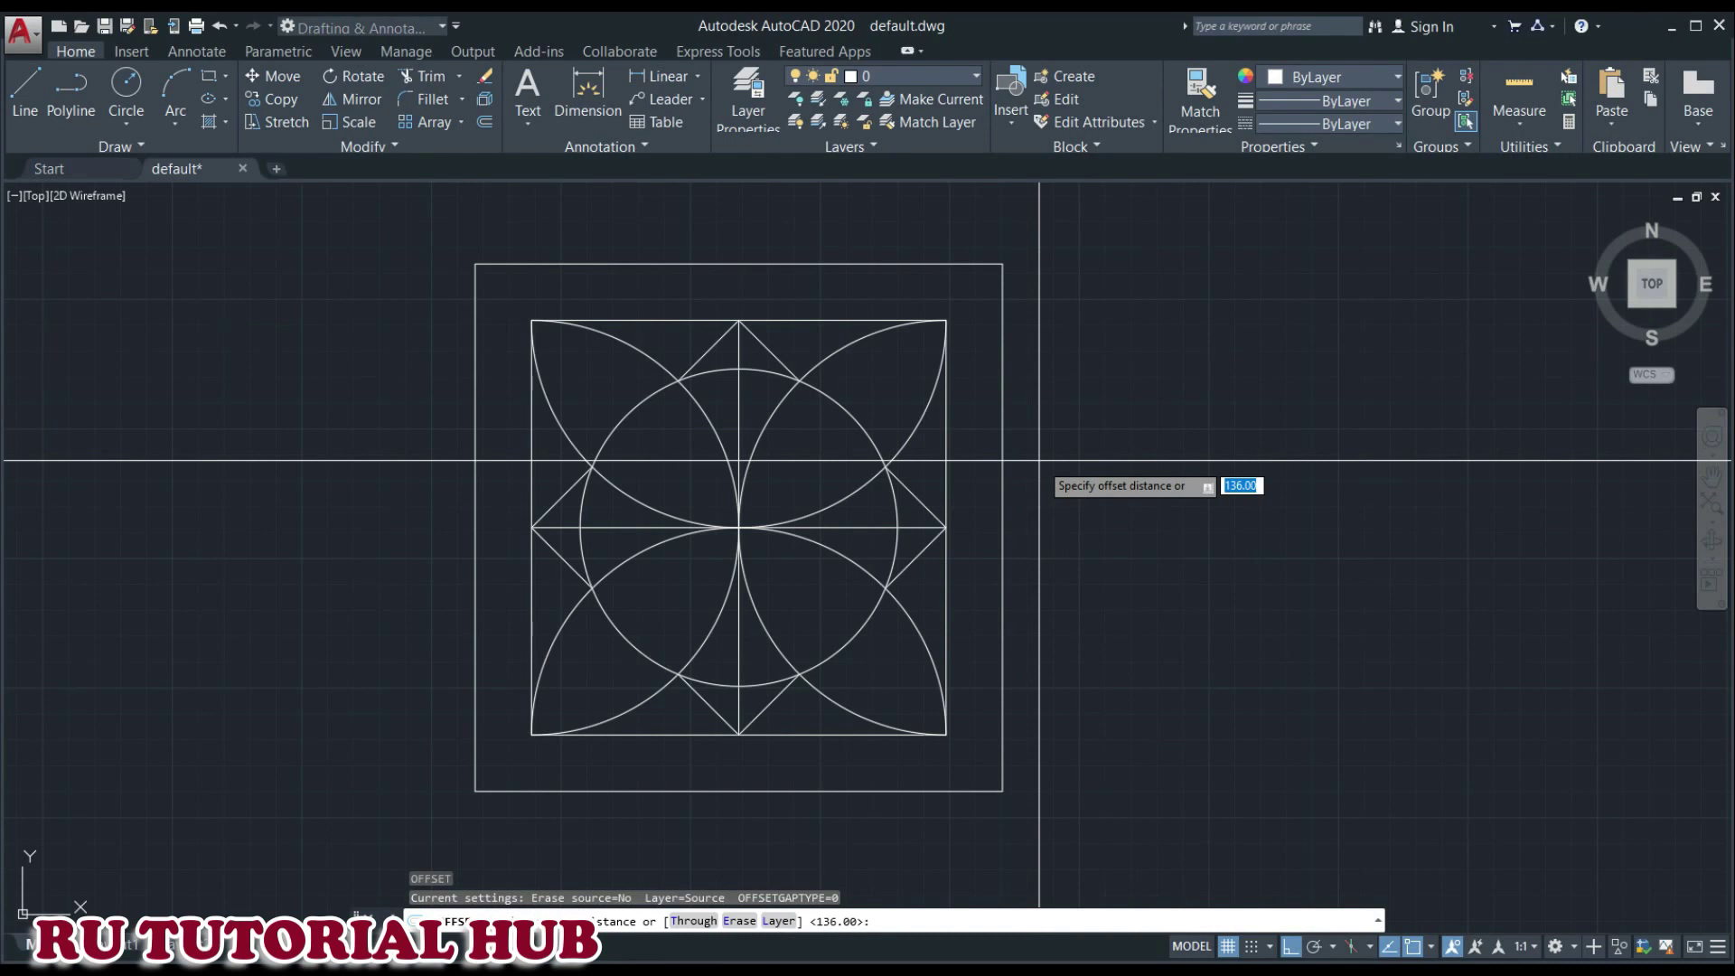
{"action": "type", "text": "100"}
{"action": "key", "text": "Return"}
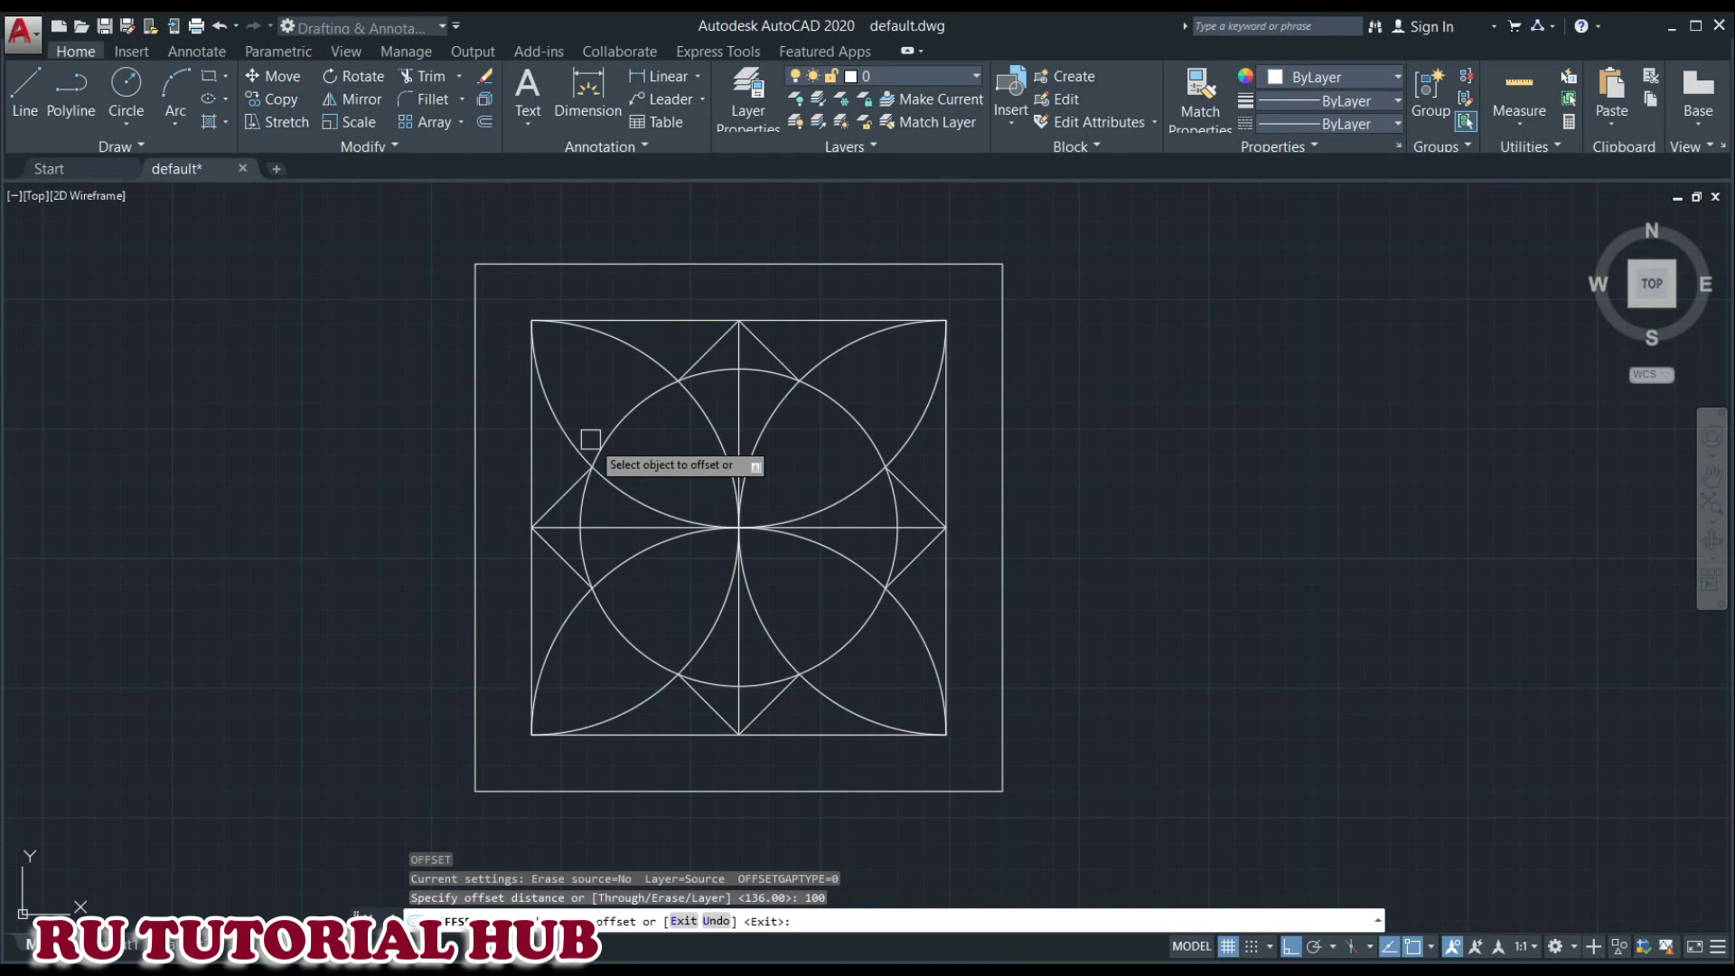
{"action": "left_click", "coordinate": [586, 460]}
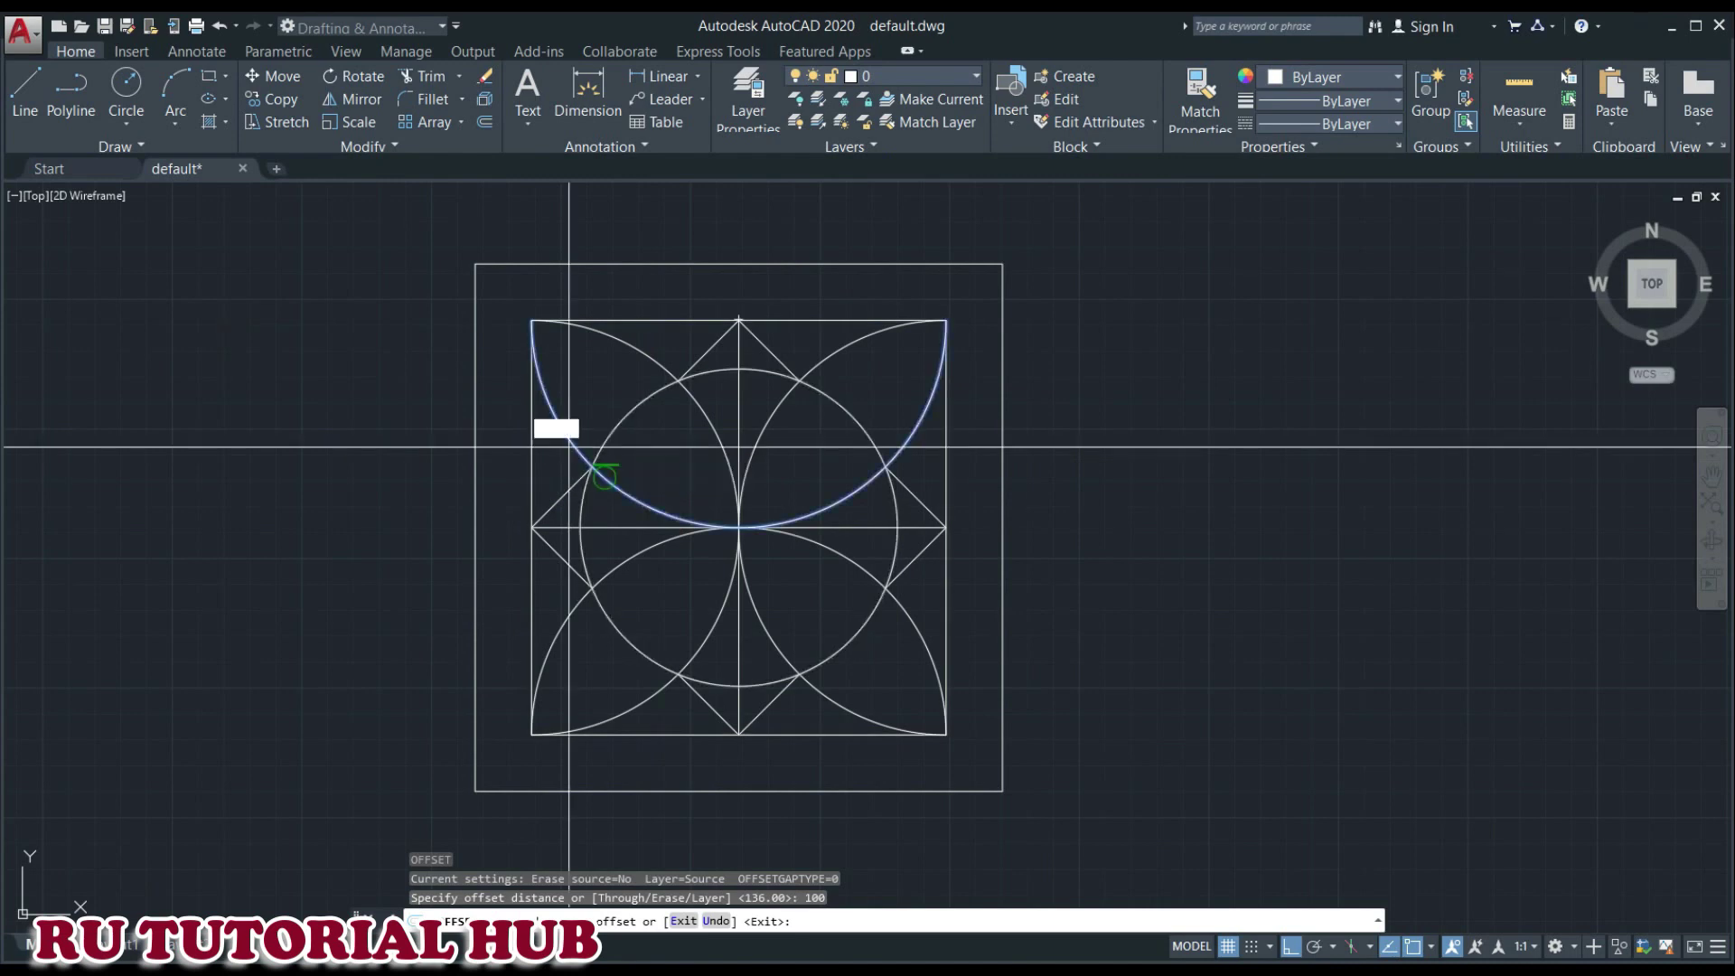
{"action": "left_click", "coordinate": [611, 377]}
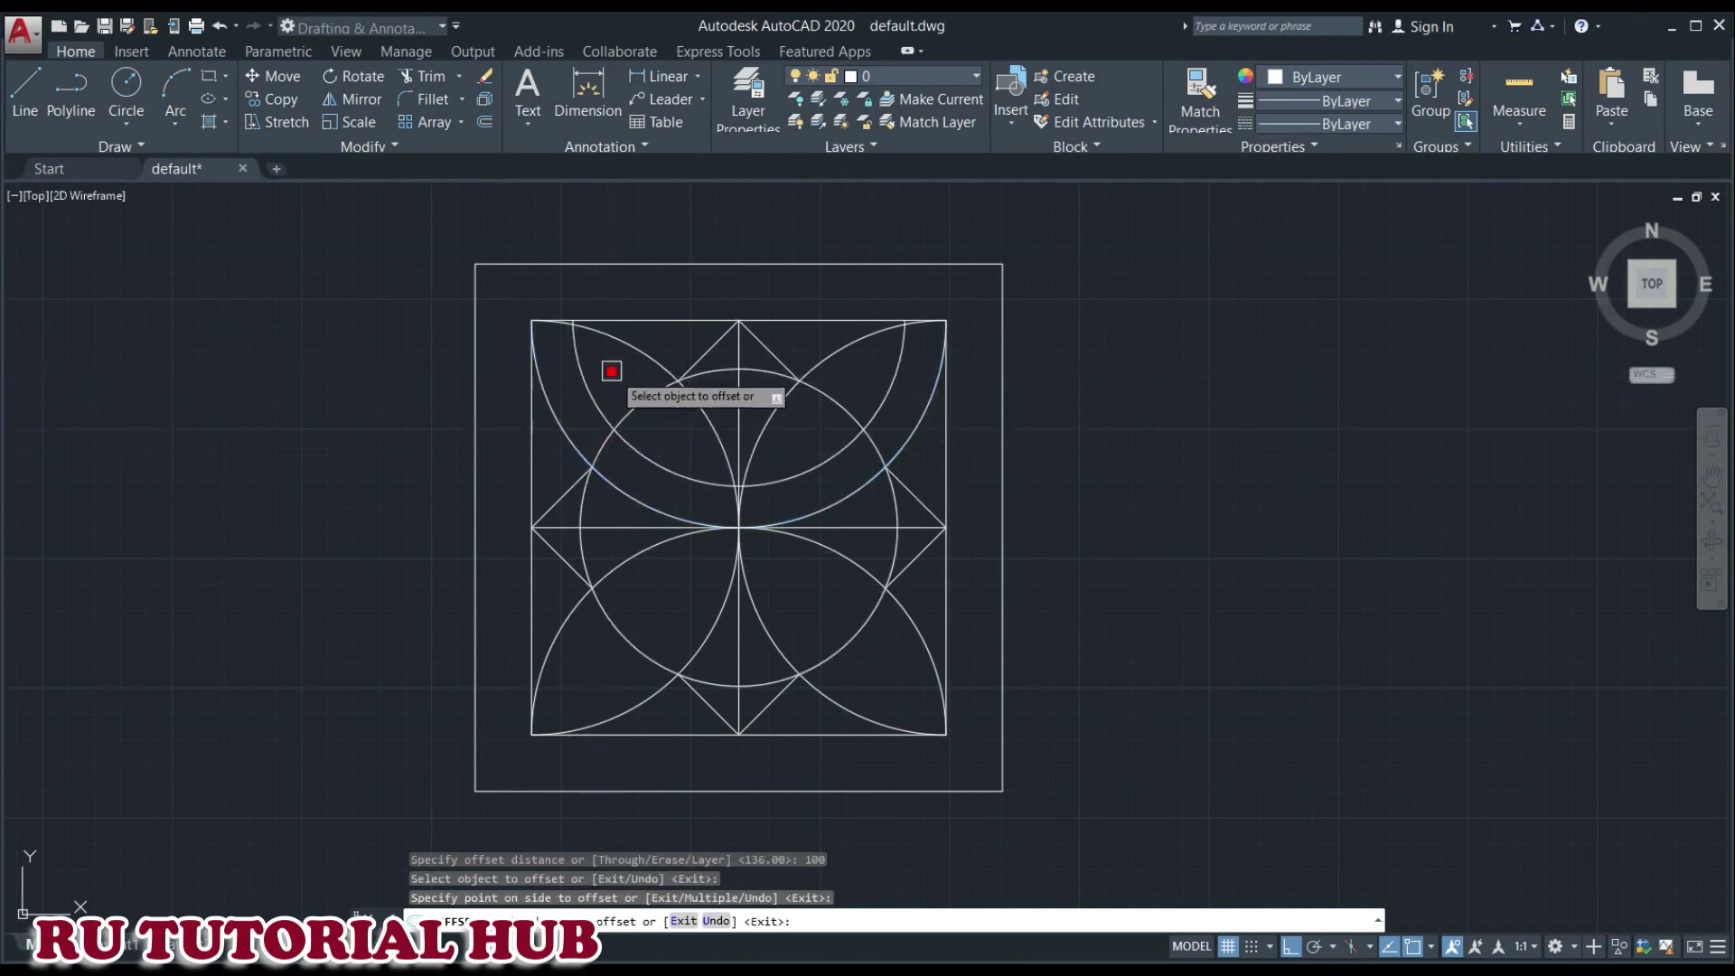
{"action": "left_click", "coordinate": [729, 596]}
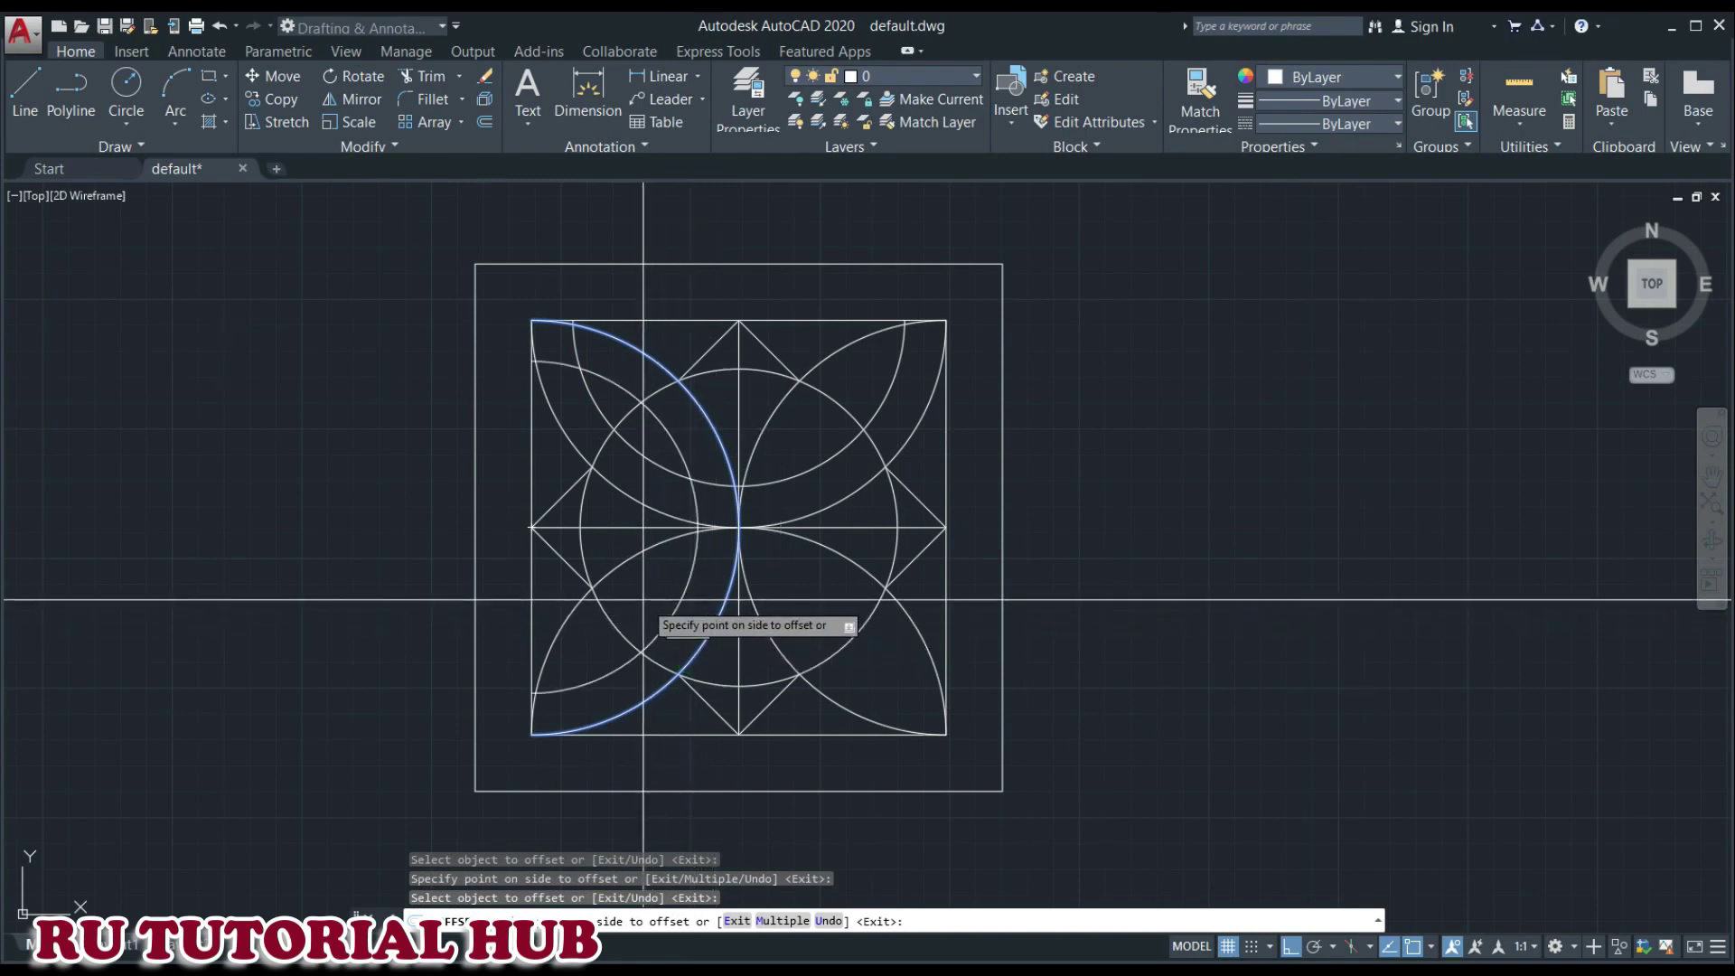
{"action": "left_click", "coordinate": [642, 600]}
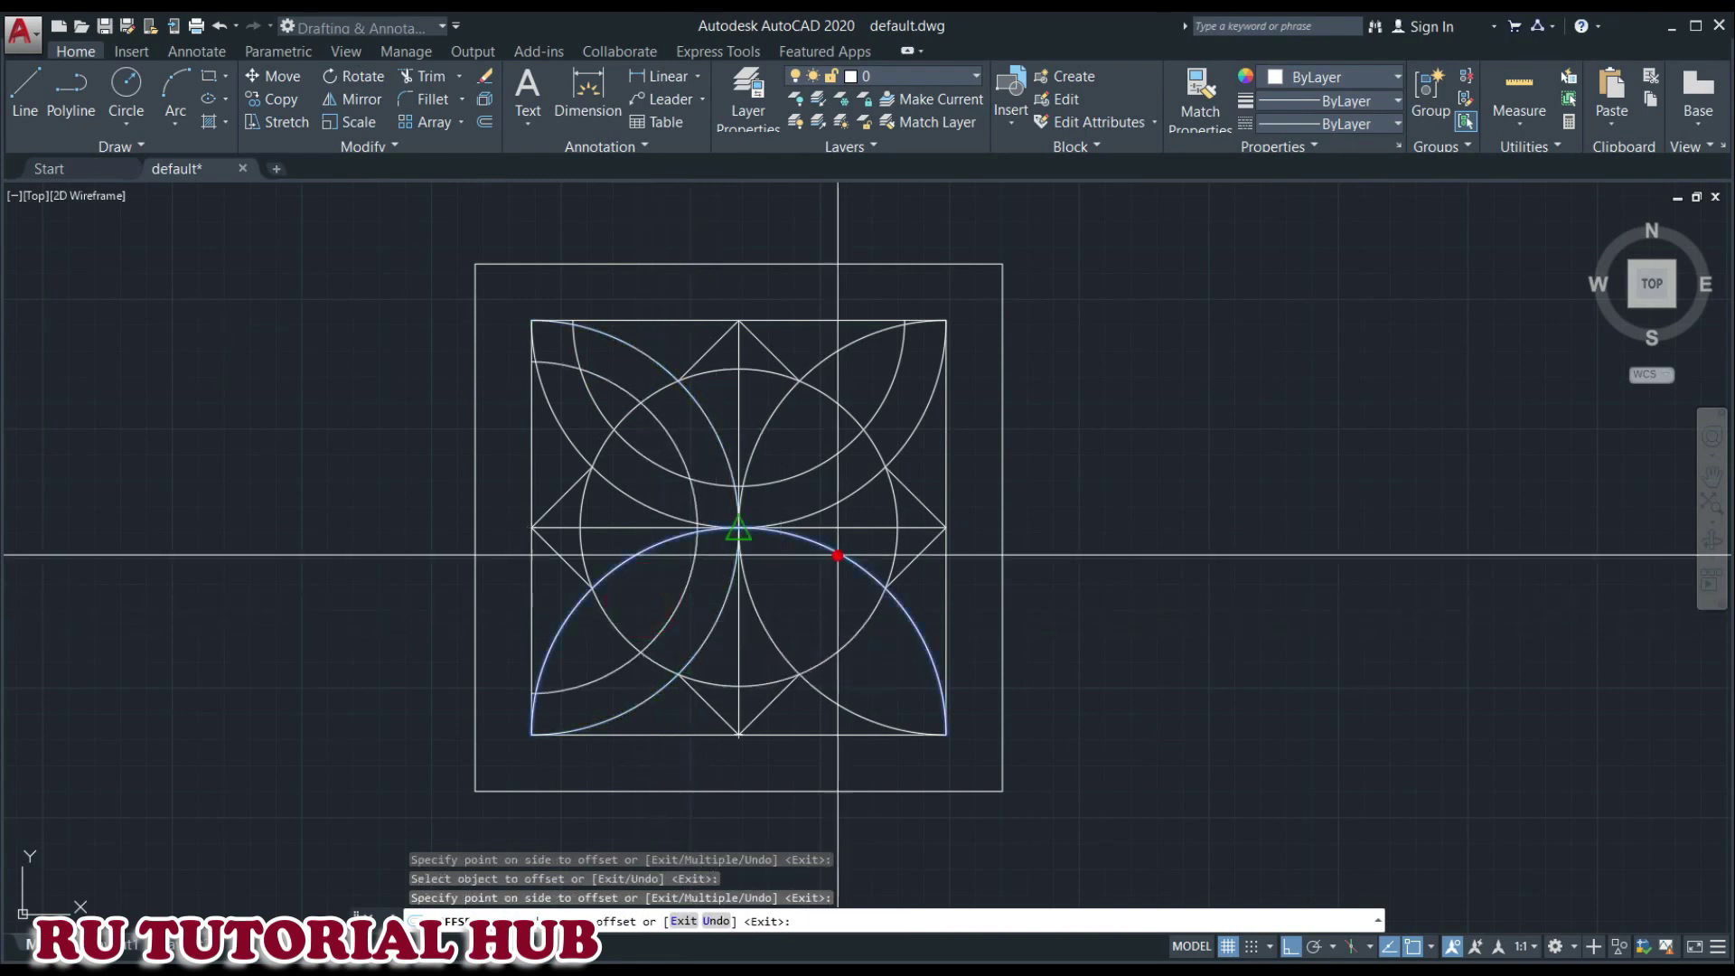
- Offset the bottom and right arcs 100 units inward too, then check the reference photo
{"action": "left_click", "coordinate": [834, 554]}
{"action": "left_click", "coordinate": [795, 622]}
{"action": "left_click", "coordinate": [770, 409]}
{"action": "left_click", "coordinate": [863, 519]}
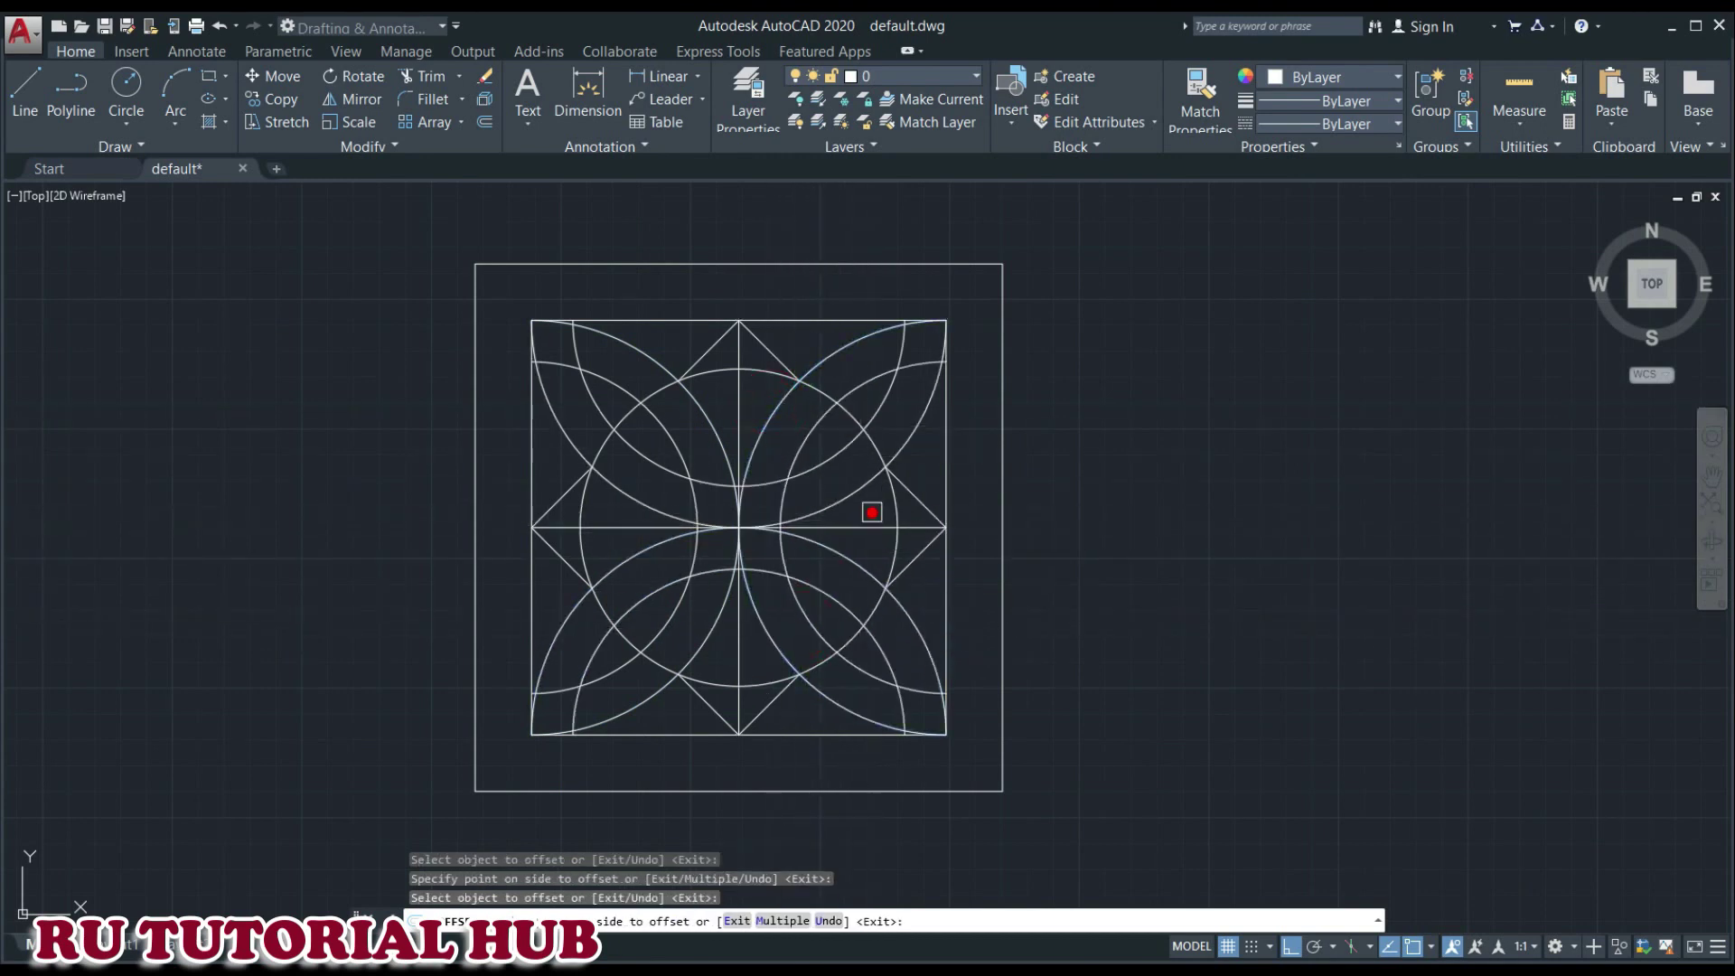
{"action": "key", "text": "Escape"}
{"action": "key", "text": "Escape"}
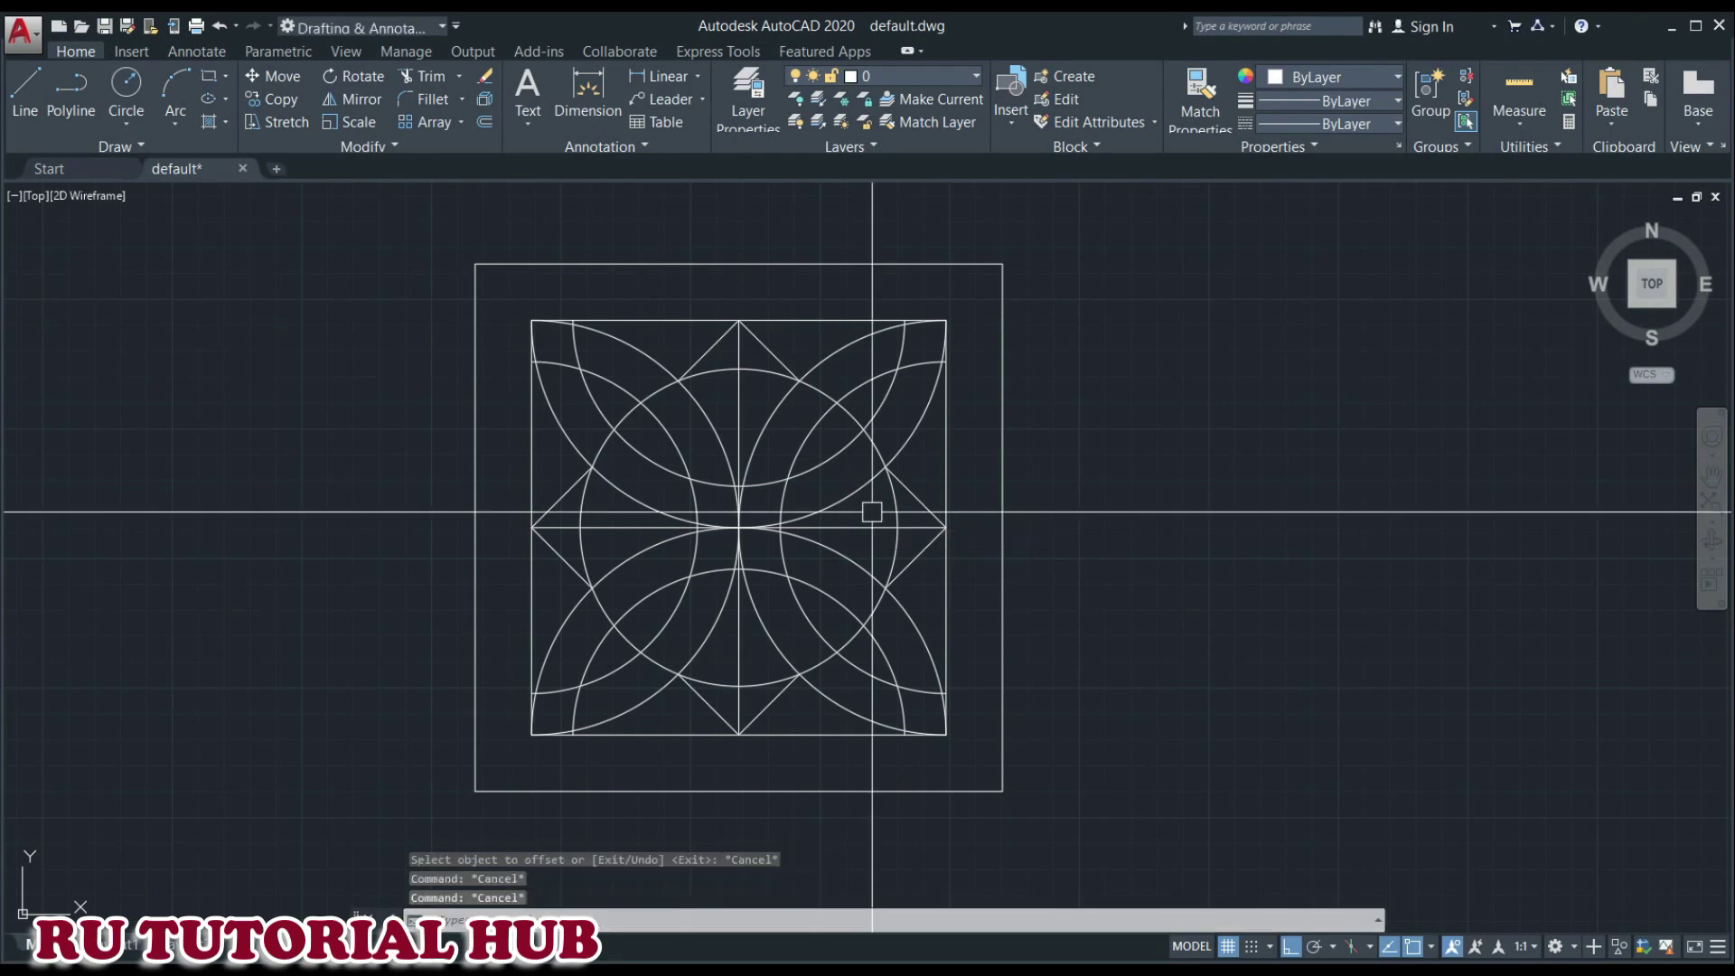
{"action": "key", "text": "Escape"}
{"action": "key", "text": "Escape"}
{"action": "key", "text": "alt+Tab"}
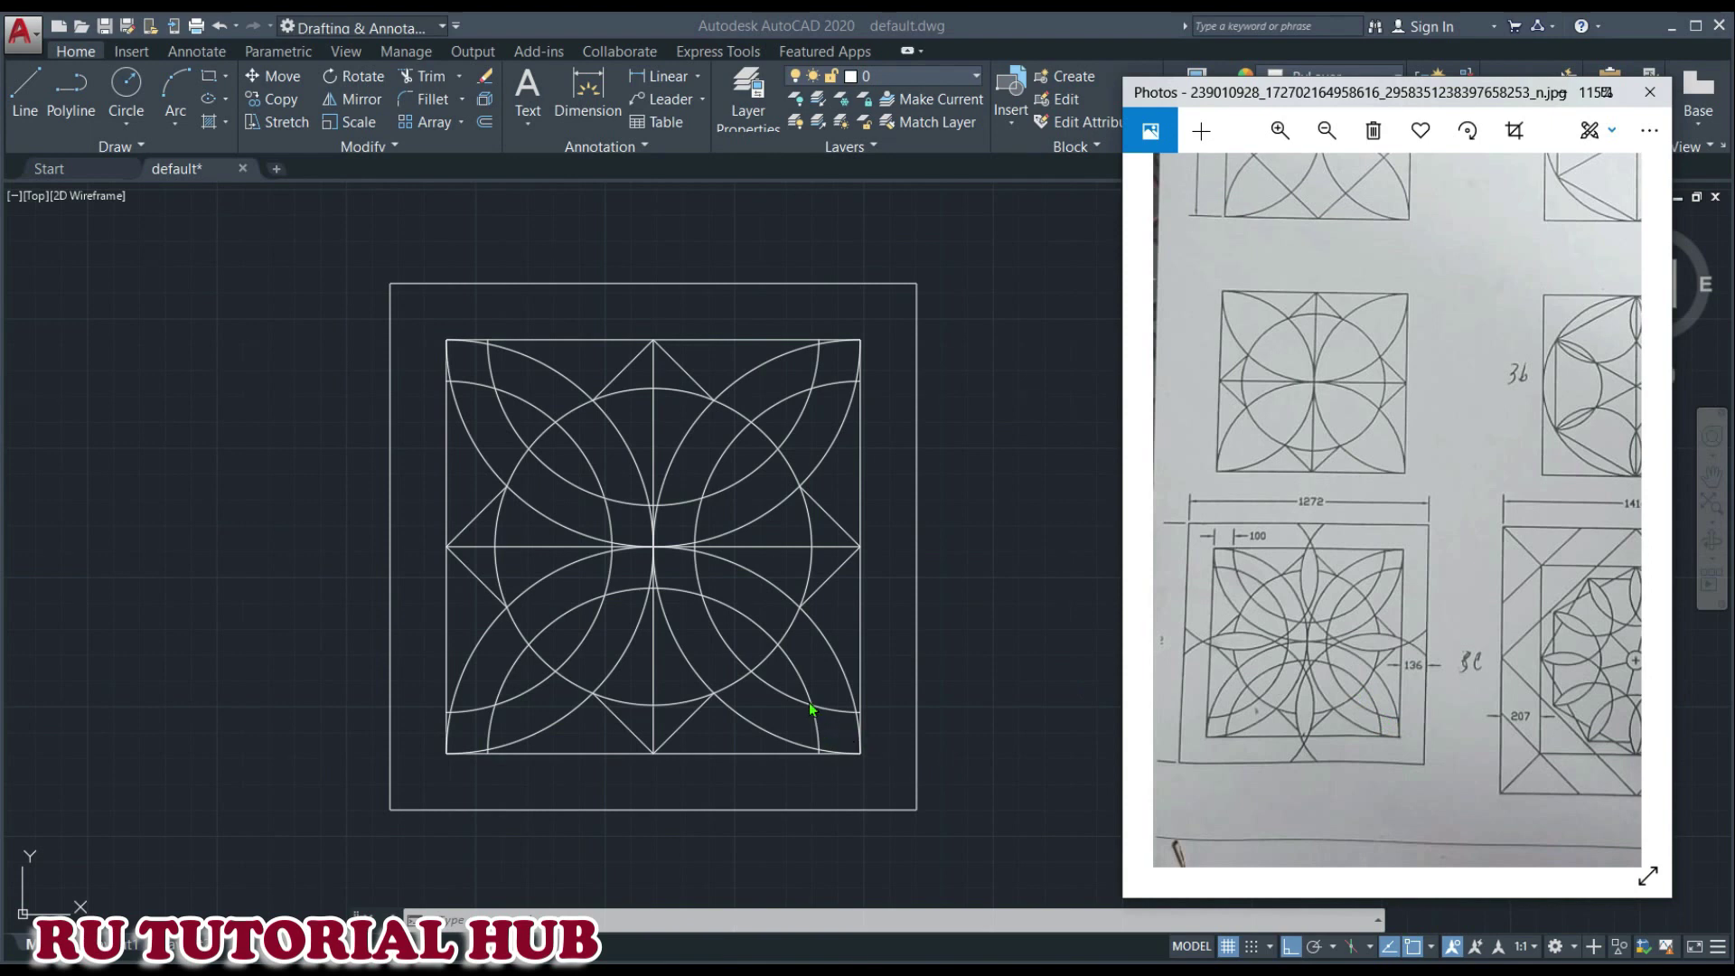
- Draw radius-415 circles centred on the inner square's lower-right and upper-right corners
{"action": "left_click", "coordinate": [947, 673]}
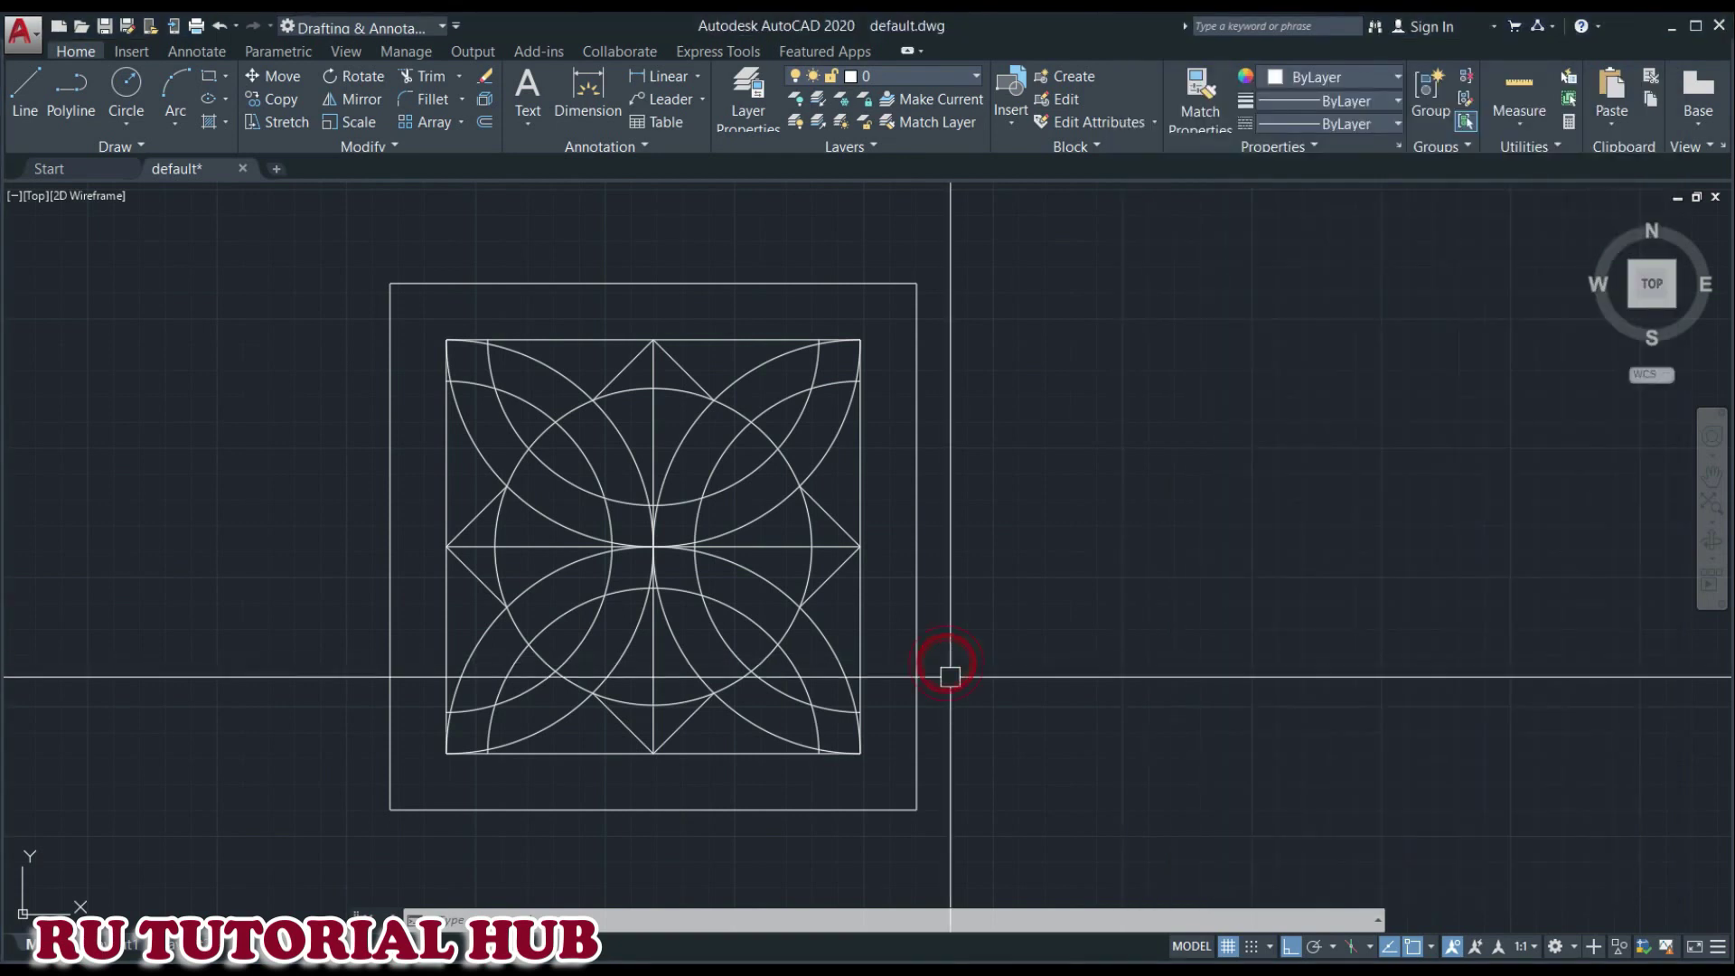
{"action": "left_click", "coordinate": [134, 95]}
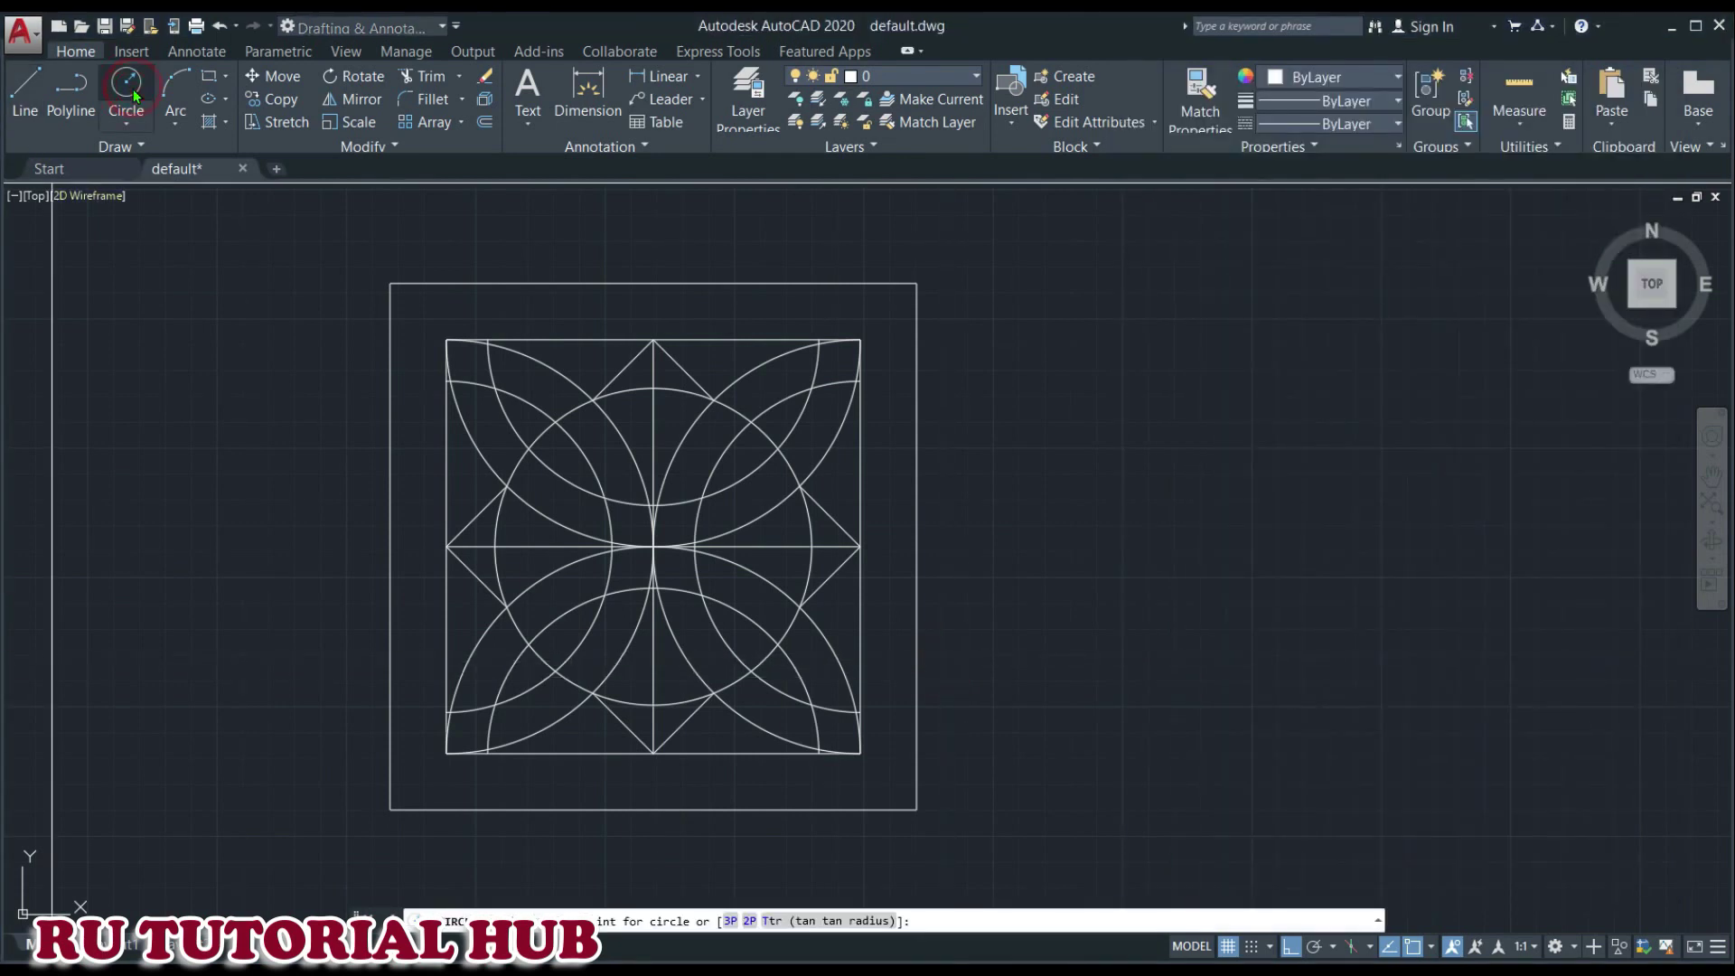
{"action": "left_click", "coordinate": [127, 126]}
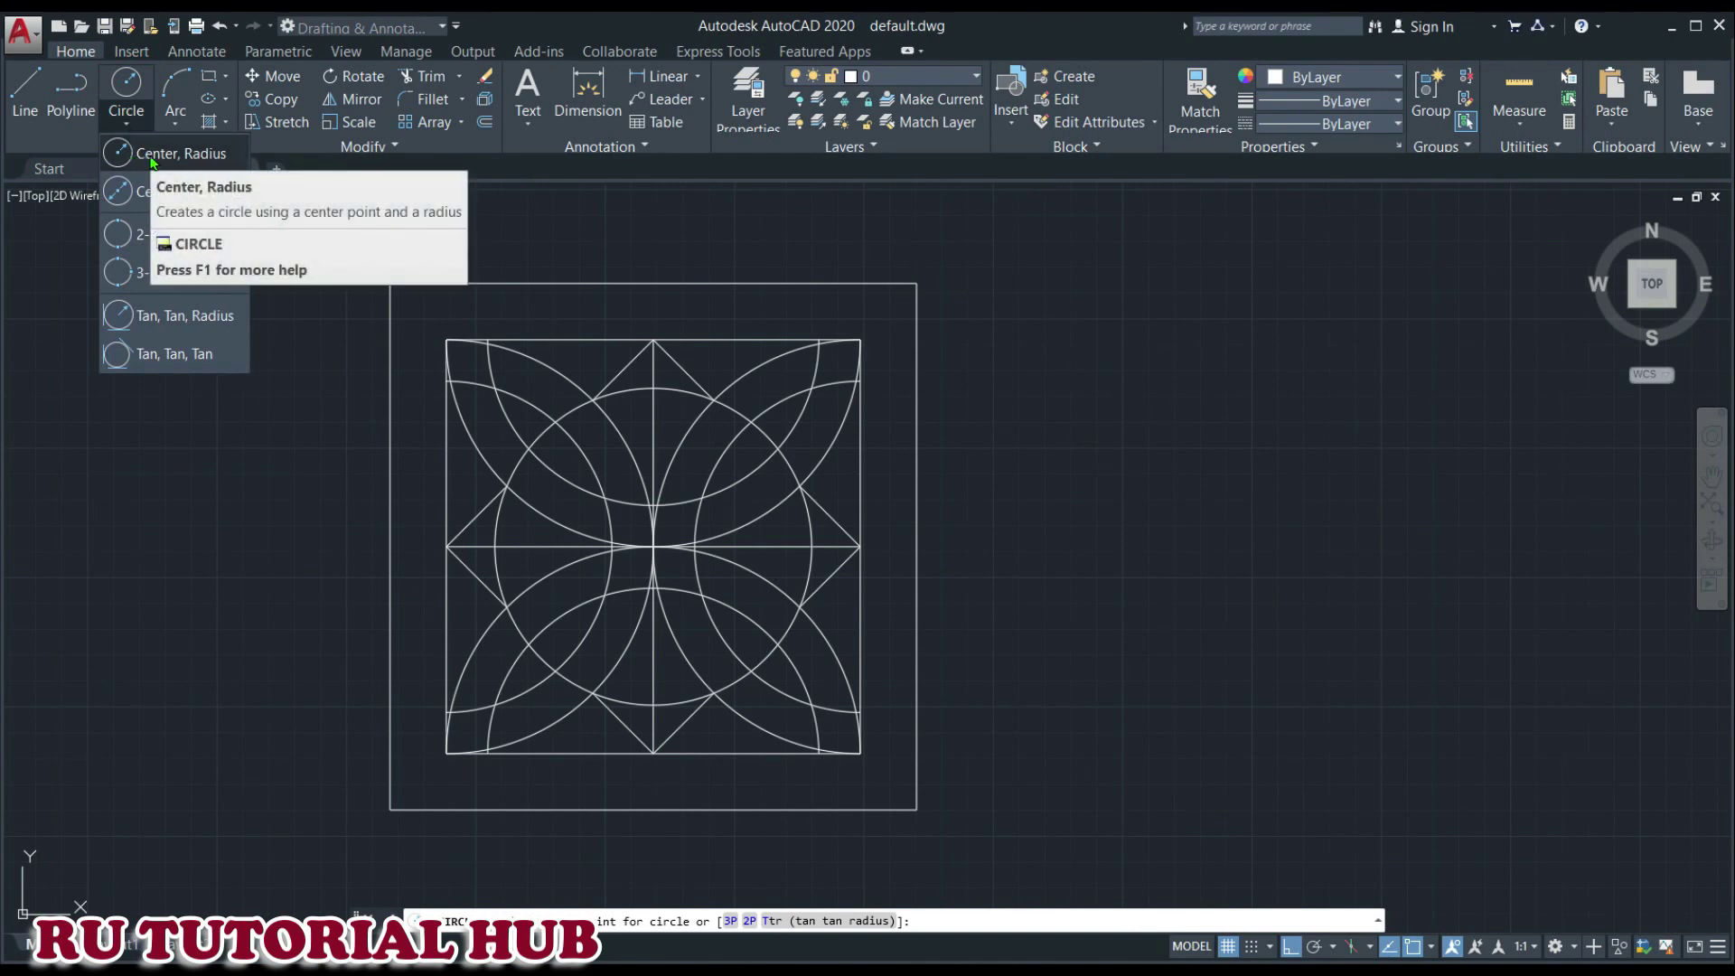
{"action": "left_click", "coordinate": [152, 156]}
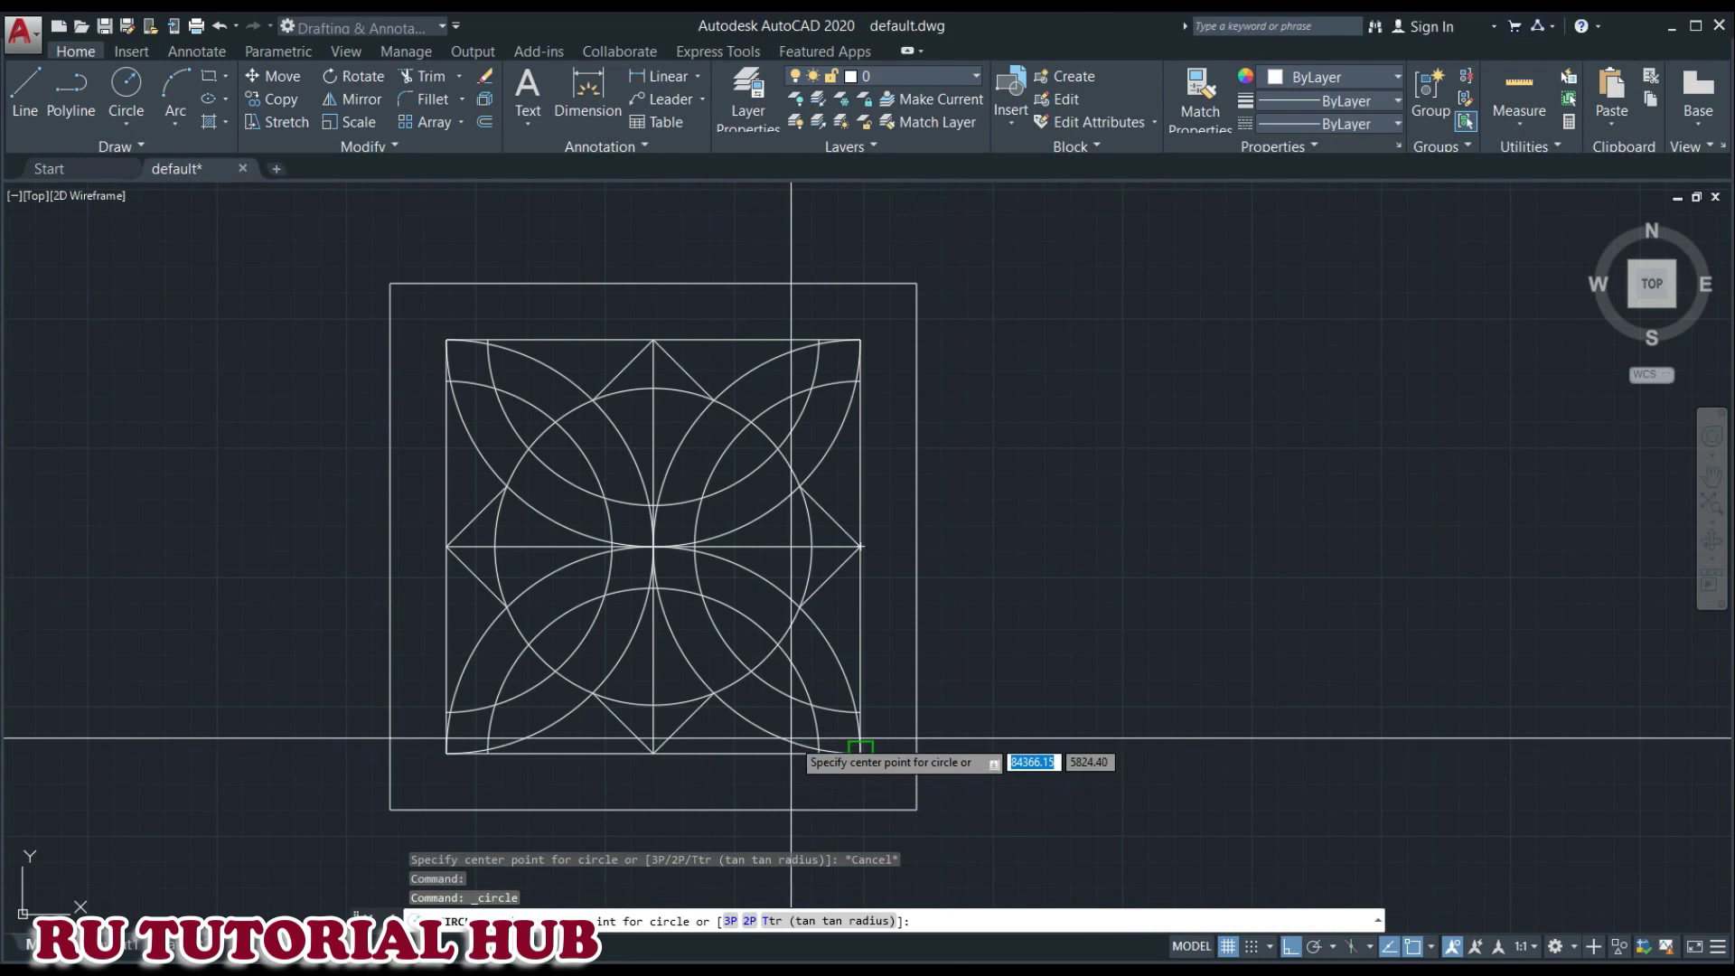
{"action": "left_click", "coordinate": [811, 704]}
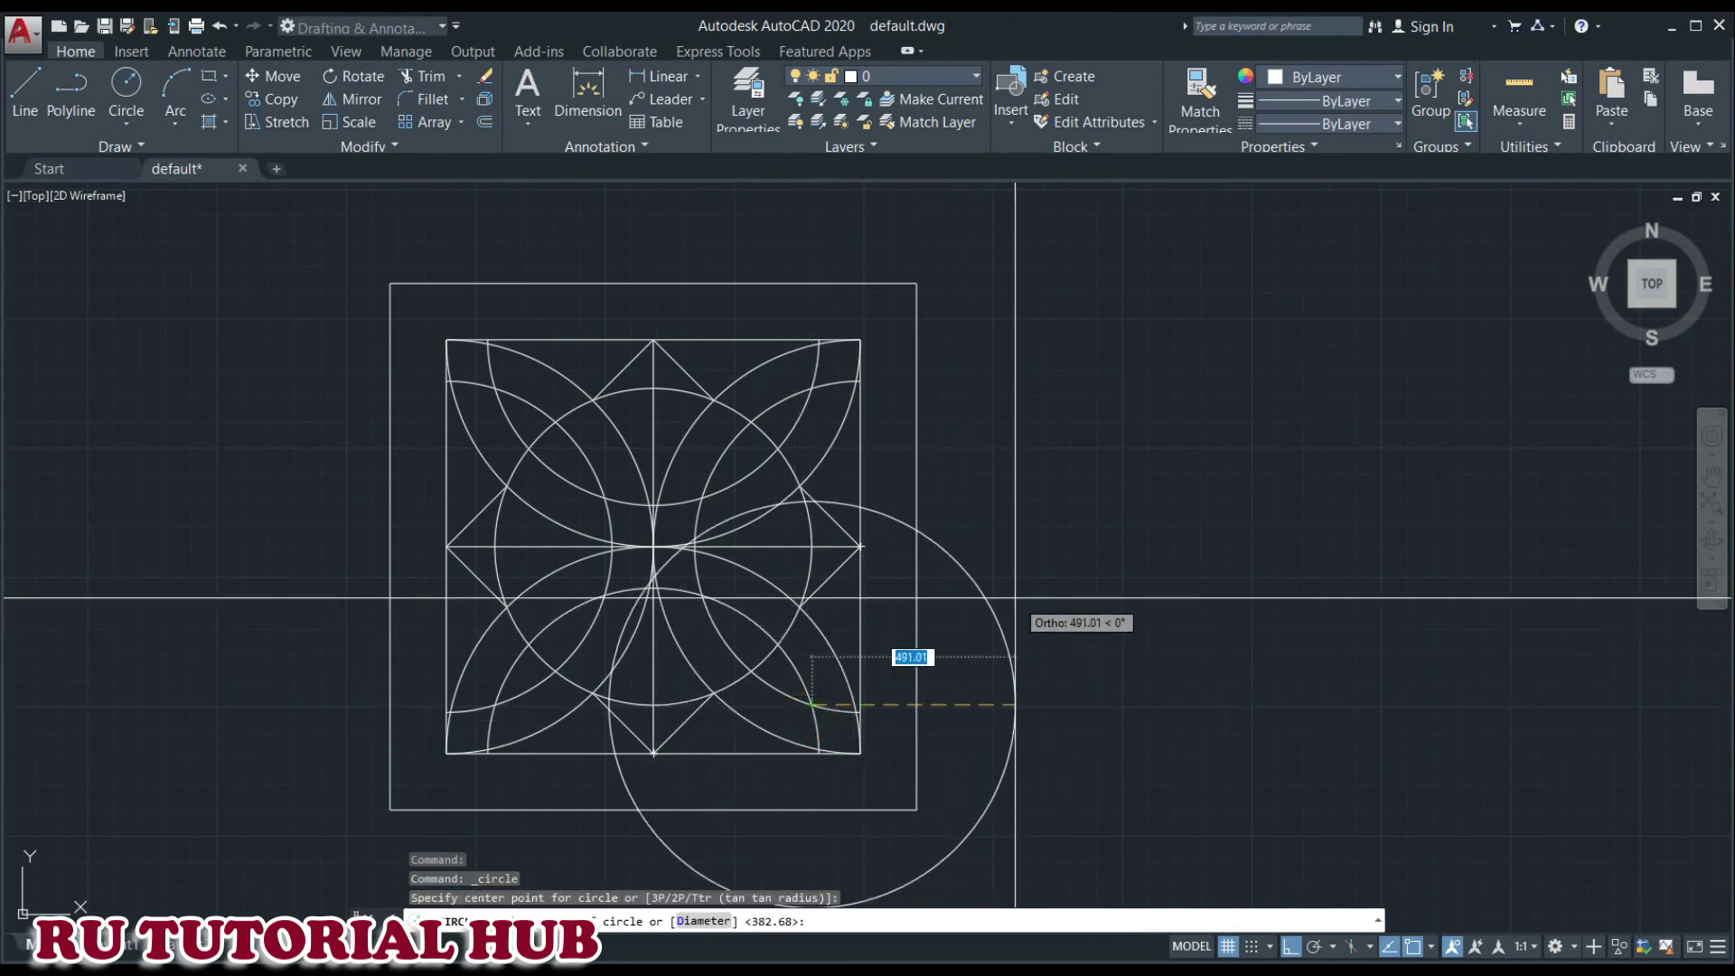
{"action": "type", "text": "415"}
{"action": "key", "text": "Return"}
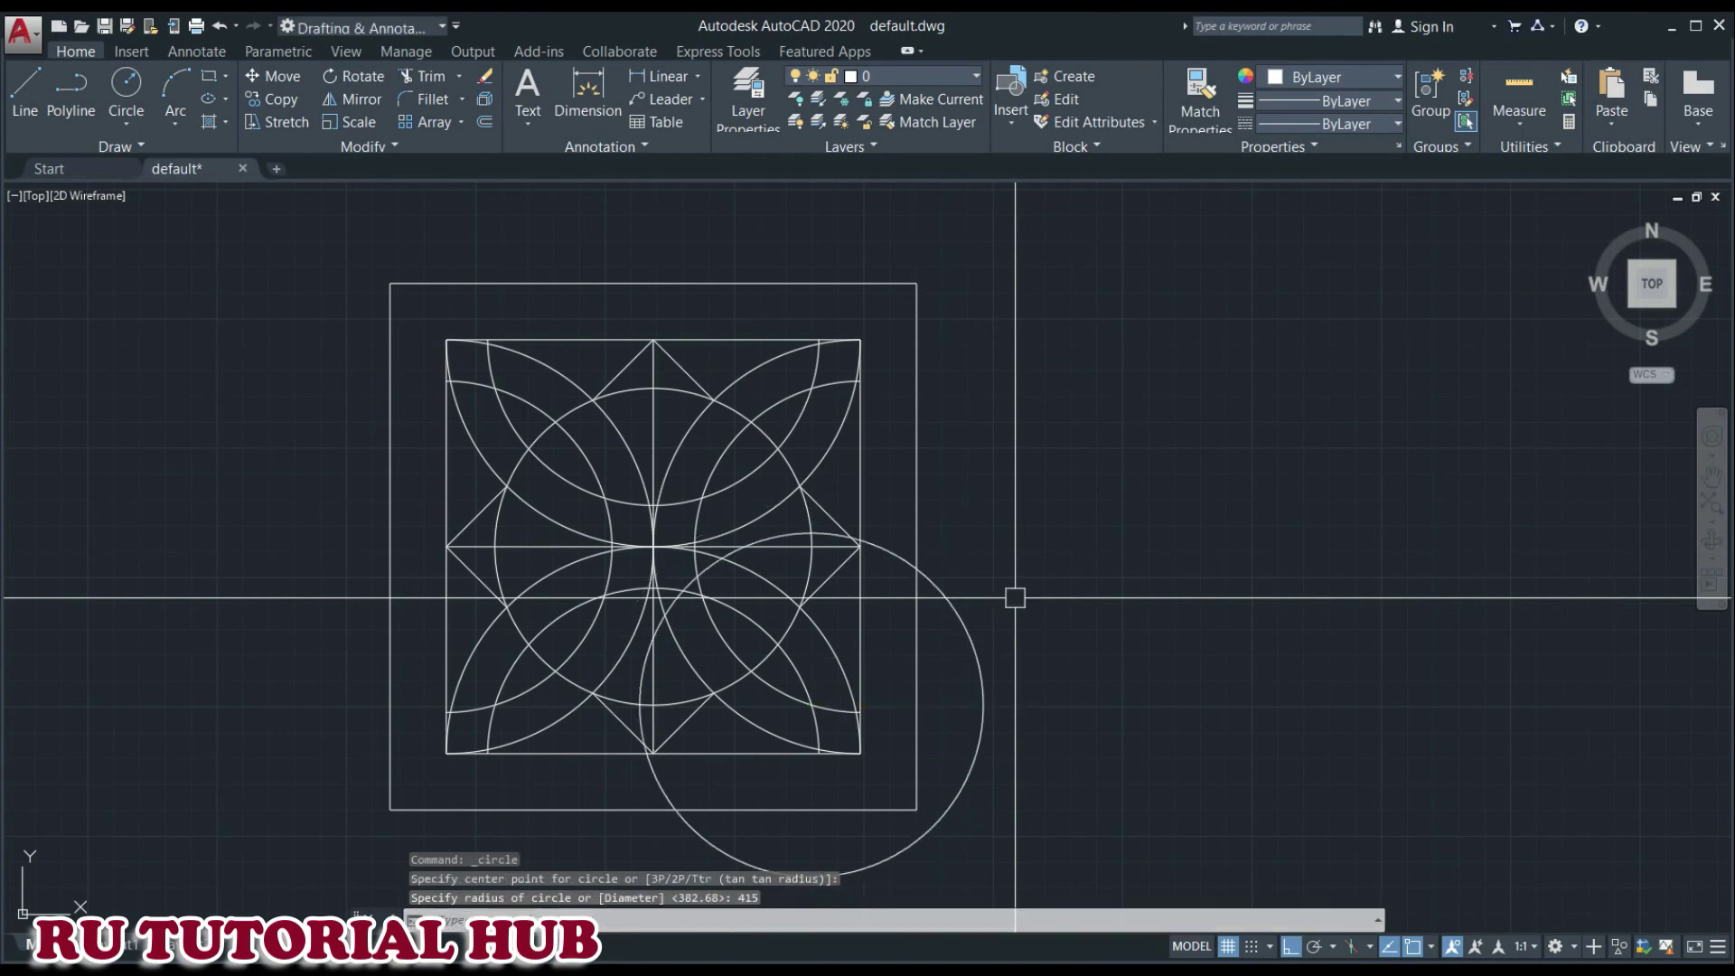
{"action": "left_click", "coordinate": [126, 86]}
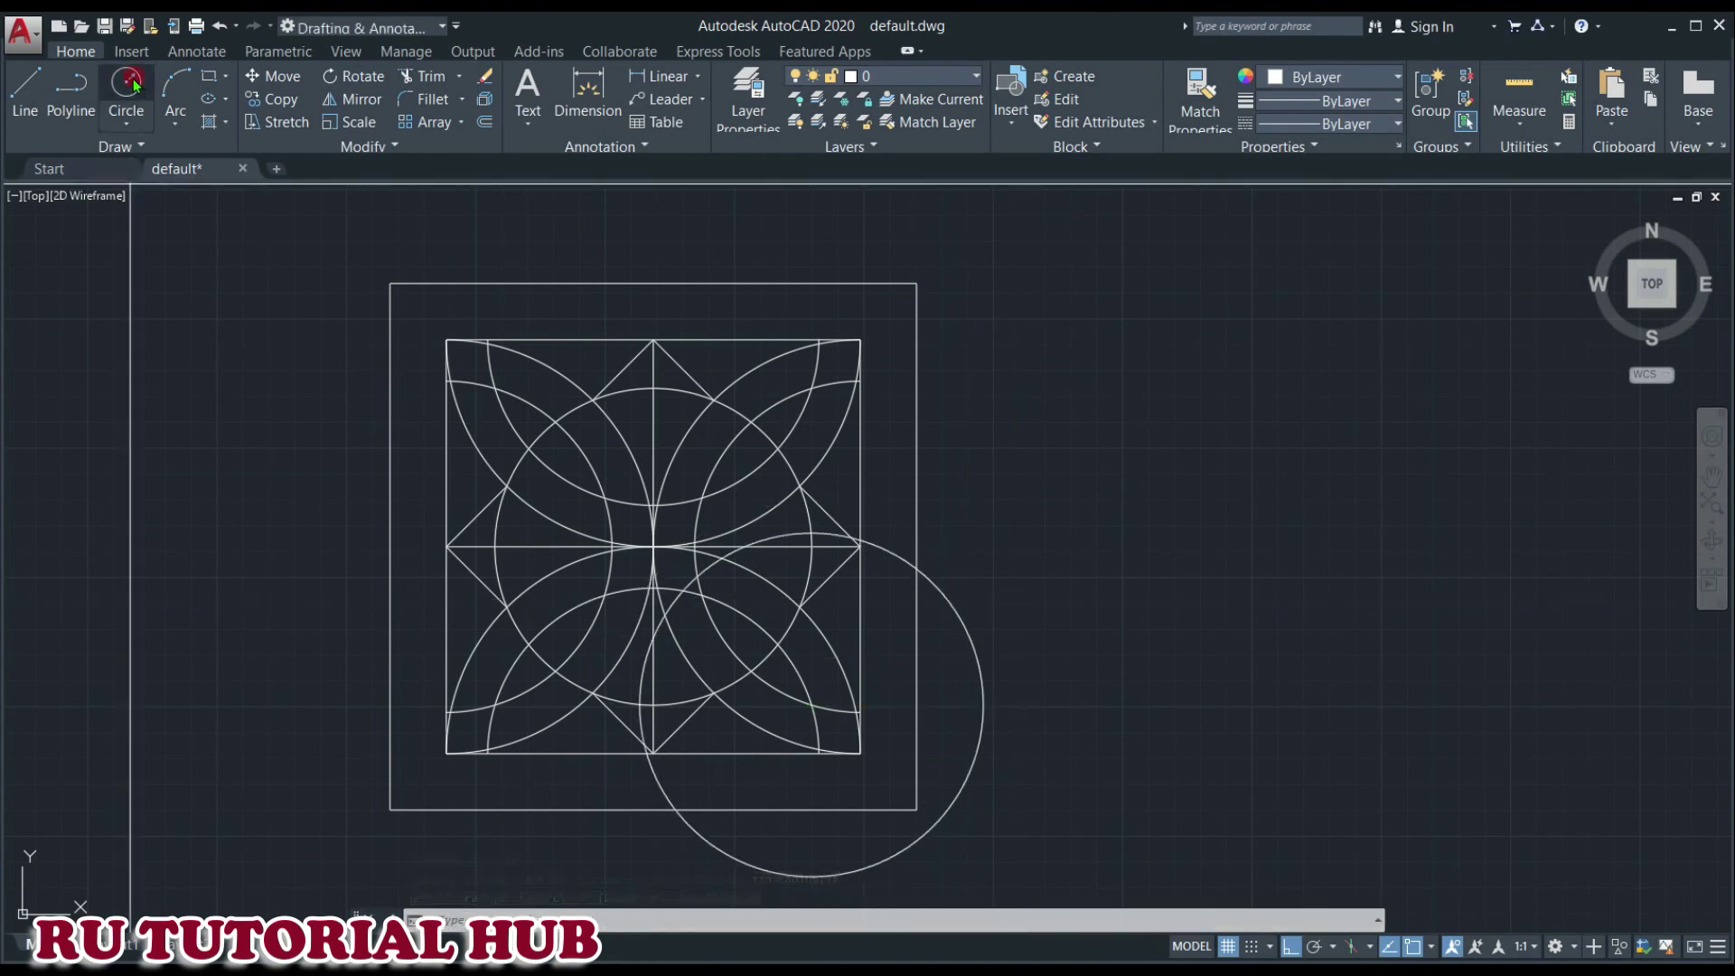
{"action": "left_click", "coordinate": [811, 389]}
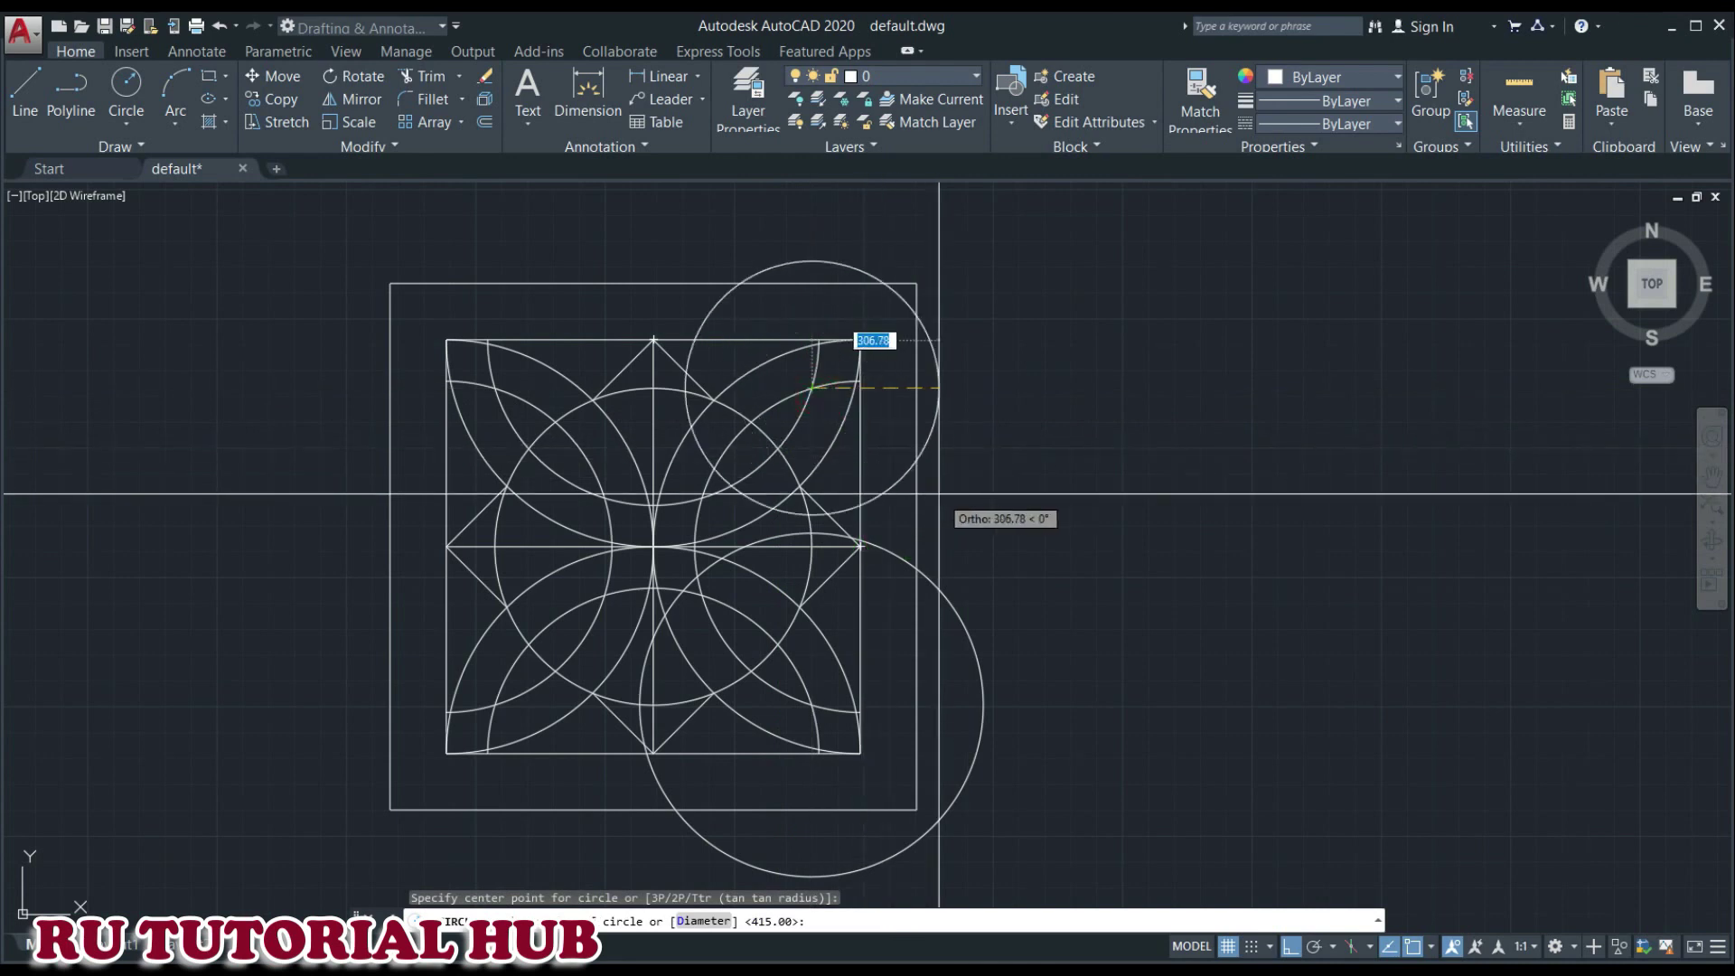
{"action": "key", "text": "BackSpace"}
{"action": "type", "text": "415"}
{"action": "key", "text": "Return"}
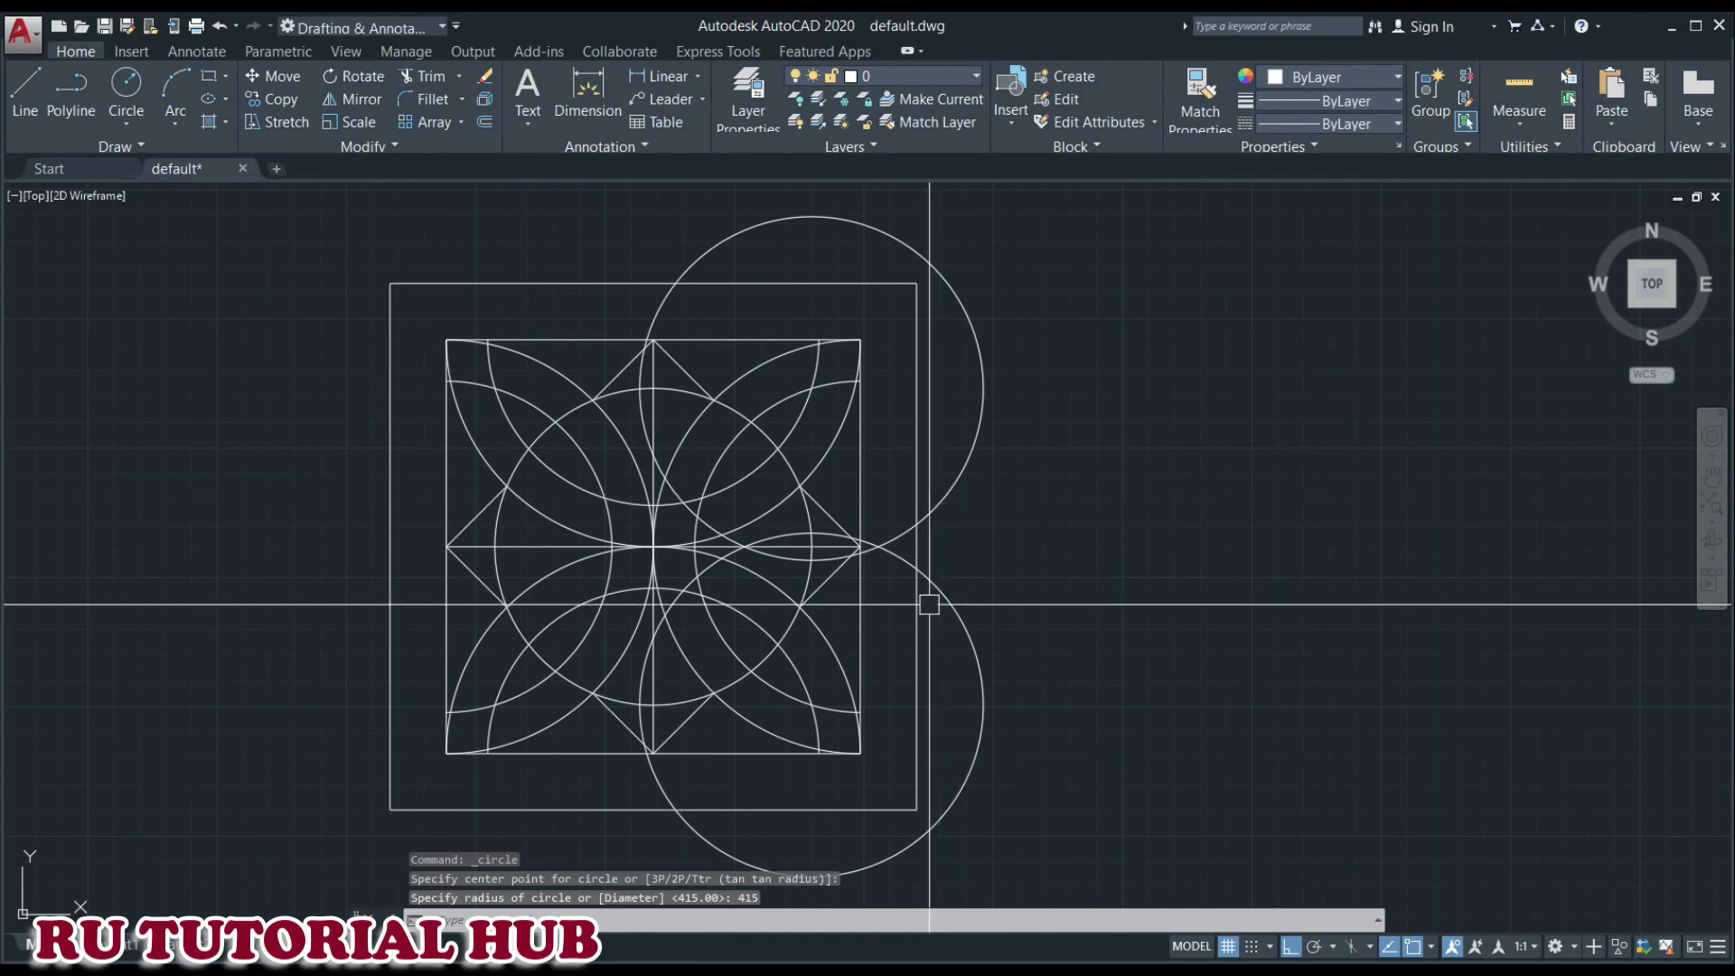
- Add radius-415 circles at the upper-left and lower-left corners, then centre the pattern in view
{"action": "left_click", "coordinate": [132, 104]}
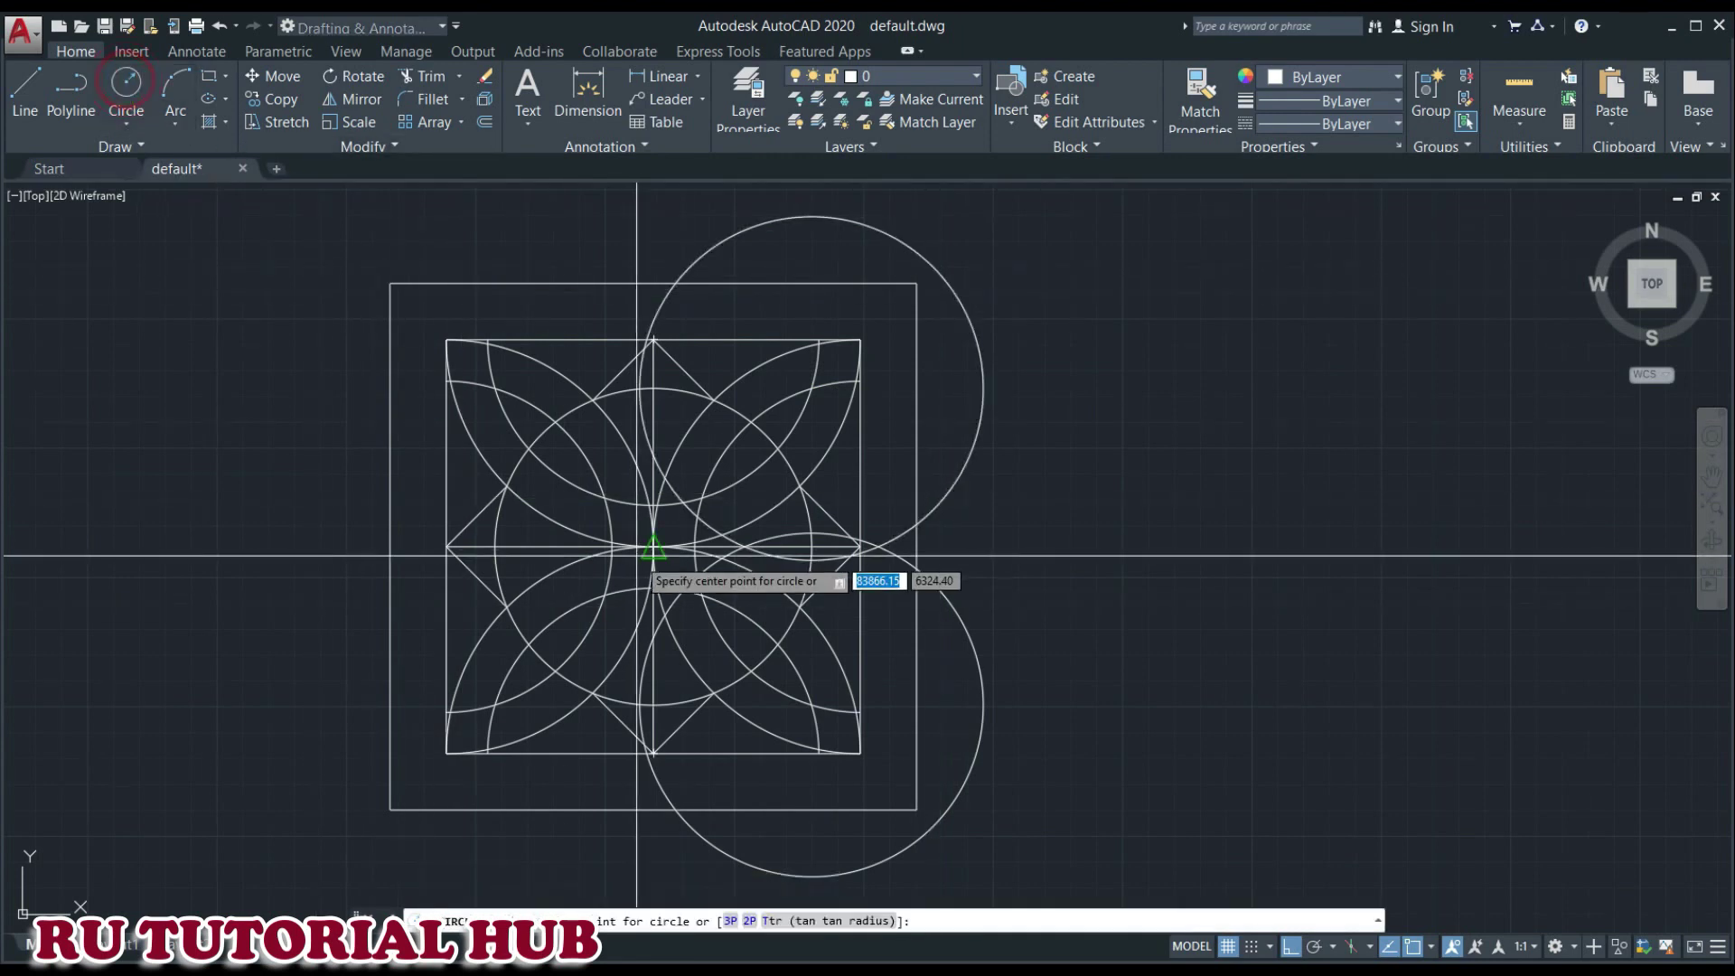
{"action": "left_click", "coordinate": [496, 389]}
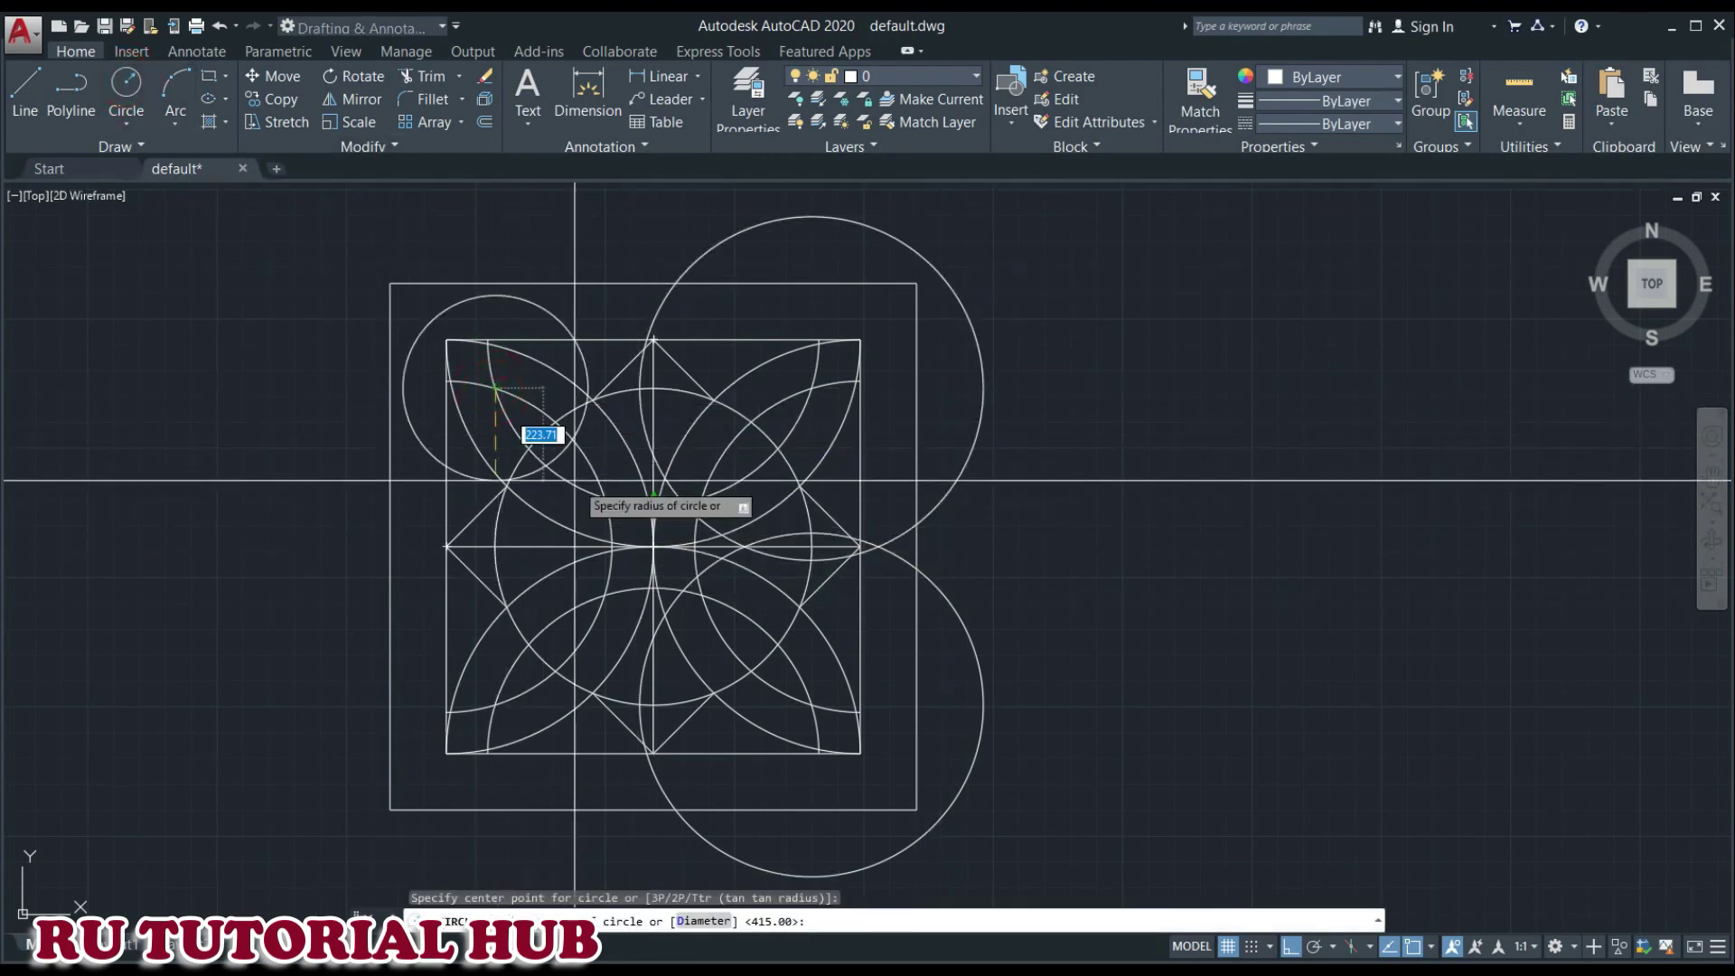
{"action": "type", "text": "415"}
{"action": "key", "text": "Return"}
{"action": "left_click", "coordinate": [132, 78]}
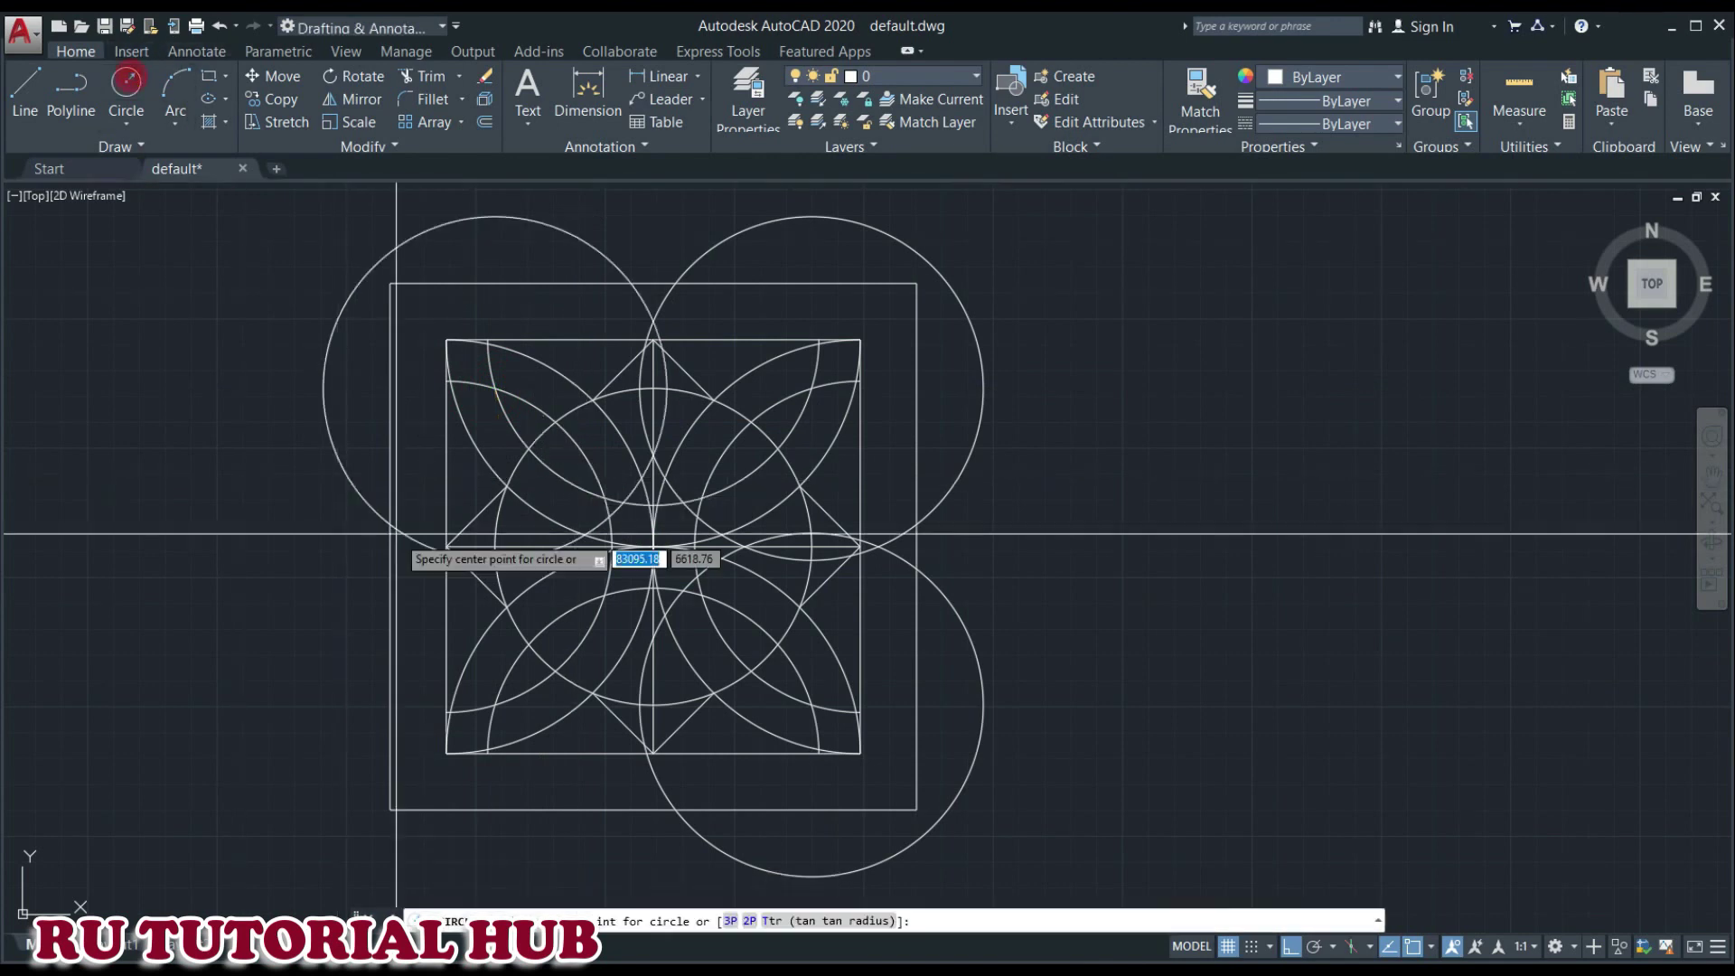
{"action": "left_click", "coordinate": [492, 703]}
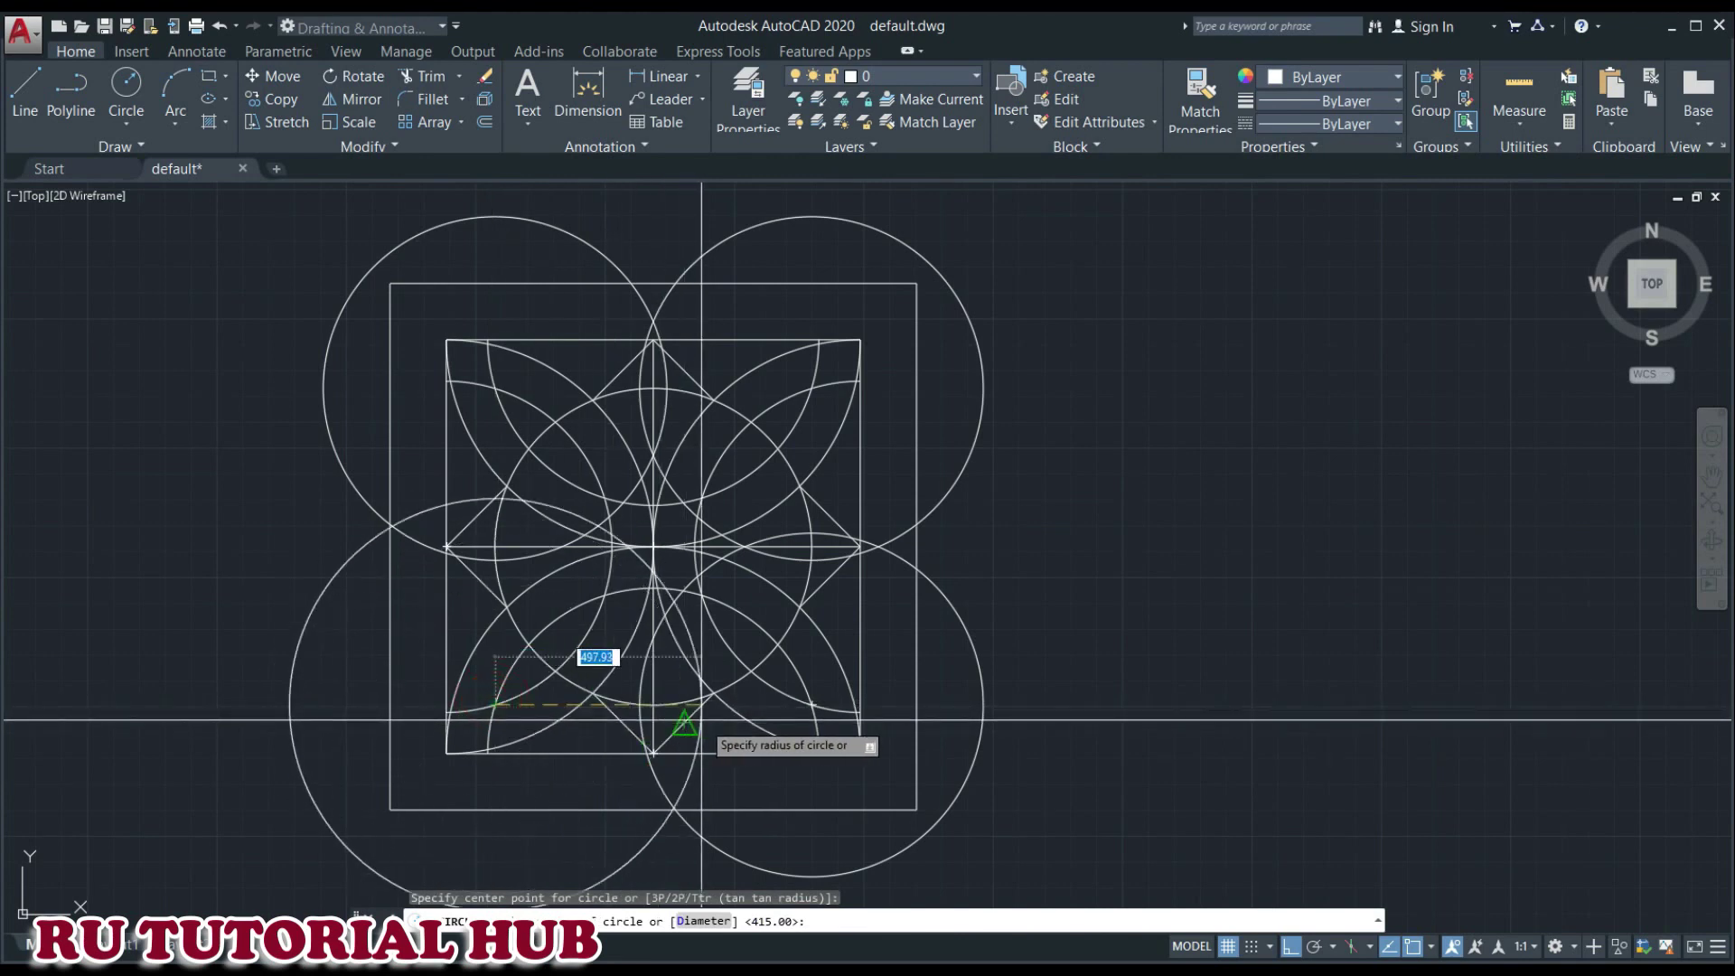
{"action": "type", "text": "415"}
{"action": "key", "text": "Return"}
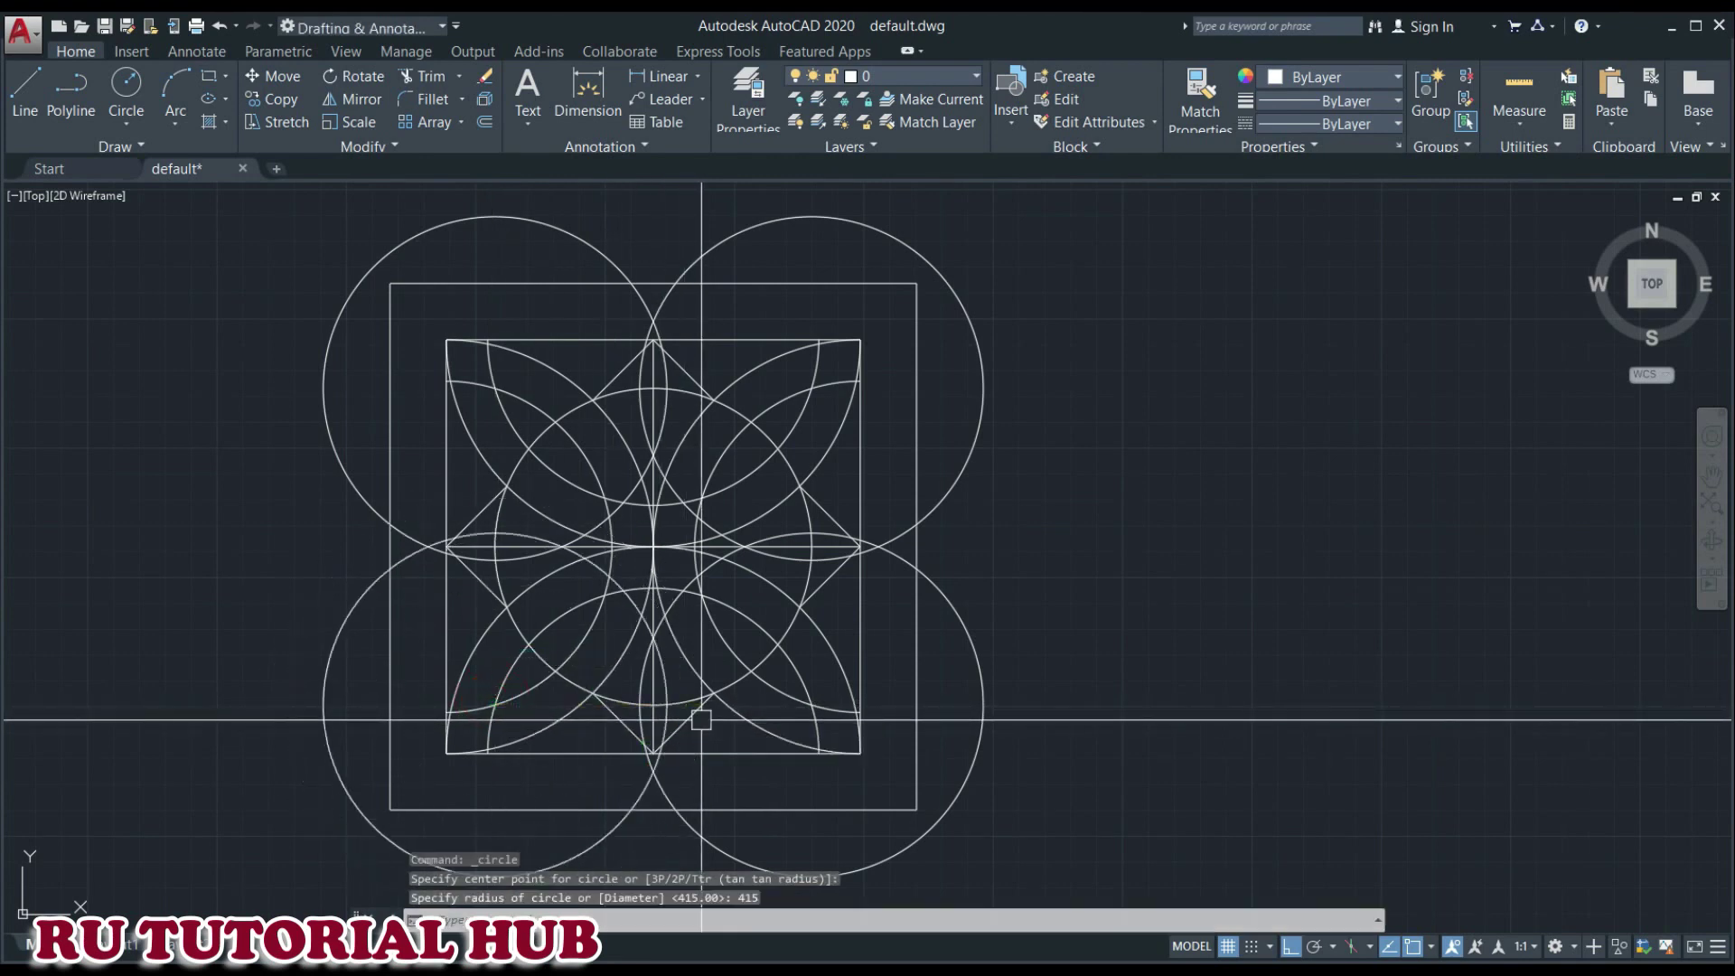
{"action": "scroll", "coordinate": [965, 470], "scroll_direction": "up", "scroll_amount": 2}
{"action": "scroll", "coordinate": [1375, 589], "scroll_direction": "down", "scroll_amount": 2}
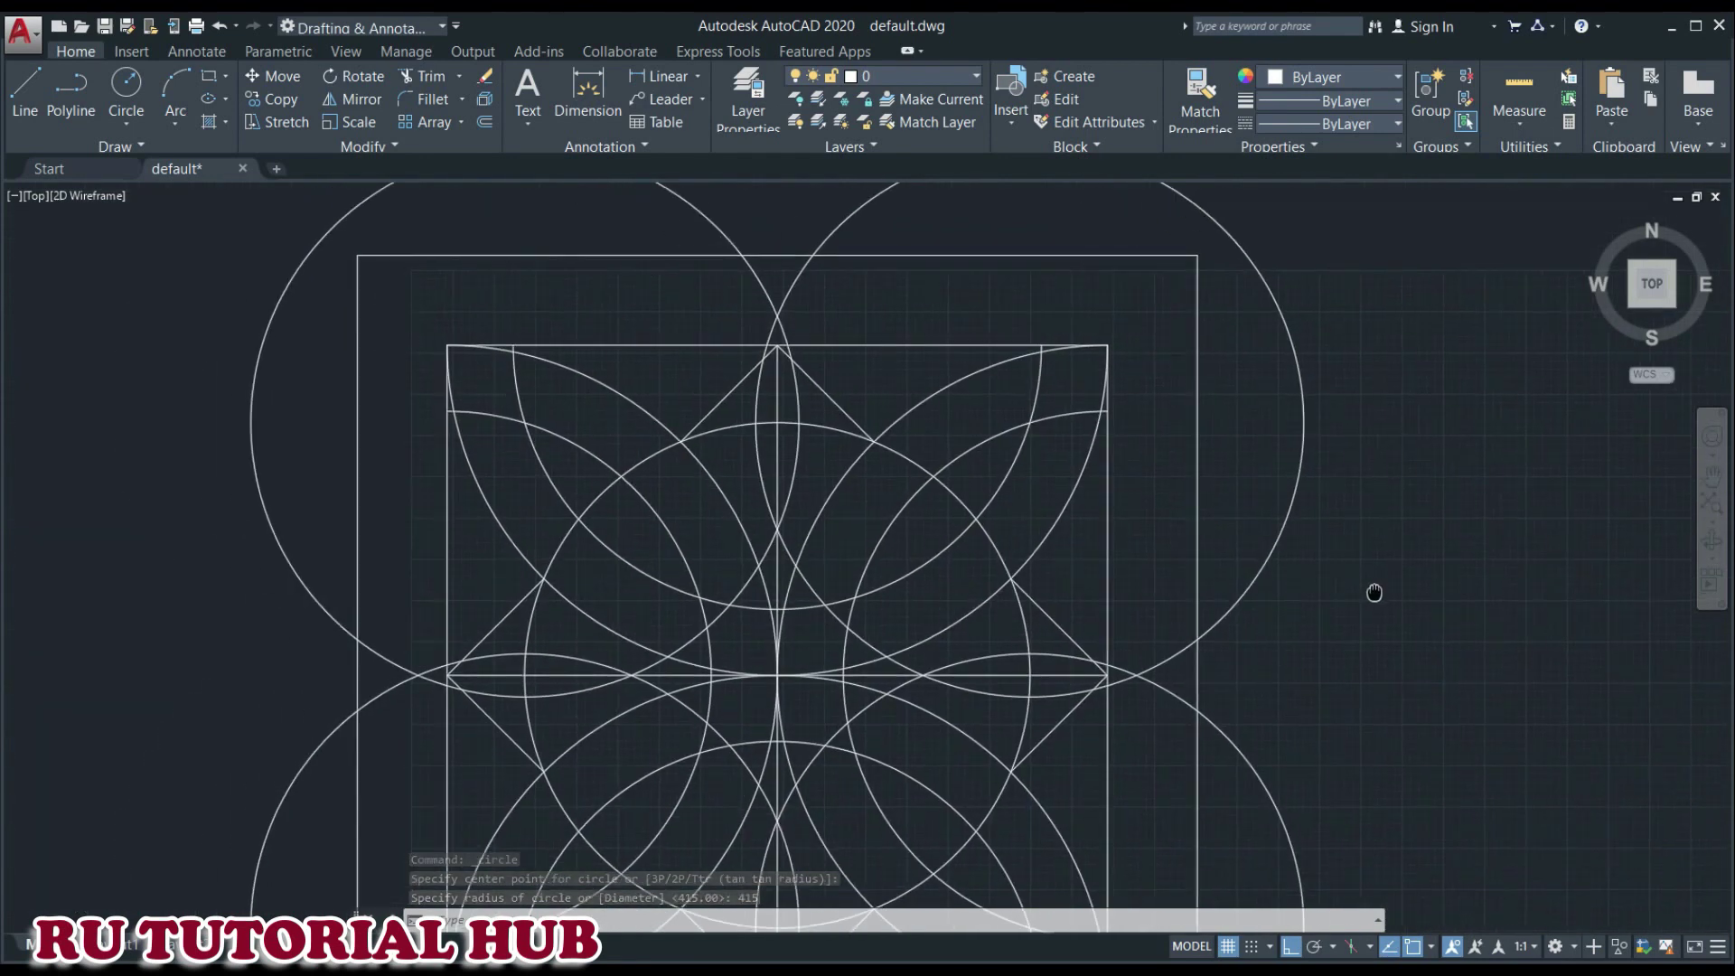
{"action": "scroll", "coordinate": [1401, 597], "scroll_direction": "down", "scroll_amount": 2}
{"action": "mouse_move", "coordinate": [1422, 600]}
{"action": "middle_mouse_down"}
{"action": "mouse_move", "coordinate": [1271, 549]}
{"action": "mouse_move", "coordinate": [1241, 516]}
{"action": "middle_mouse_up"}
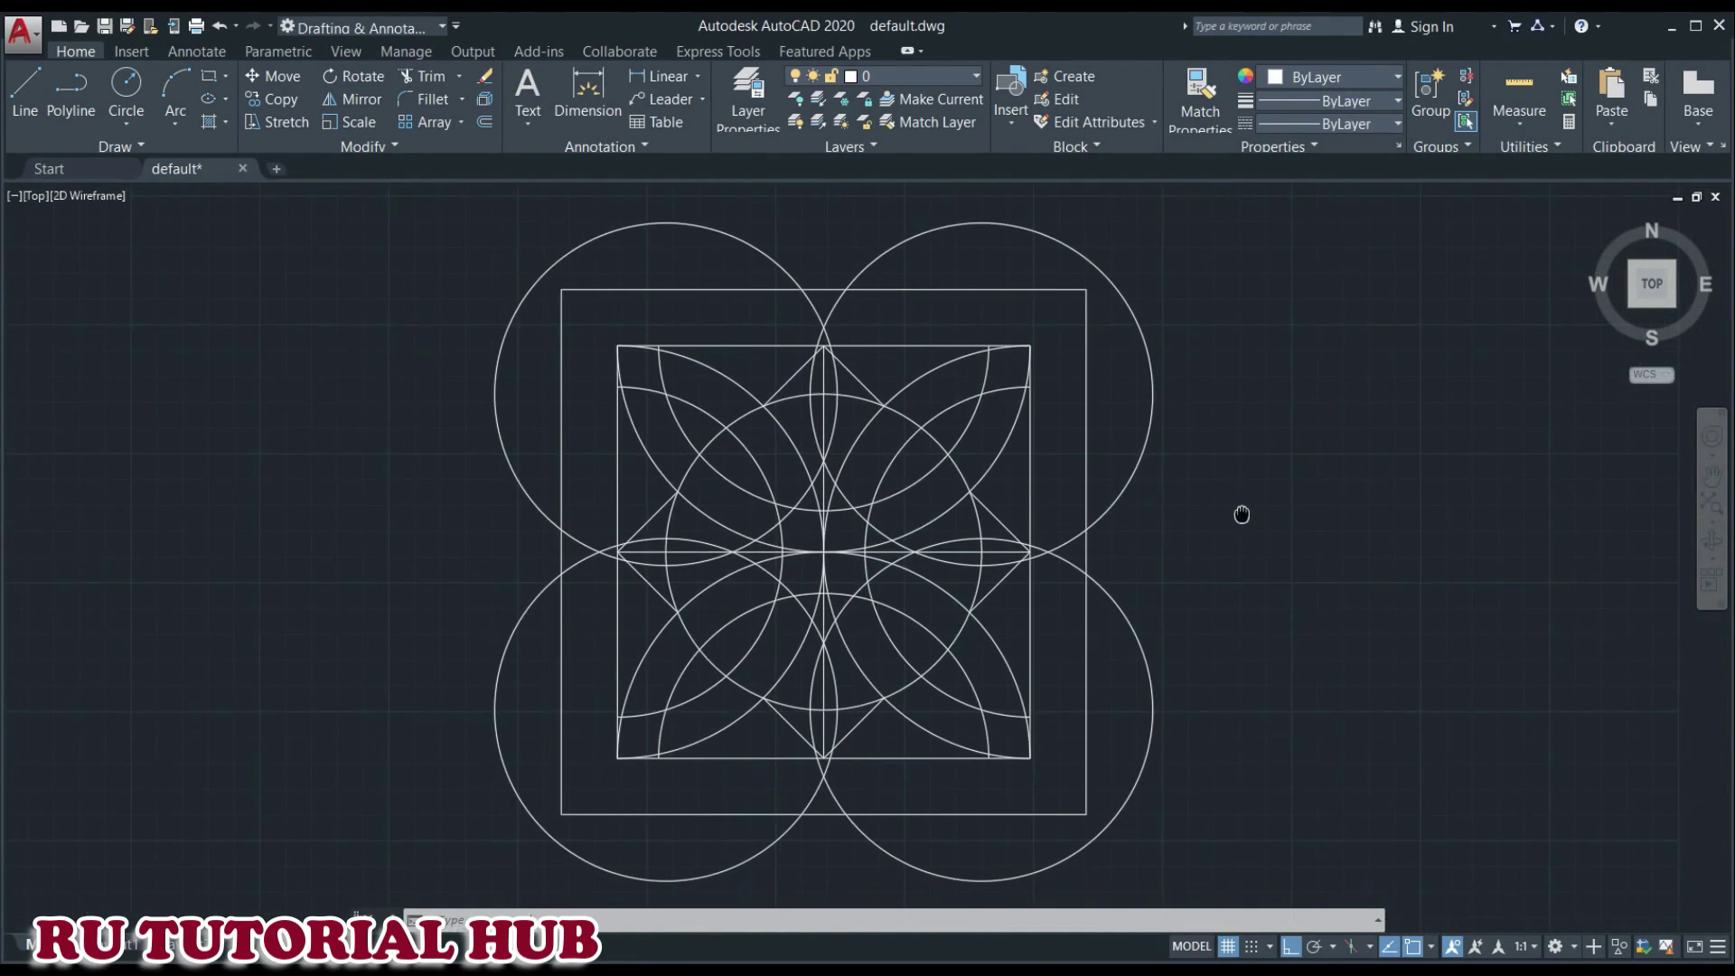
- Trim away each radius-415 circle's outer arc lying beyond the square frame
{"action": "key", "text": "Escape"}
{"action": "key", "text": "Escape"}
{"action": "key", "text": "Escape"}
{"action": "type", "text": "TR"}
{"action": "key", "text": "Return"}
{"action": "key", "text": "Return"}
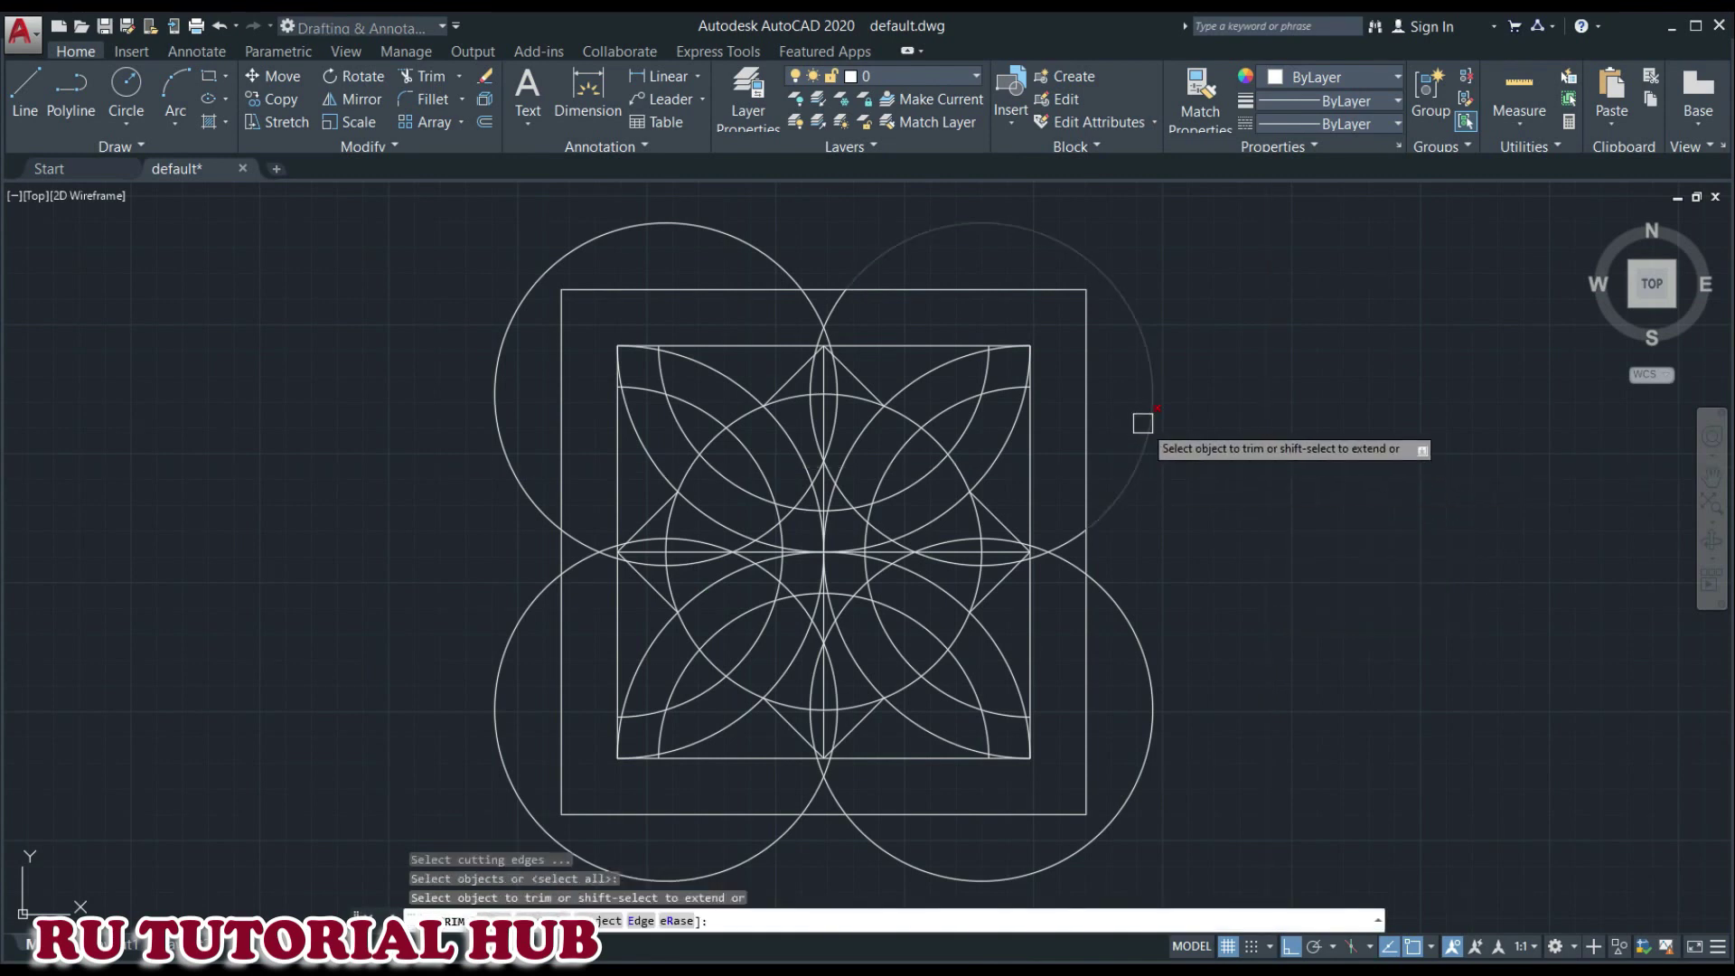
{"action": "left_click", "coordinate": [1143, 423]}
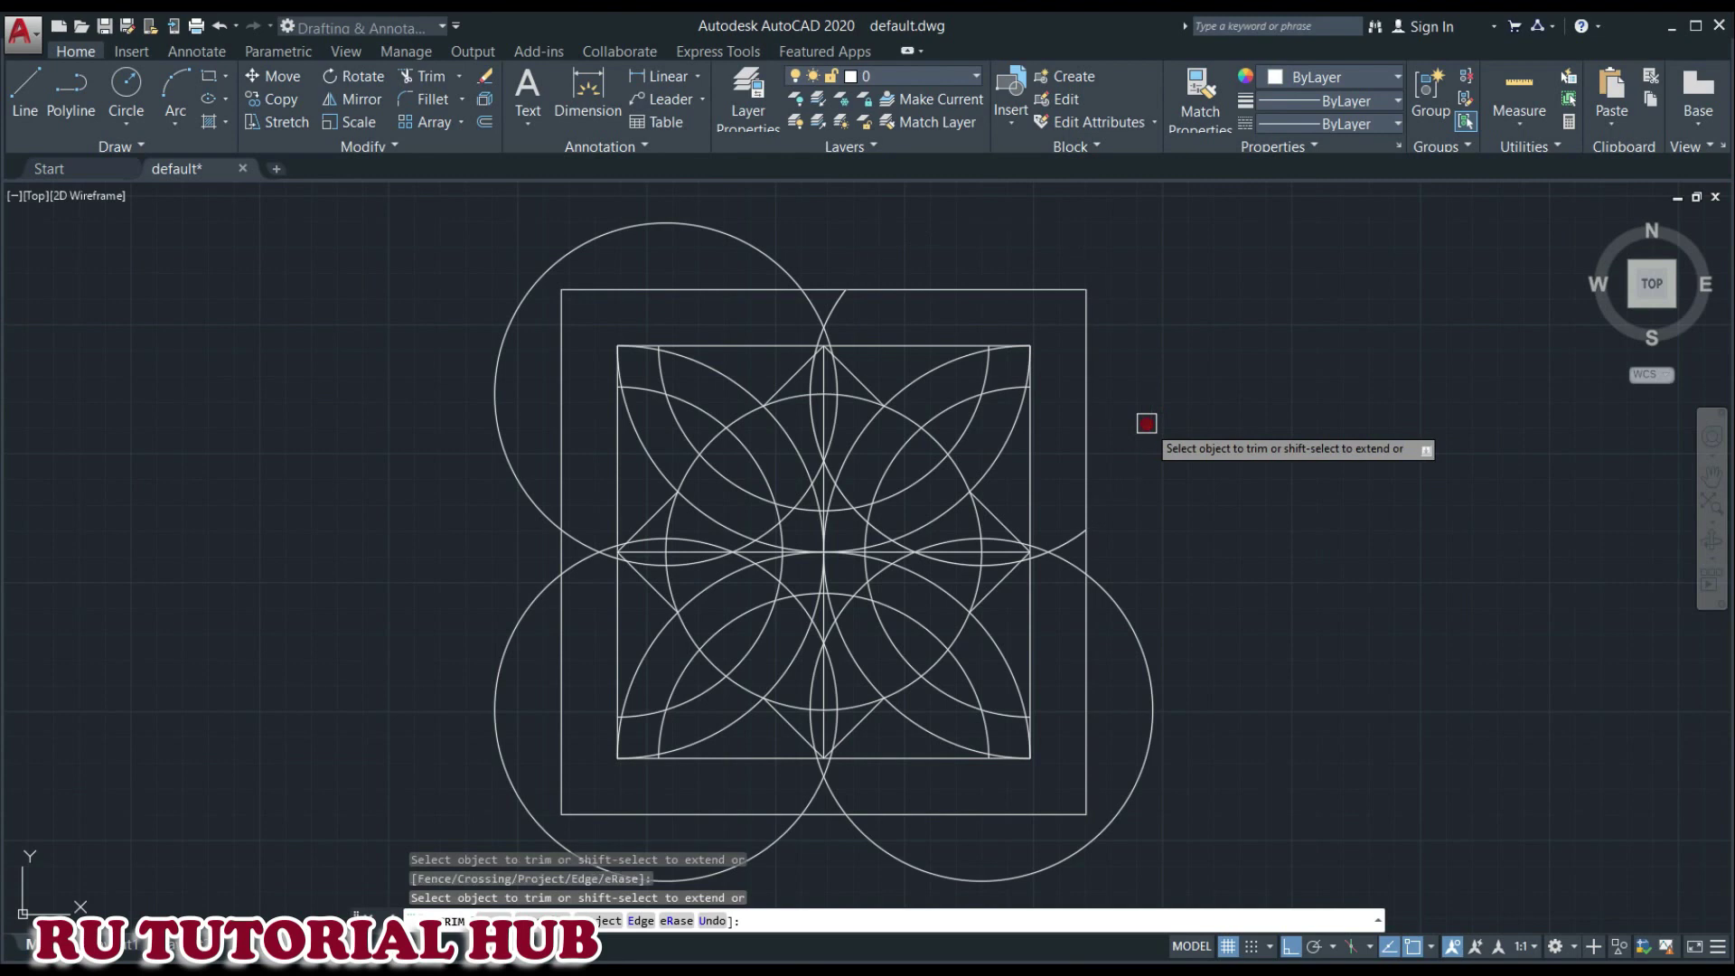
{"action": "left_click", "coordinate": [609, 242]}
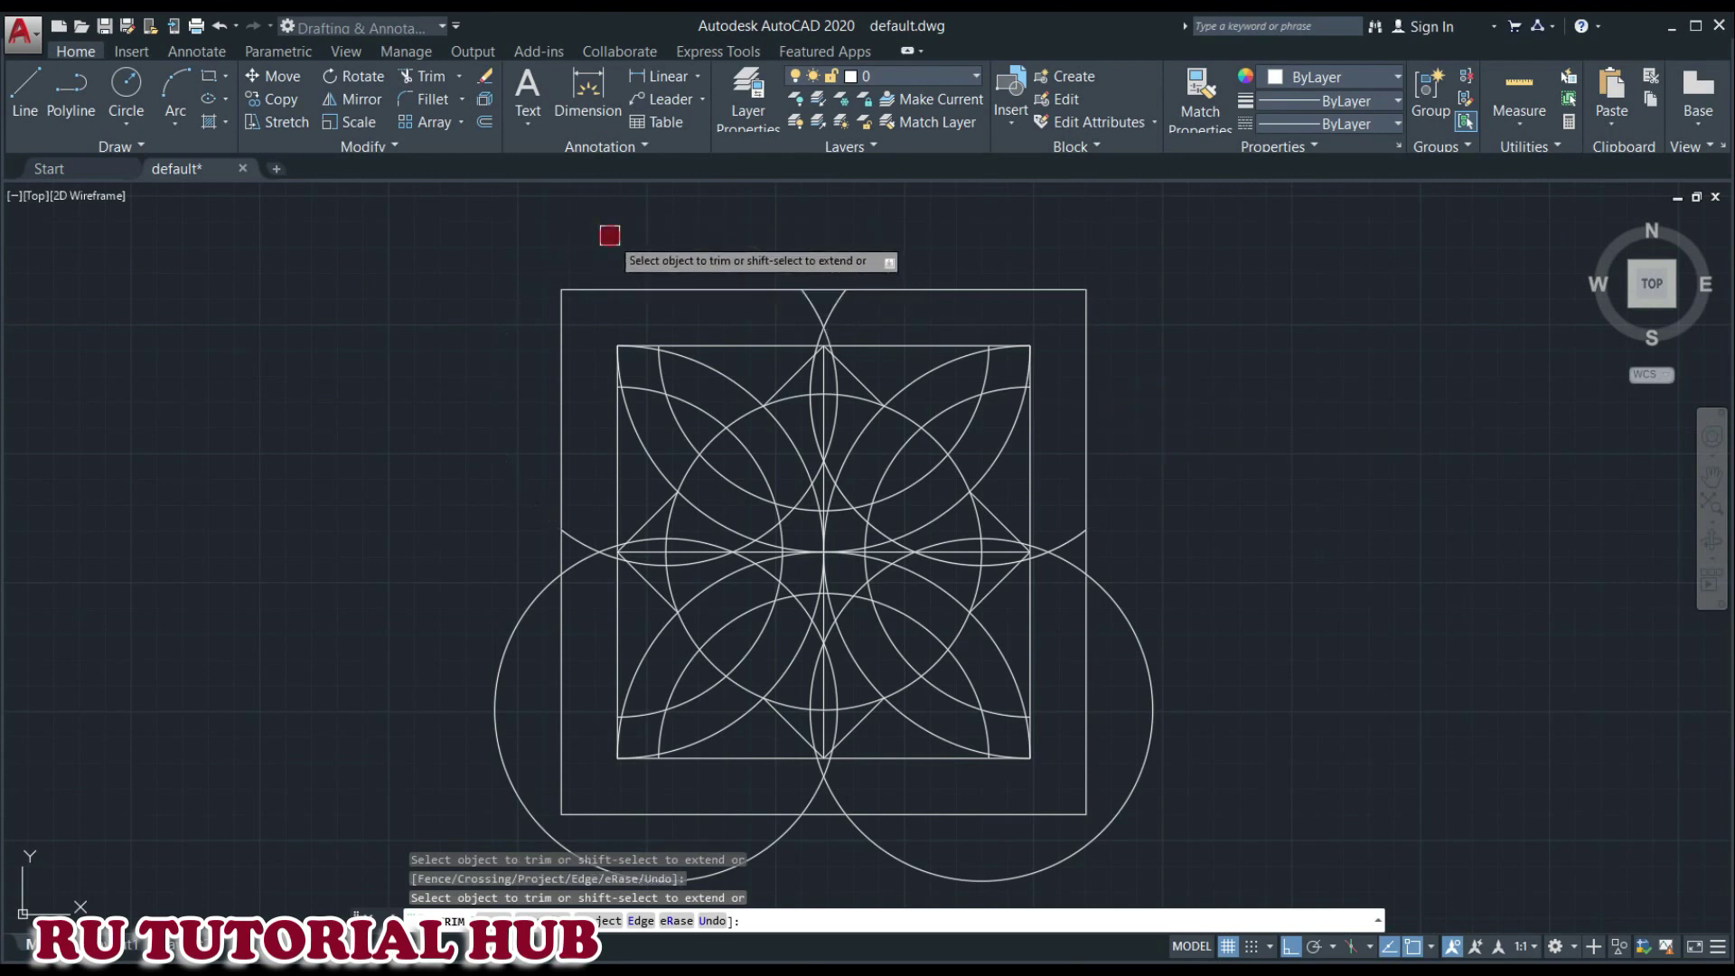
{"action": "left_click", "coordinate": [519, 629]}
{"action": "left_click", "coordinate": [1146, 767]}
{"action": "key", "text": "alt+Tab"}
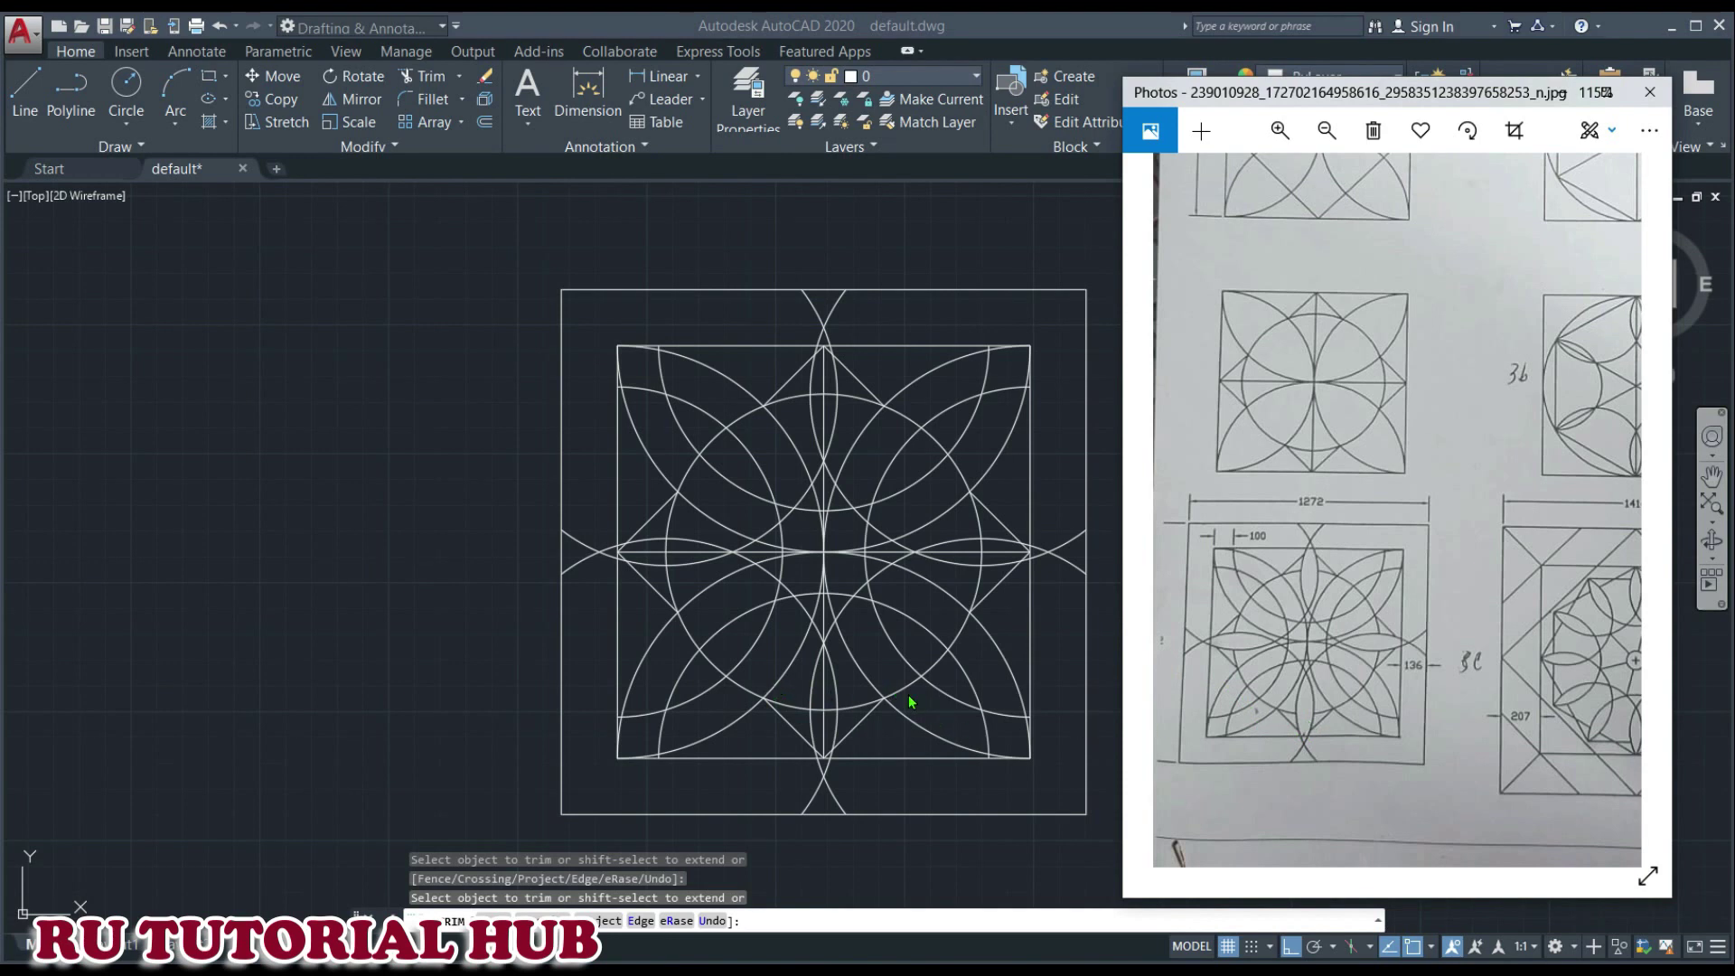
- Delete the vertical and horizontal centre construction lines from the third pattern
{"action": "scroll", "coordinate": [911, 694], "scroll_direction": "up", "scroll_amount": 3}
{"action": "scroll", "coordinate": [911, 694], "scroll_direction": "up", "scroll_amount": 1}
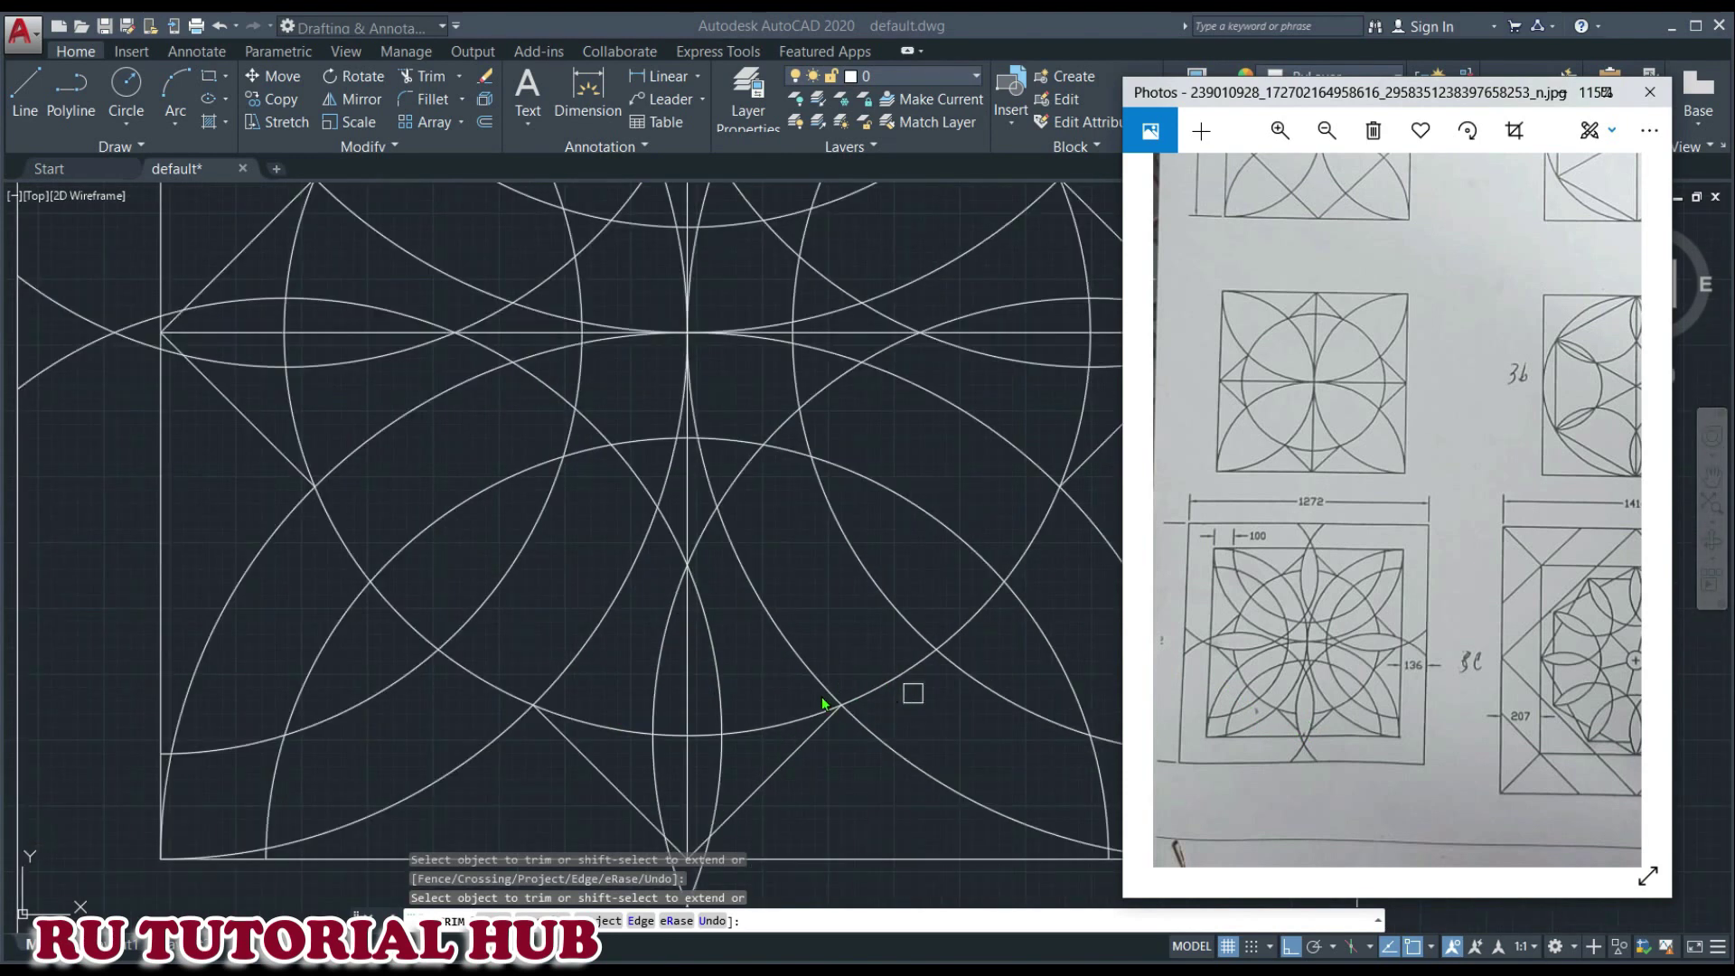
{"action": "left_click", "coordinate": [700, 696]}
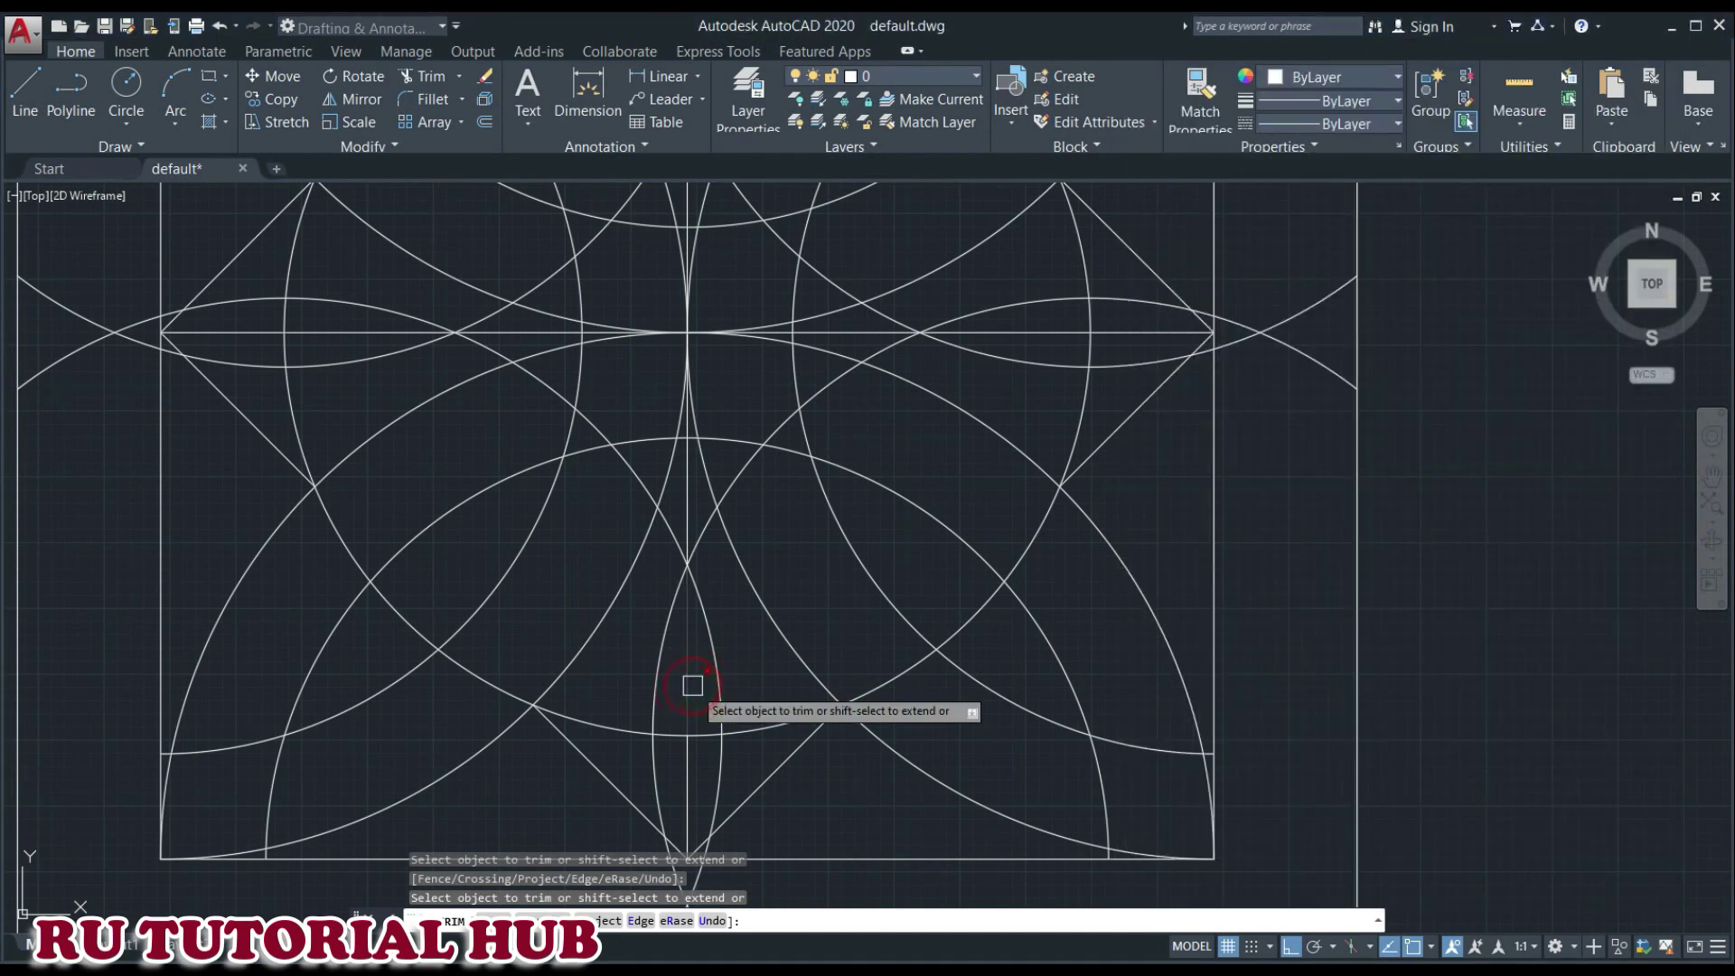
{"action": "key", "text": "Escape"}
{"action": "key", "text": "Escape"}
{"action": "key", "text": "Escape"}
{"action": "key", "text": "Escape"}
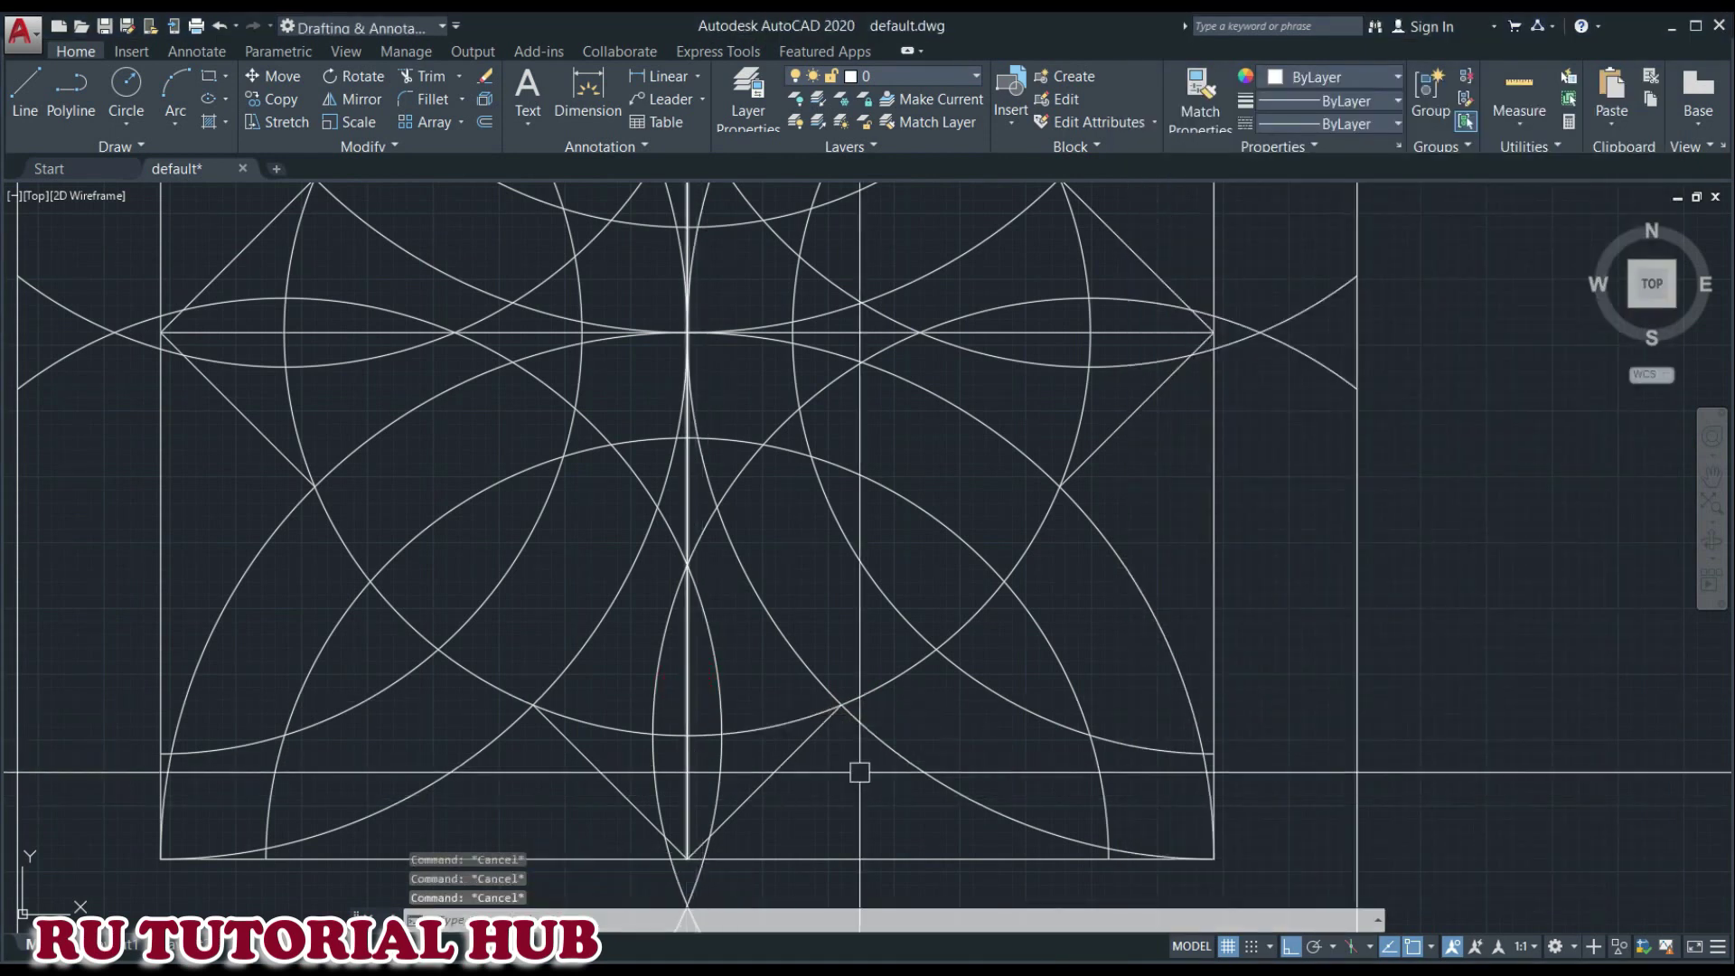
{"action": "left_click", "coordinate": [688, 691]}
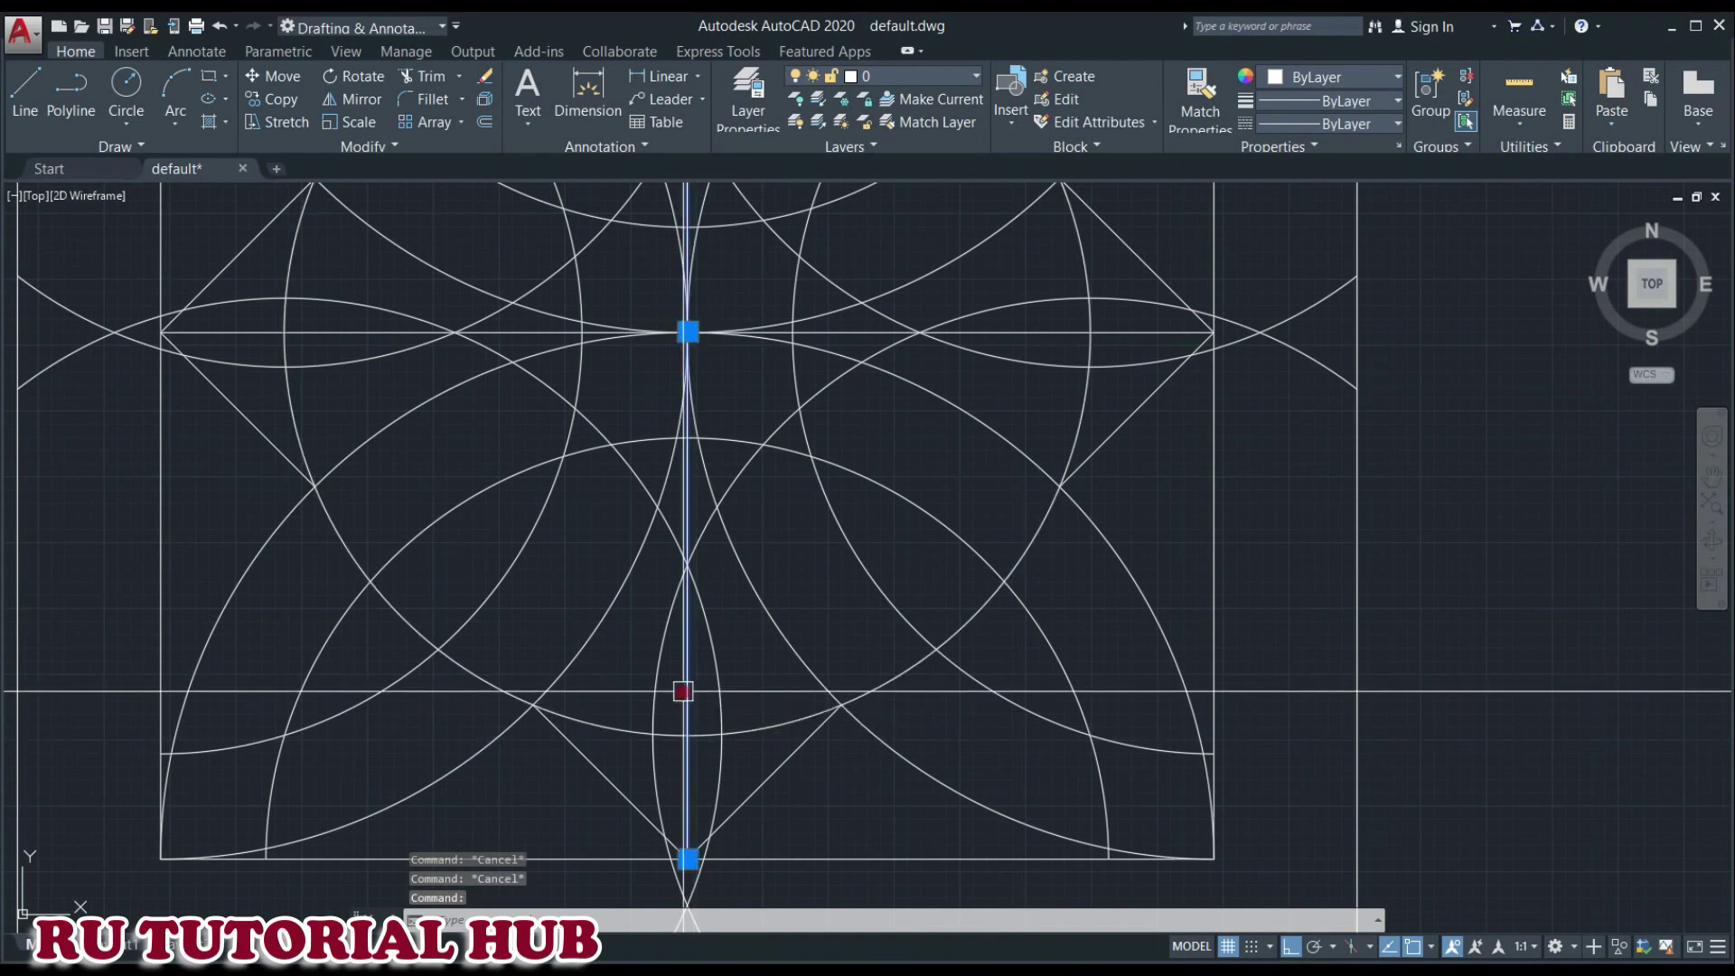
{"action": "key", "text": "Delete"}
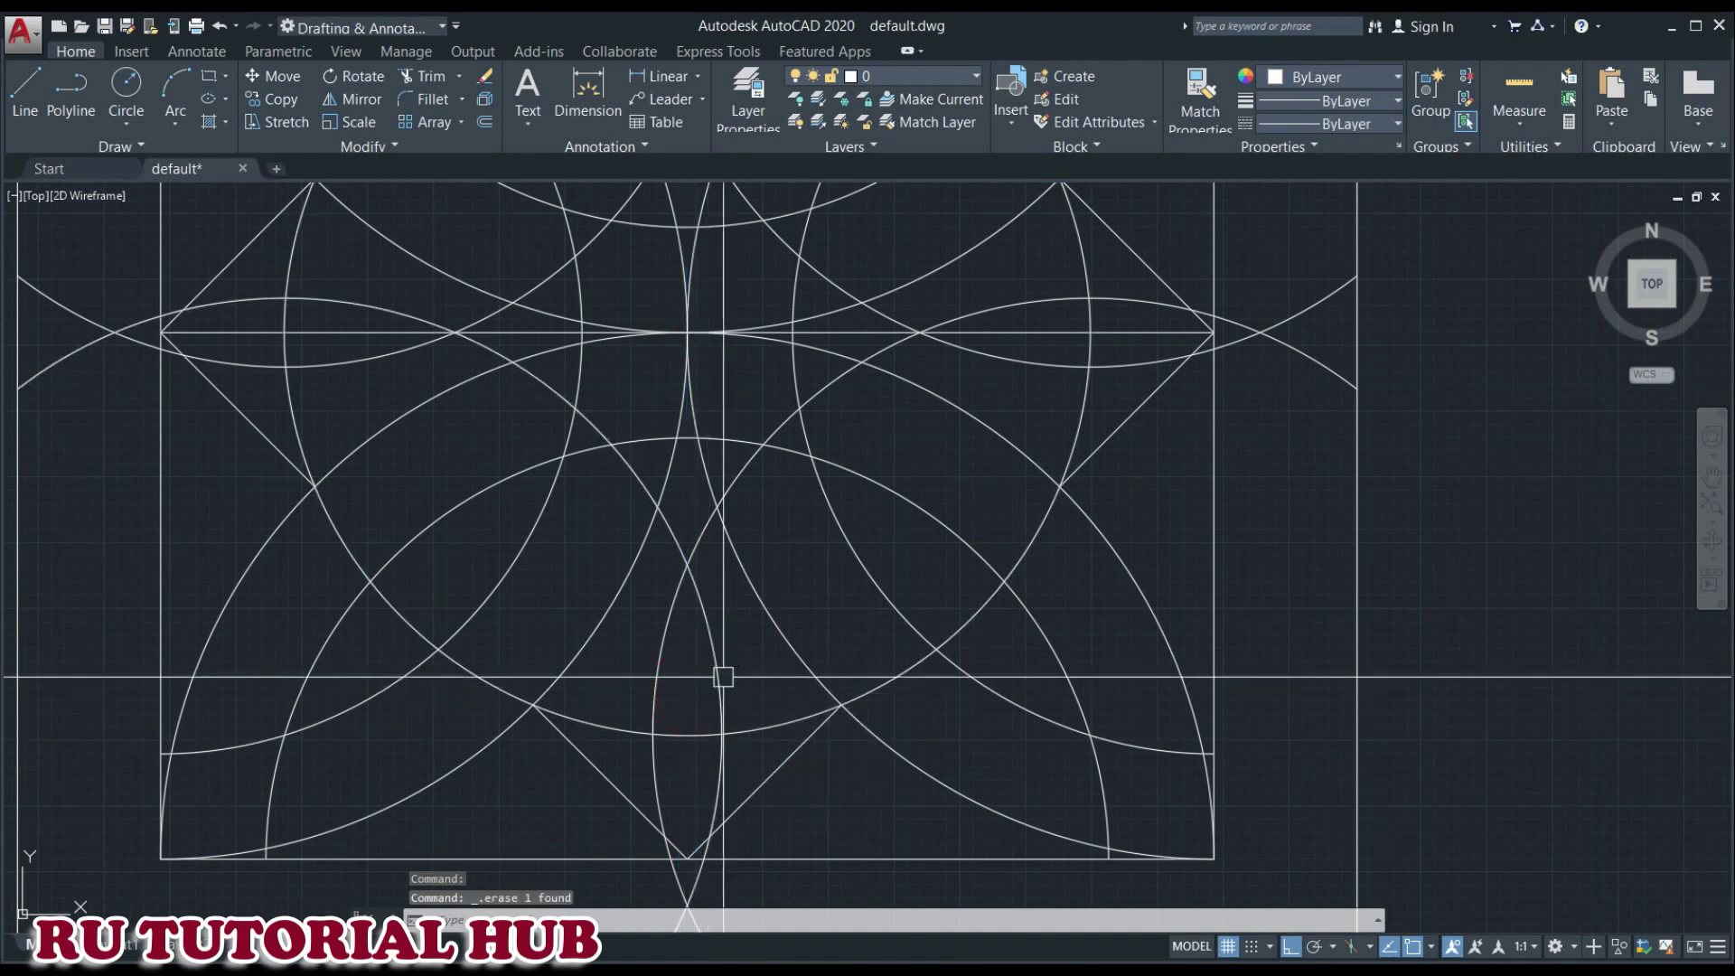
{"action": "left_click", "coordinate": [1049, 337]}
{"action": "key", "text": "Delete"}
- Zoom out to fit the entire drawing and review it
{"action": "scroll", "coordinate": [1071, 343], "scroll_direction": "down", "scroll_amount": 4}
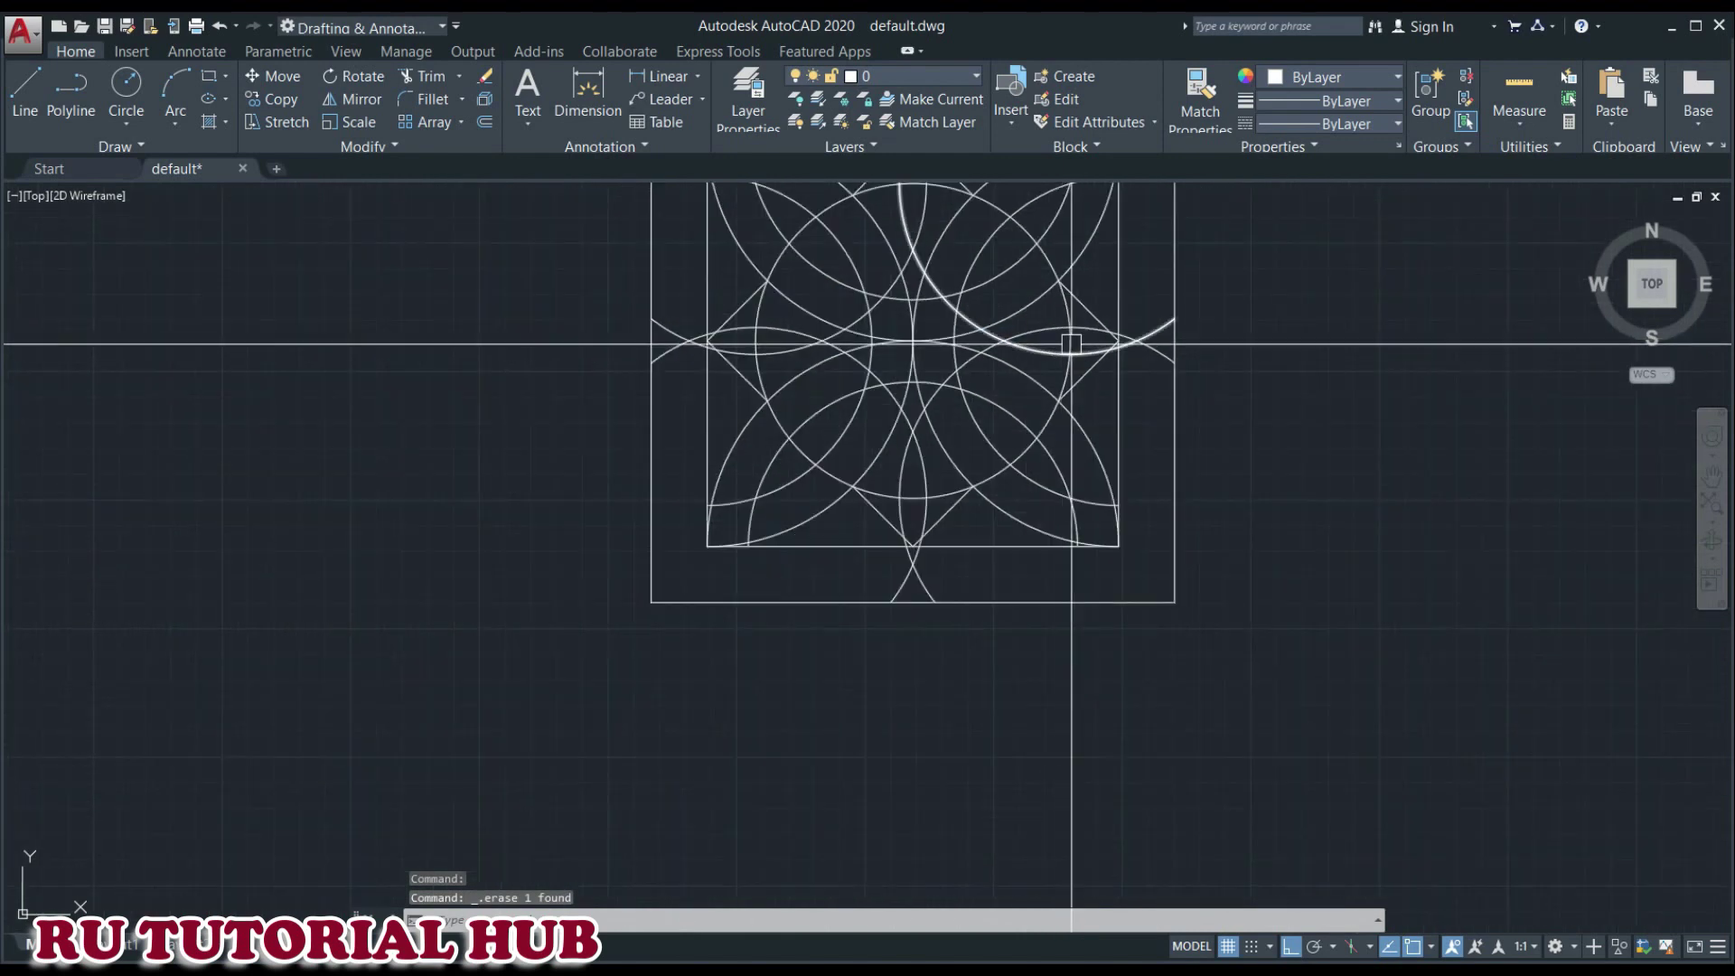
{"action": "scroll", "coordinate": [1071, 343], "scroll_direction": "down", "scroll_amount": 3}
{"action": "scroll", "coordinate": [1071, 344], "scroll_direction": "down", "scroll_amount": 3}
{"action": "middle_click", "coordinate": [1040, 354]}
{"action": "middle_click", "coordinate": [1039, 354]}
{"action": "scroll", "coordinate": [1054, 627], "scroll_direction": "up", "scroll_amount": 5}
{"action": "scroll", "coordinate": [1034, 642], "scroll_direction": "up", "scroll_amount": 3}
{"action": "scroll", "coordinate": [859, 682], "scroll_direction": "down", "scroll_amount": 2}
{"action": "scroll", "coordinate": [1027, 523], "scroll_direction": "down", "scroll_amount": 2}
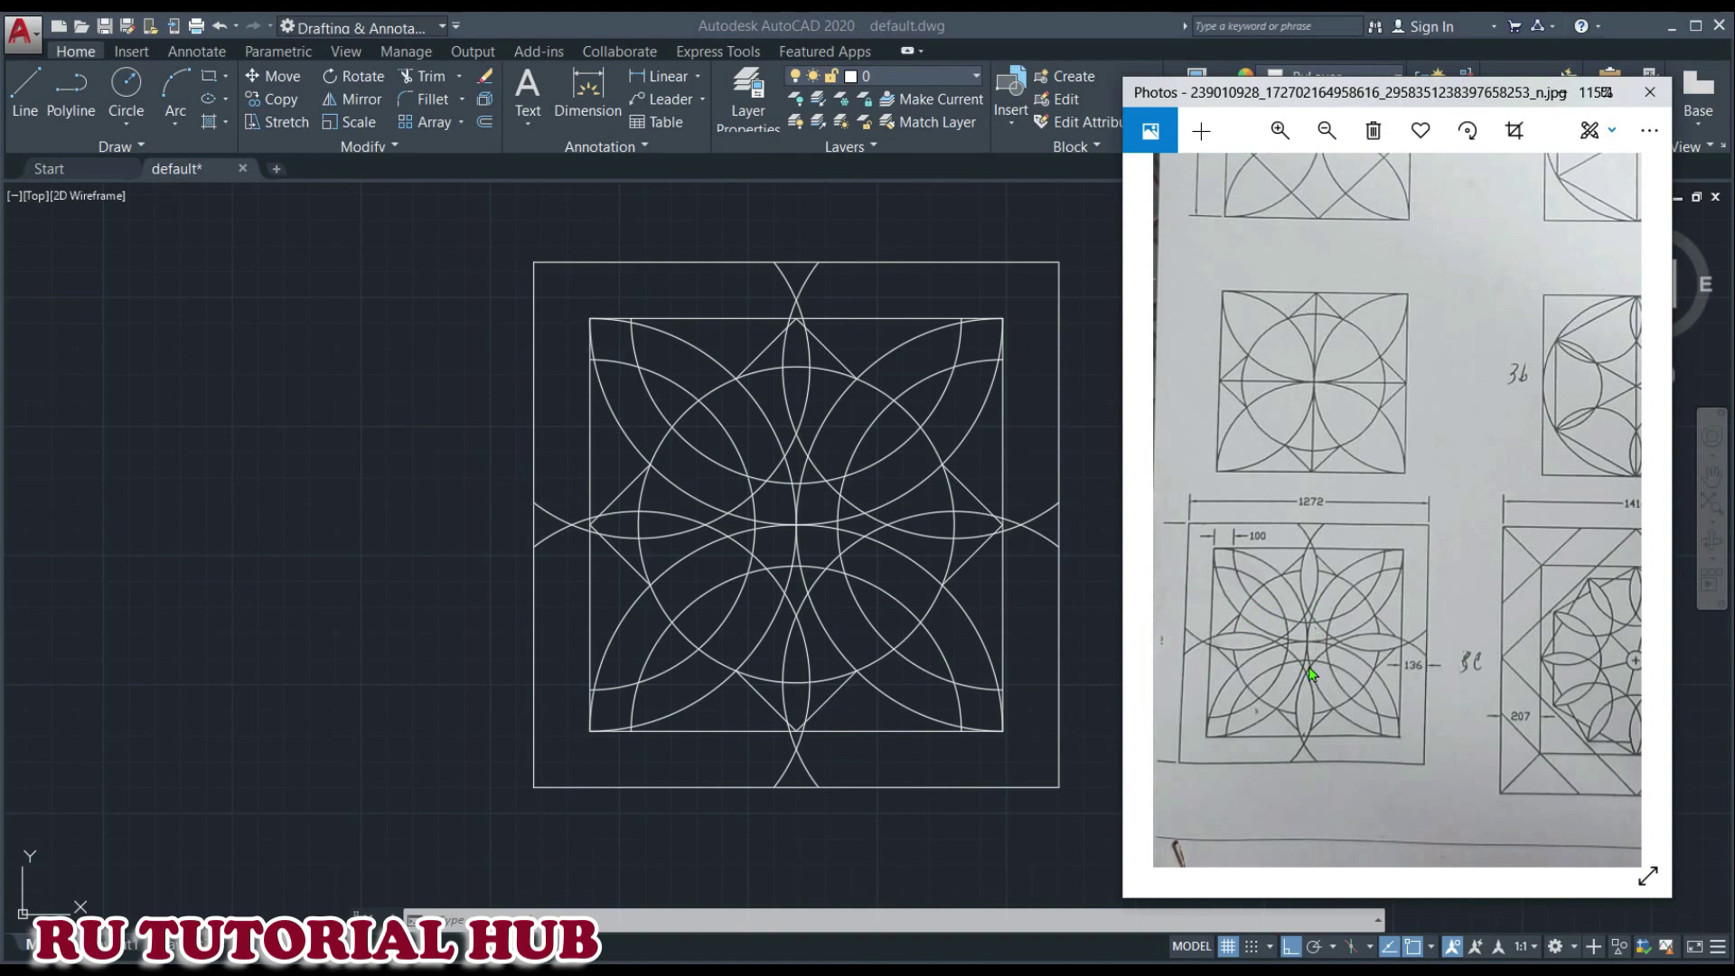
{"action": "scroll", "coordinate": [1302, 698], "scroll_direction": "down", "scroll_amount": 2}
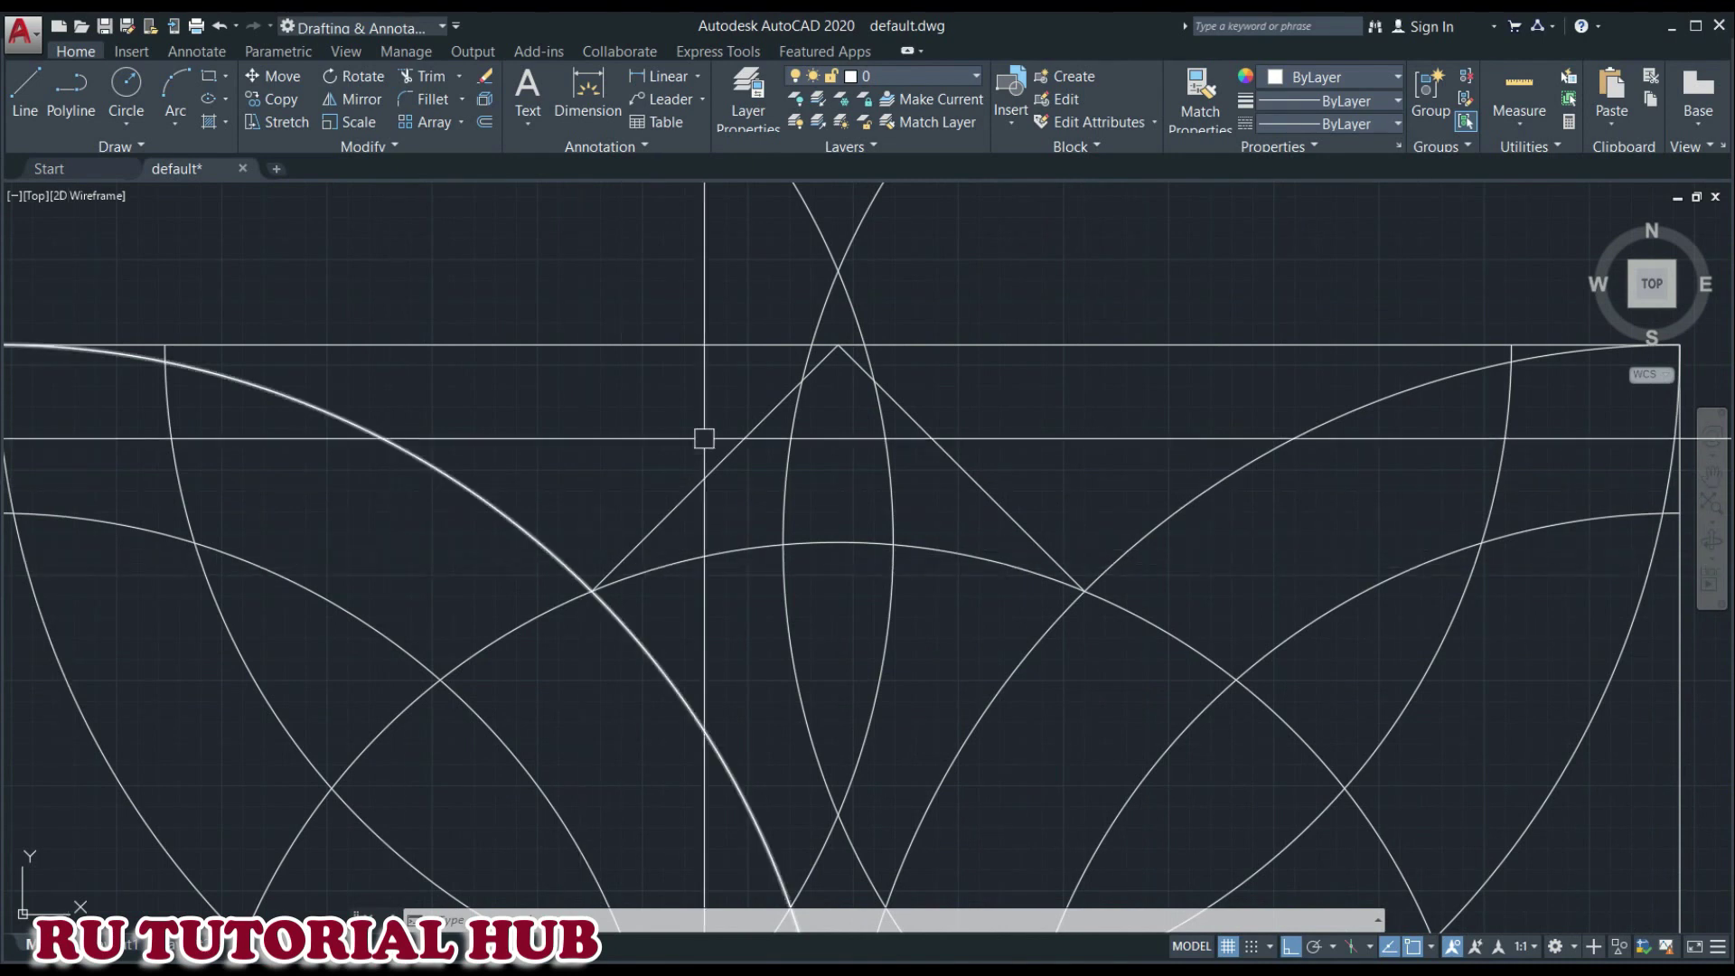
- Trim the two diagonal pieces near the apex and the two line segments beyond the arc
{"action": "type", "text": "TR"}
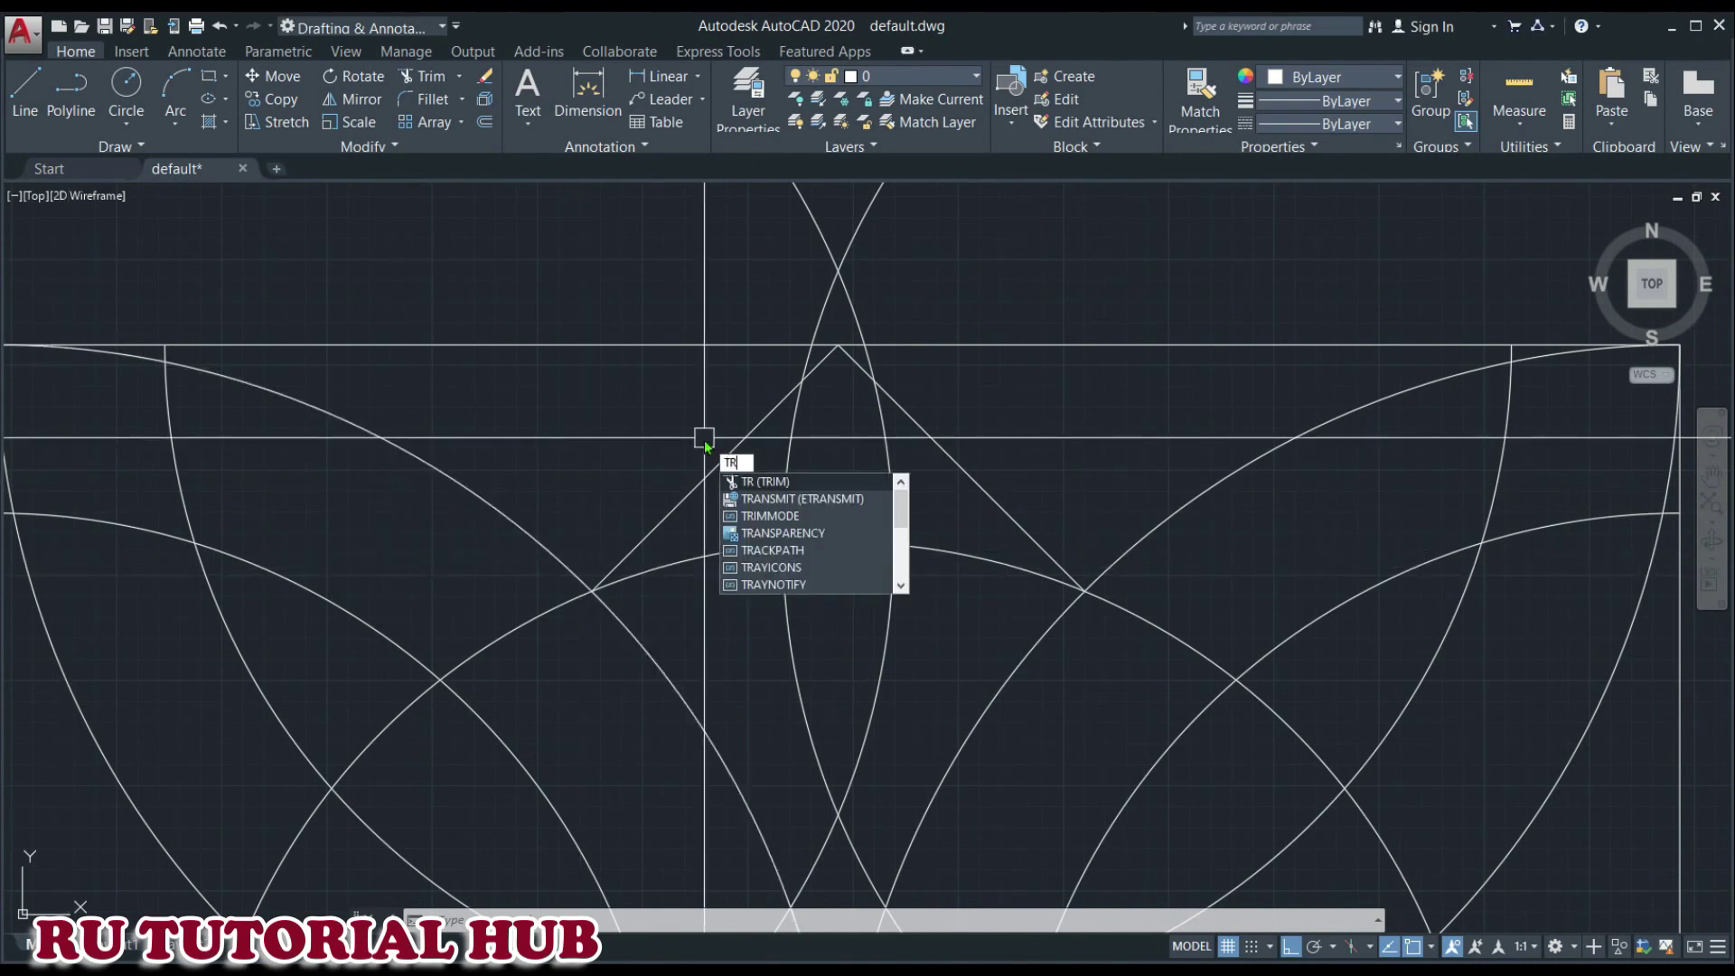
{"action": "key", "text": "Return"}
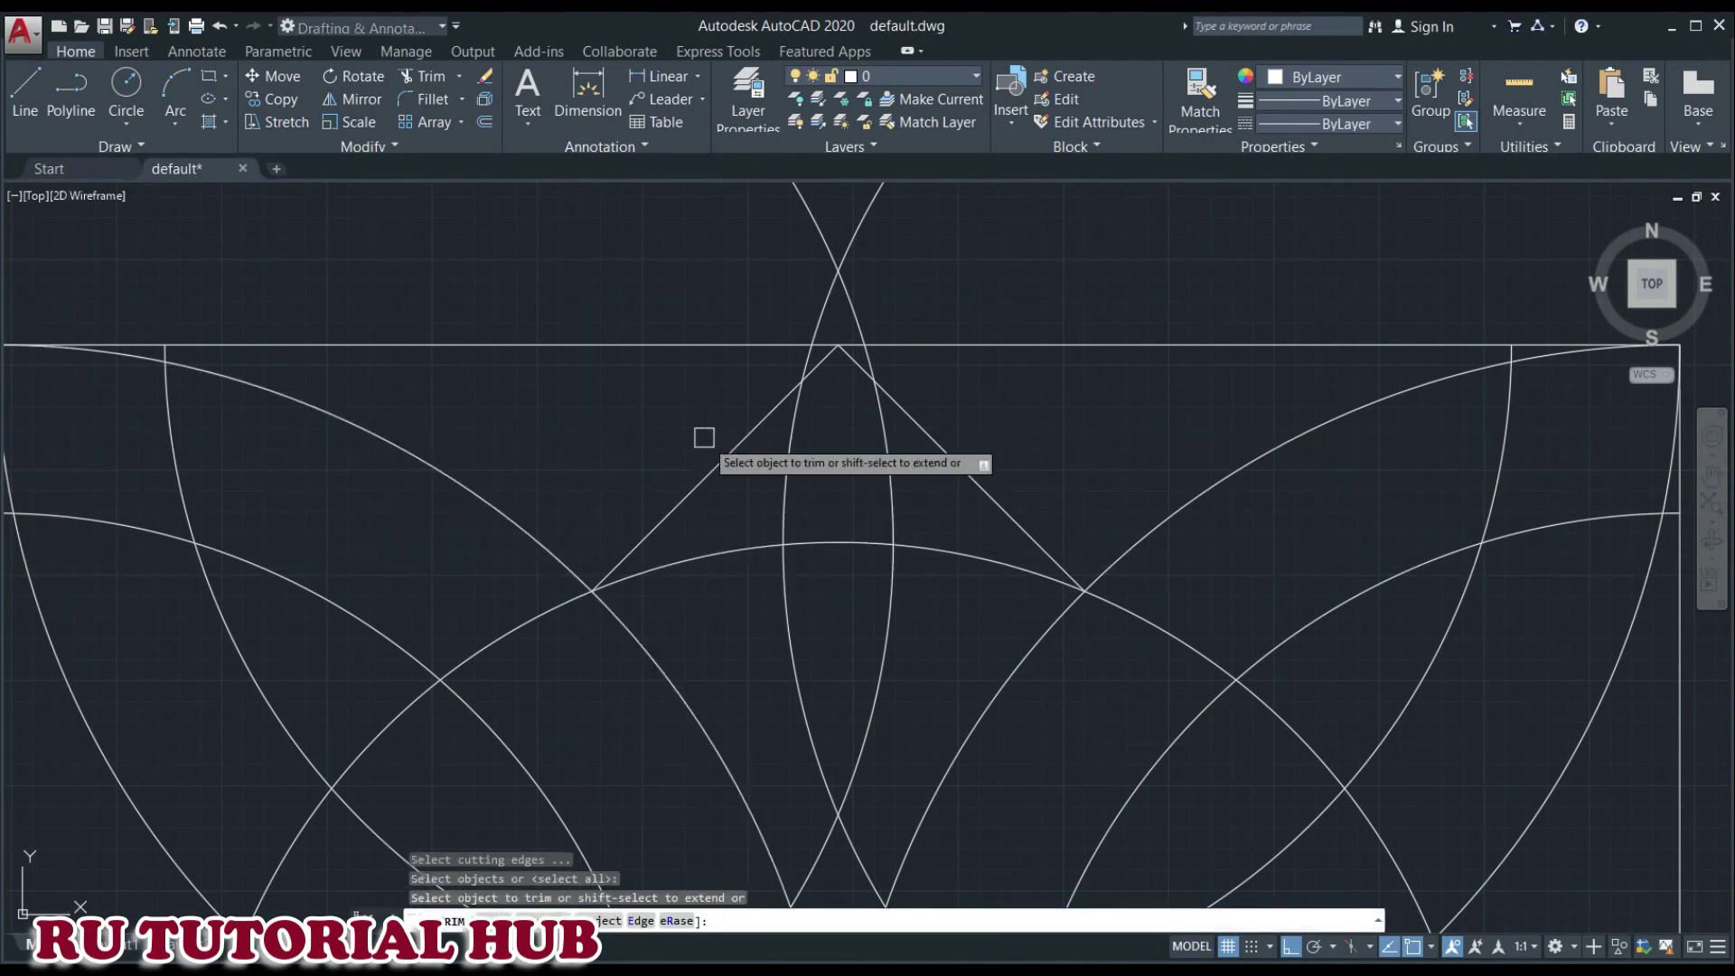
{"action": "left_click", "coordinate": [829, 369]}
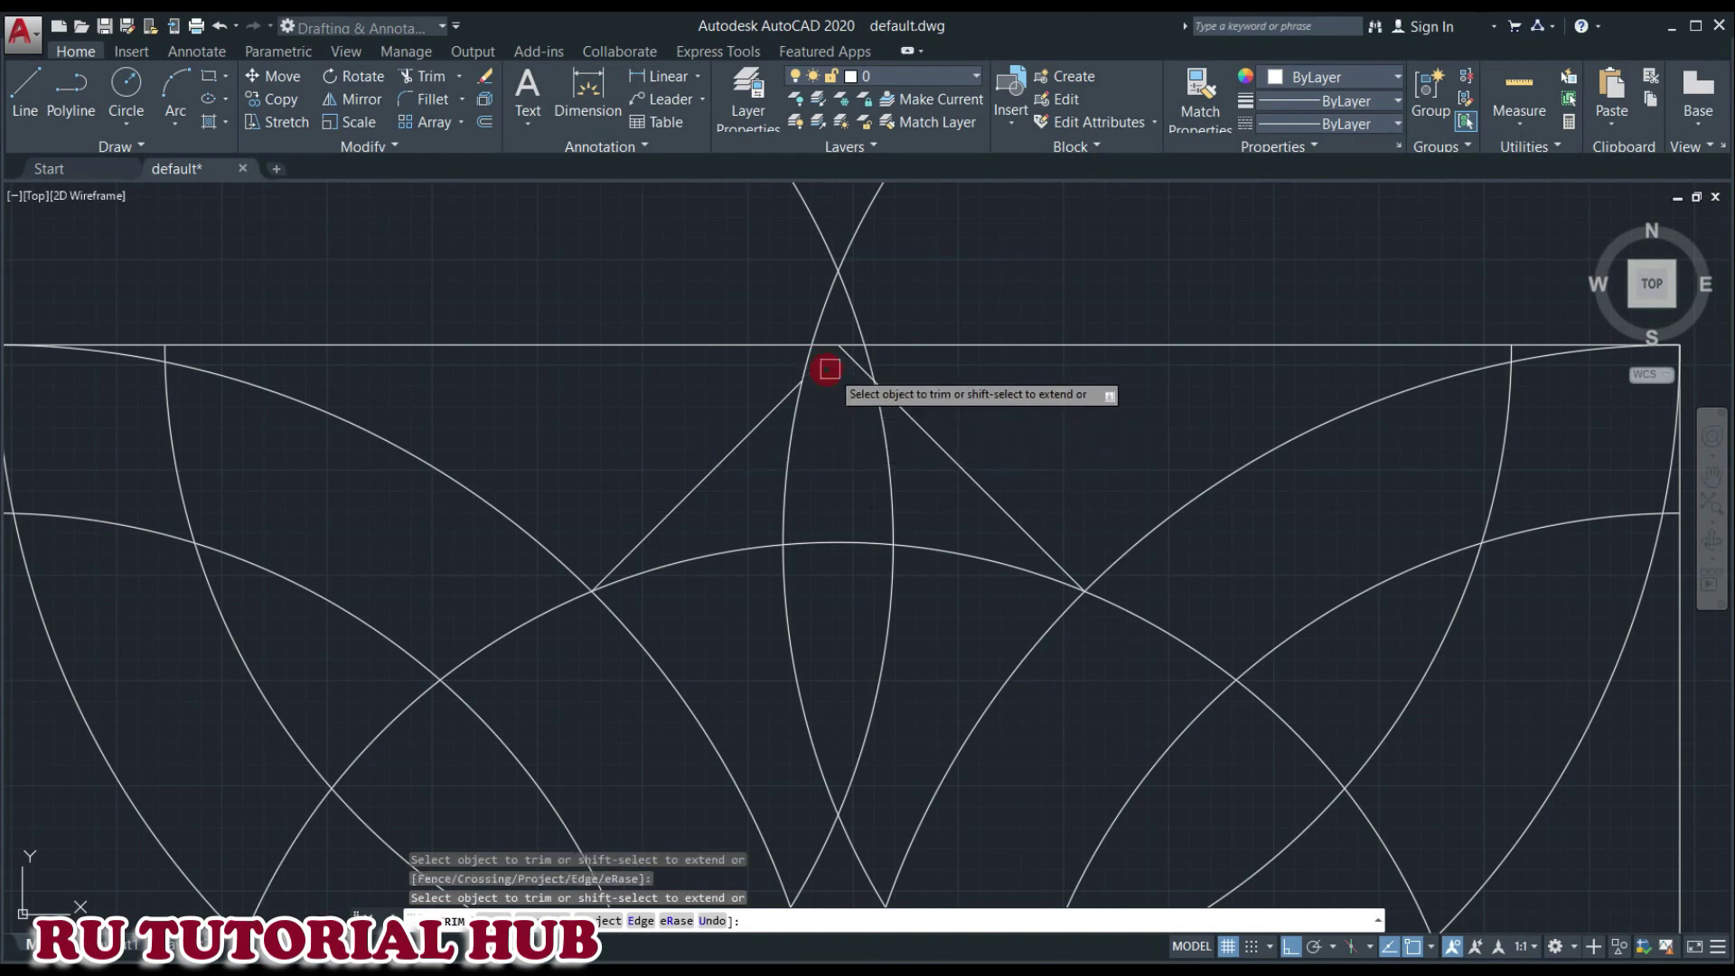
{"action": "left_click", "coordinate": [844, 368]}
{"action": "scroll", "coordinate": [1005, 464], "scroll_direction": "down", "scroll_amount": 2}
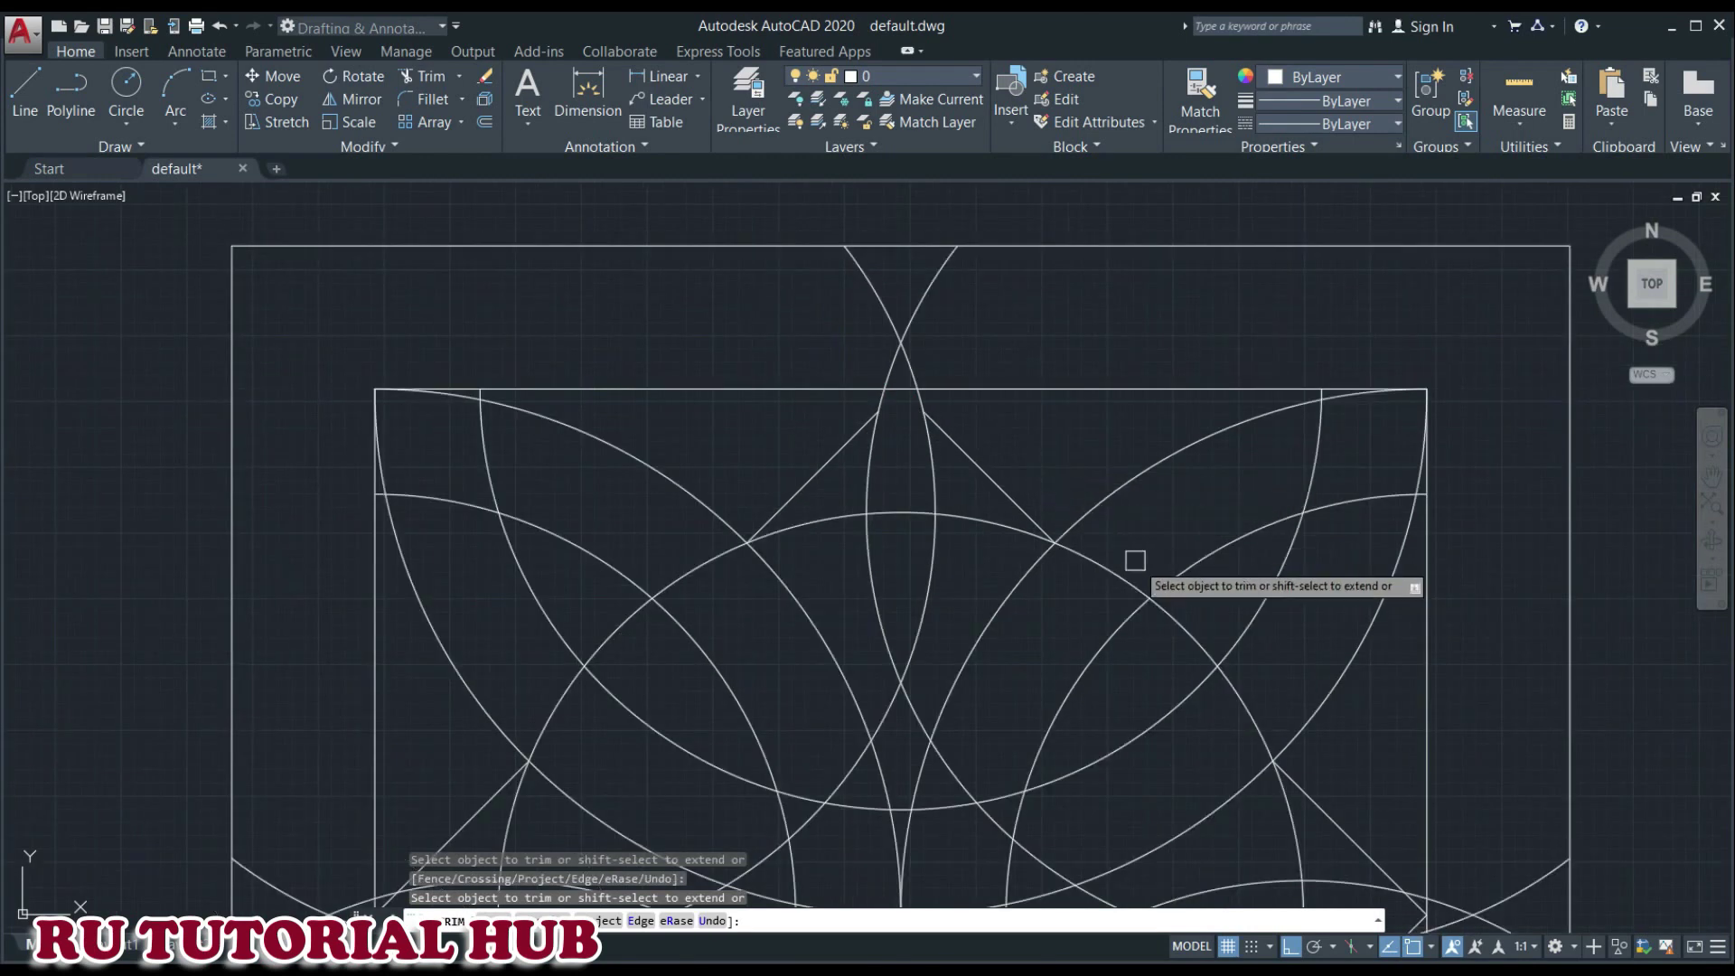
{"action": "scroll", "coordinate": [1121, 551], "scroll_direction": "up", "scroll_amount": 2}
{"action": "scroll", "coordinate": [1165, 628], "scroll_direction": "up", "scroll_amount": 2}
{"action": "scroll", "coordinate": [1112, 633], "scroll_direction": "up", "scroll_amount": 2}
{"action": "scroll", "coordinate": [1048, 538], "scroll_direction": "up", "scroll_amount": 2}
{"action": "scroll", "coordinate": [1042, 484], "scroll_direction": "up", "scroll_amount": 2}
{"action": "left_click", "coordinate": [1059, 573]}
{"action": "left_click", "coordinate": [1055, 517]}
- Trim the leftover diagonal segment beside the lower petal
{"action": "scroll", "coordinate": [764, 542], "scroll_direction": "down", "scroll_amount": 2}
{"action": "scroll", "coordinate": [687, 615], "scroll_direction": "down", "scroll_amount": 2}
{"action": "scroll", "coordinate": [633, 660], "scroll_direction": "down", "scroll_amount": 3}
{"action": "scroll", "coordinate": [587, 683], "scroll_direction": "down", "scroll_amount": 1}
{"action": "mouse_move", "coordinate": [581, 687]}
{"action": "middle_mouse_down"}
{"action": "mouse_move", "coordinate": [895, 540]}
{"action": "mouse_move", "coordinate": [986, 521]}
{"action": "middle_mouse_up"}
{"action": "scroll", "coordinate": [980, 586], "scroll_direction": "up", "scroll_amount": 2}
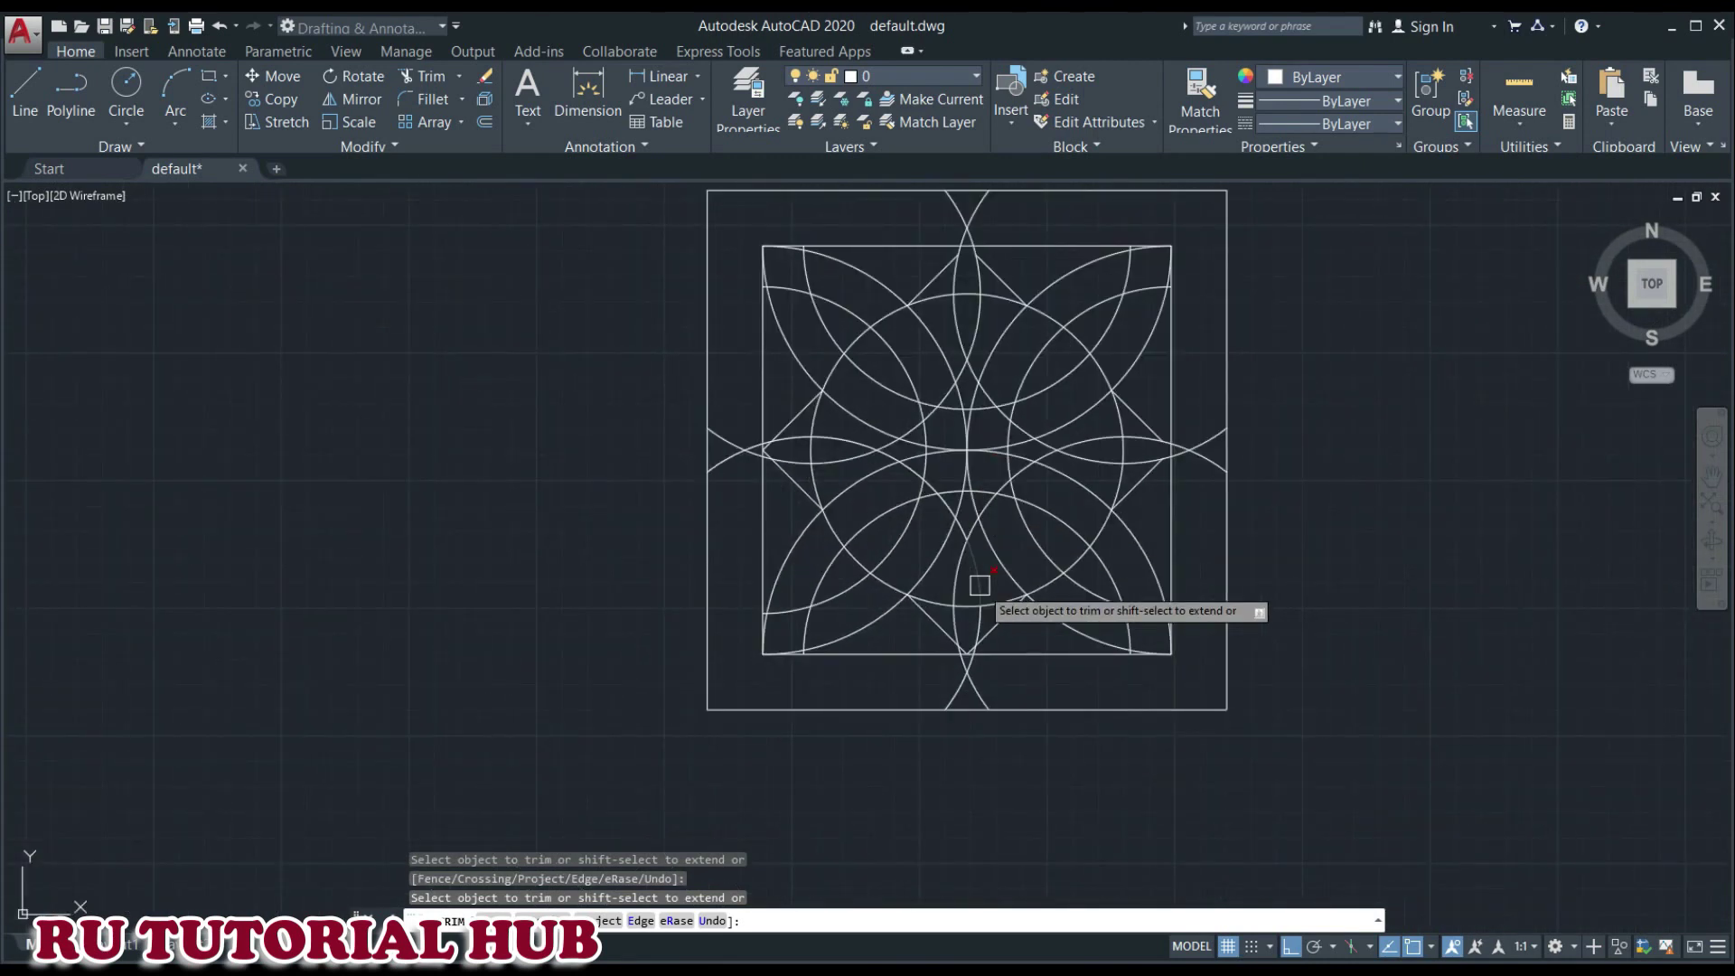
{"action": "scroll", "coordinate": [980, 586], "scroll_direction": "up", "scroll_amount": 3}
{"action": "scroll", "coordinate": [994, 697], "scroll_direction": "up", "scroll_amount": 1}
{"action": "middle_click_drag", "start_coordinate": [993, 698], "coordinate": [1007, 542]}
{"action": "scroll", "coordinate": [1020, 546], "scroll_direction": "up", "scroll_amount": 3}
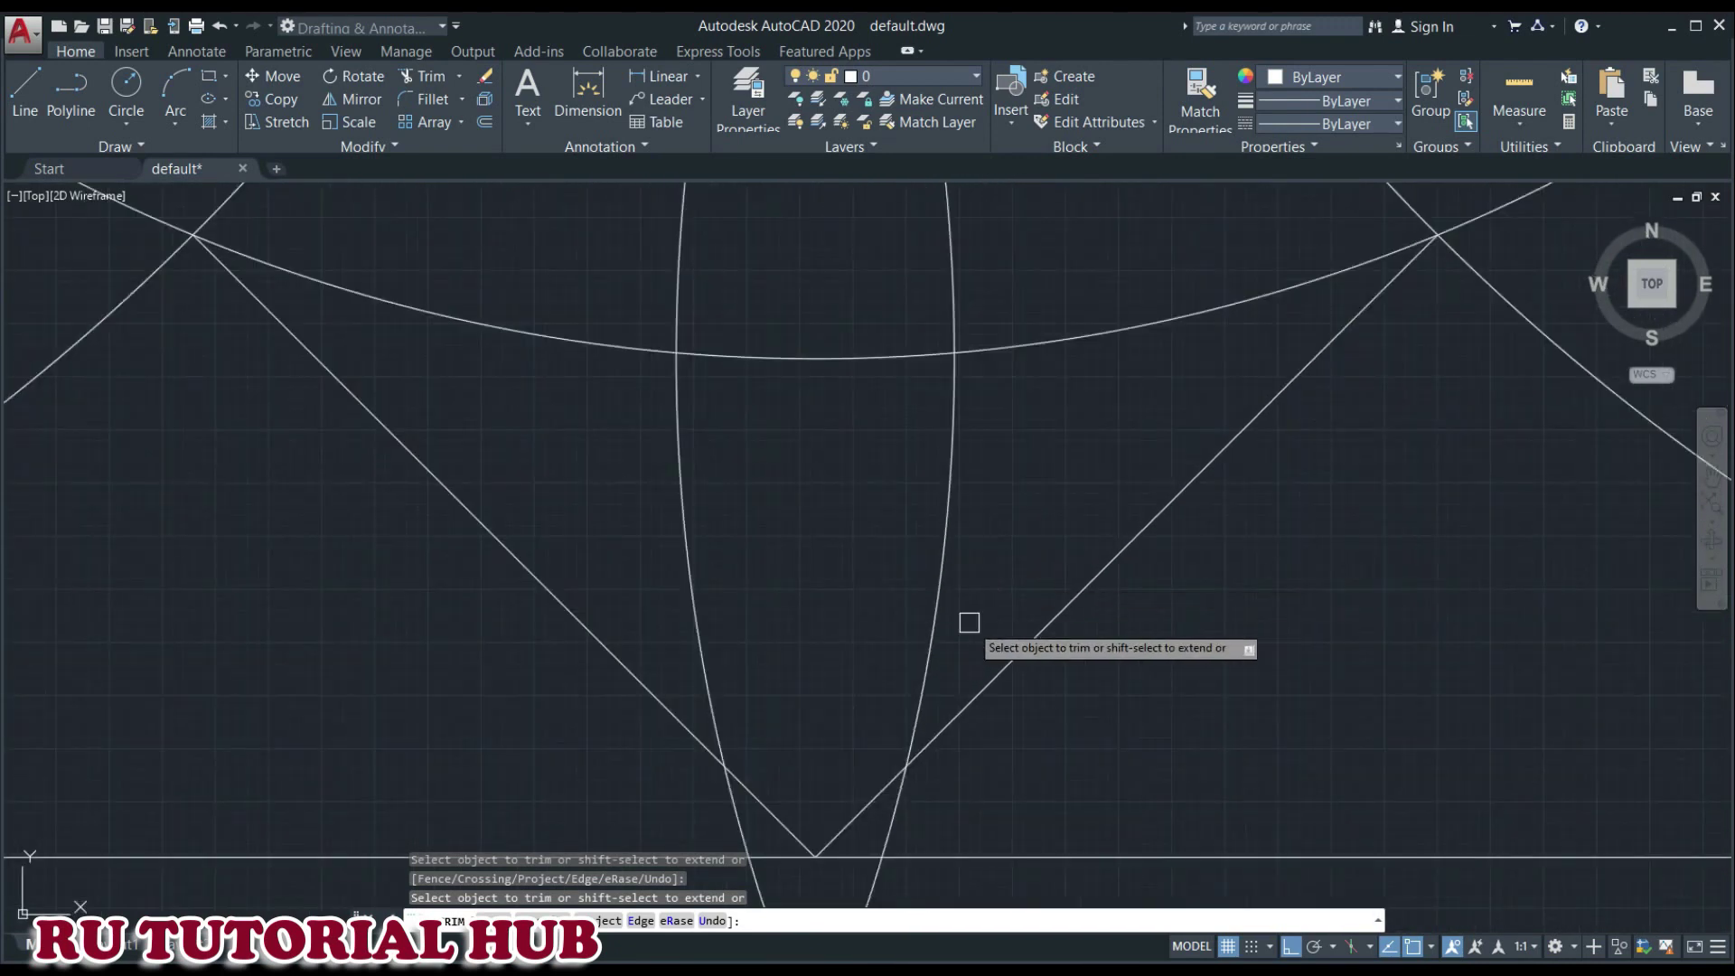
{"action": "middle_click_drag", "start_coordinate": [868, 701], "coordinate": [991, 546]}
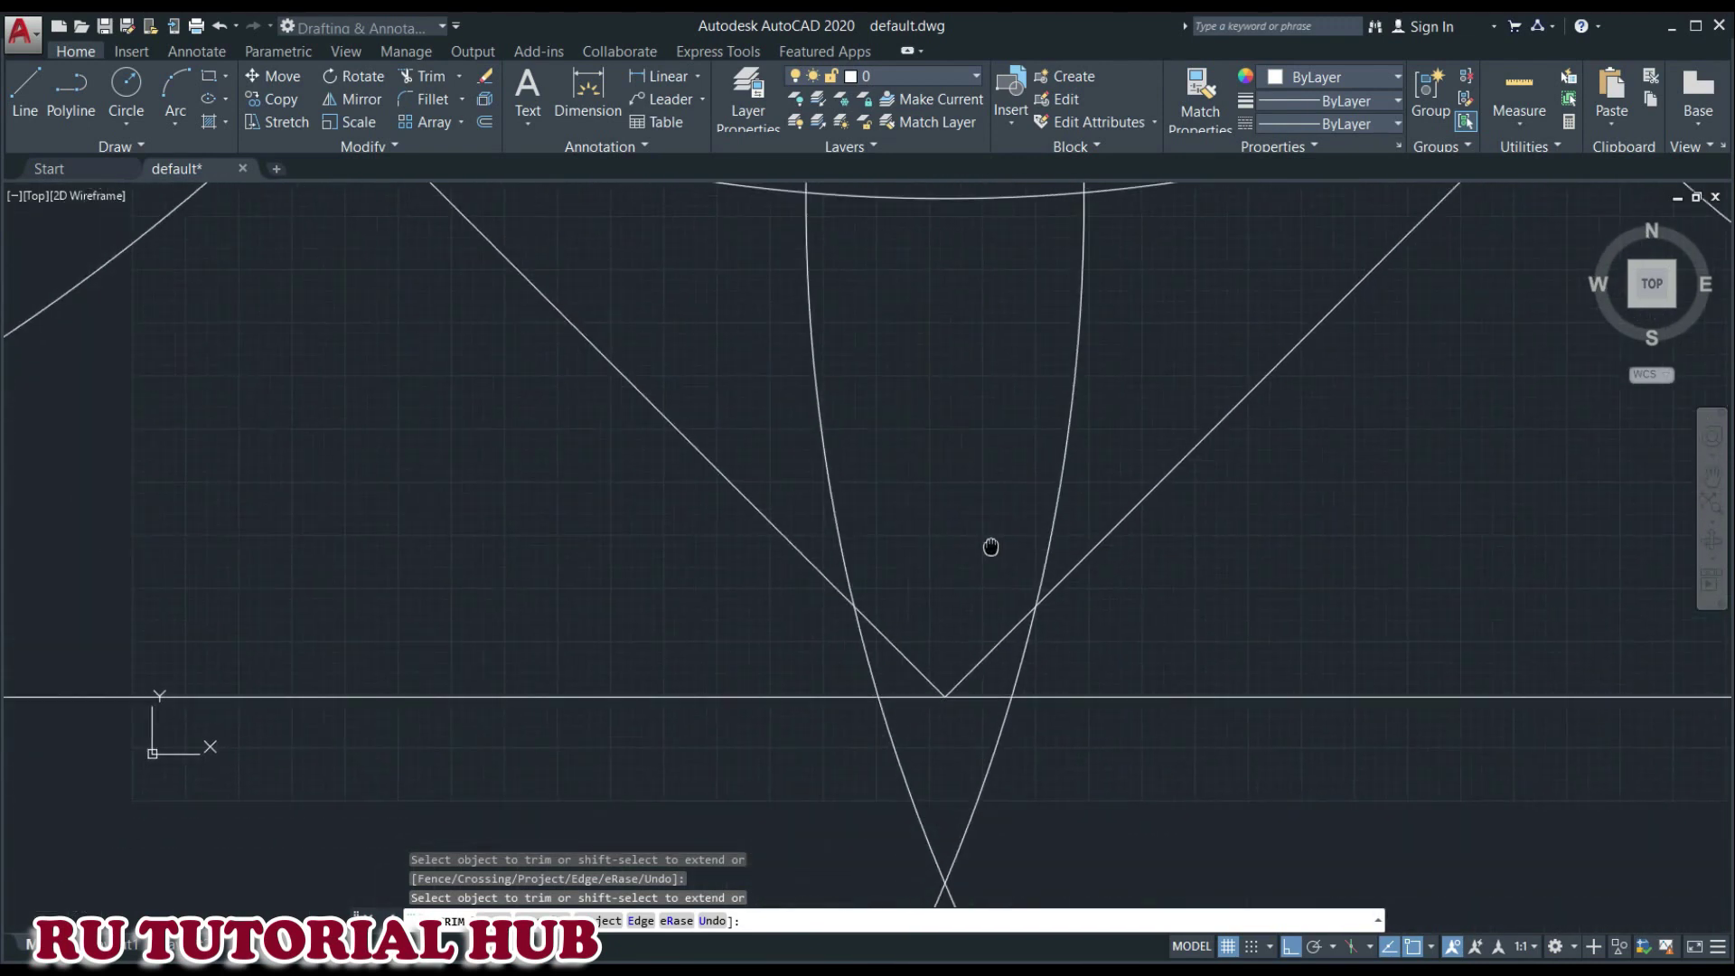
{"action": "left_click", "coordinate": [997, 658]}
- Zoom and pan around the crossing arcs to check for remaining stray pieces
{"action": "scroll", "coordinate": [913, 658], "scroll_direction": "down", "scroll_amount": 5}
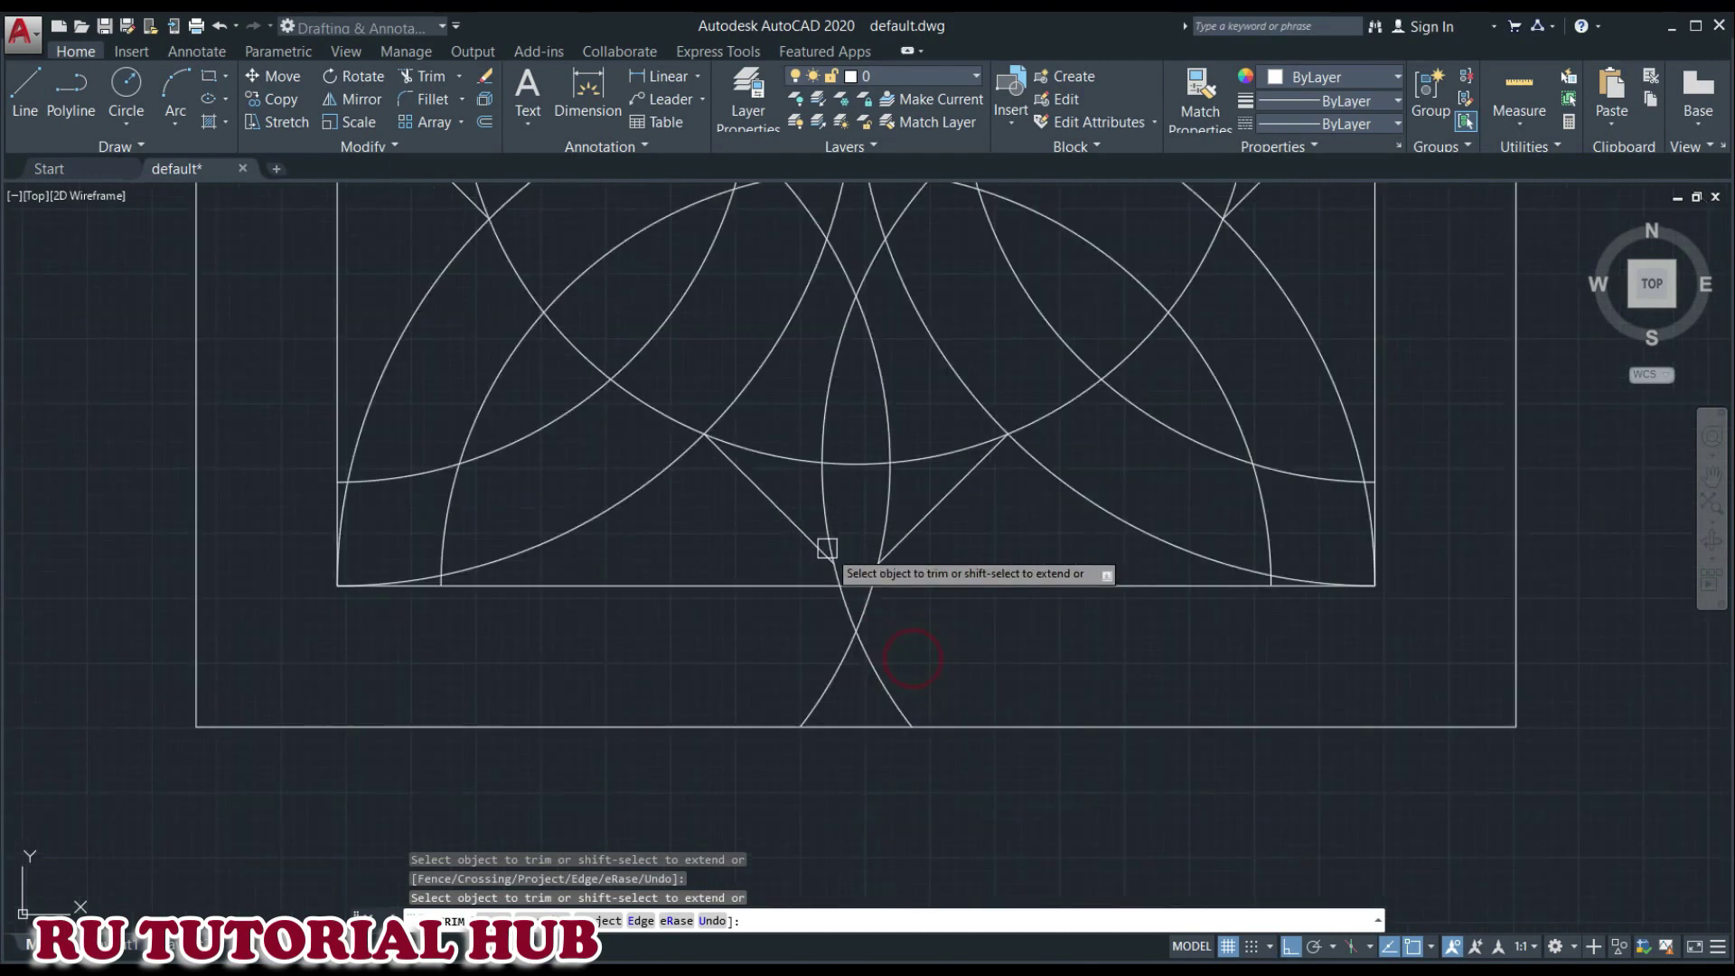
{"action": "scroll", "coordinate": [588, 433], "scroll_direction": "down", "scroll_amount": 2}
{"action": "scroll", "coordinate": [803, 692], "scroll_direction": "up", "scroll_amount": 4}
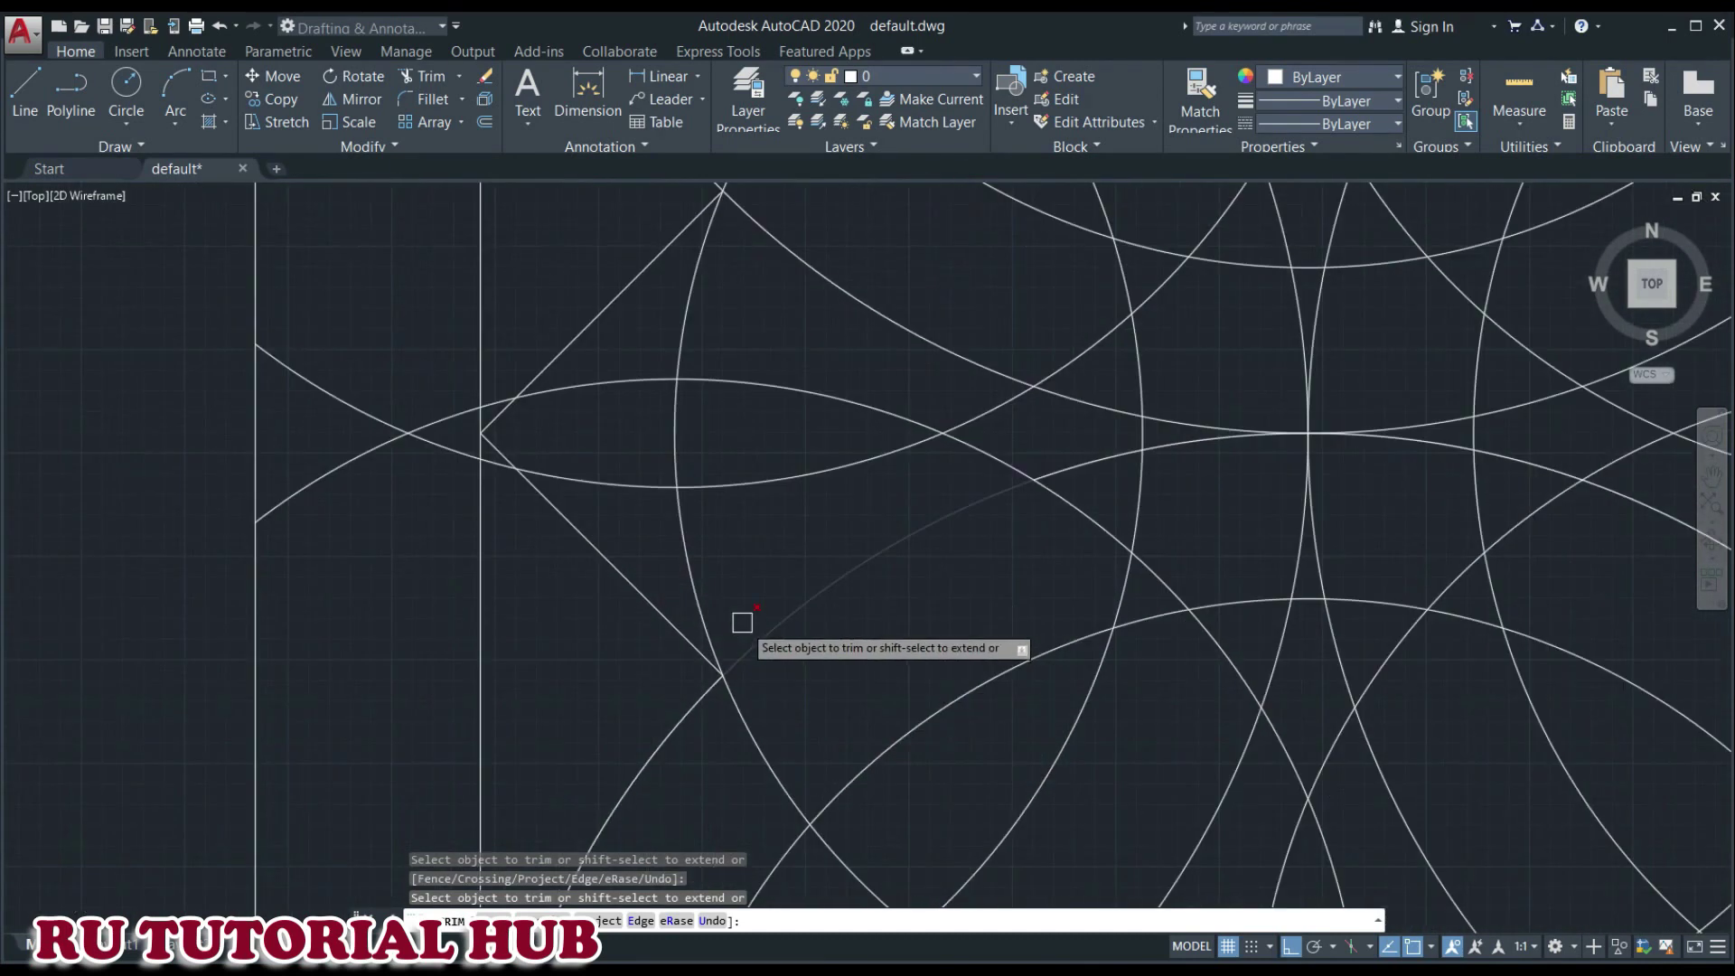
{"action": "scroll", "coordinate": [534, 480], "scroll_direction": "up", "scroll_amount": 3}
{"action": "middle_click_drag", "start_coordinate": [741, 574], "coordinate": [898, 659]}
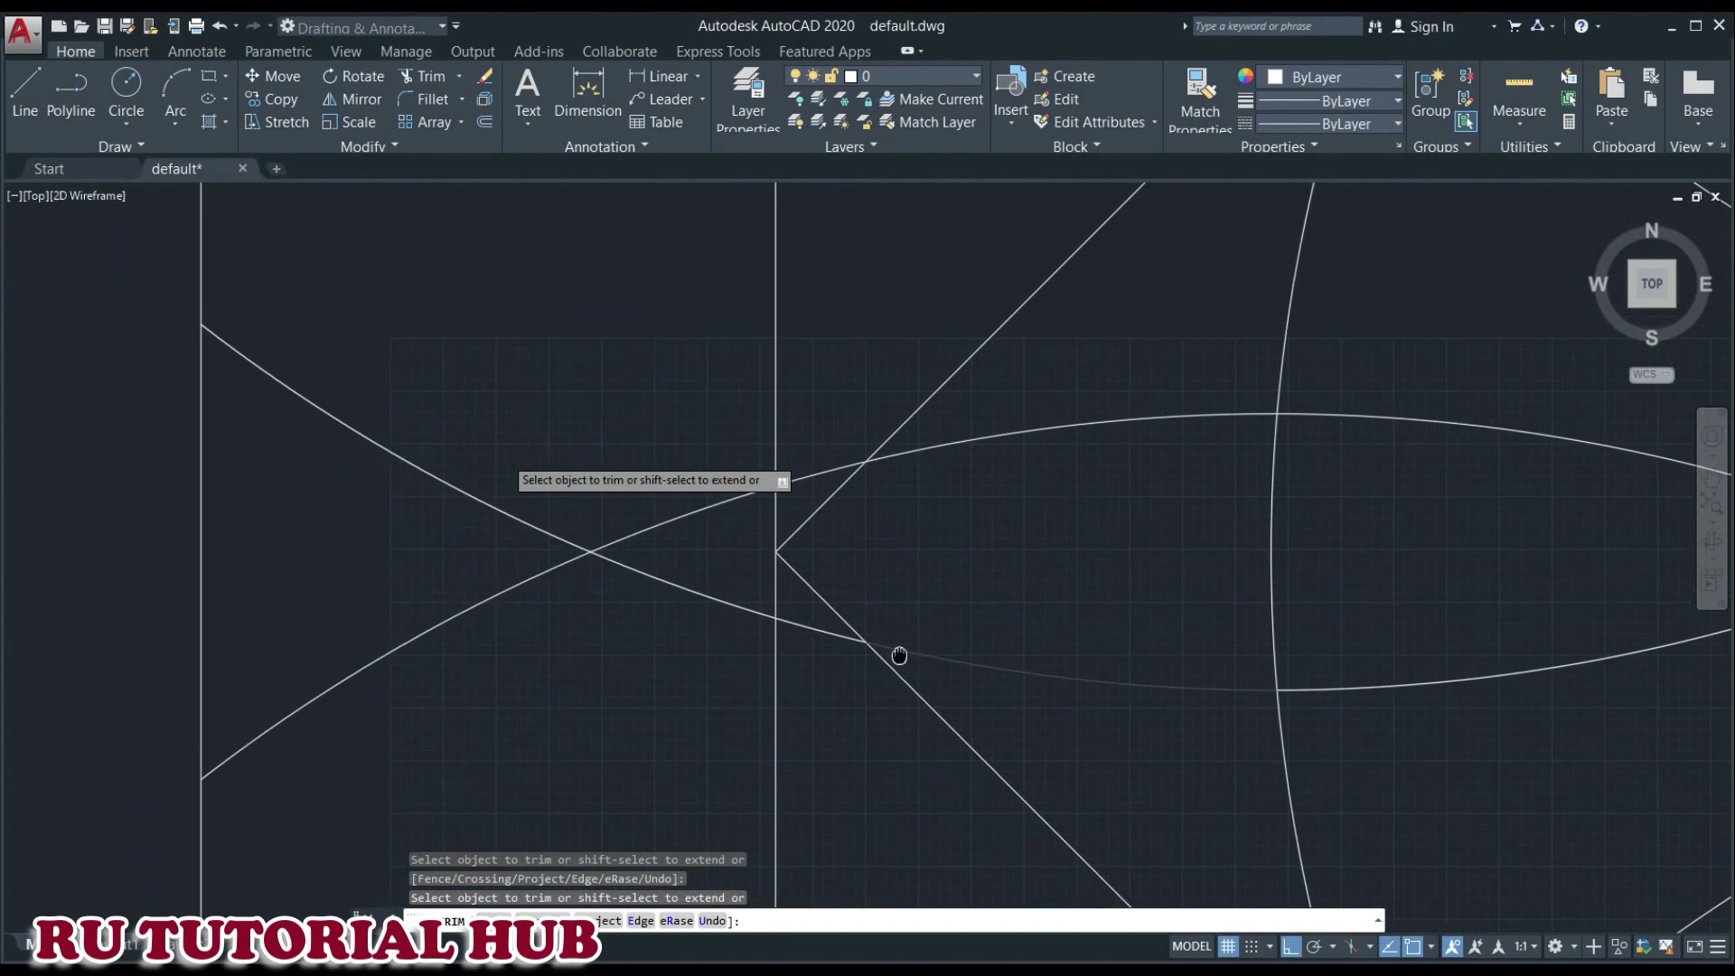
{"action": "scroll", "coordinate": [877, 605], "scroll_direction": "down", "scroll_amount": 1}
{"action": "scroll", "coordinate": [872, 607], "scroll_direction": "up", "scroll_amount": 1}
{"action": "scroll", "coordinate": [891, 595], "scroll_direction": "down", "scroll_amount": 1}
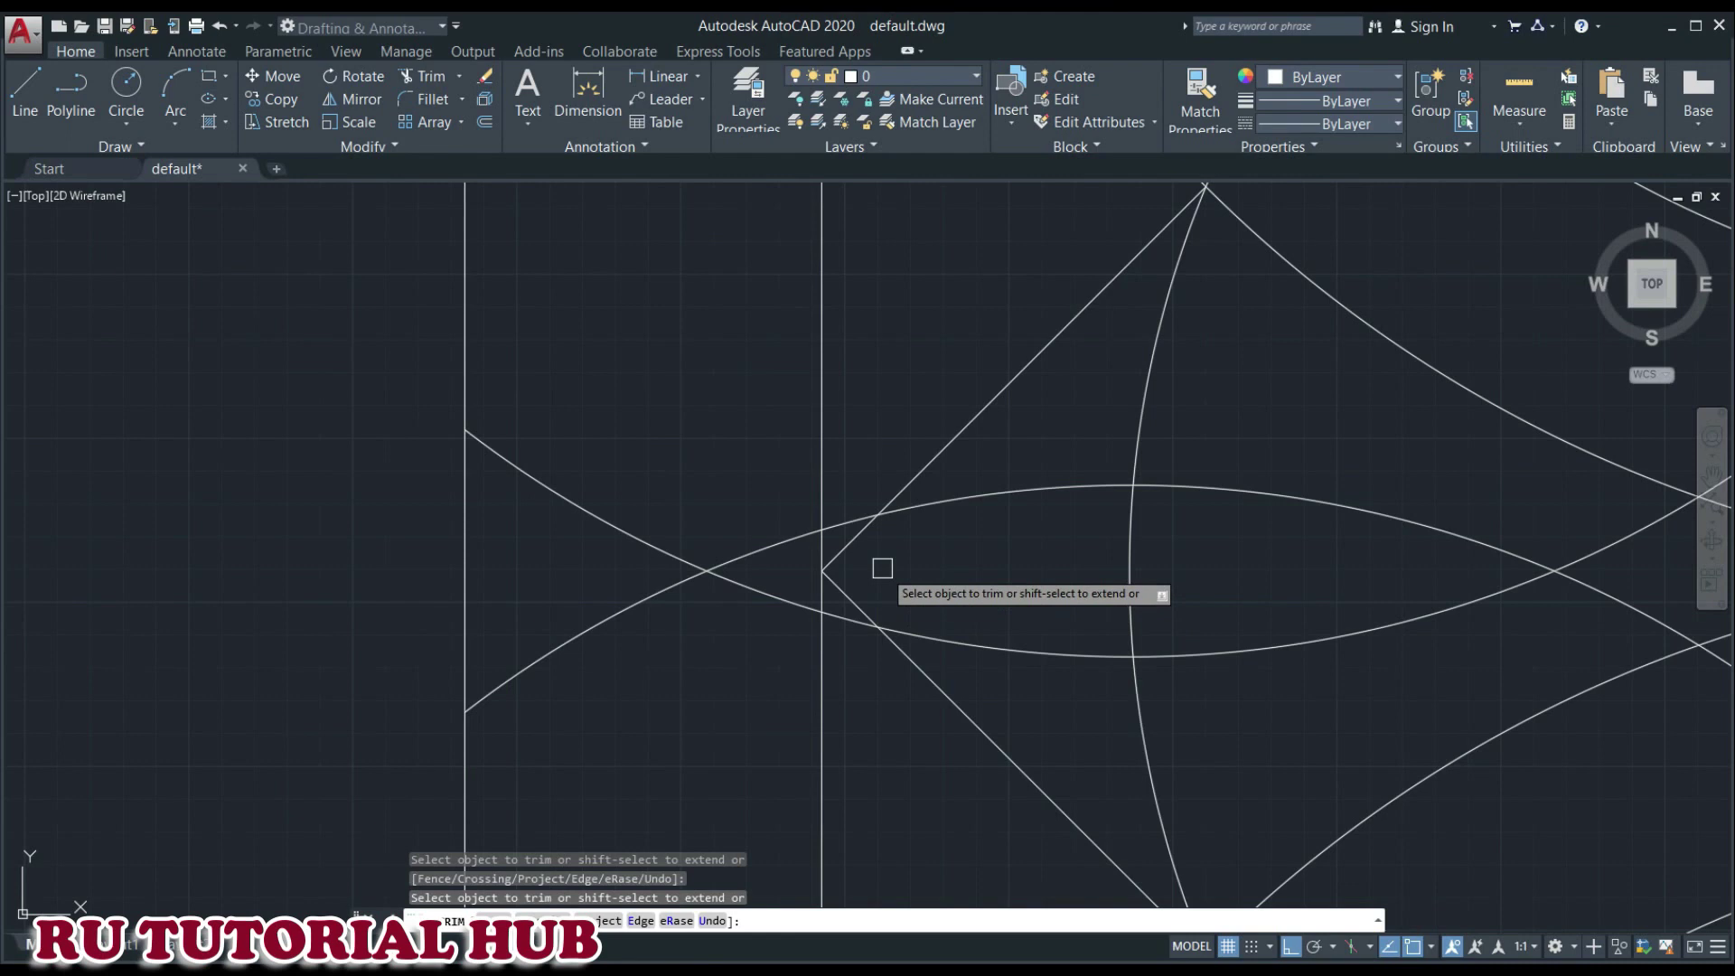
{"action": "scroll", "coordinate": [882, 569], "scroll_direction": "up", "scroll_amount": 2}
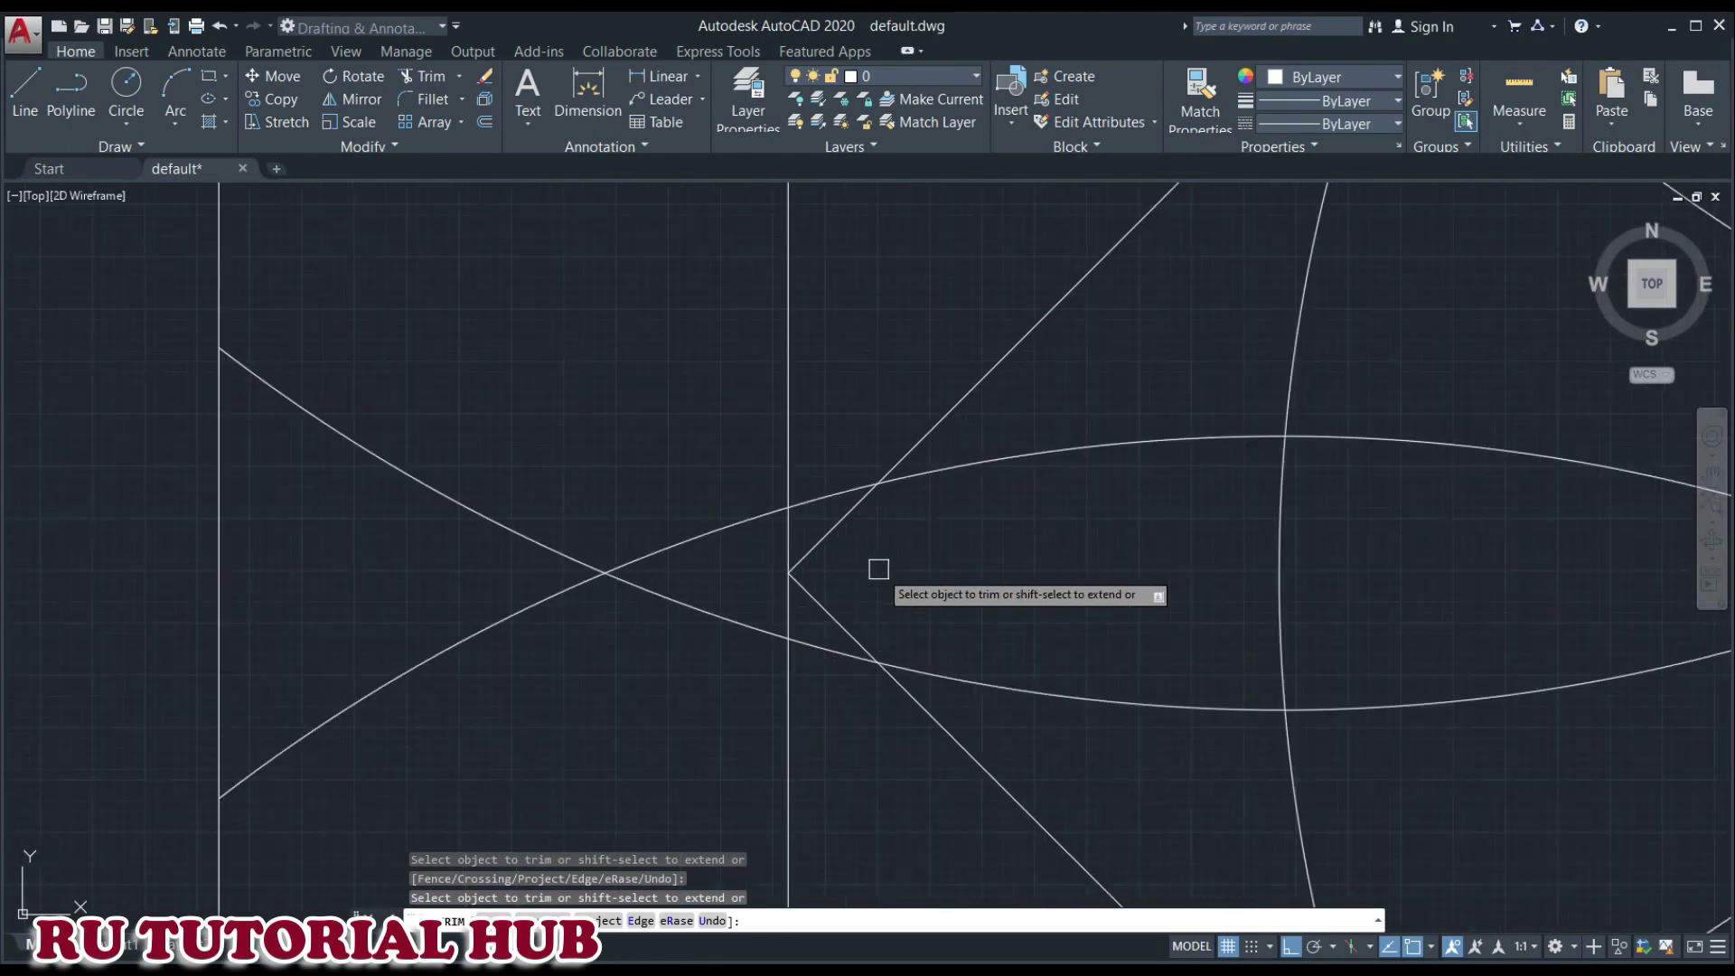
{"action": "scroll", "coordinate": [874, 577], "scroll_direction": "down", "scroll_amount": 2}
{"action": "scroll", "coordinate": [875, 576], "scroll_direction": "down", "scroll_amount": 2}
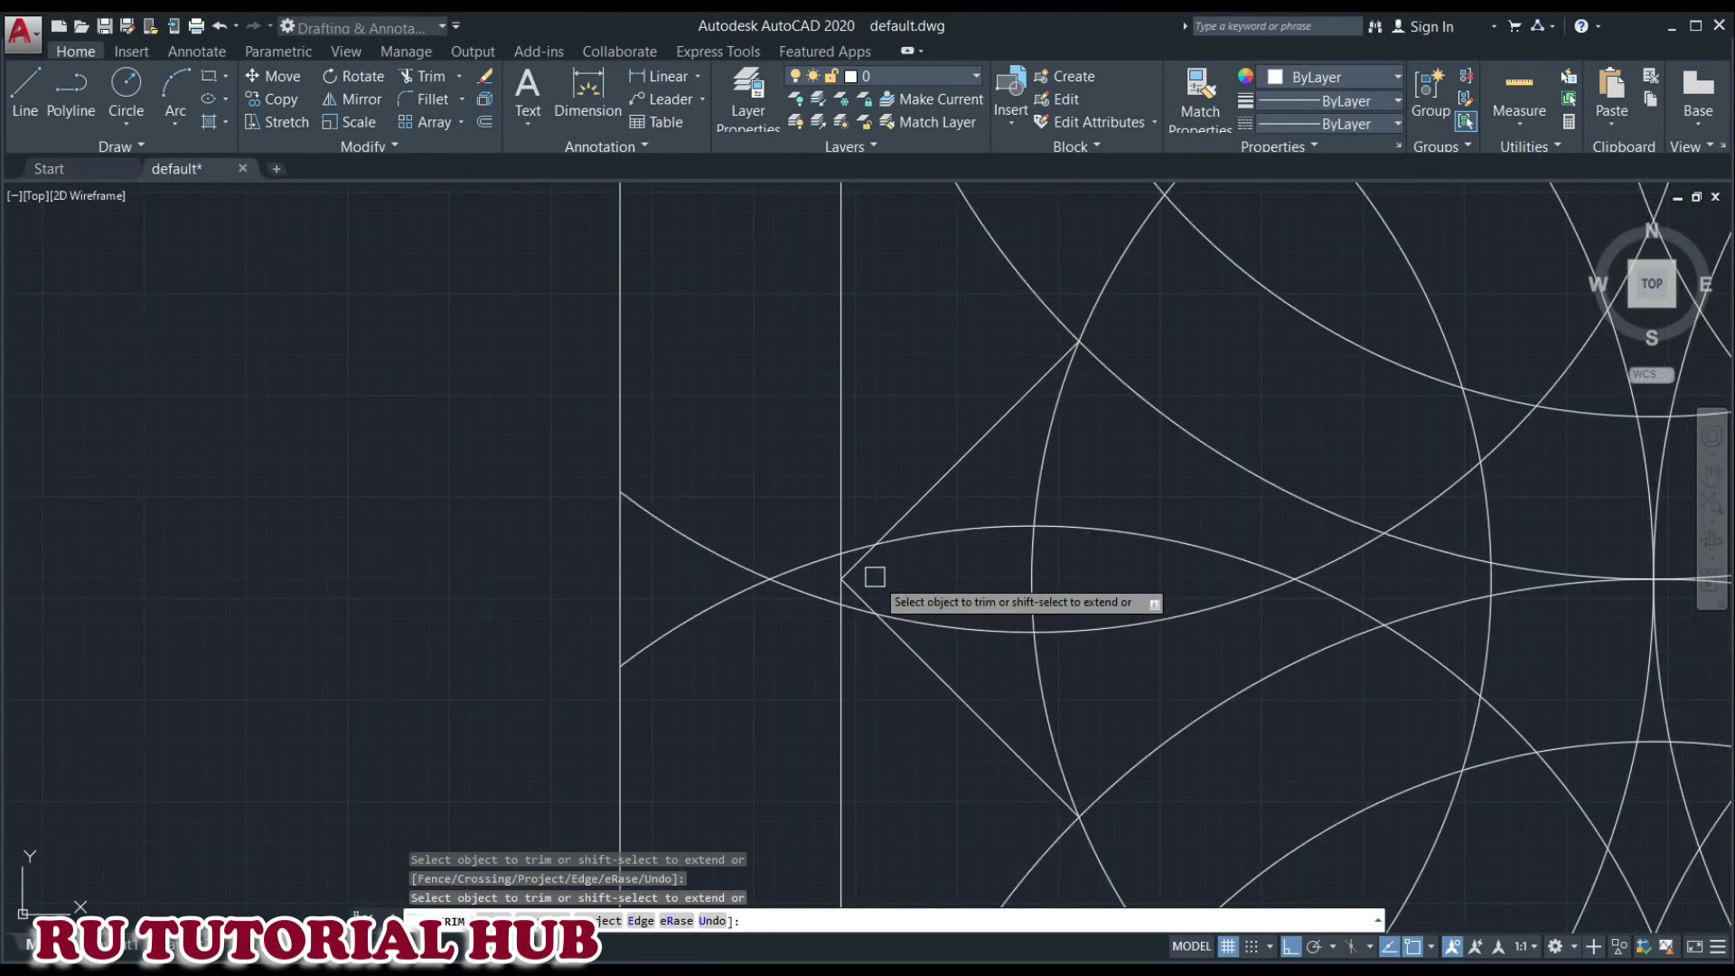
{"action": "scroll", "coordinate": [873, 578], "scroll_direction": "up", "scroll_amount": 4}
{"action": "middle_click_drag", "start_coordinate": [870, 570], "coordinate": [870, 567]}
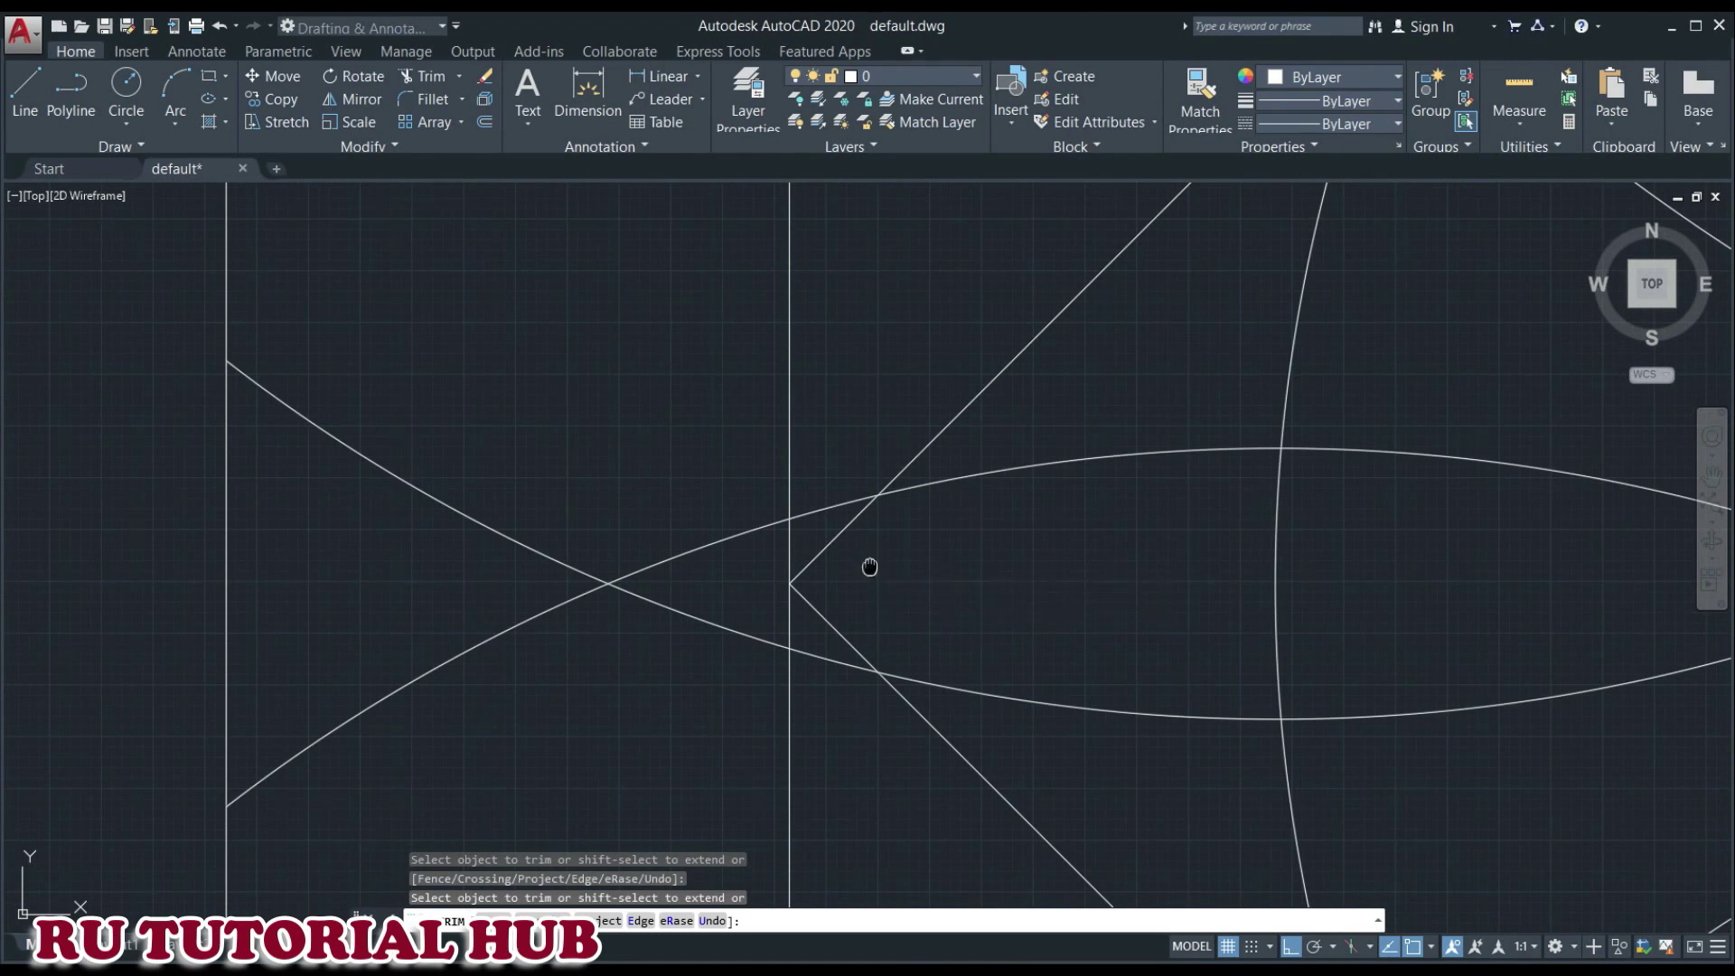
{"action": "scroll", "coordinate": [1154, 600], "scroll_direction": "down", "scroll_amount": 1}
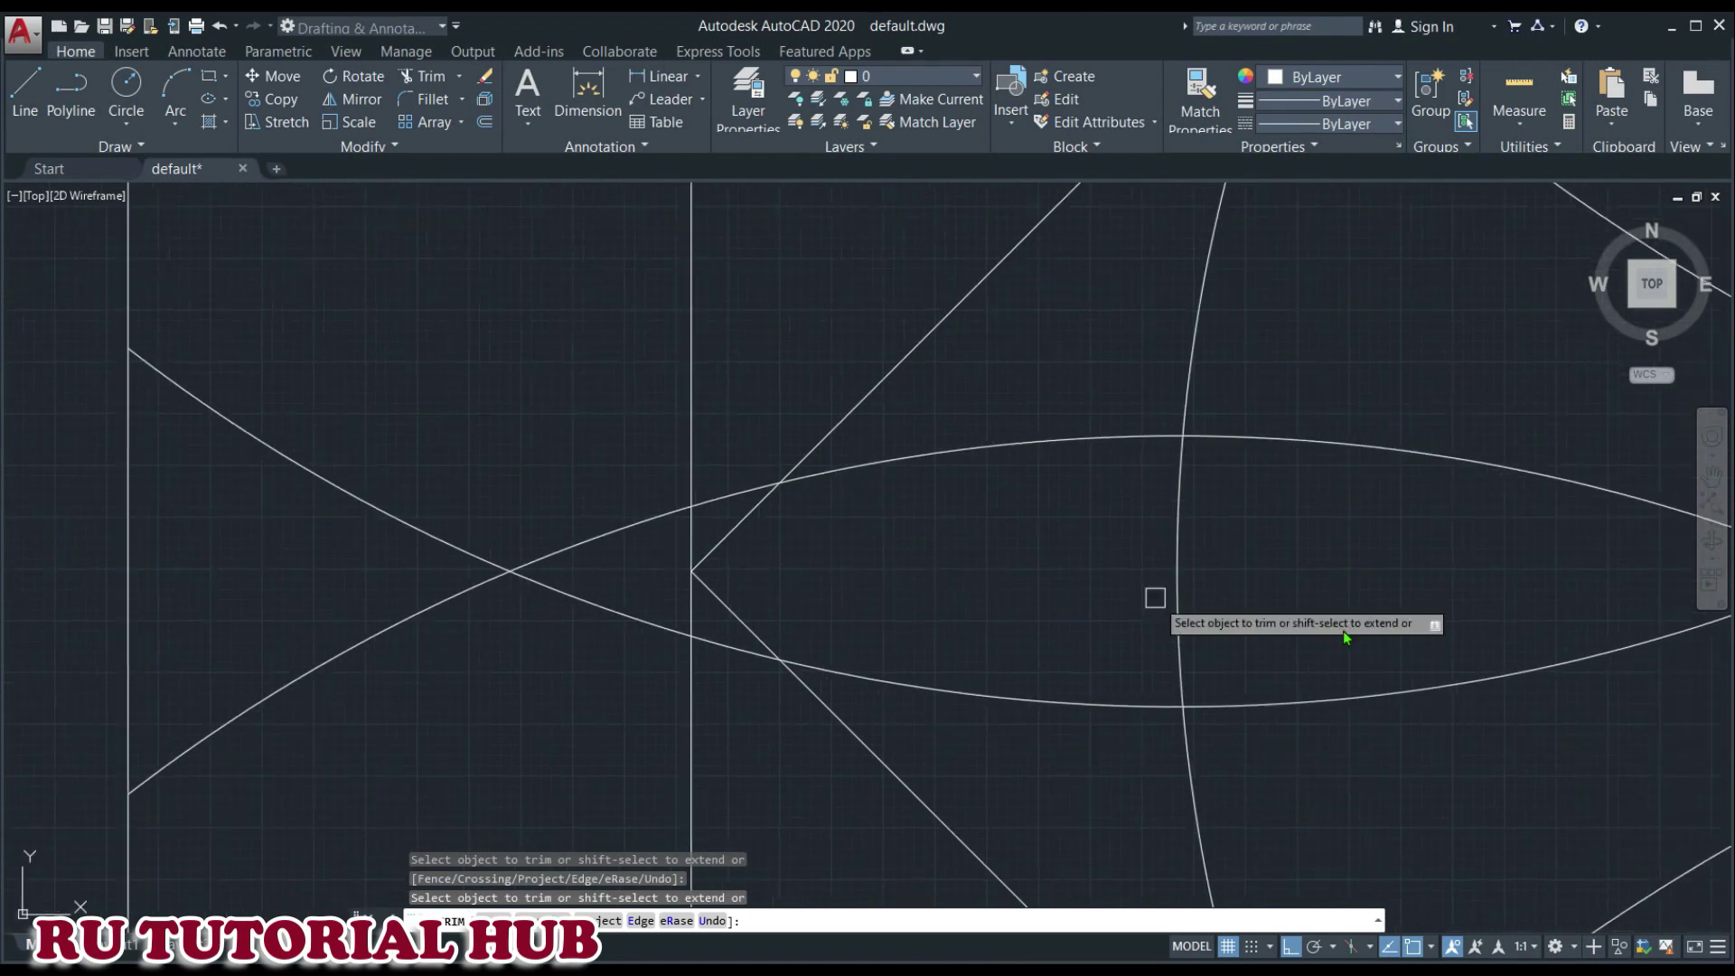
{"action": "scroll", "coordinate": [1142, 686], "scroll_direction": "down", "scroll_amount": 2}
{"action": "scroll", "coordinate": [1272, 741], "scroll_direction": "down", "scroll_amount": 2}
{"action": "mouse_move", "coordinate": [1217, 713]}
{"action": "middle_mouse_down"}
{"action": "mouse_move", "coordinate": [759, 456]}
{"action": "mouse_move", "coordinate": [717, 491]}
{"action": "middle_mouse_up"}
{"action": "scroll", "coordinate": [758, 457], "scroll_direction": "down", "scroll_amount": 2}
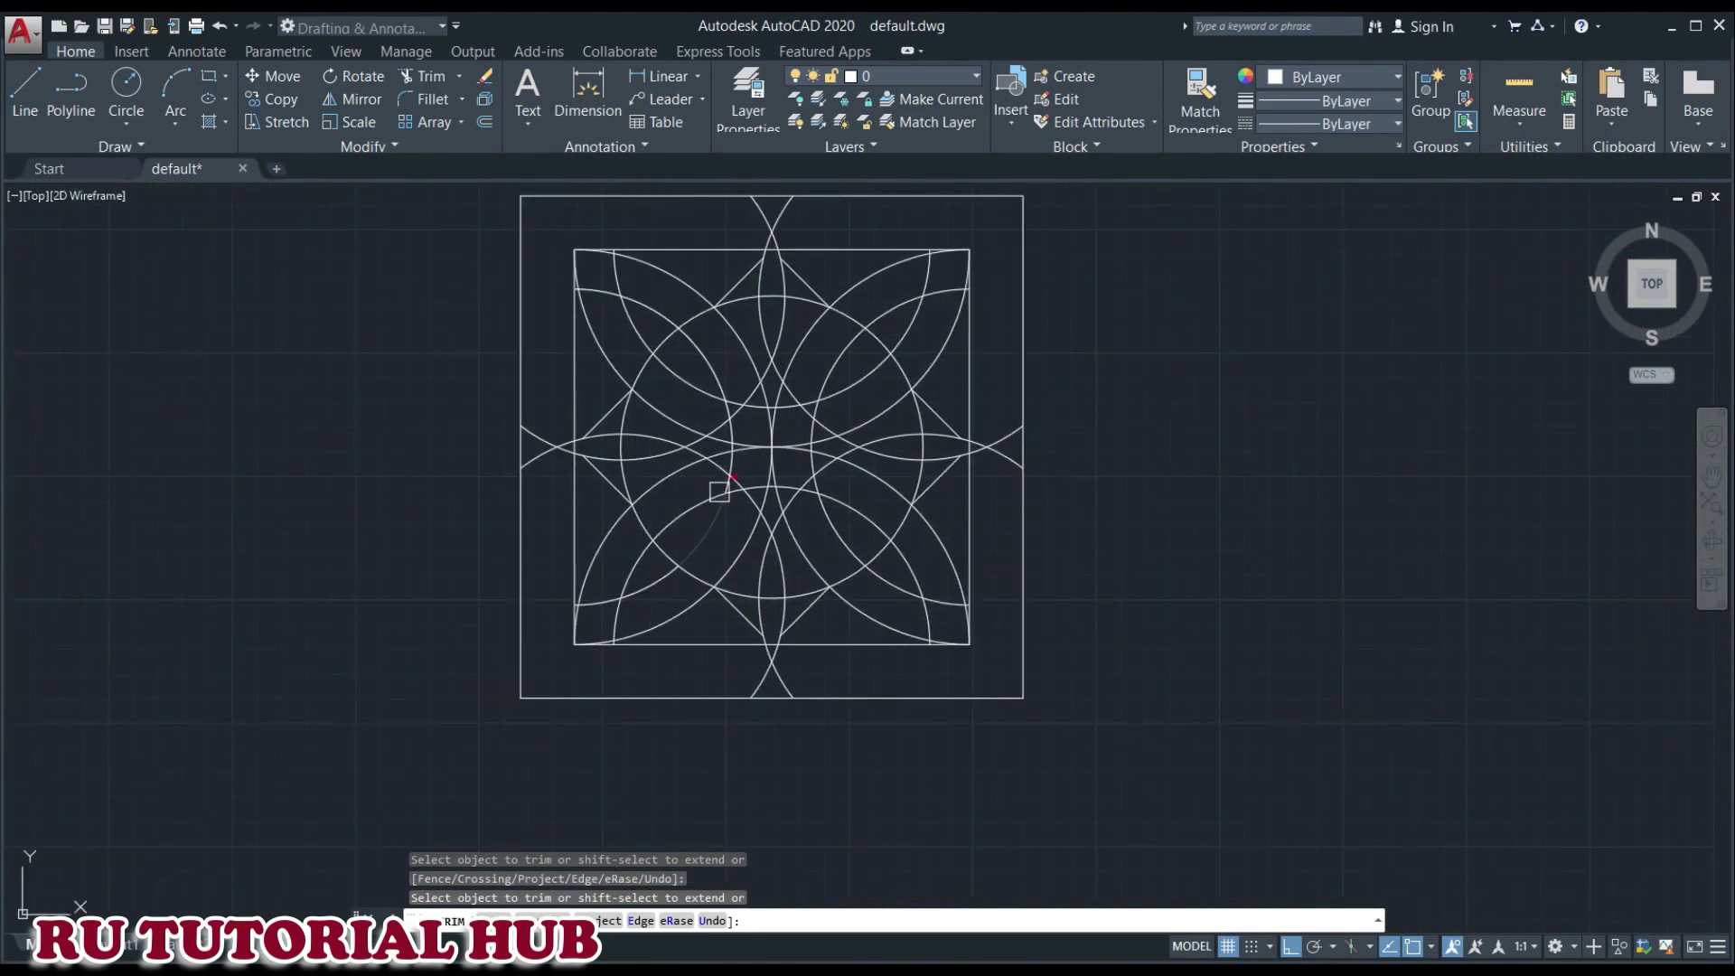
{"action": "scroll", "coordinate": [972, 542], "scroll_direction": "up", "scroll_amount": 2}
{"action": "scroll", "coordinate": [767, 633], "scroll_direction": "up", "scroll_amount": 2}
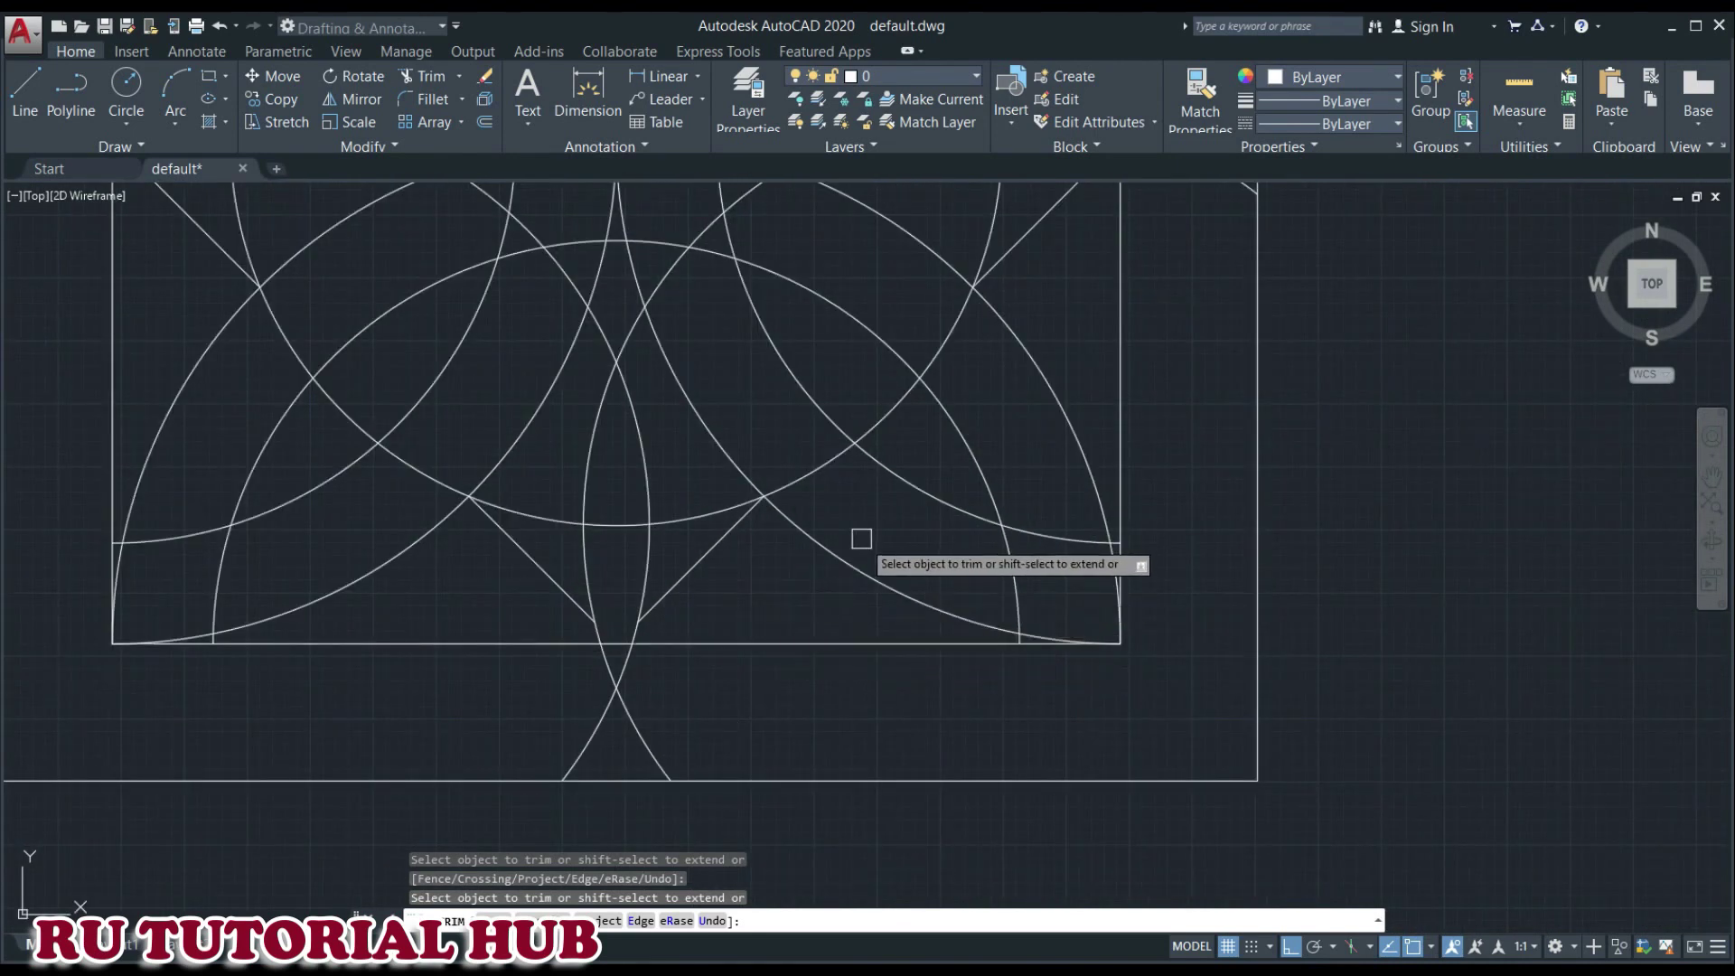
{"action": "scroll", "coordinate": [863, 542], "scroll_direction": "down", "scroll_amount": 4}
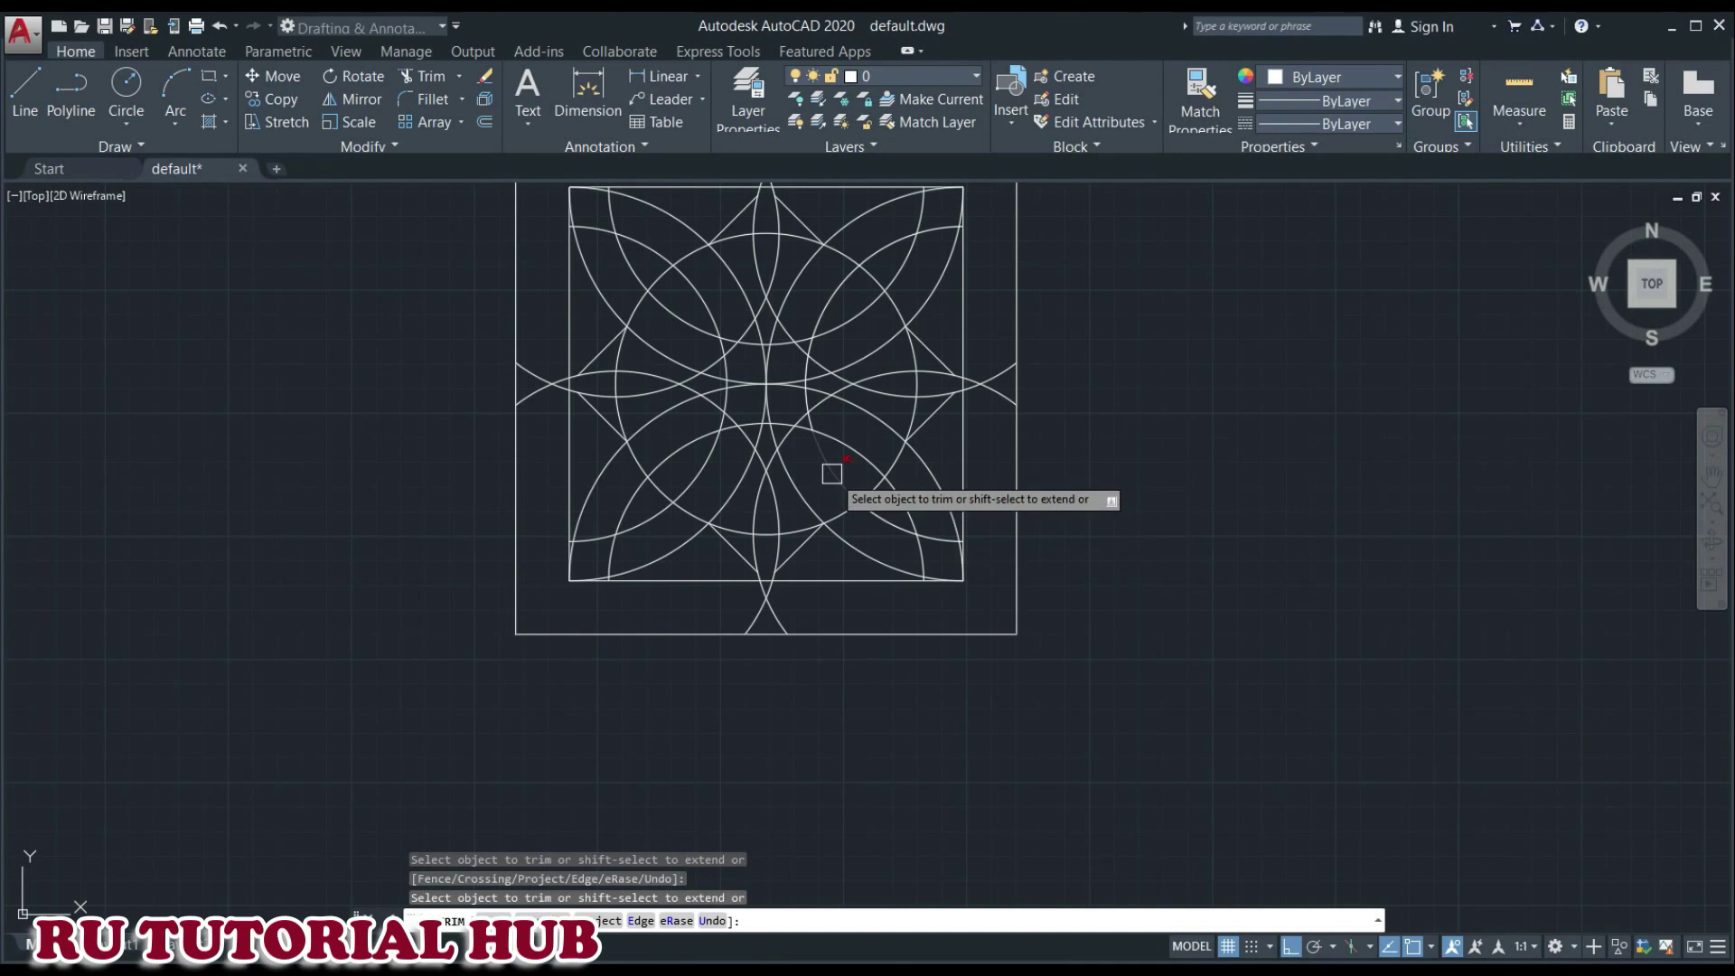
{"action": "scroll", "coordinate": [854, 457], "scroll_direction": "up", "scroll_amount": 2}
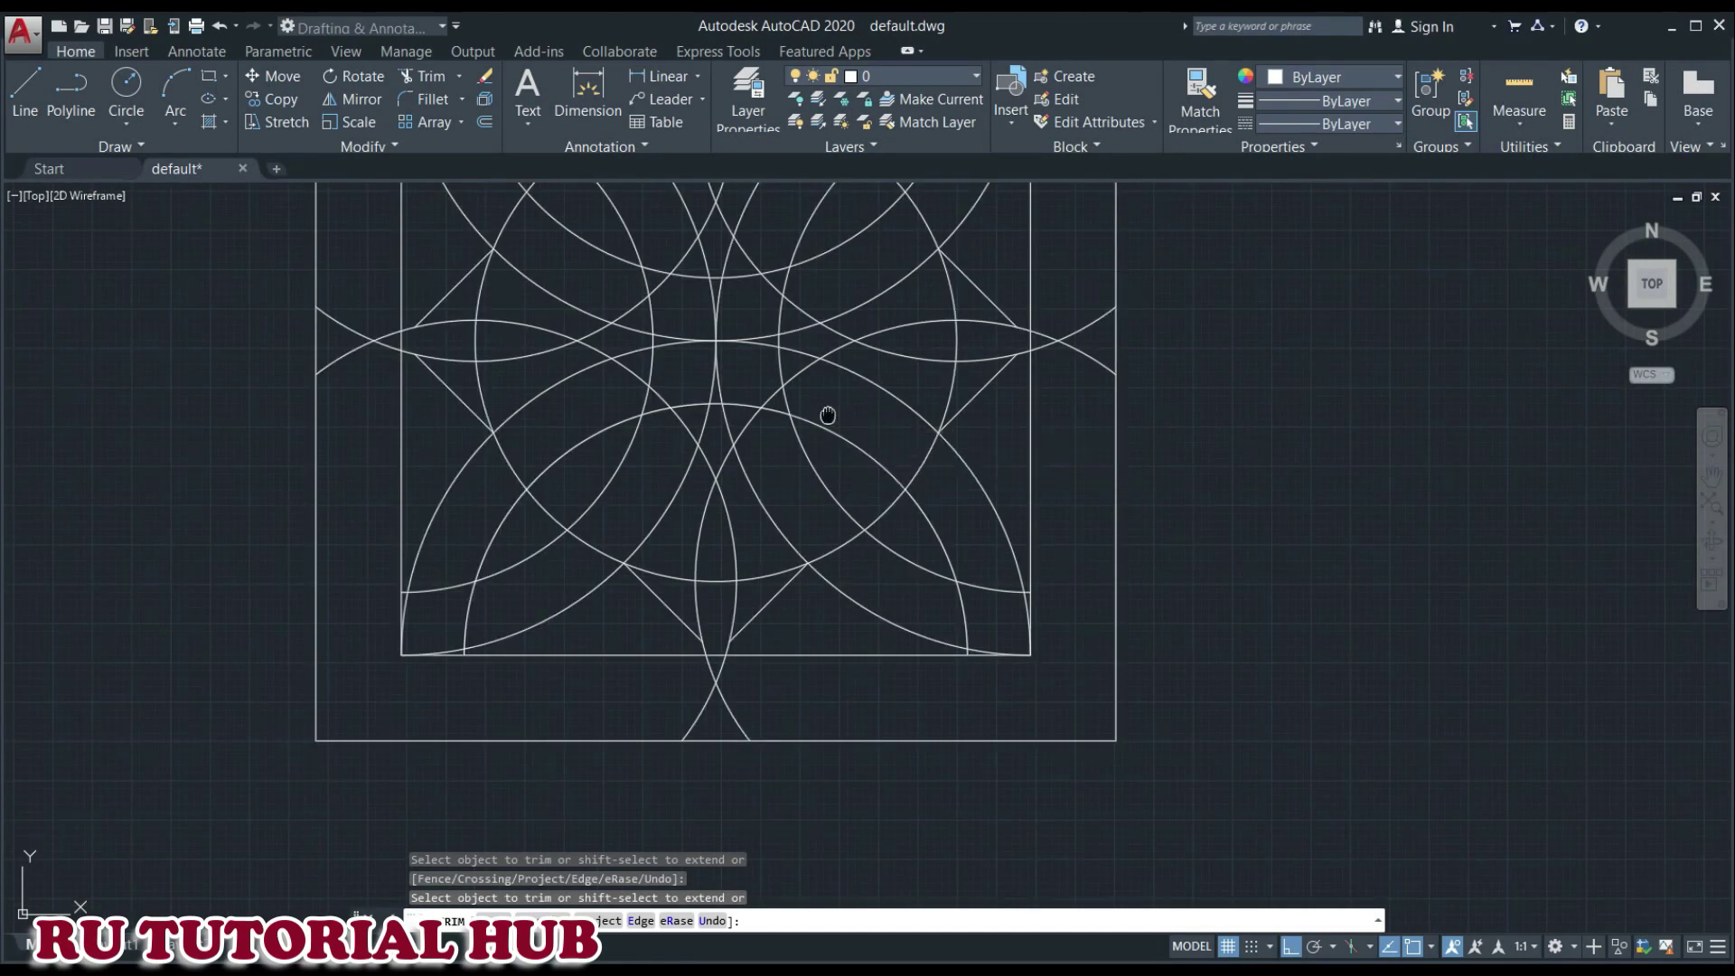
{"action": "scroll", "coordinate": [828, 415], "scroll_direction": "down", "scroll_amount": 2}
{"action": "middle_click_drag", "start_coordinate": [827, 415], "coordinate": [896, 589]}
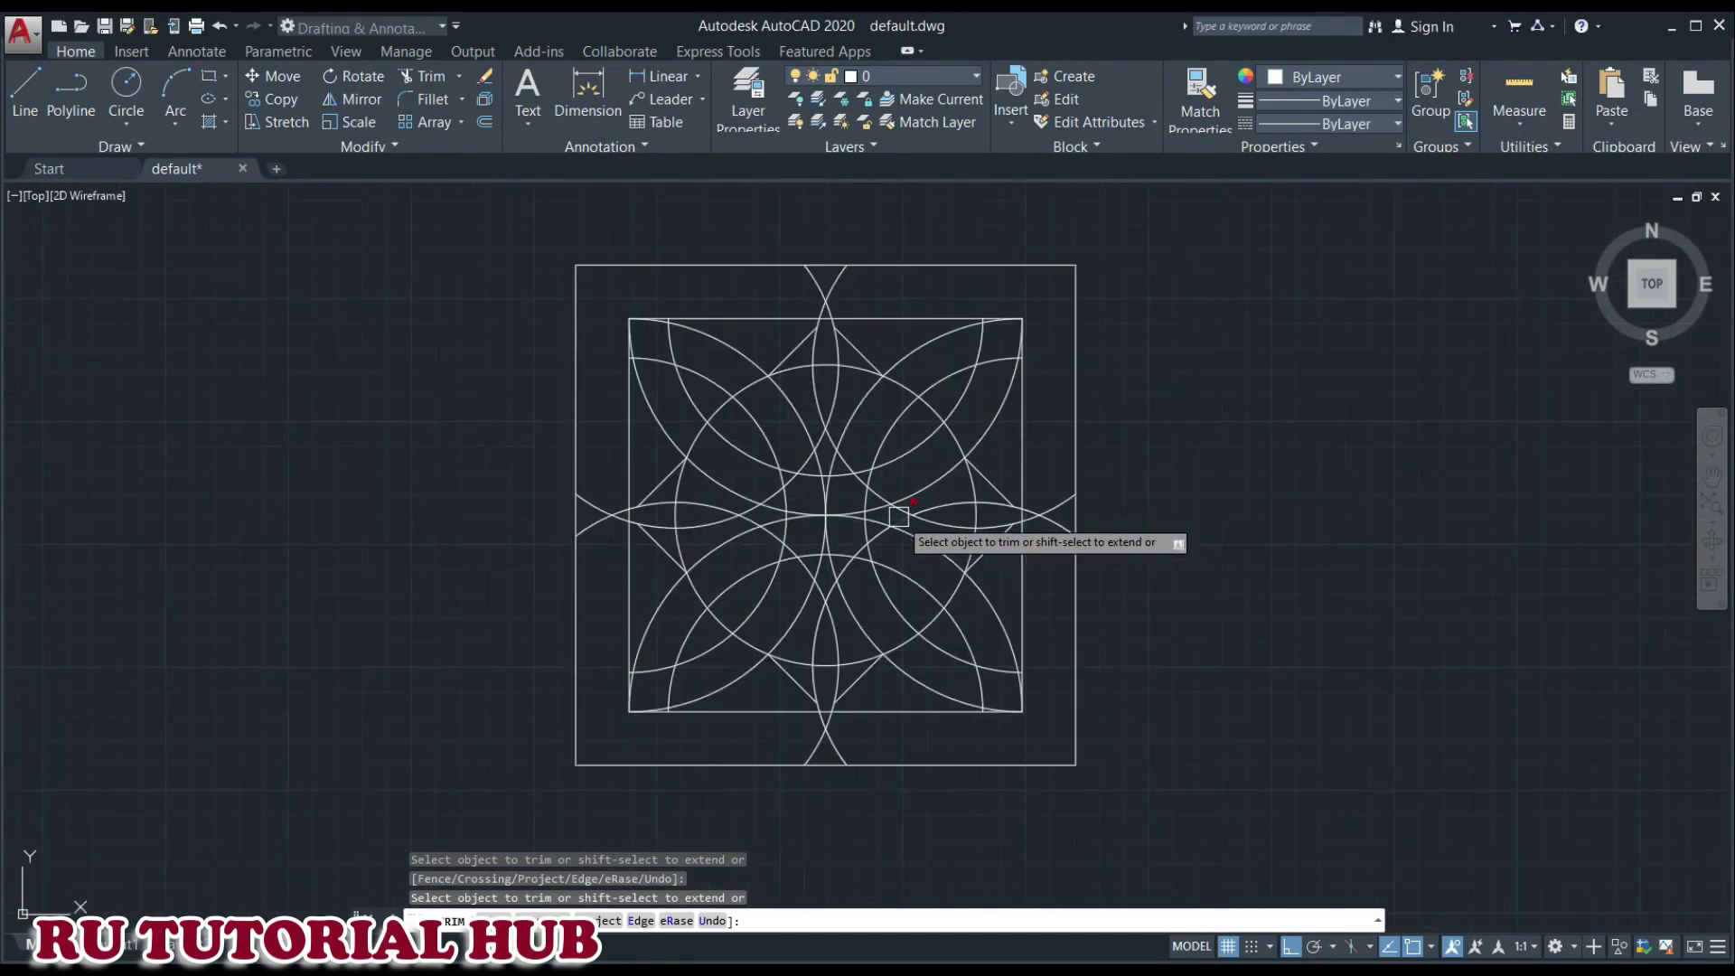
{"action": "middle_click_drag", "start_coordinate": [948, 522], "coordinate": [855, 522]}
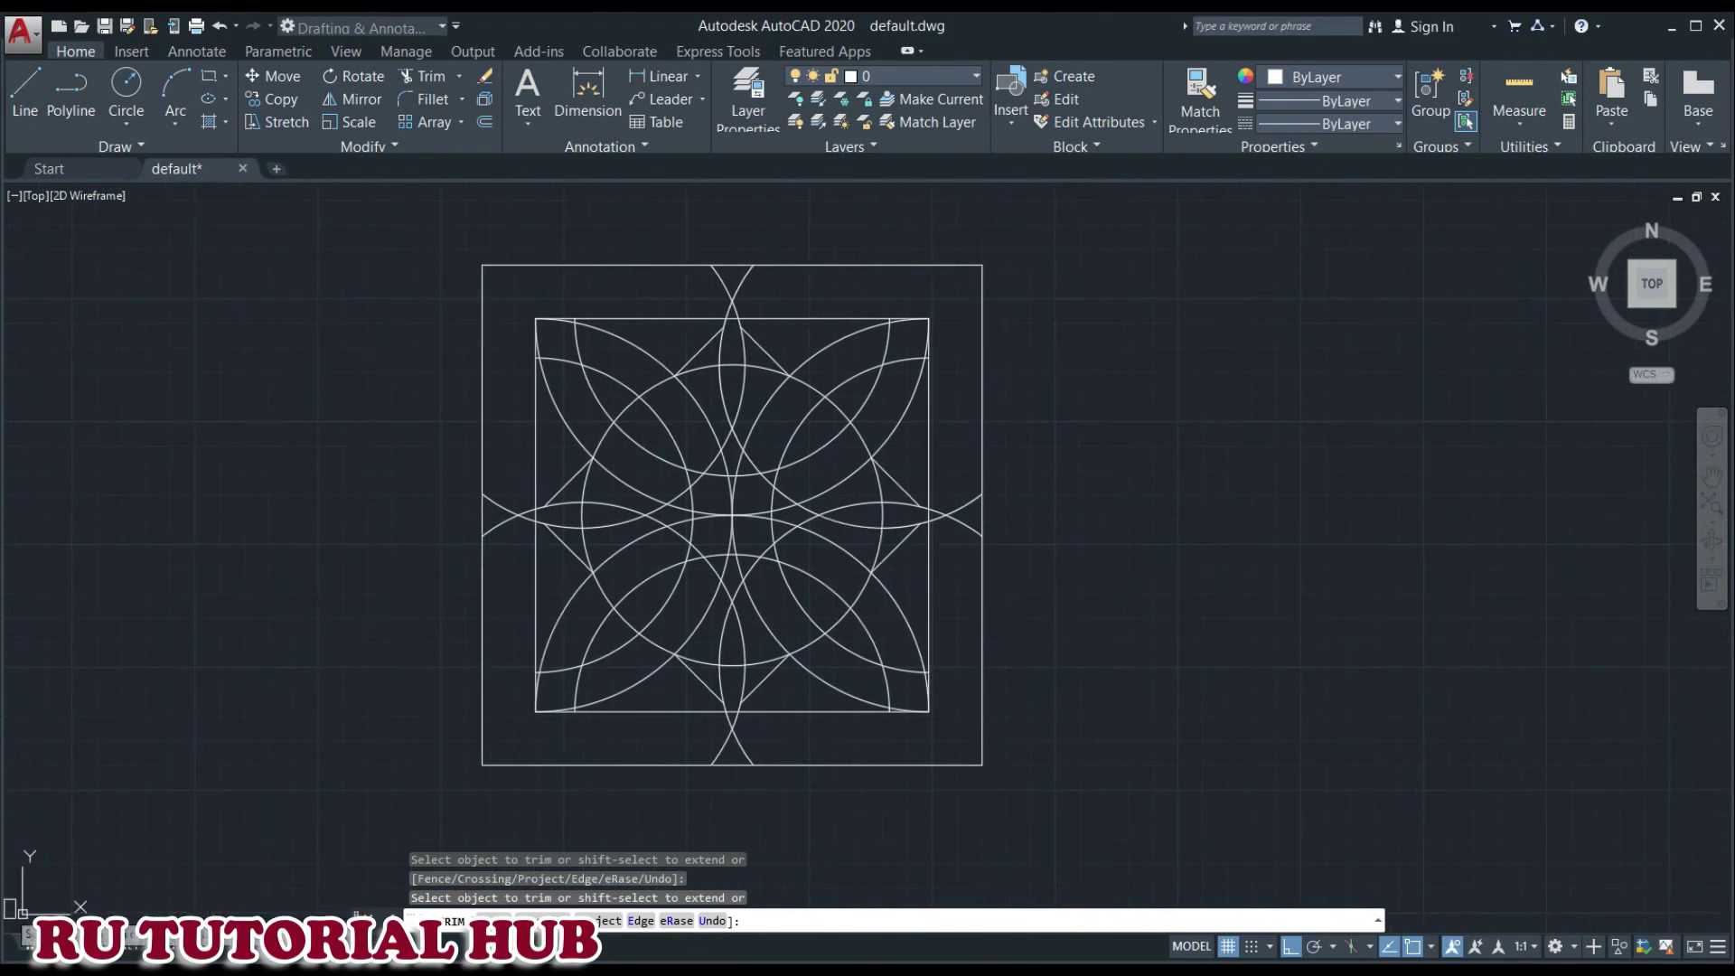
- Compare the drawing against the reference sketch, then end the trim command
{"action": "key", "text": "alt+Tab"}
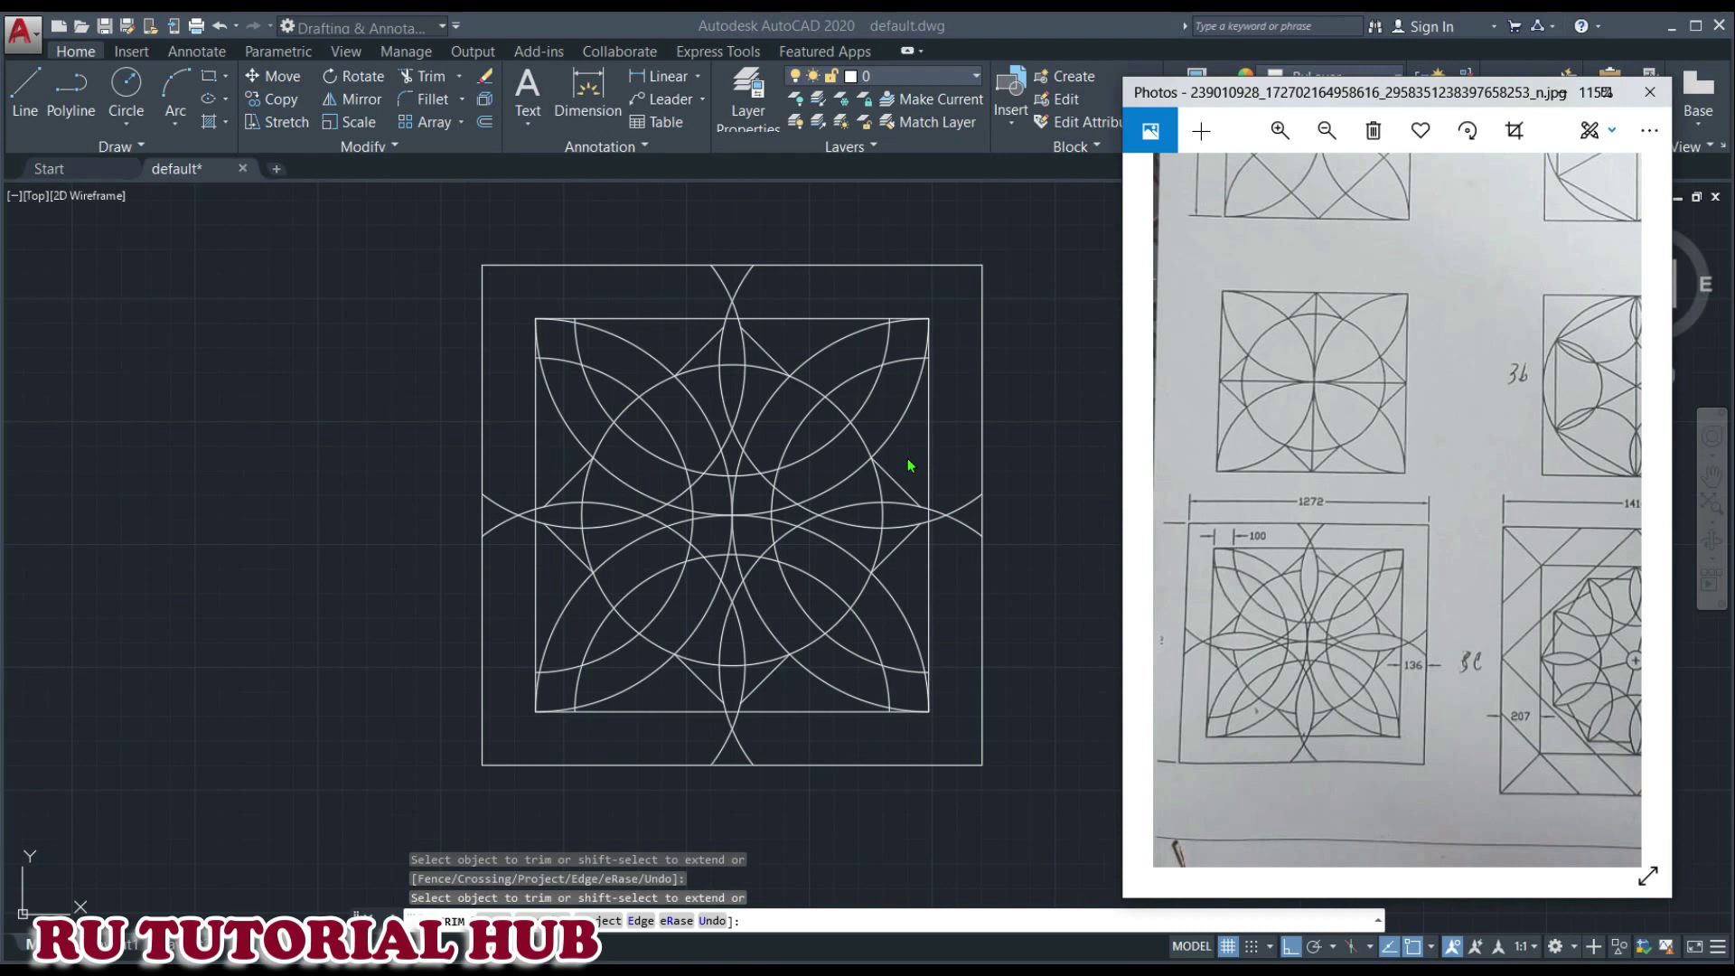
{"action": "left_click", "coordinate": [1084, 775]}
{"action": "key", "text": "Escape"}
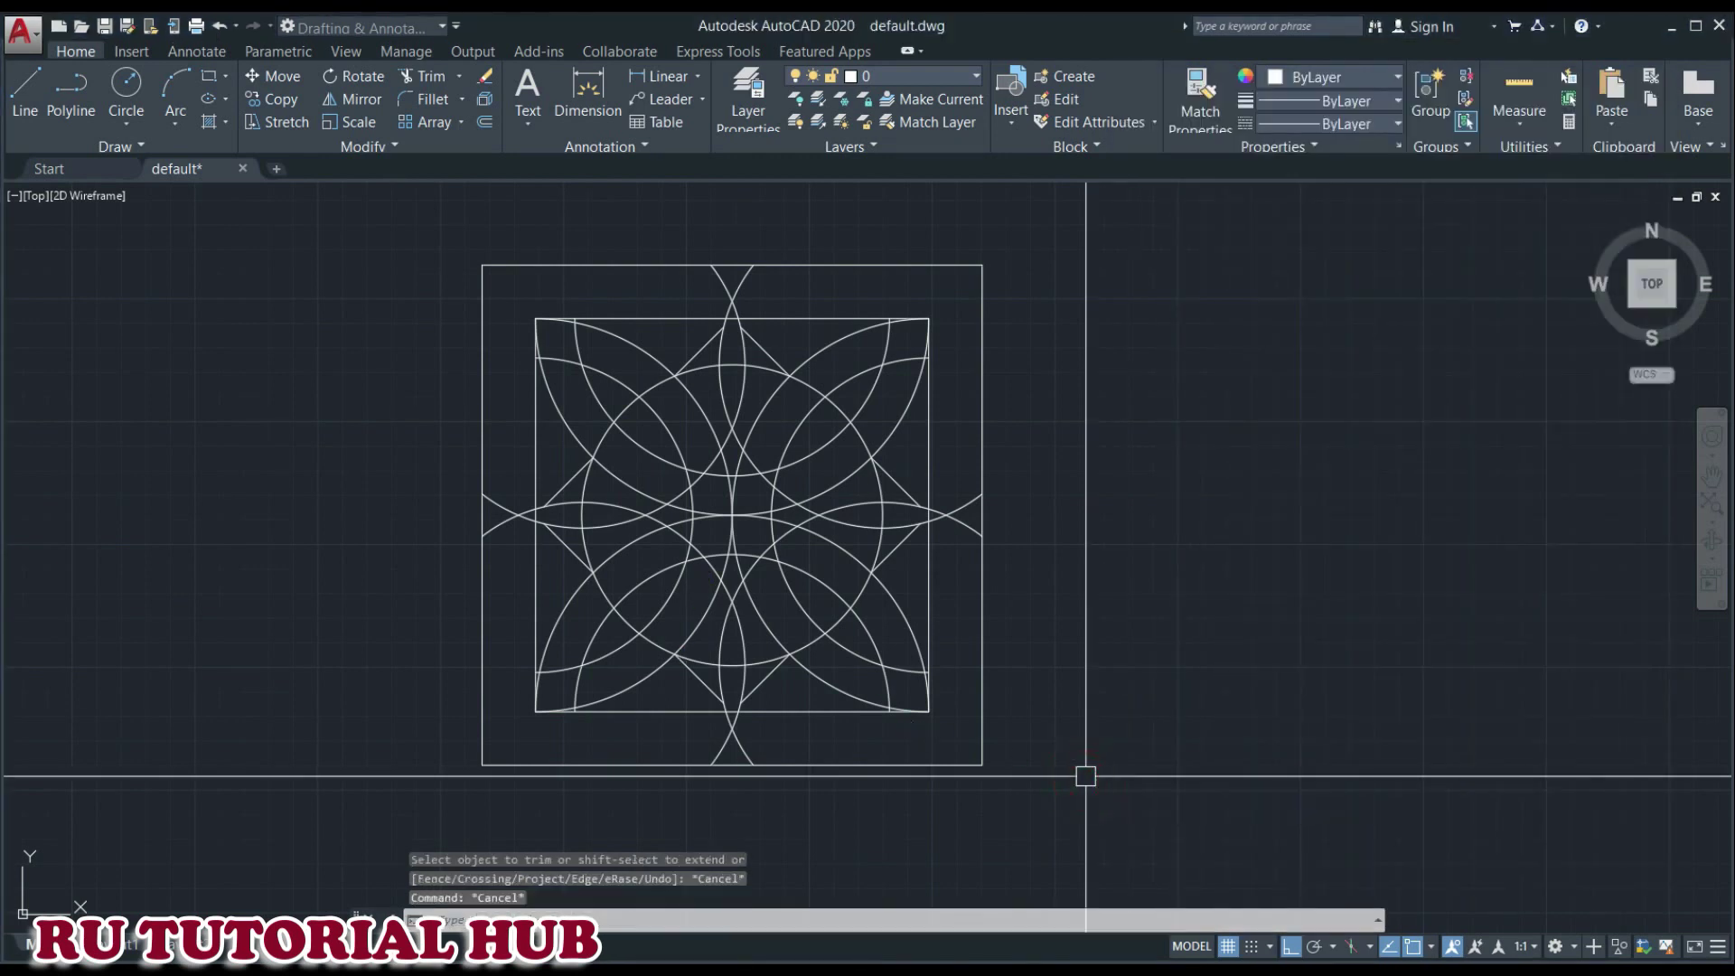
{"action": "key", "text": "Escape"}
{"action": "key", "text": "Escape"}
{"action": "middle_click_drag", "start_coordinate": [1042, 546], "coordinate": [1042, 567]}
- Dimension the outer square's width as 1272 above the frame
{"action": "type", "text": "dim"}
{"action": "key", "text": "Return"}
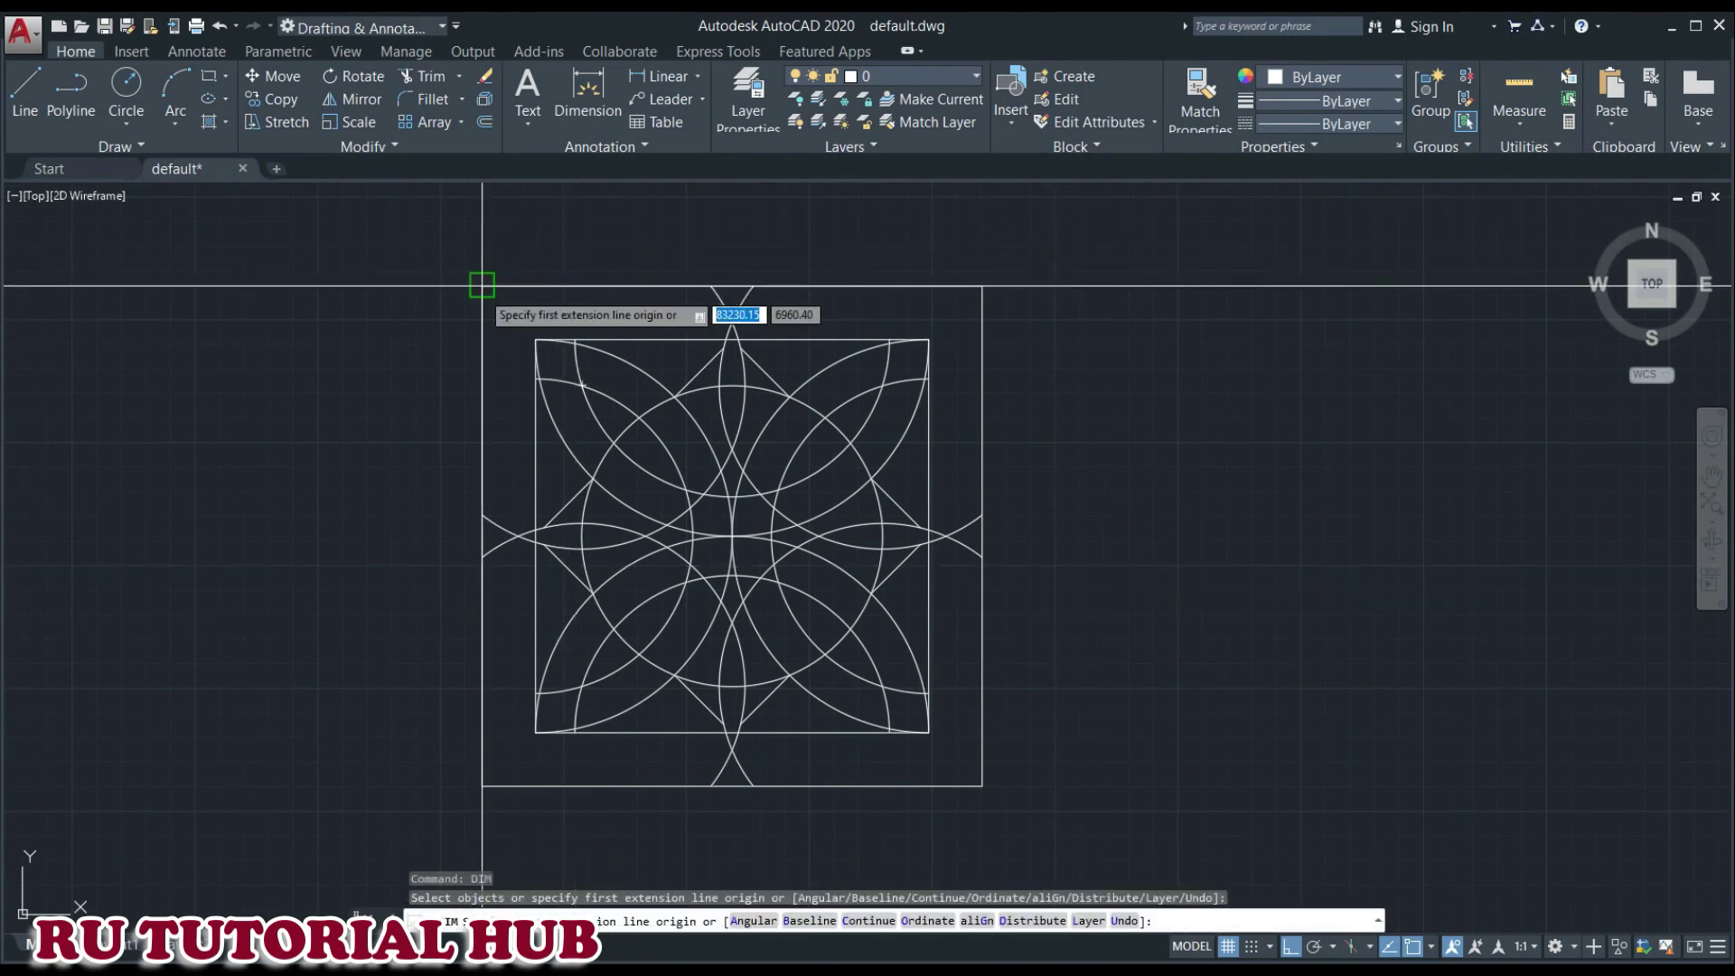
{"action": "left_click", "coordinate": [481, 286]}
{"action": "left_click", "coordinate": [982, 286]}
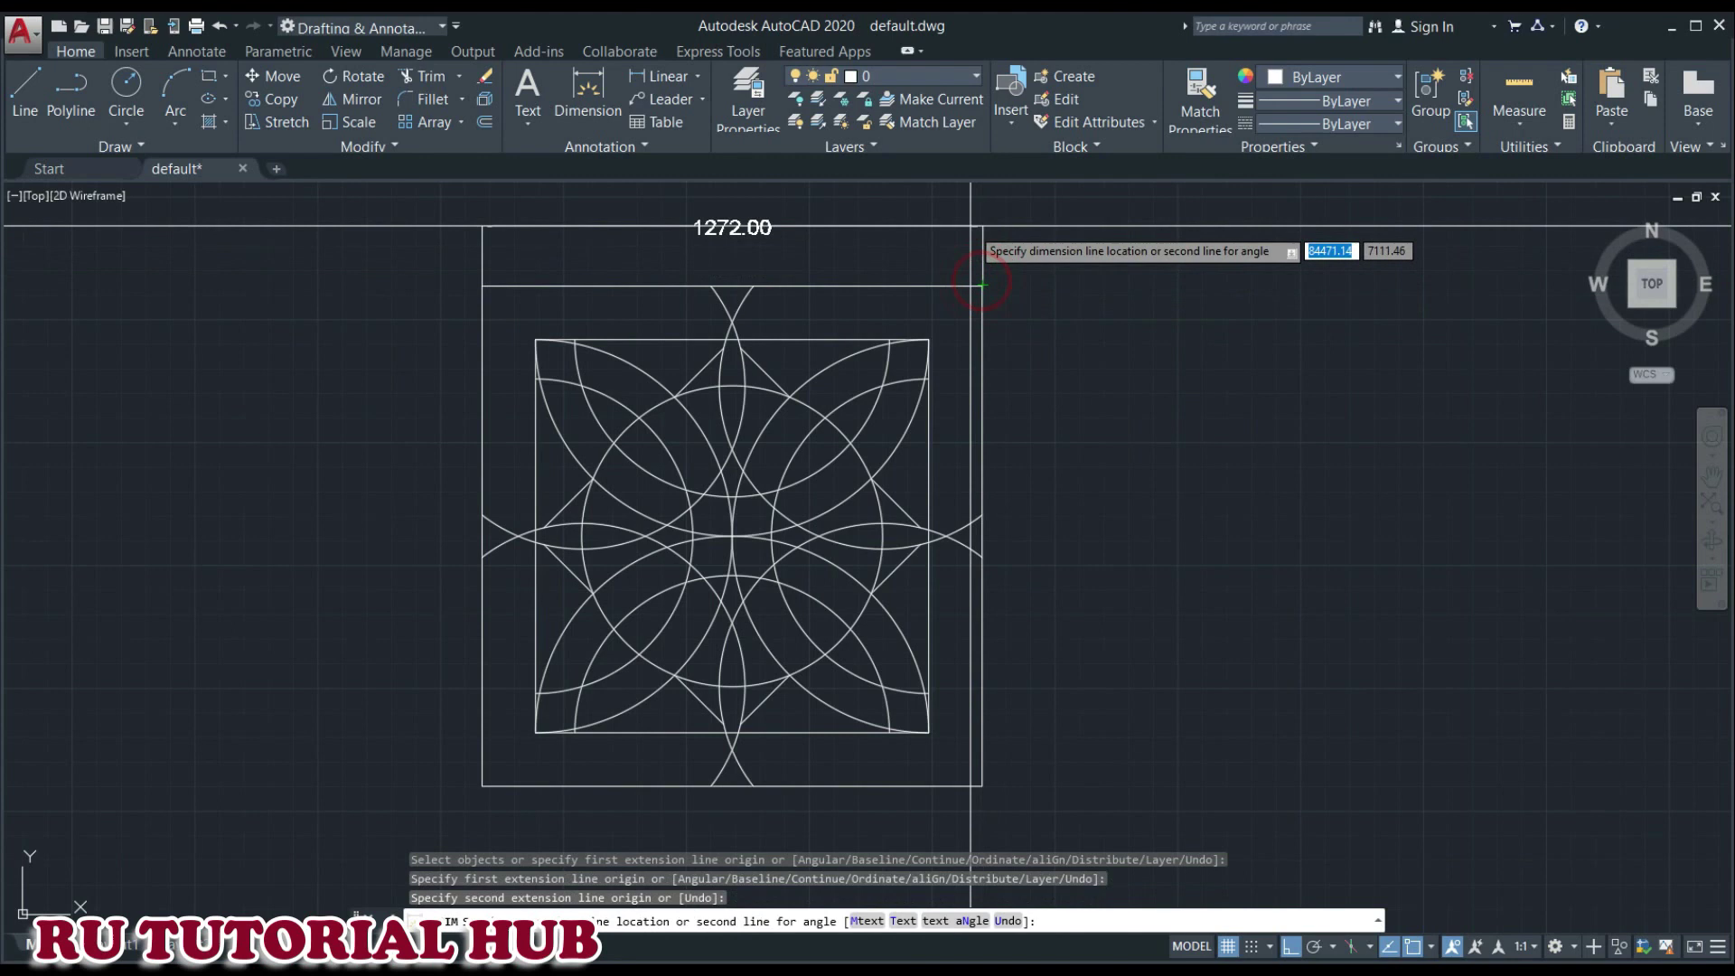
{"action": "left_click", "coordinate": [971, 236]}
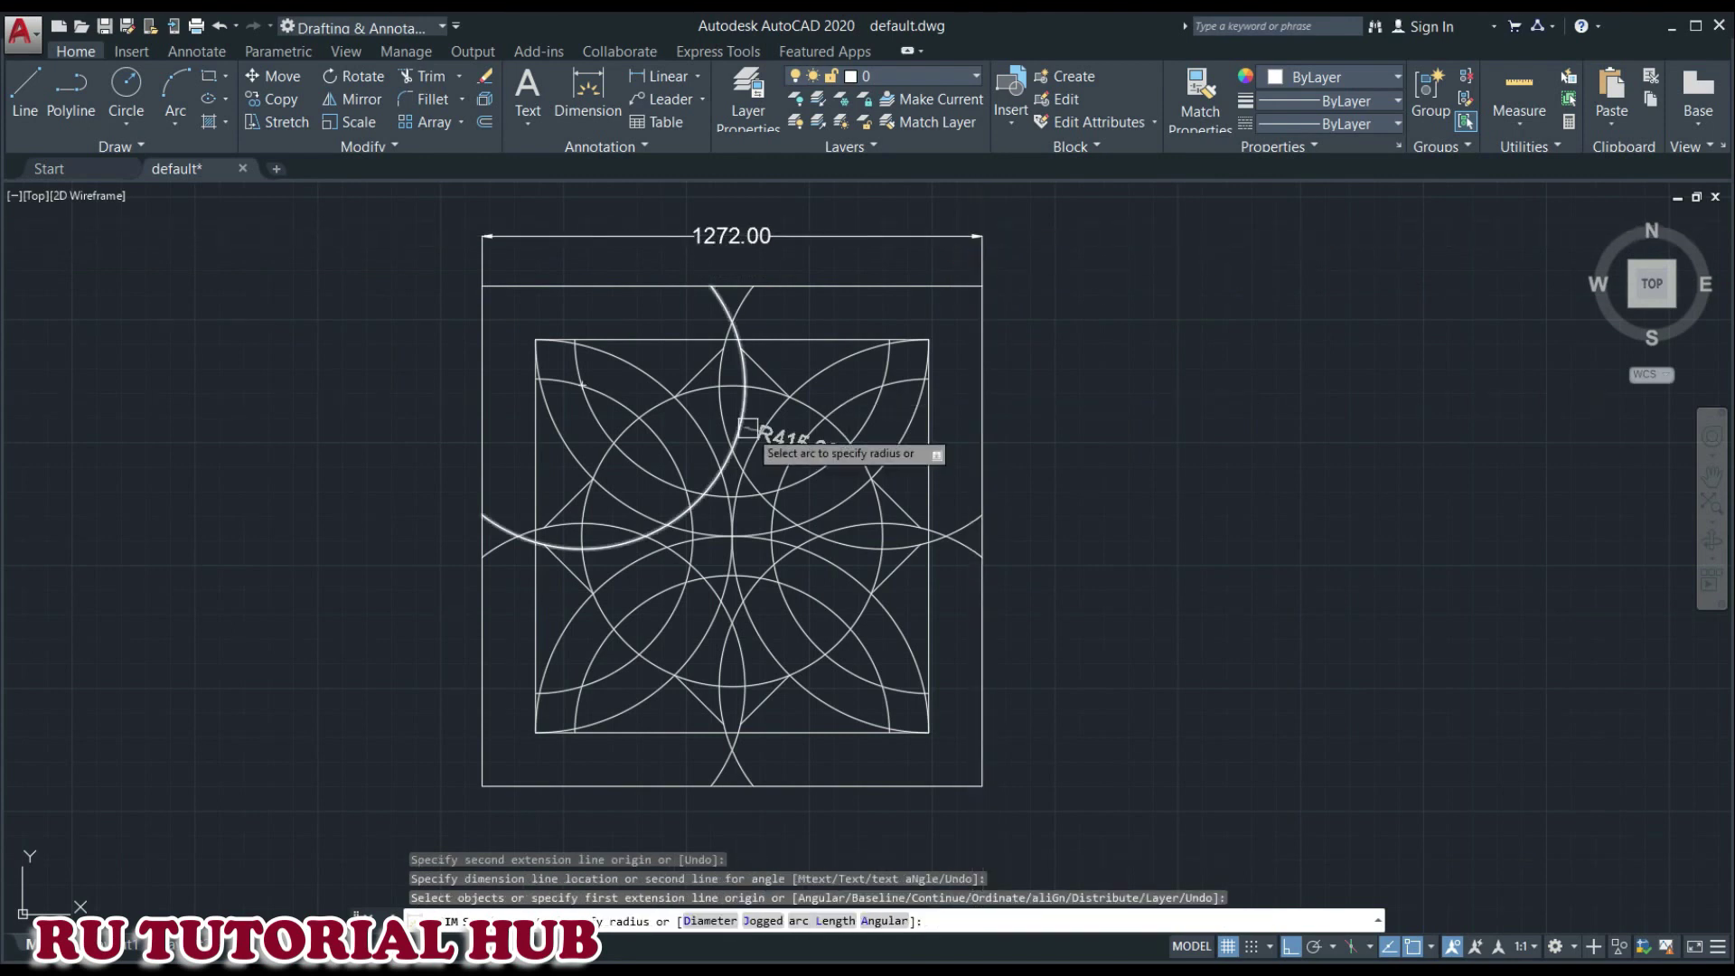
{"action": "key", "text": "Escape"}
{"action": "key", "text": "Escape"}
{"action": "key", "text": "Escape"}
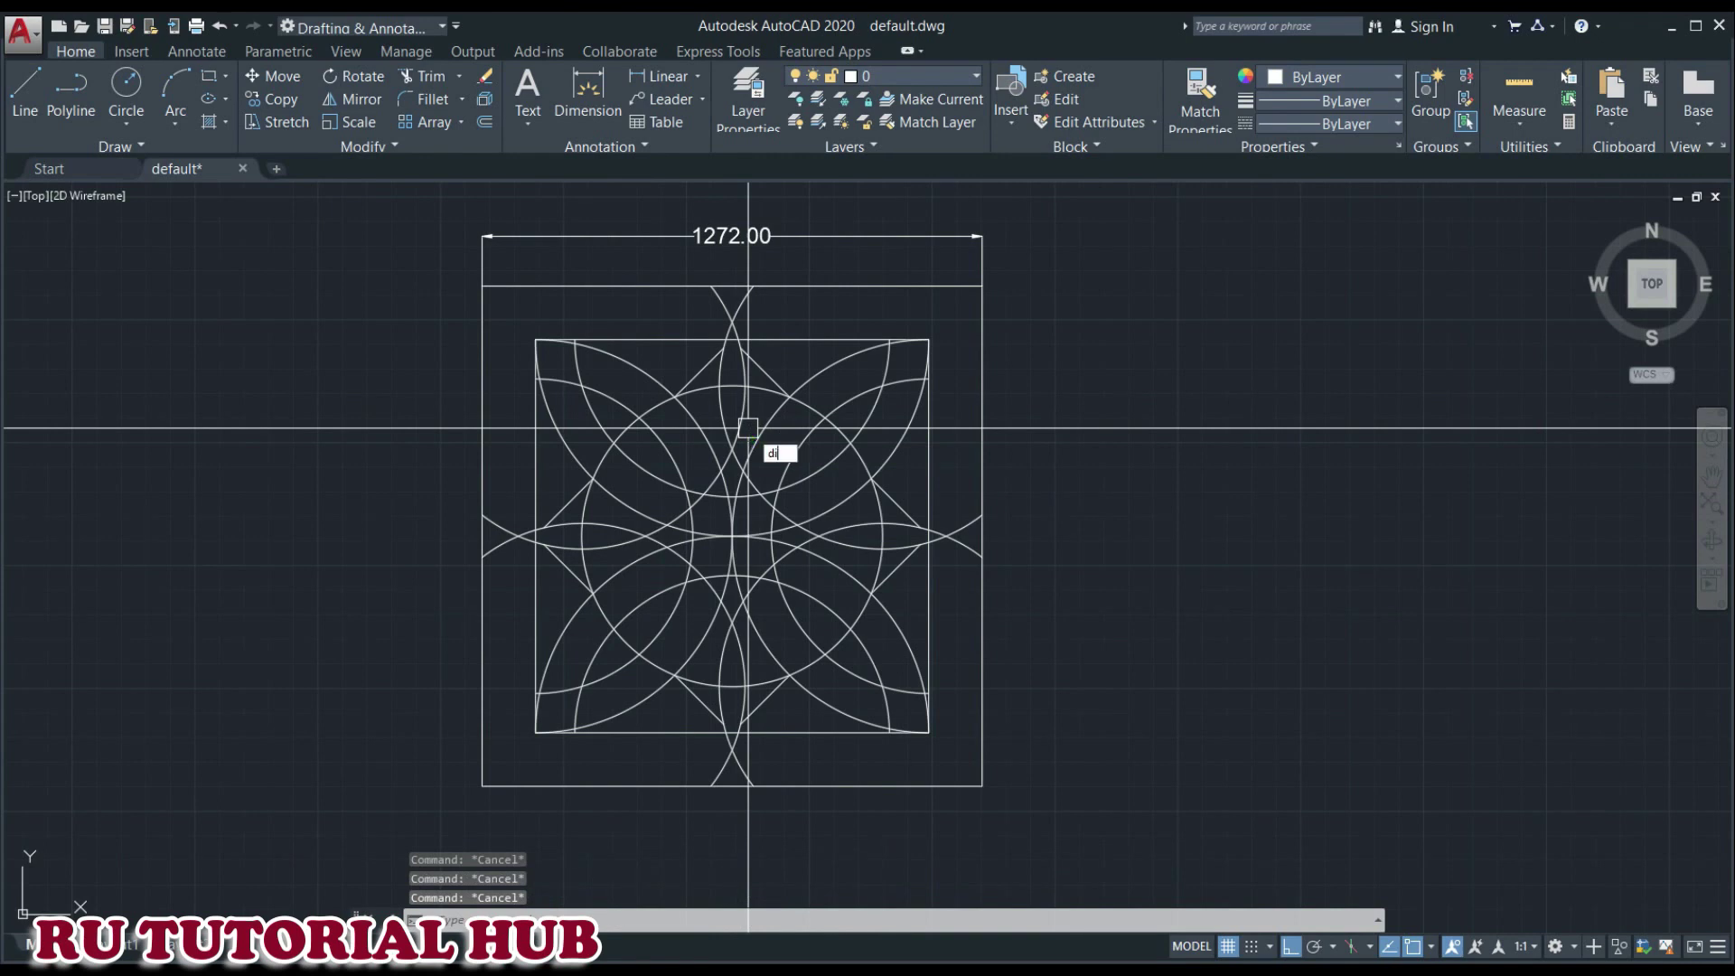
- Attempt the inner-corner offset dimension, then delete the inaccurate 100.13 result
{"action": "key", "text": "Return"}
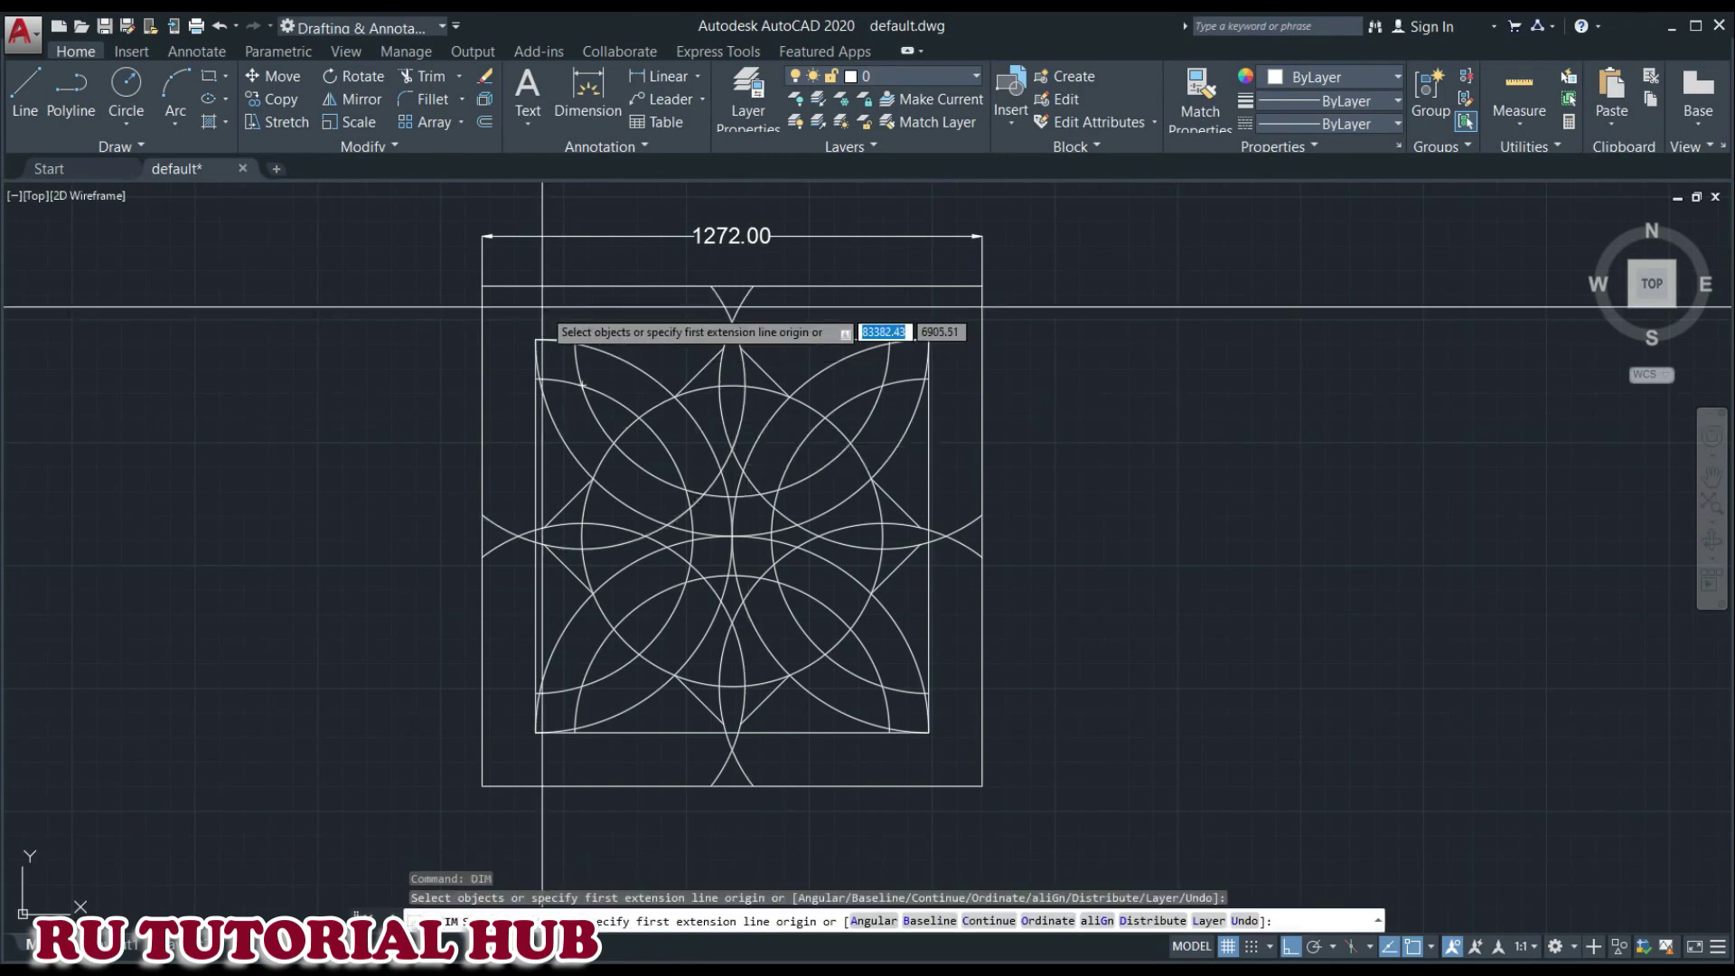
{"action": "left_click", "coordinate": [535, 339]}
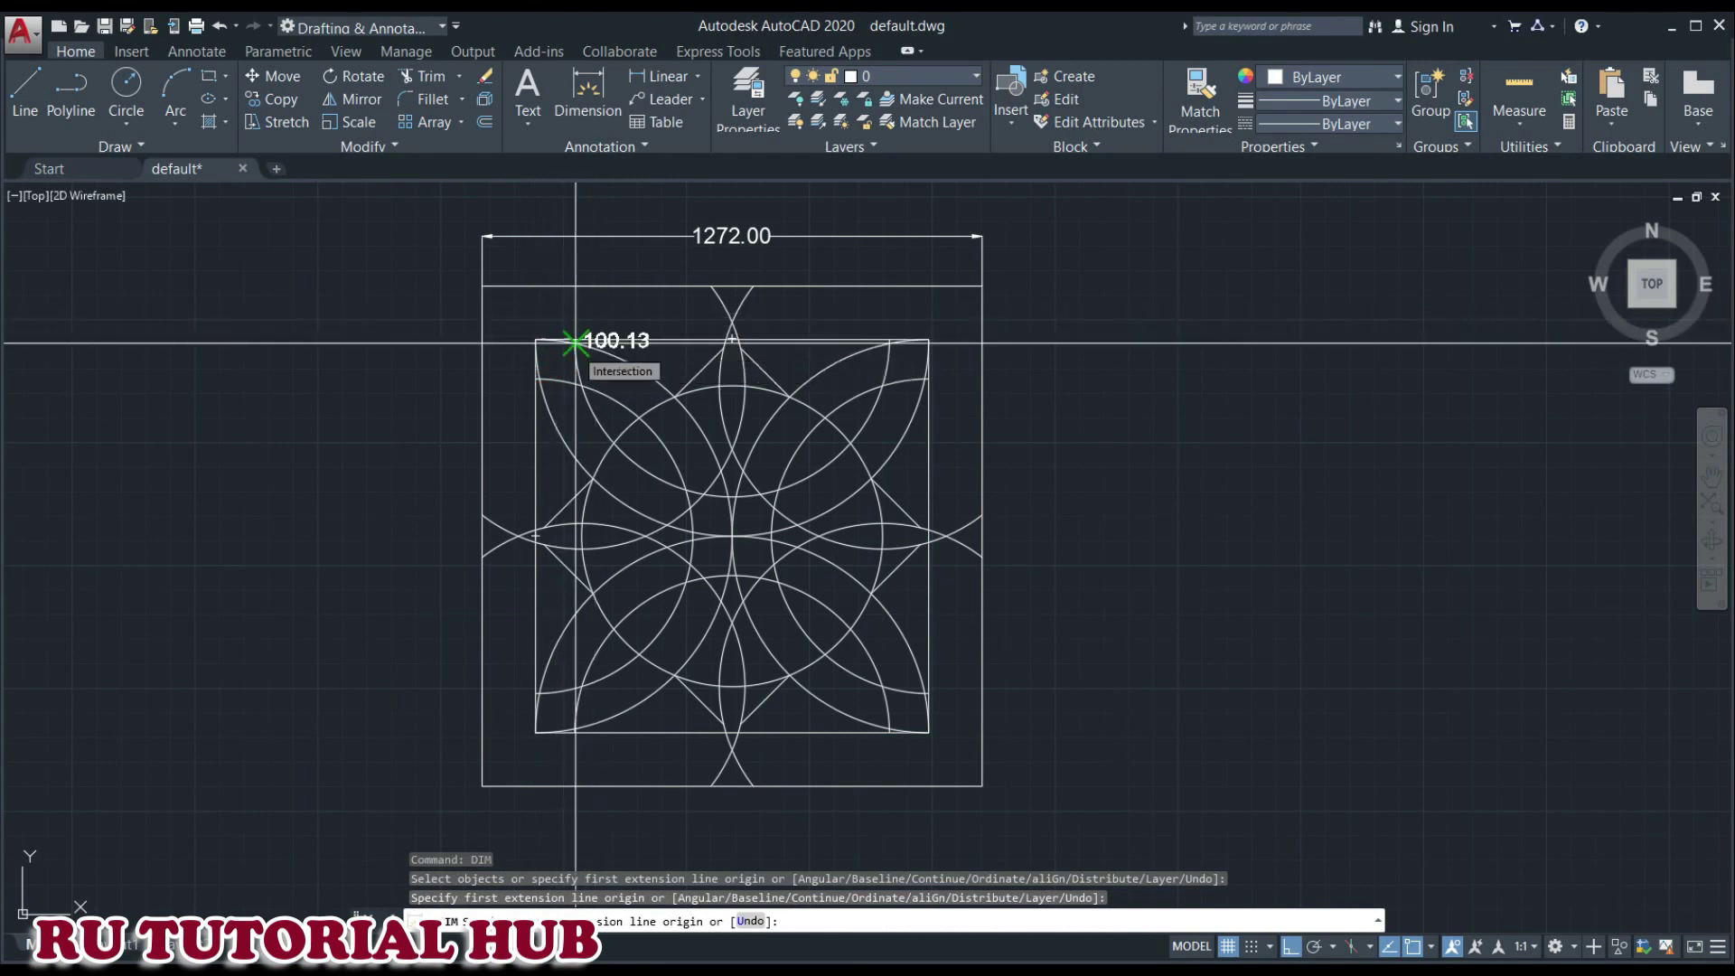
{"action": "left_click", "coordinate": [574, 343]}
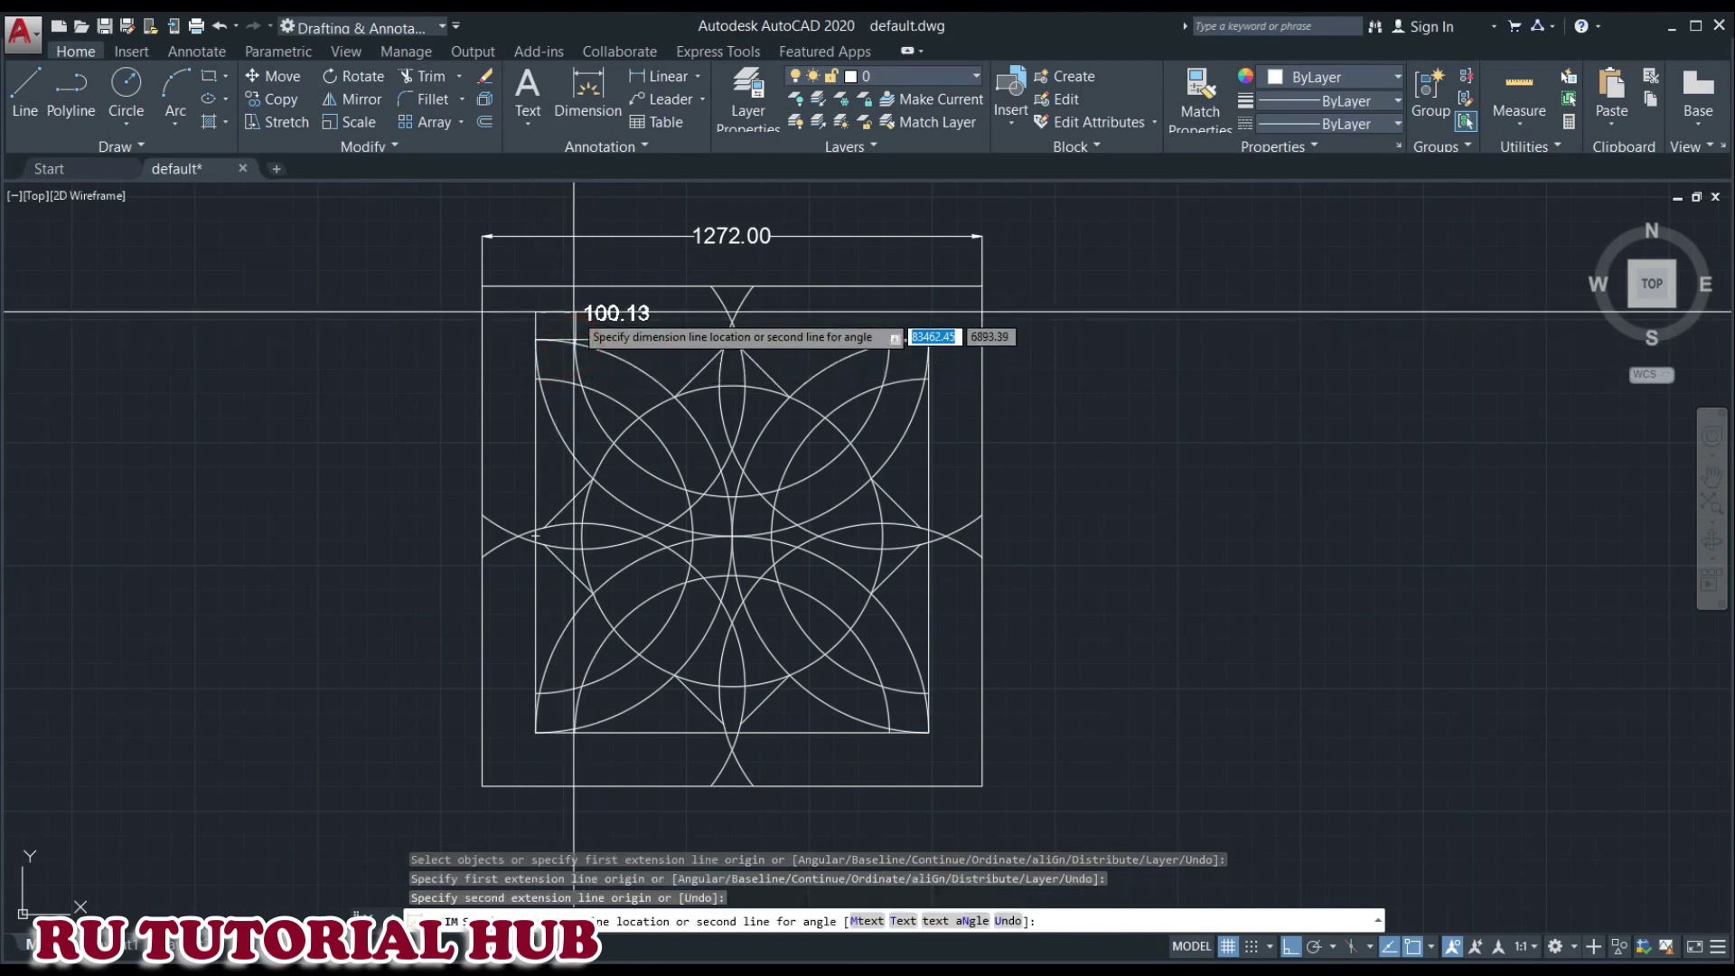
{"action": "left_click", "coordinate": [575, 311]}
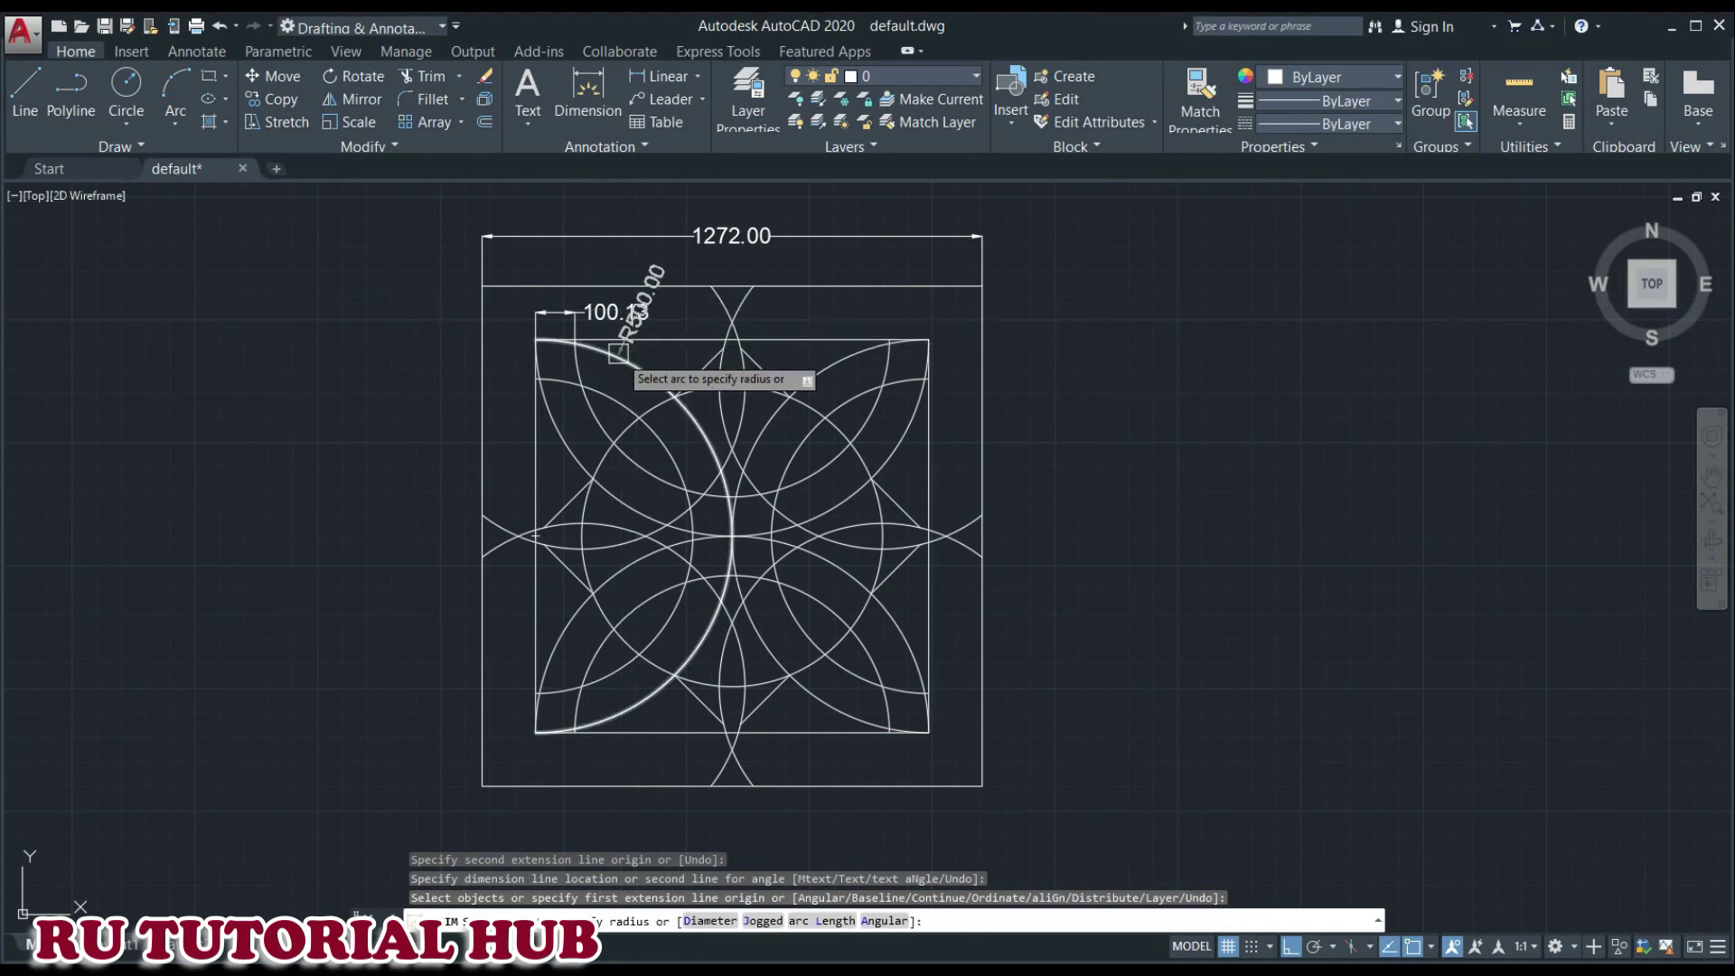
{"action": "key", "text": "Escape"}
{"action": "key", "text": "Escape"}
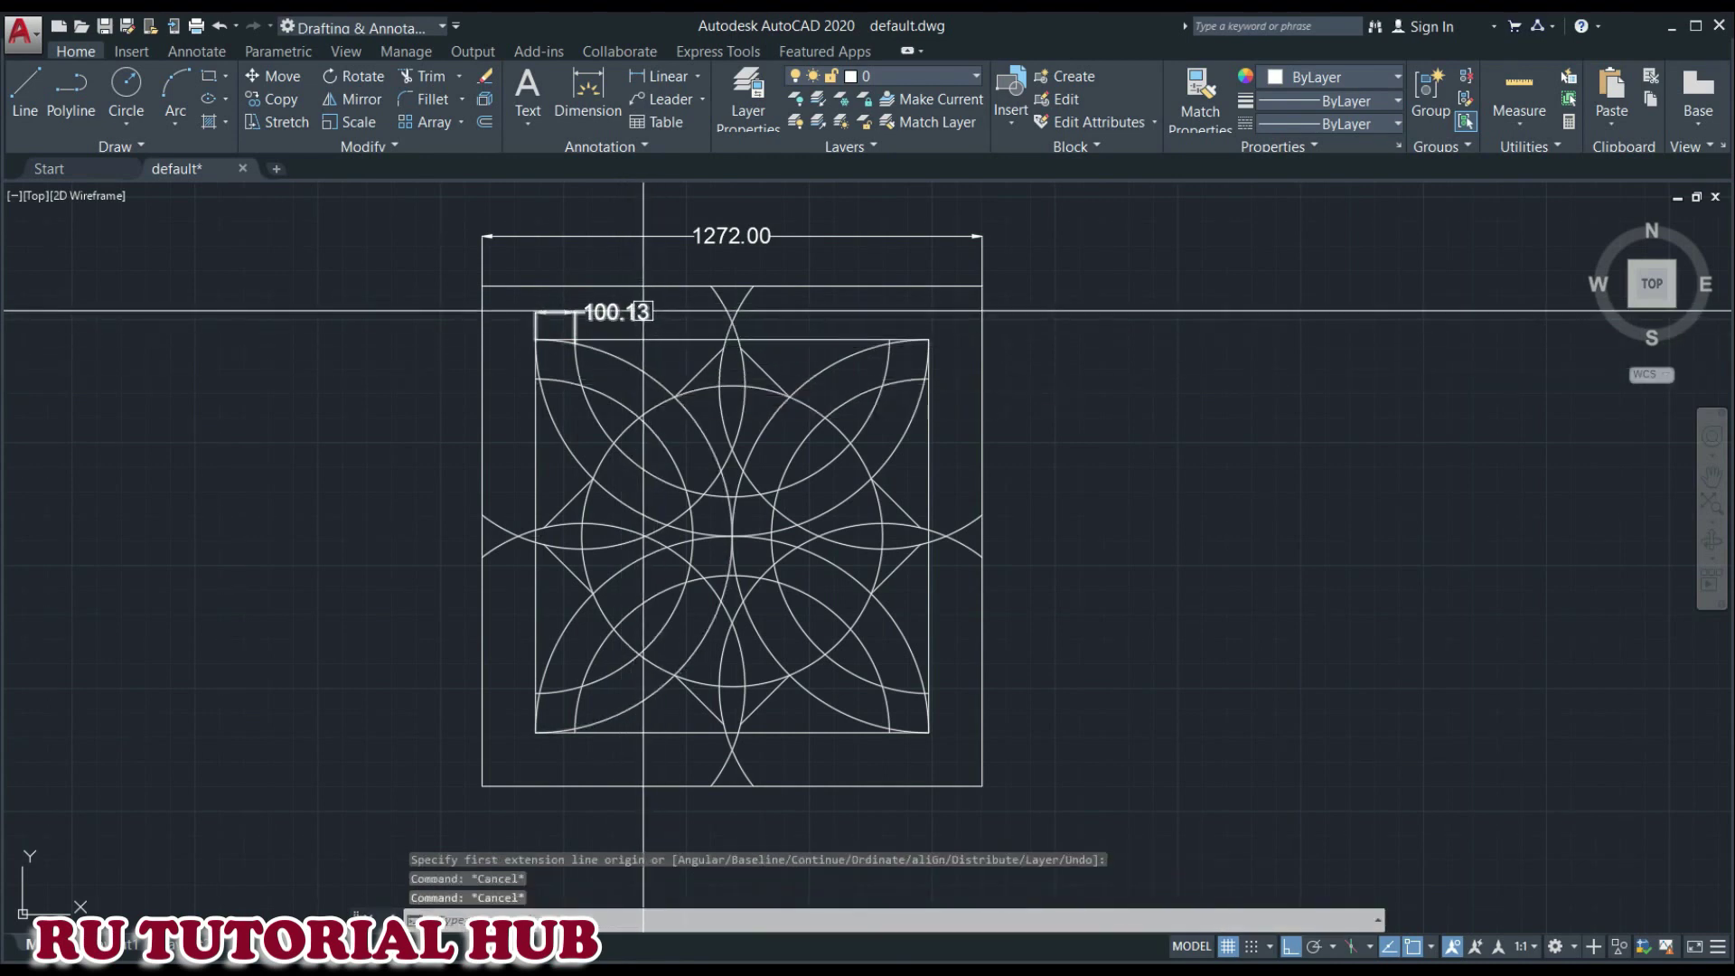
{"action": "left_click", "coordinate": [640, 312]}
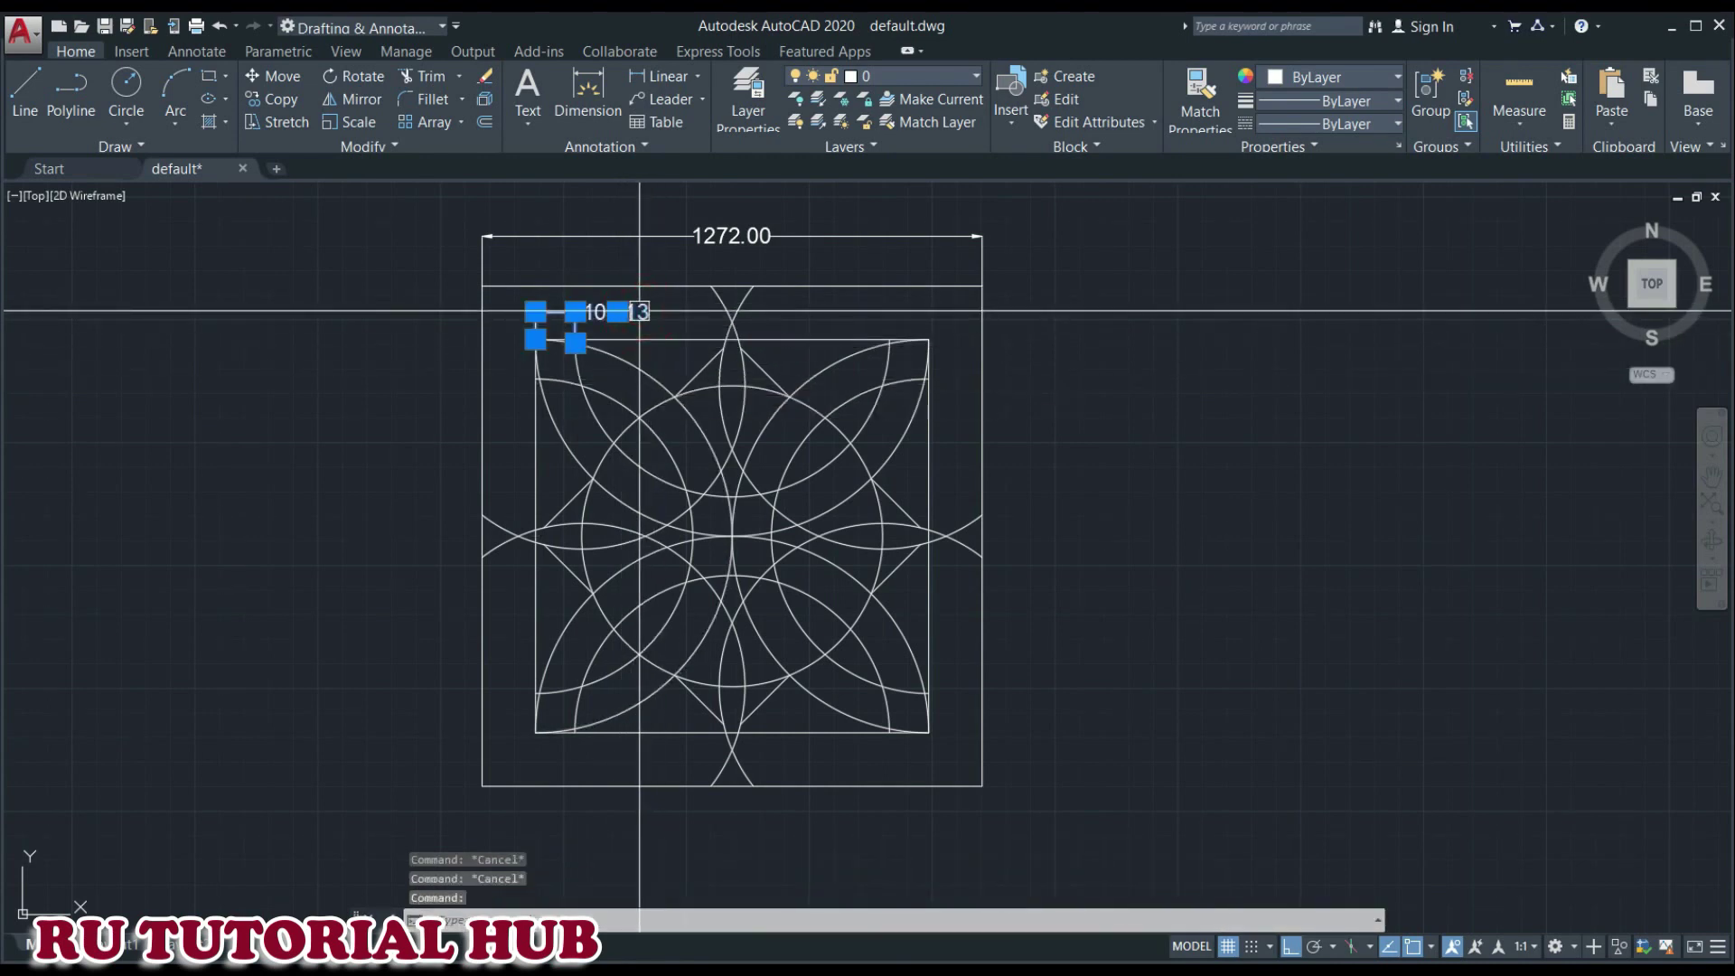
{"action": "key", "text": "Delete"}
{"action": "scroll", "coordinate": [610, 330], "scroll_direction": "up", "scroll_amount": 2}
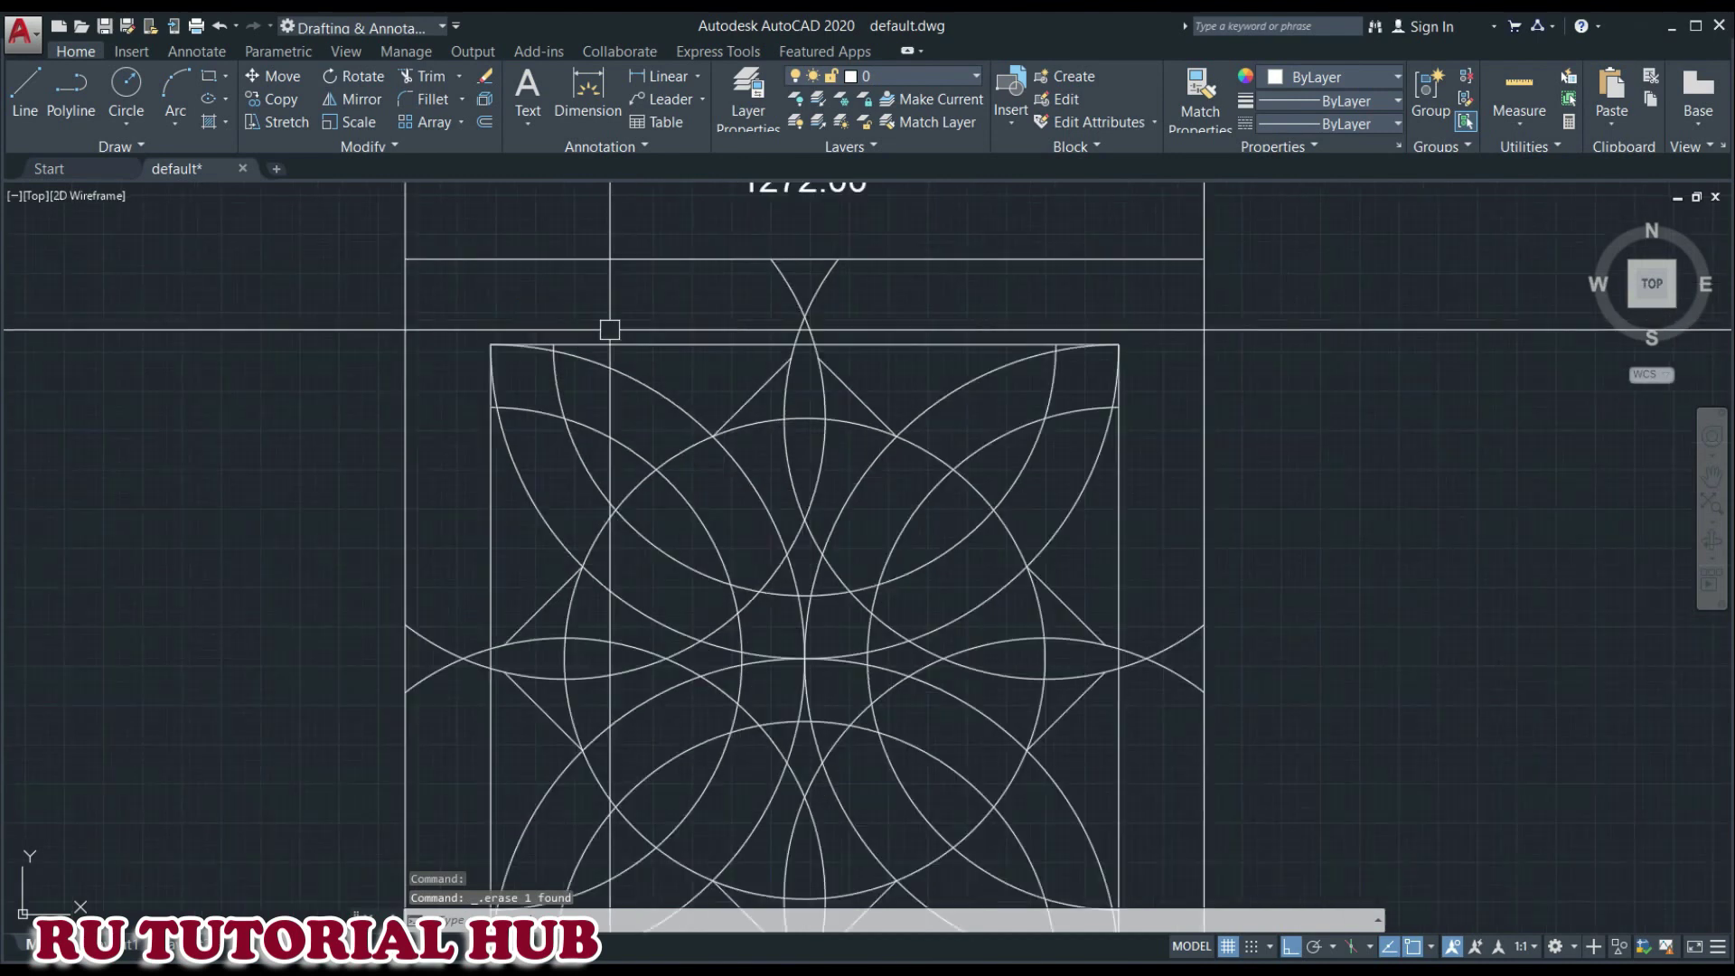
{"action": "scroll", "coordinate": [610, 330], "scroll_direction": "up", "scroll_amount": 3}
{"action": "scroll", "coordinate": [670, 366], "scroll_direction": "up", "scroll_amount": 2}
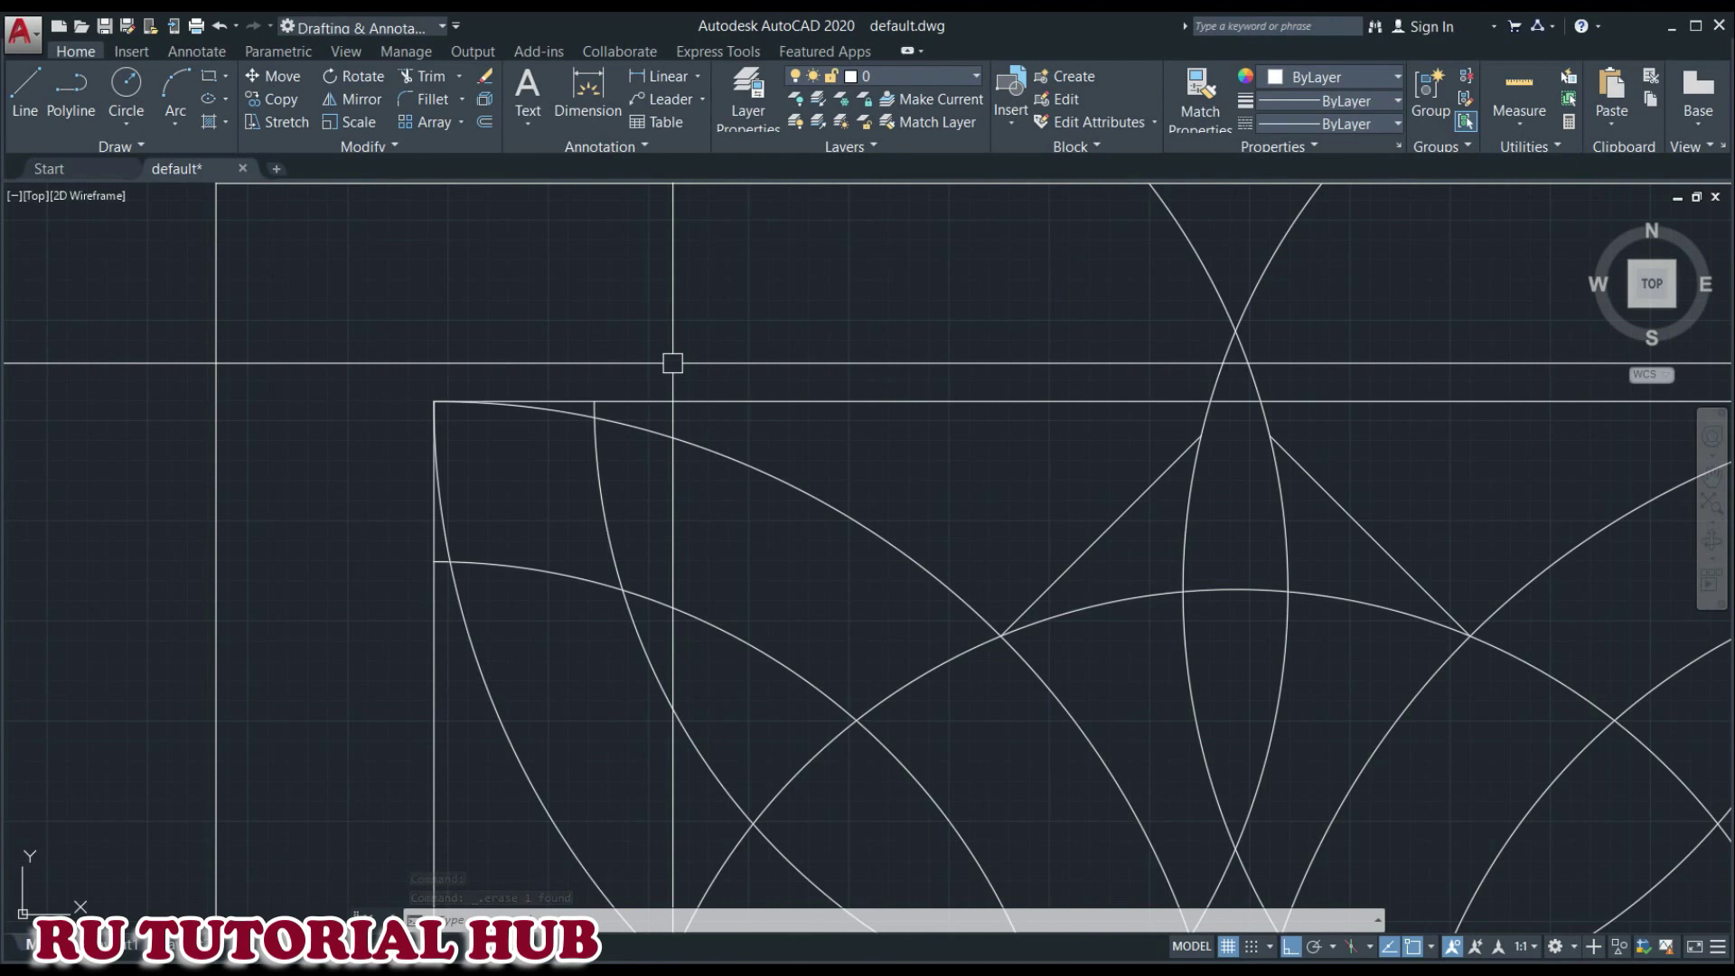
- Place a 100.00 dimension from the arc's corner end above the square
{"action": "type", "text": "dim"}
{"action": "key", "text": "Return"}
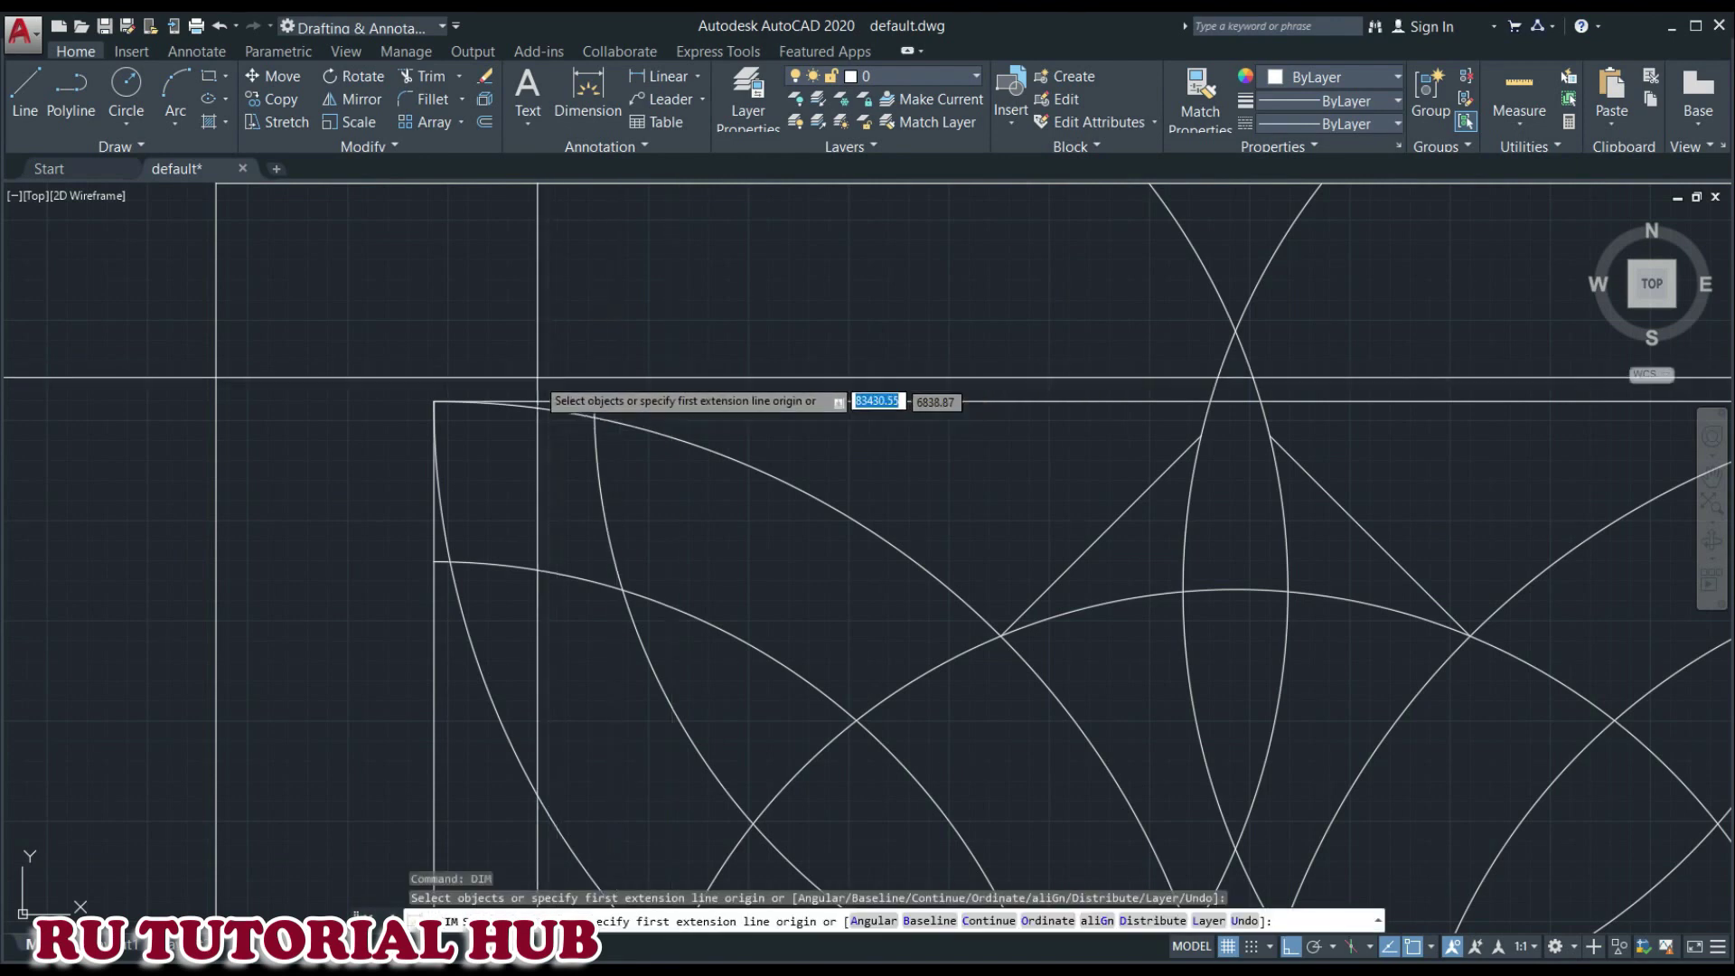
{"action": "left_click", "coordinate": [434, 401]}
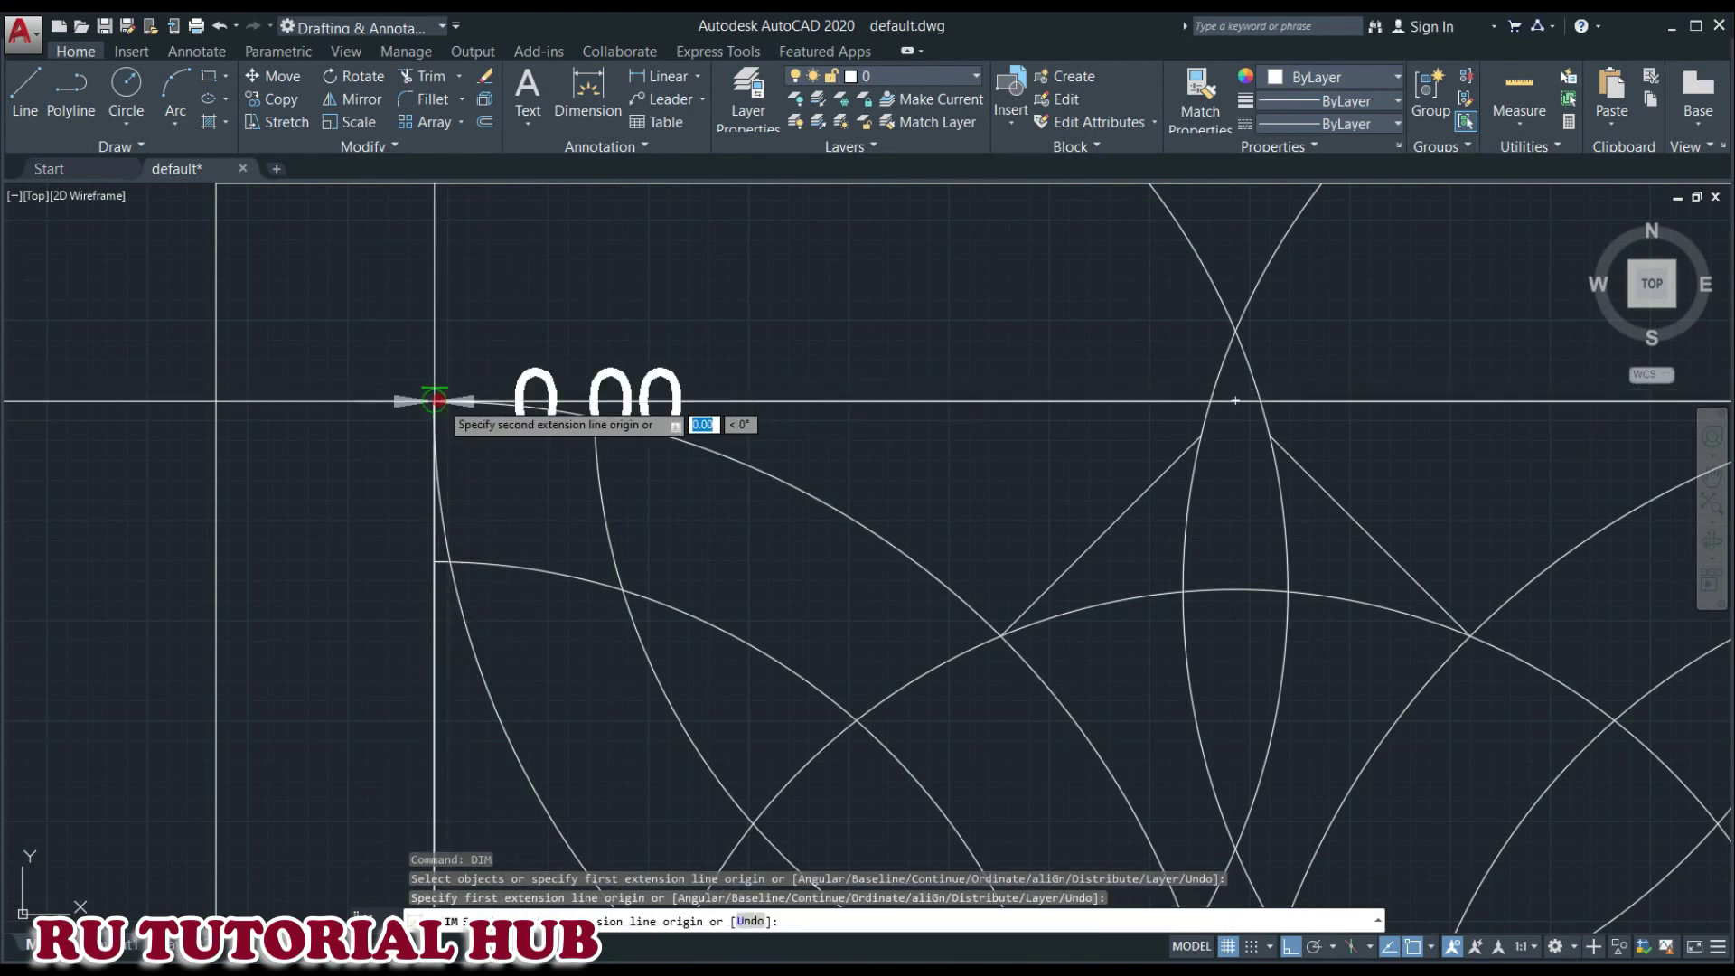
{"action": "left_click", "coordinate": [594, 401]}
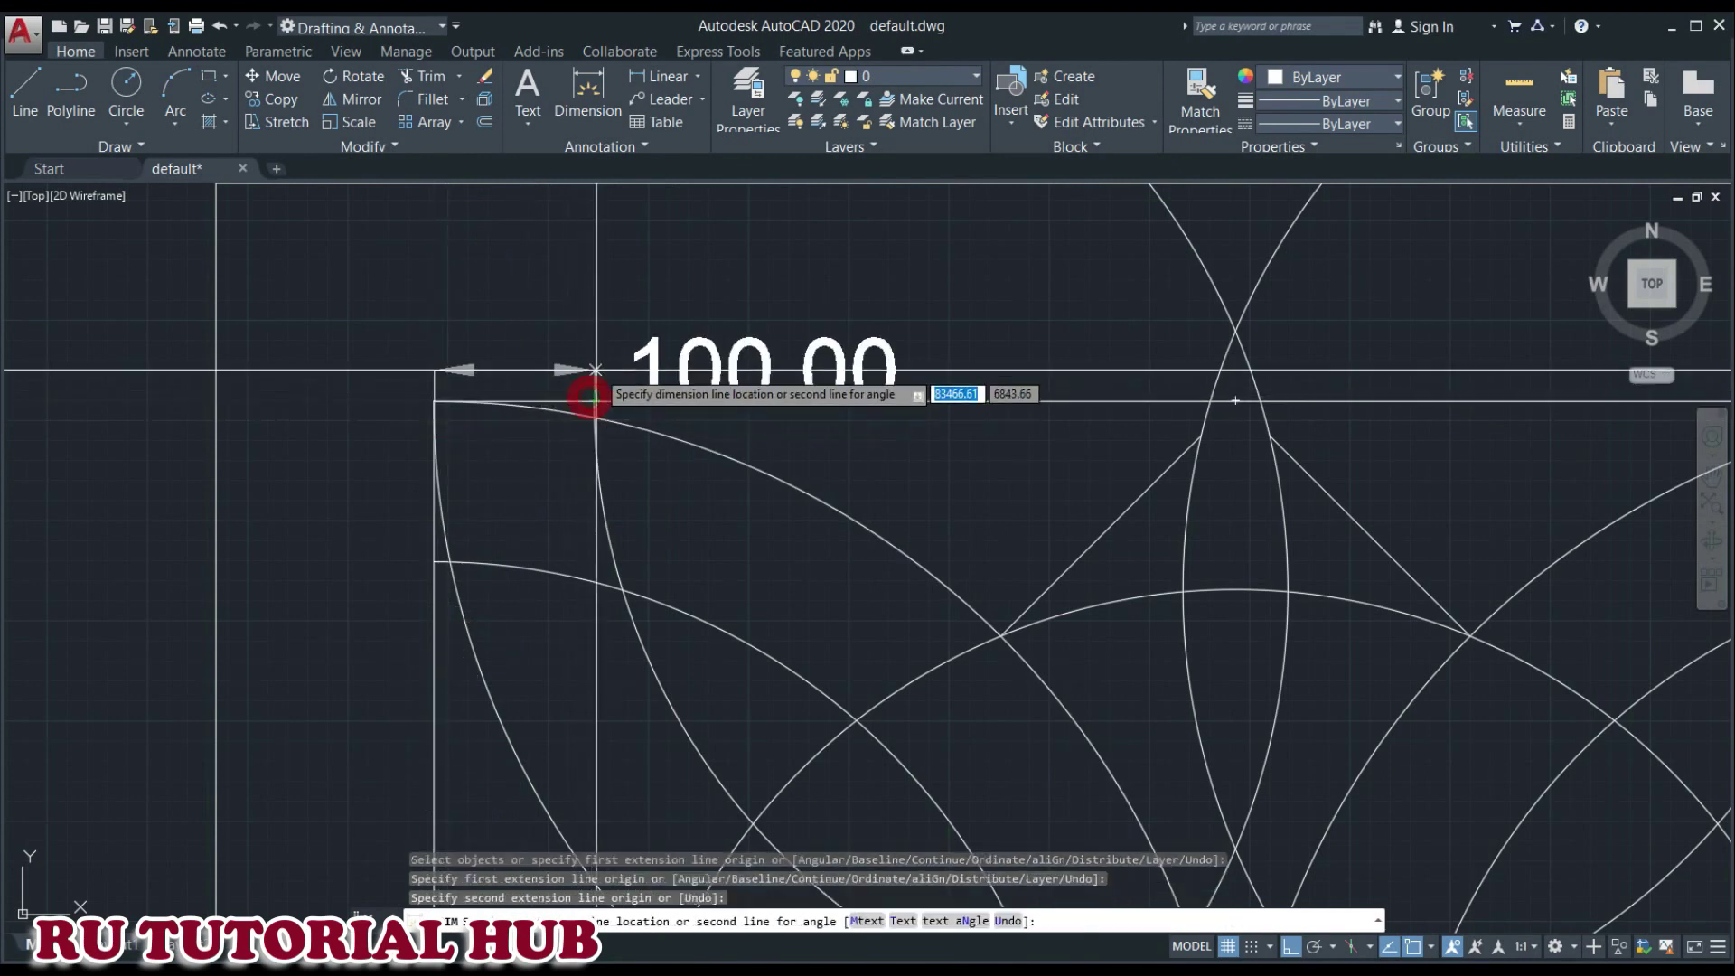
{"action": "left_click", "coordinate": [581, 337]}
{"action": "scroll", "coordinate": [765, 366], "scroll_direction": "down", "scroll_amount": 6}
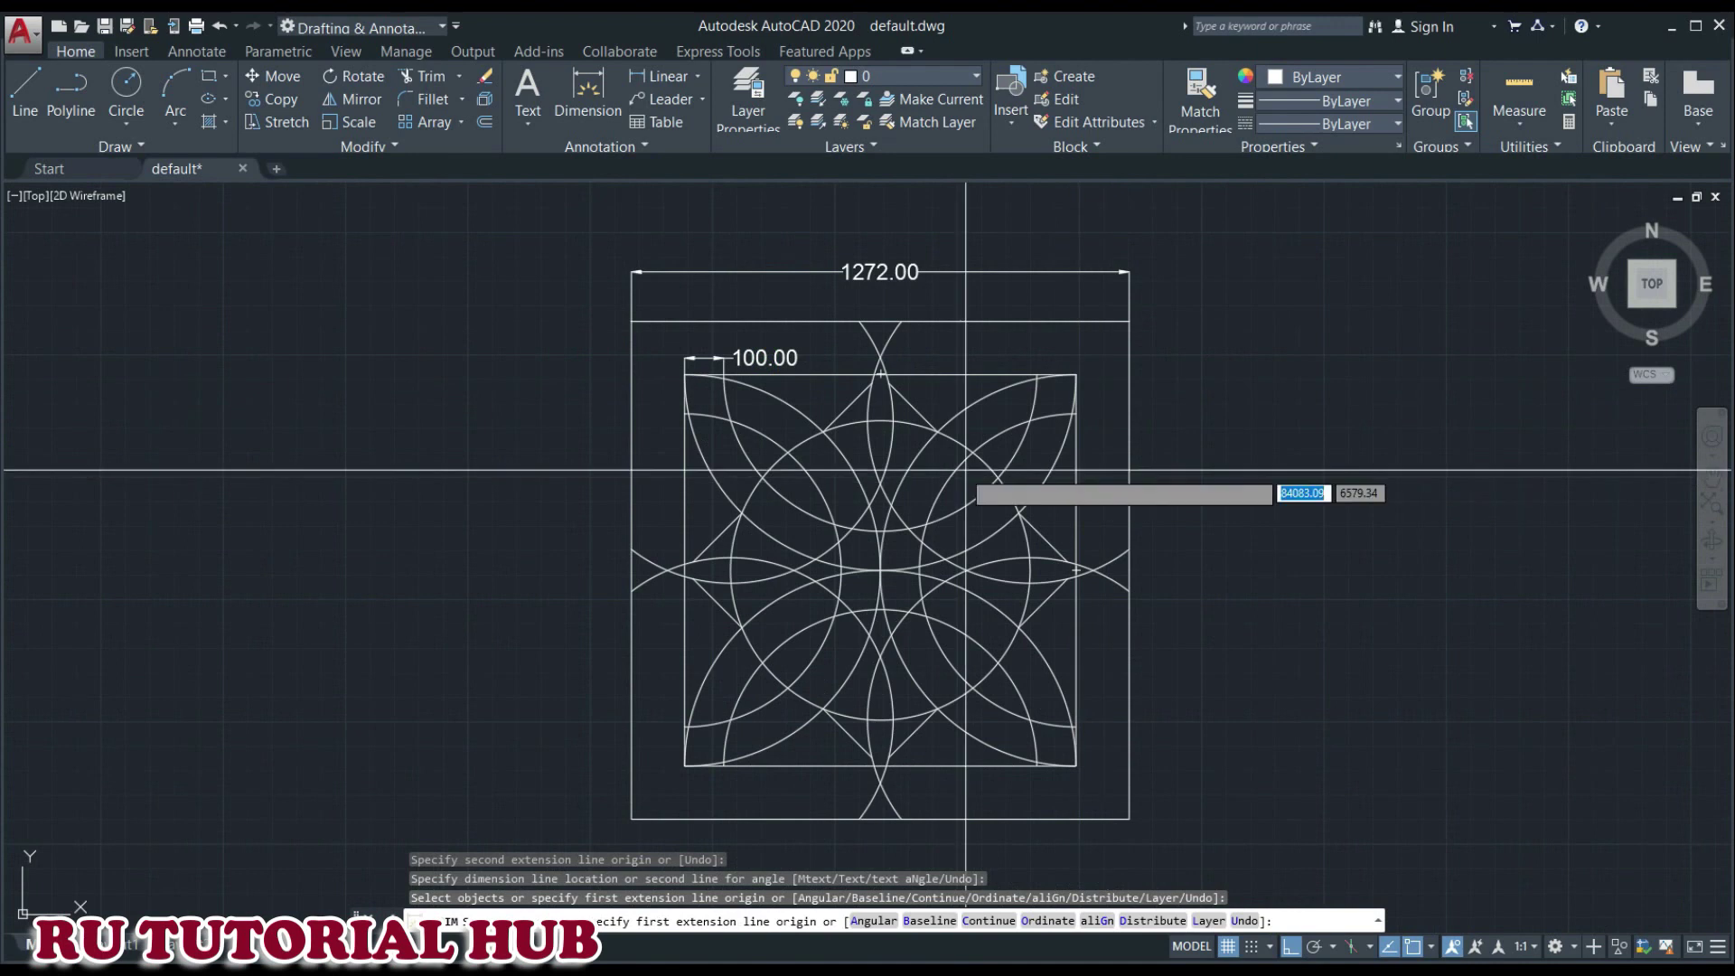
{"action": "scroll", "coordinate": [815, 367], "scroll_direction": "up", "scroll_amount": 2}
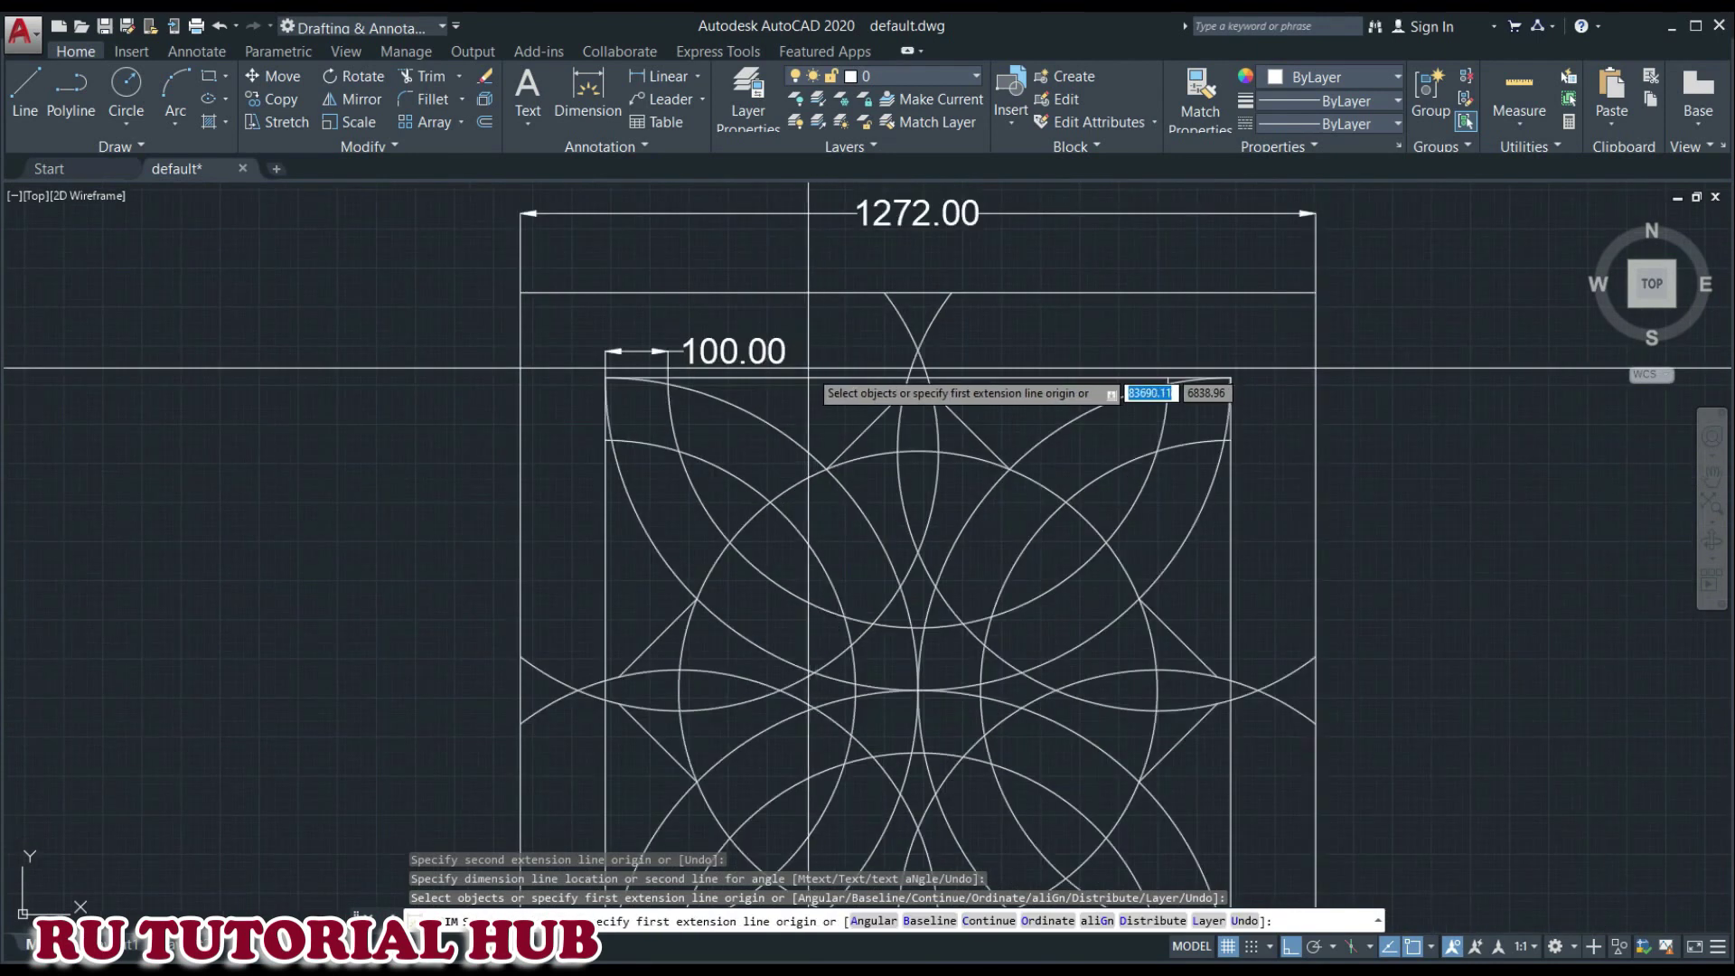
{"action": "key", "text": "Escape"}
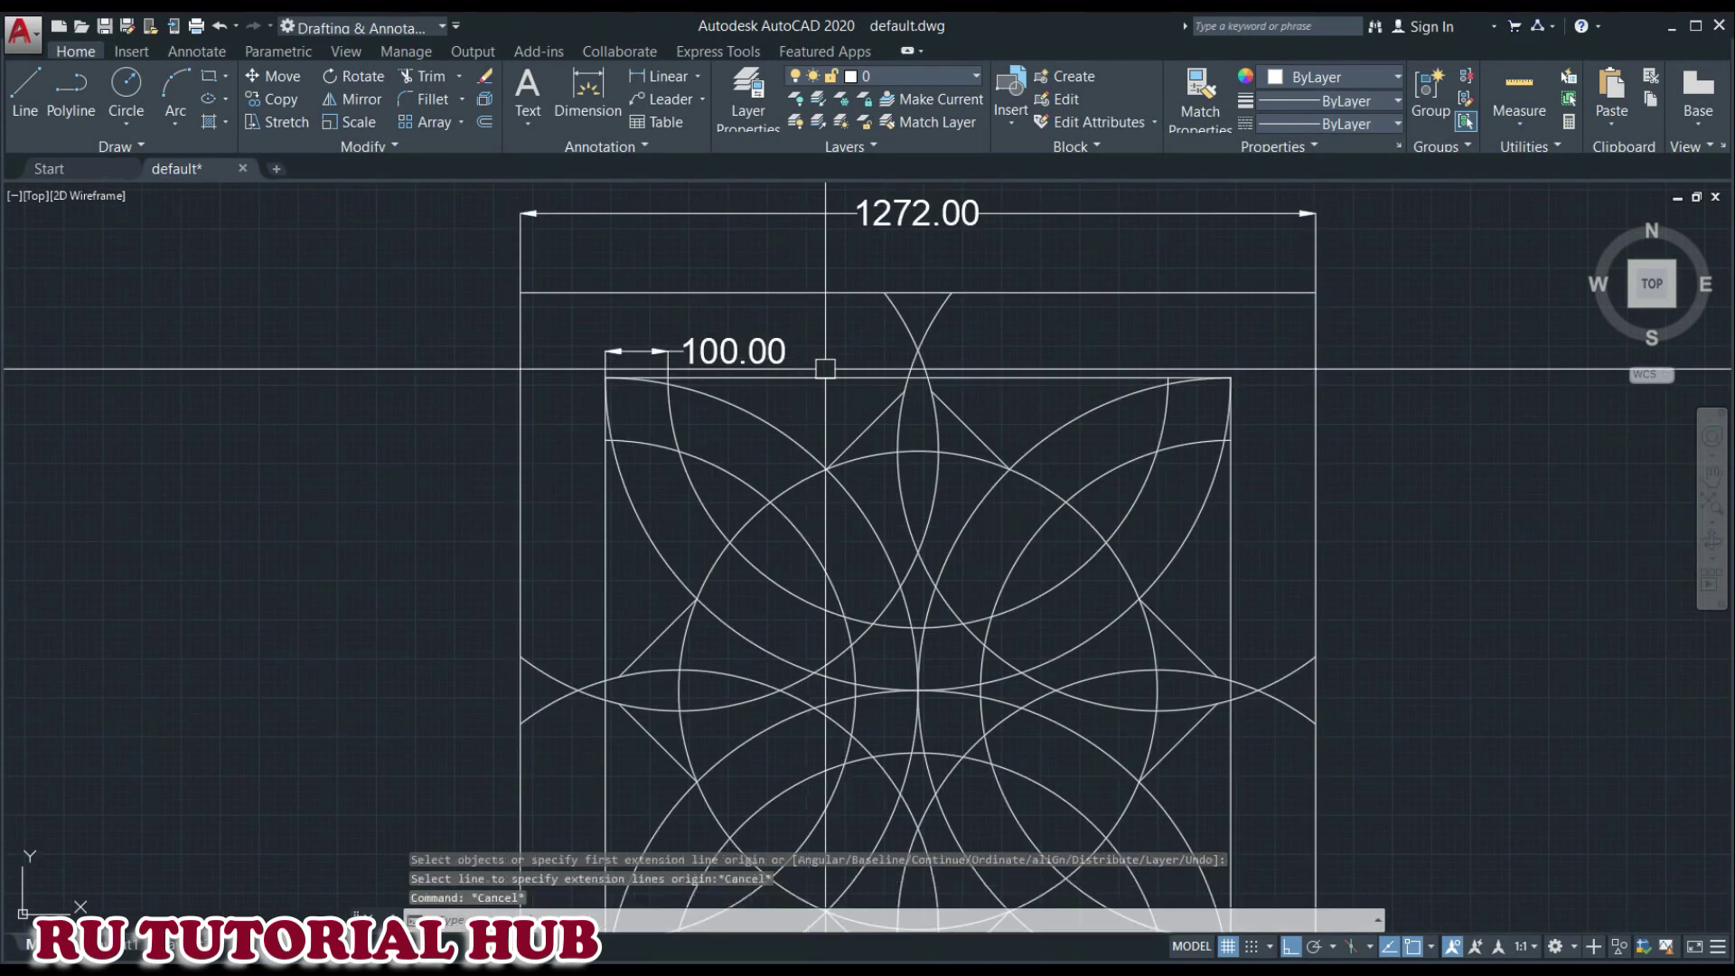
{"action": "key", "text": "Escape"}
{"action": "key", "text": "Escape"}
{"action": "scroll", "coordinate": [849, 370], "scroll_direction": "up", "scroll_amount": 2}
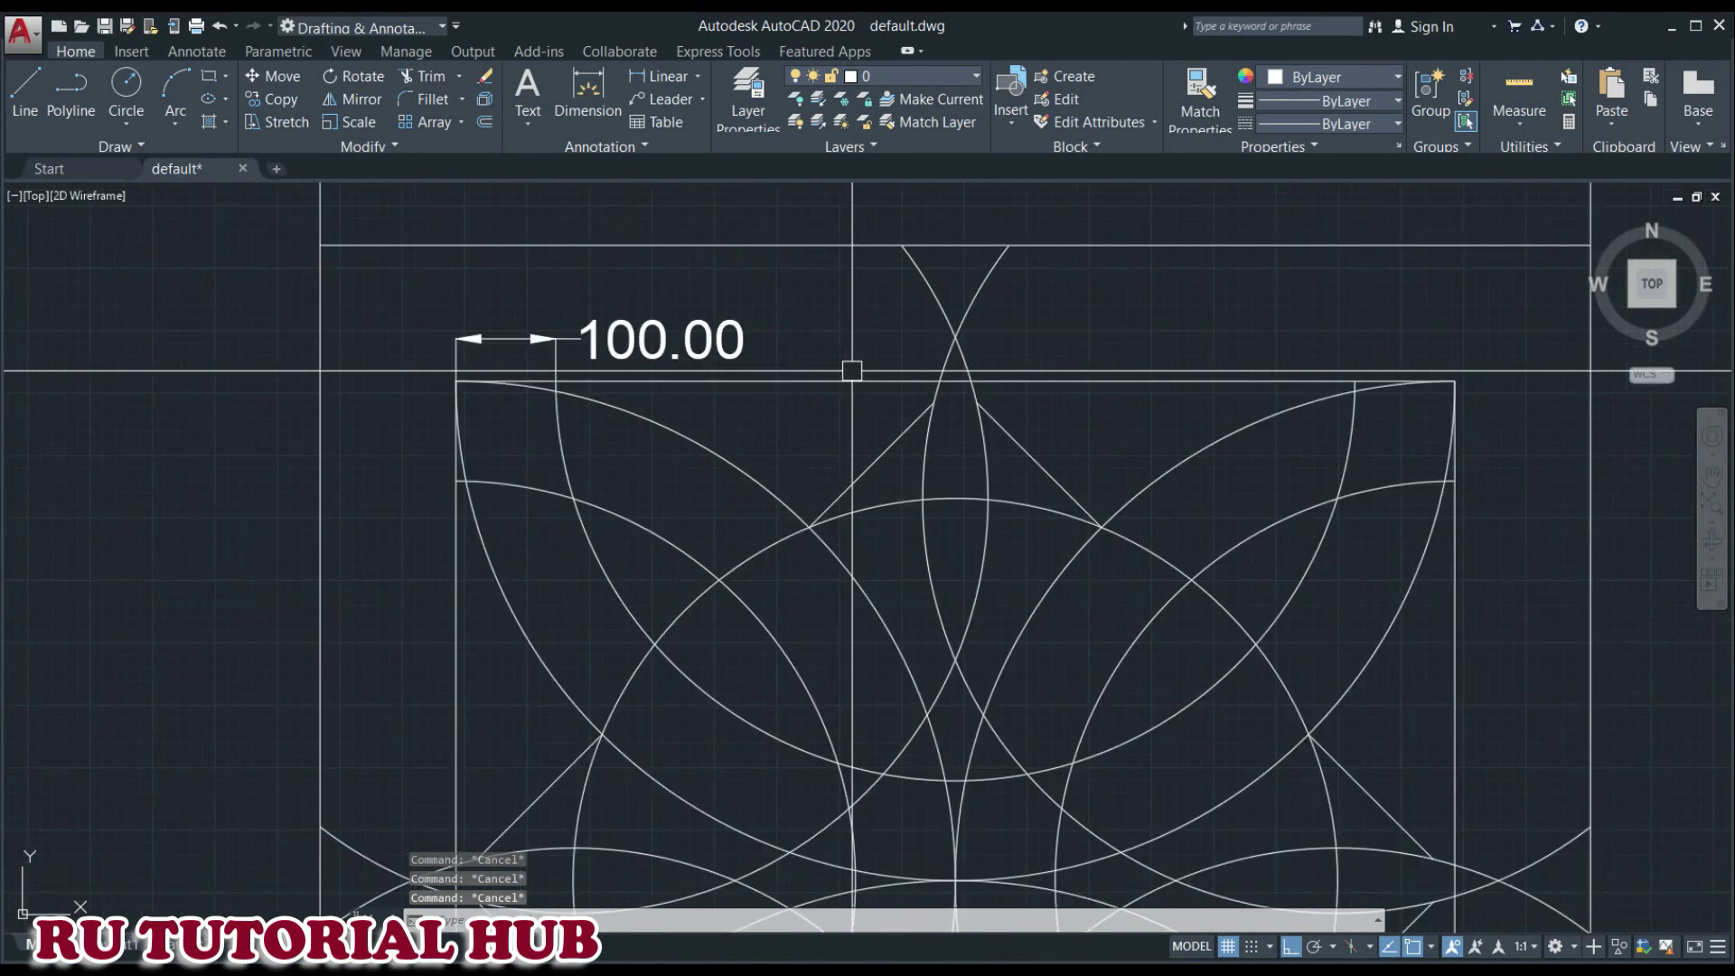
{"action": "scroll", "coordinate": [851, 371], "scroll_direction": "down", "scroll_amount": 2}
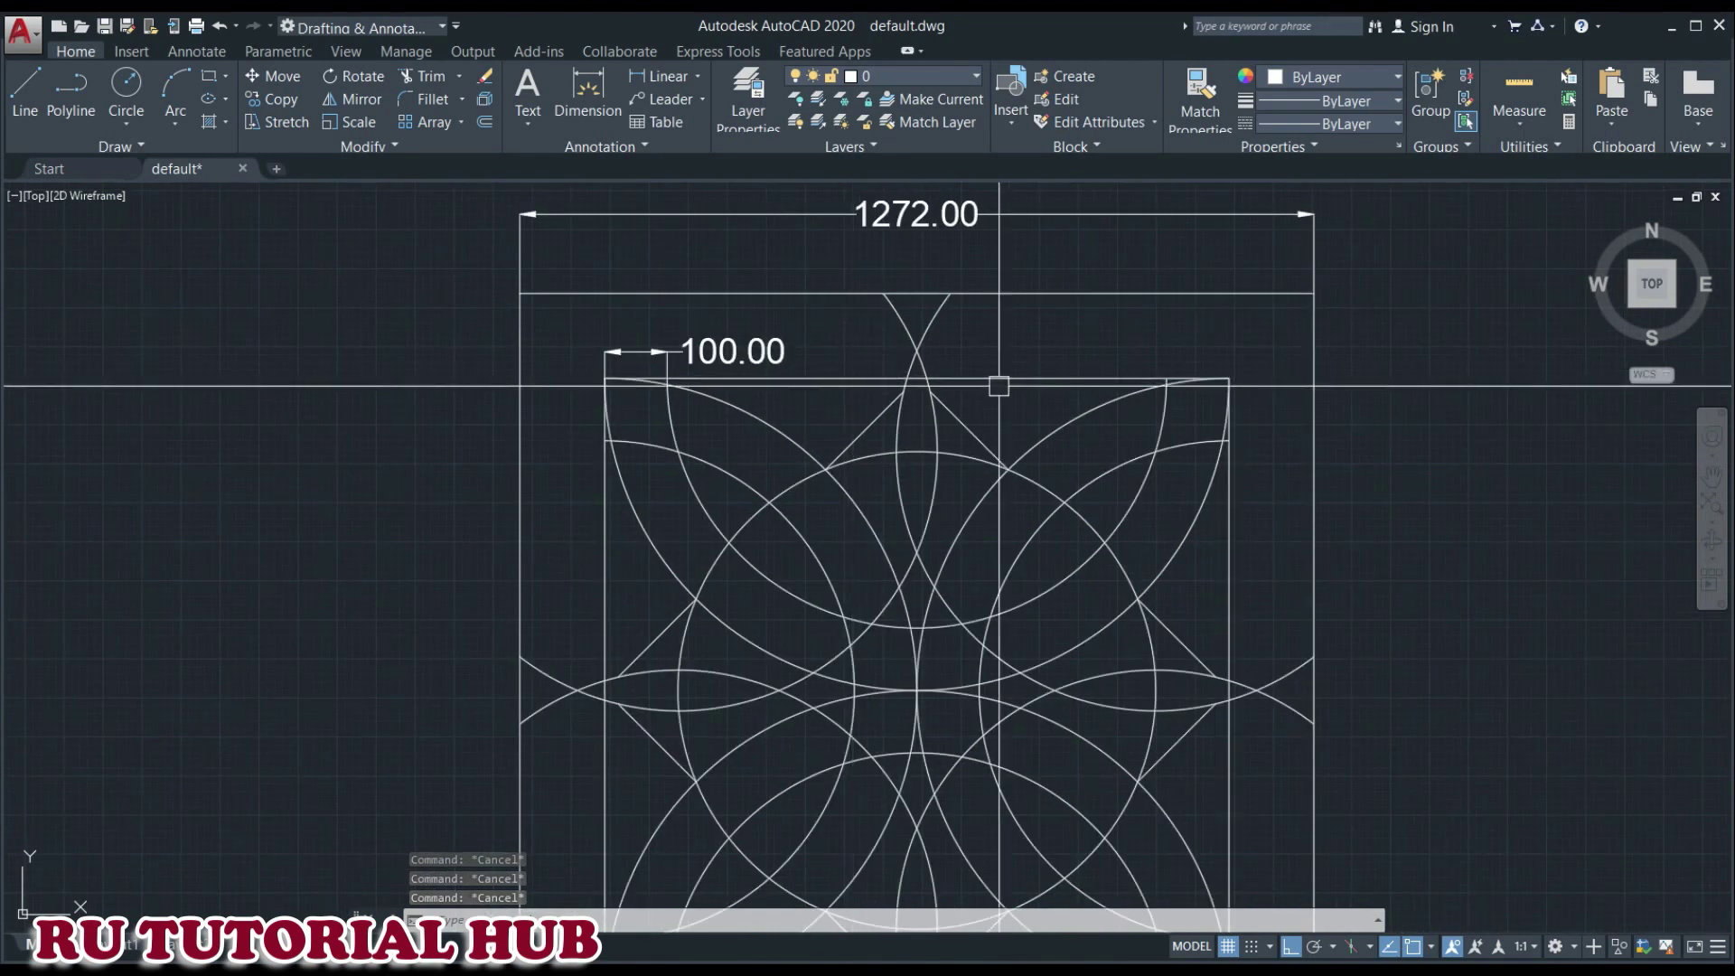
- Add an R415.00 radius dimension to the right-side petal arc, placed outside the square
{"action": "scroll", "coordinate": [999, 387], "scroll_direction": "down", "scroll_amount": 4}
{"action": "scroll", "coordinate": [1001, 398], "scroll_direction": "up", "scroll_amount": 1}
{"action": "scroll", "coordinate": [1046, 485], "scroll_direction": "up", "scroll_amount": 2}
{"action": "scroll", "coordinate": [938, 450], "scroll_direction": "down", "scroll_amount": 2}
{"action": "scroll", "coordinate": [938, 450], "scroll_direction": "down", "scroll_amount": 3}
{"action": "scroll", "coordinate": [937, 467], "scroll_direction": "up", "scroll_amount": 3}
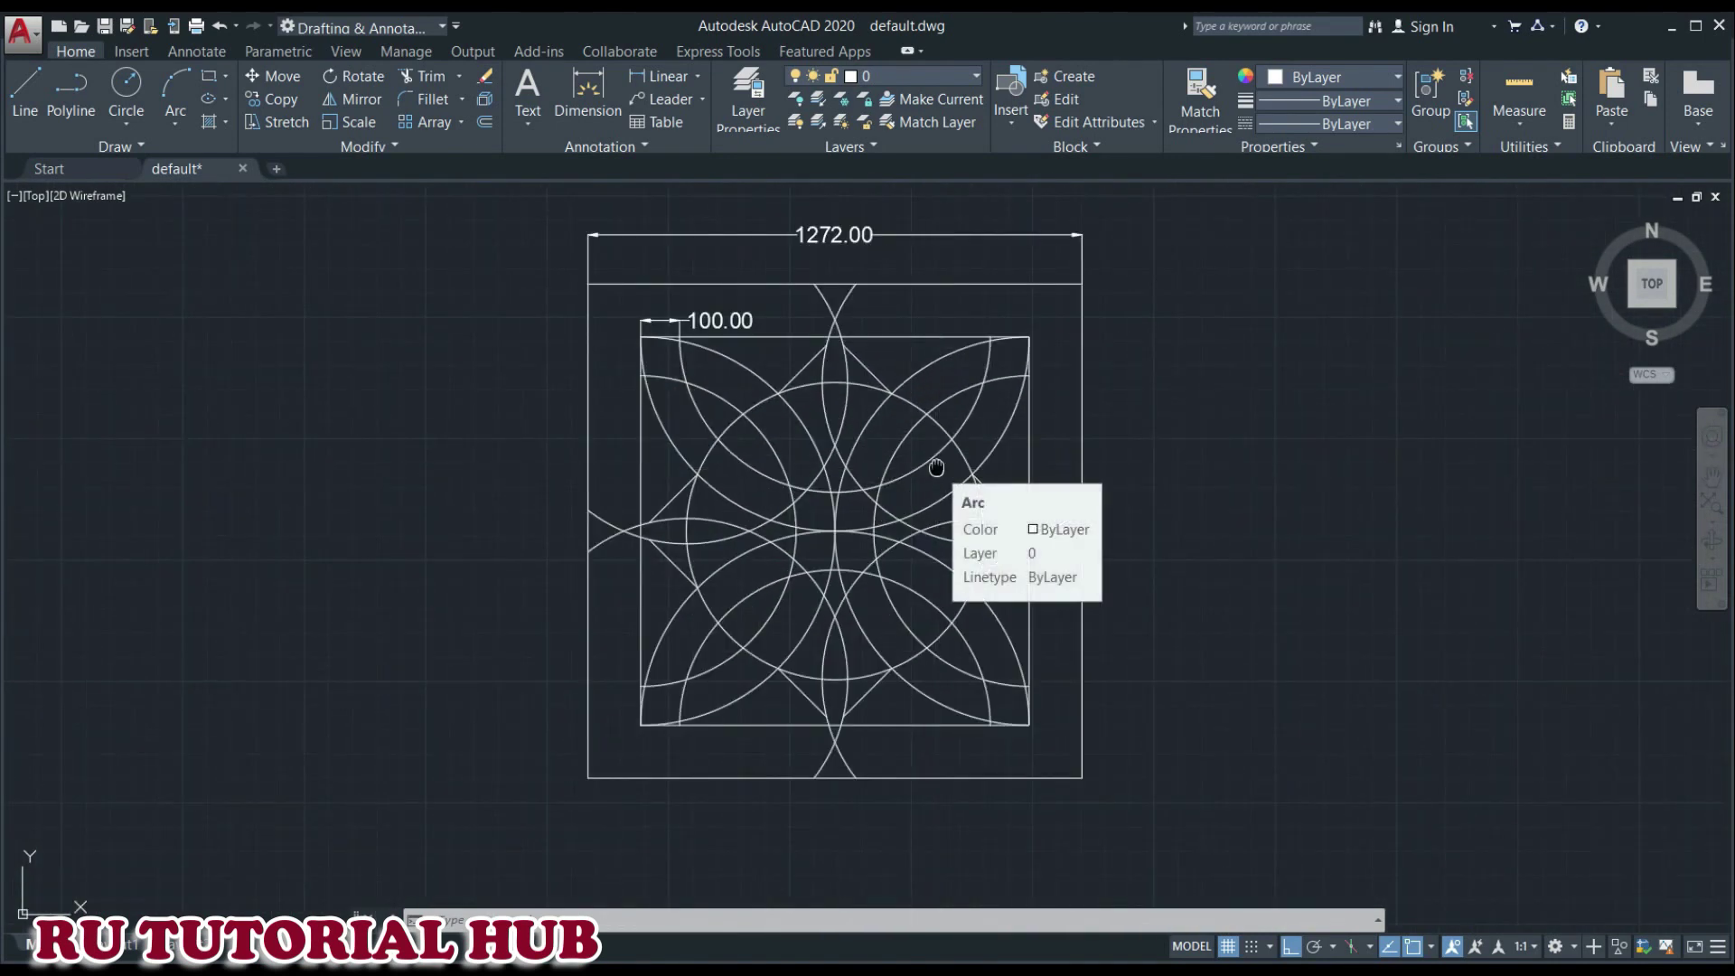
{"action": "middle_click_drag", "start_coordinate": [937, 466], "coordinate": [910, 469]}
{"action": "scroll", "coordinate": [910, 469], "scroll_direction": "down", "scroll_amount": 2}
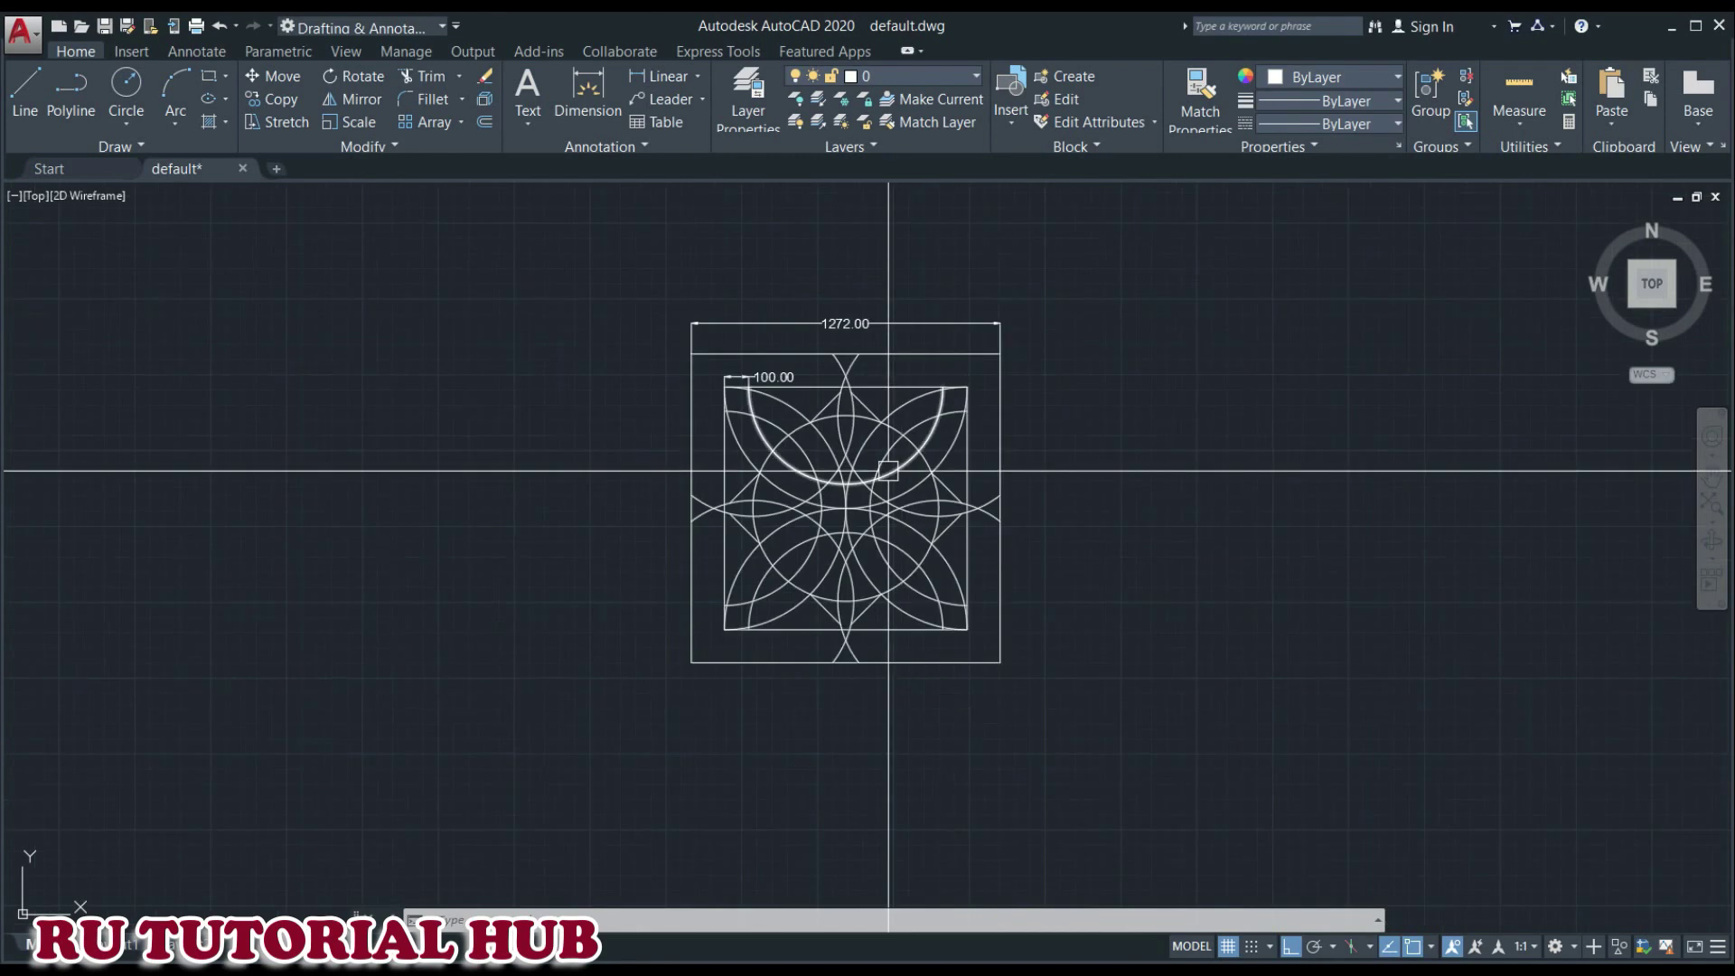
{"action": "scroll", "coordinate": [888, 470], "scroll_direction": "up", "scroll_amount": 2}
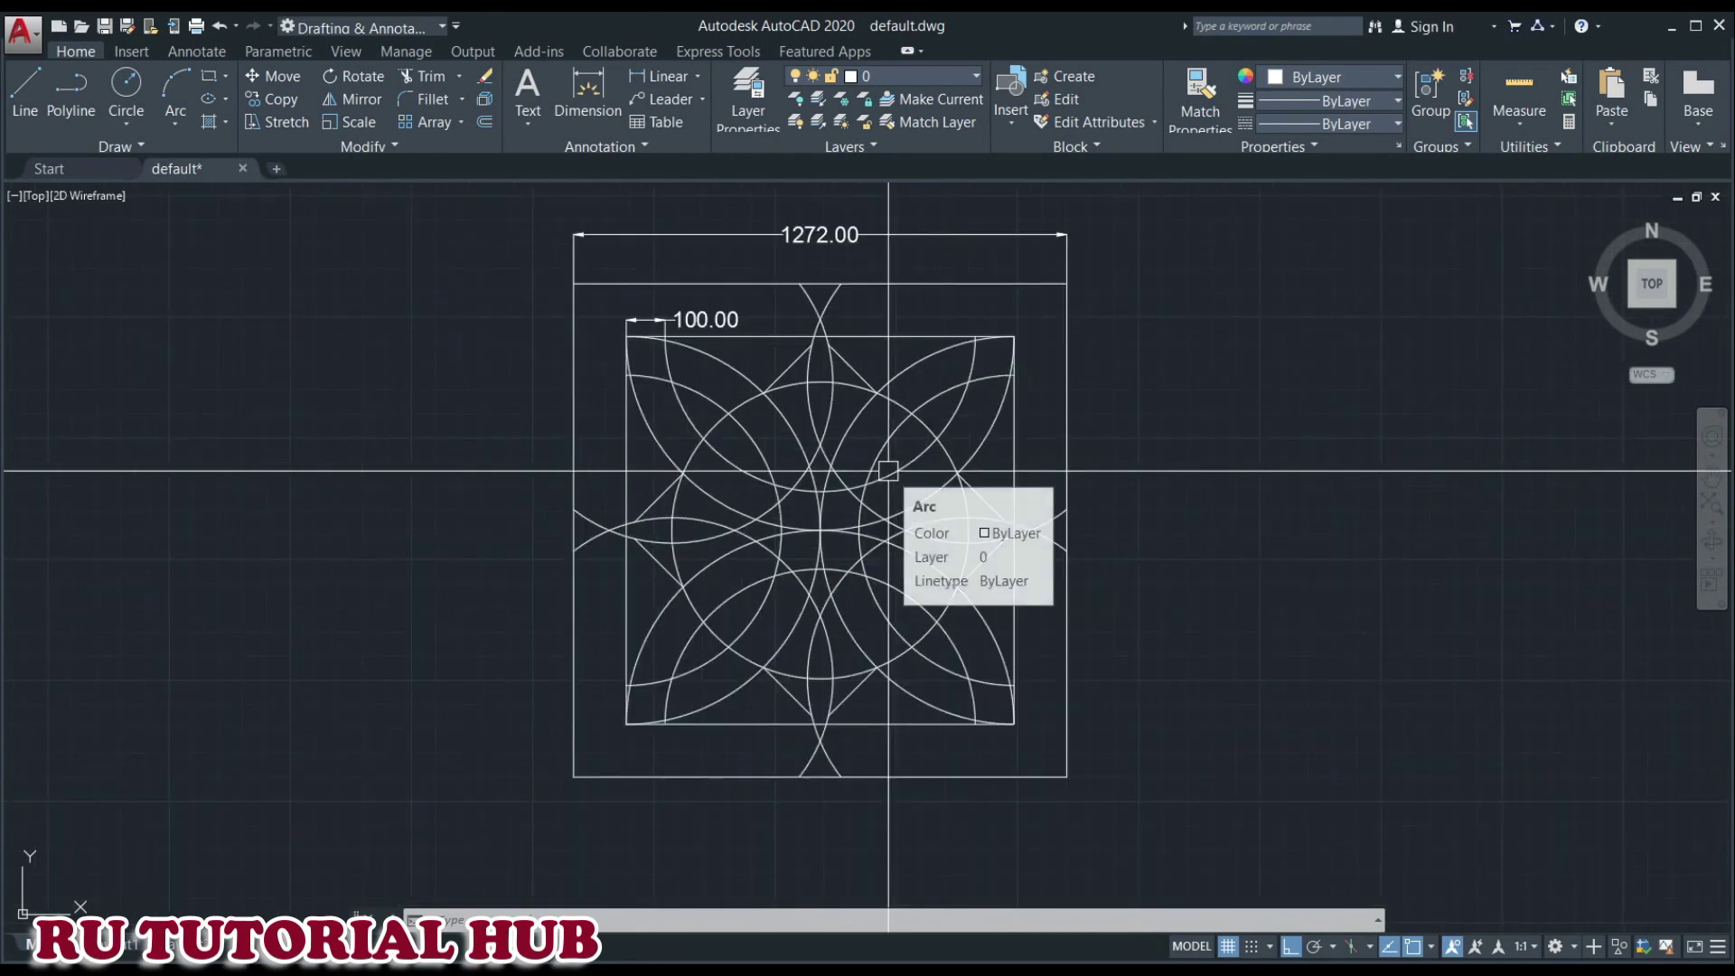
{"action": "middle_click_drag", "start_coordinate": [1088, 507], "coordinate": [1060, 512]}
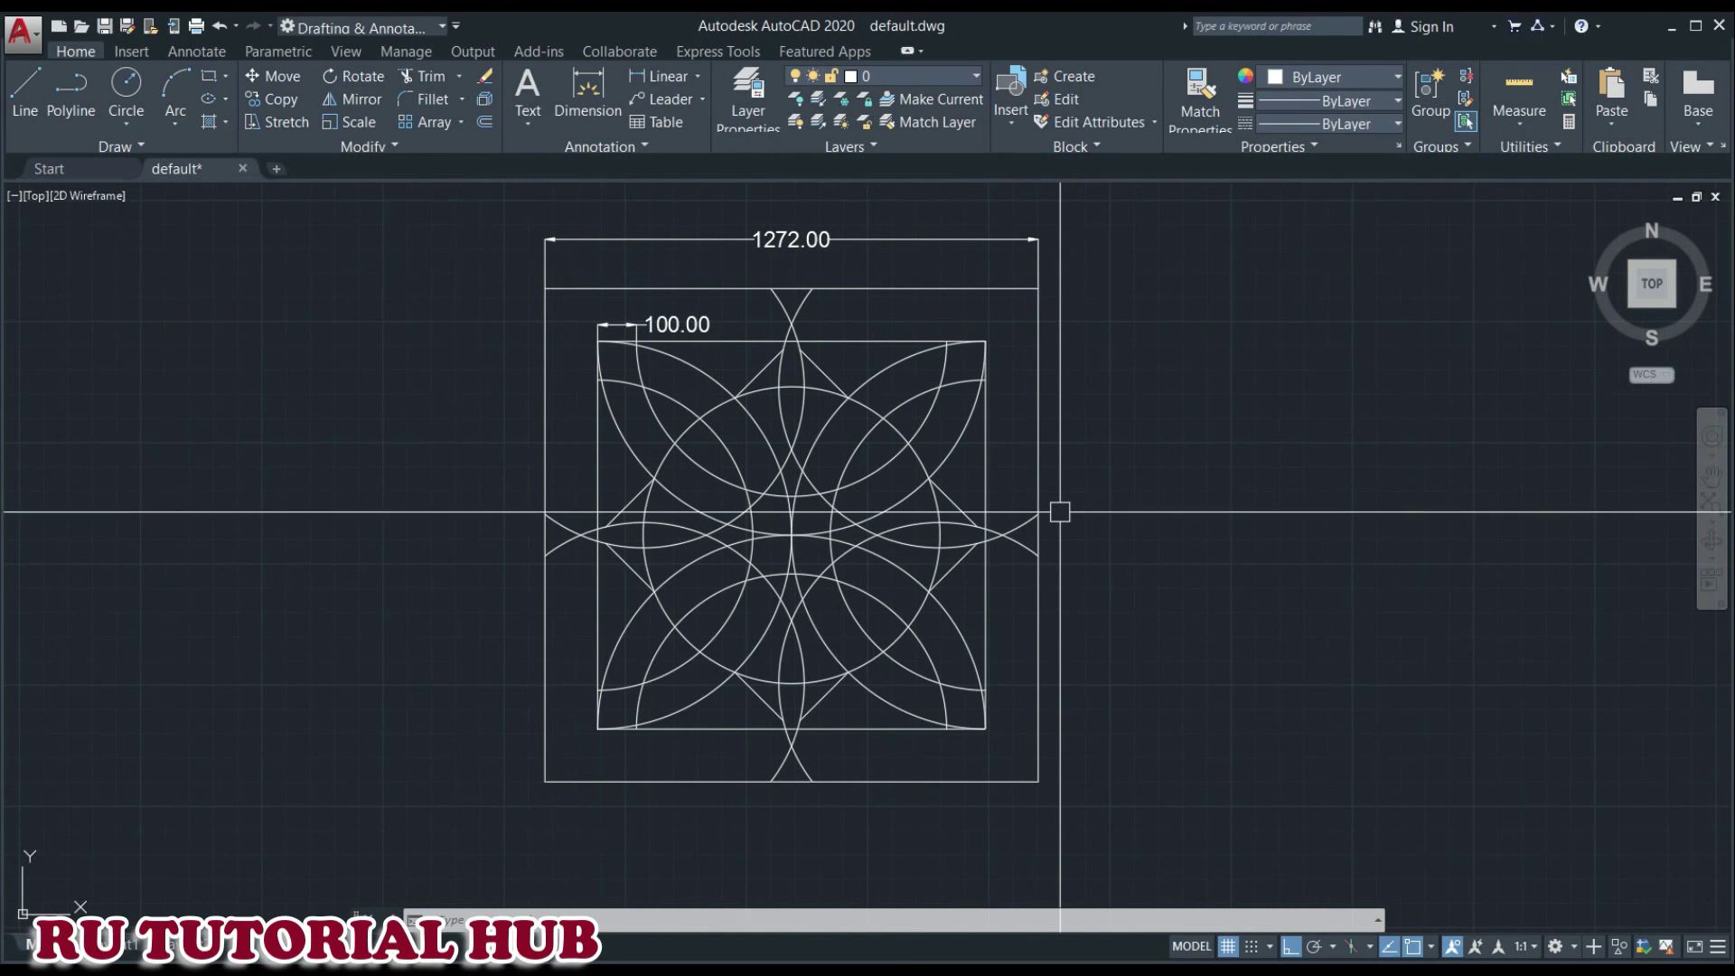
{"action": "type", "text": "dim"}
{"action": "key", "text": "Return"}
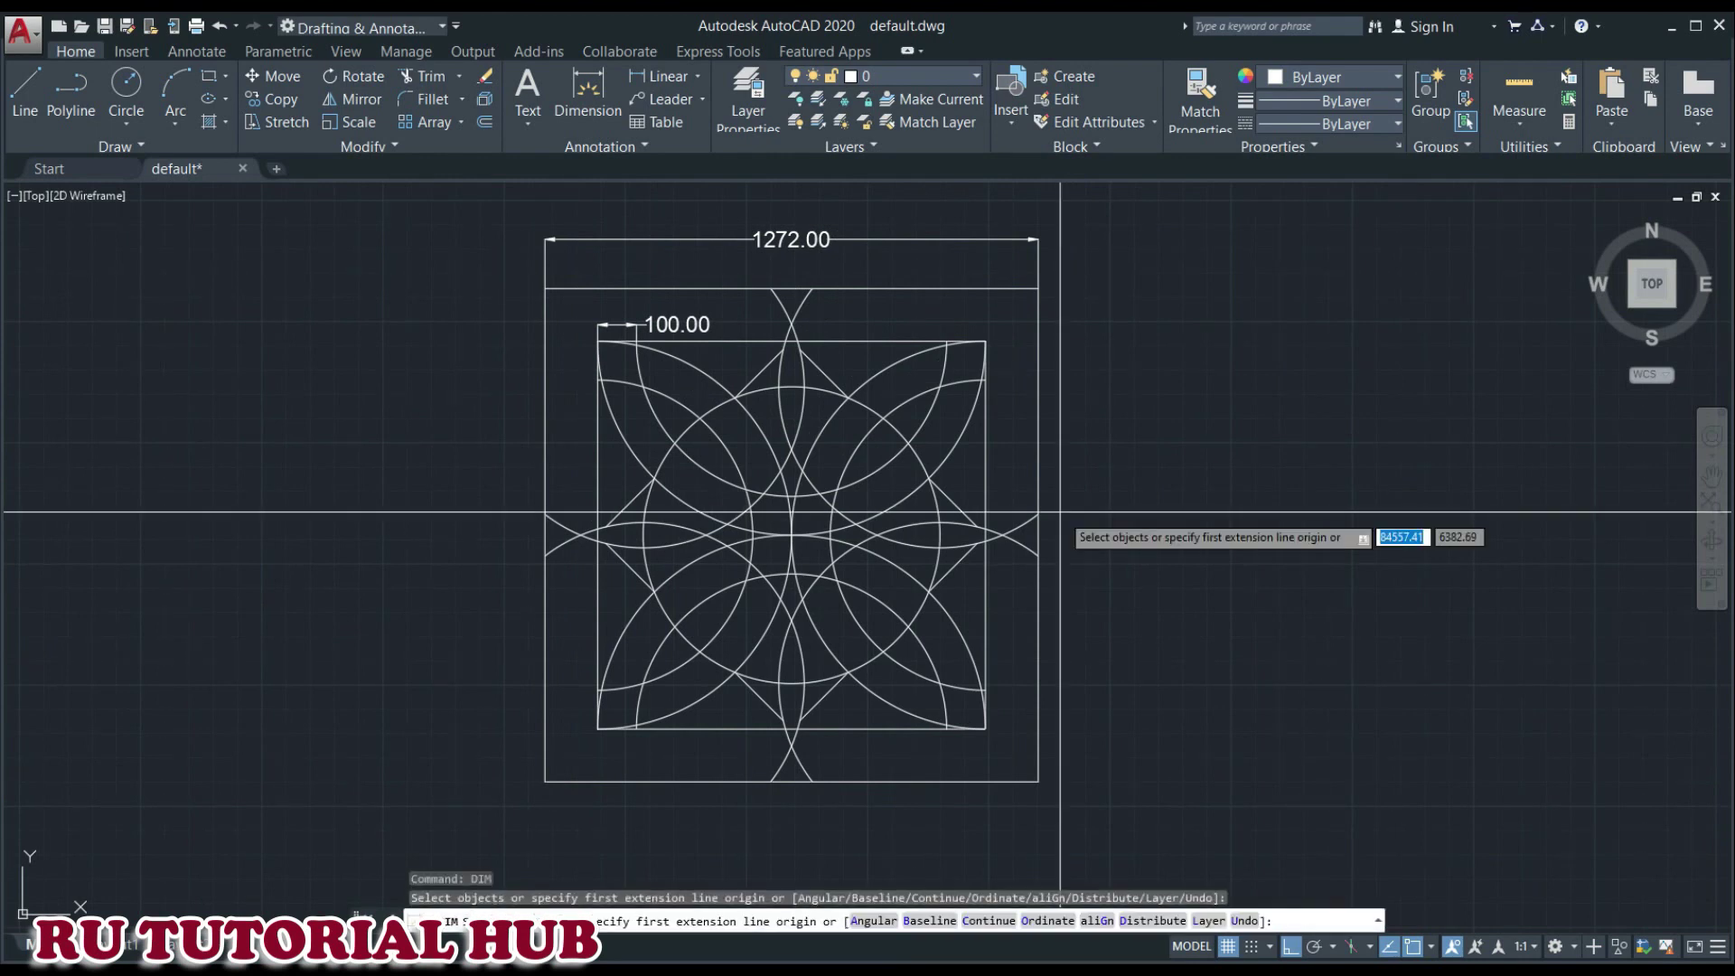
{"action": "left_click", "coordinate": [915, 528]}
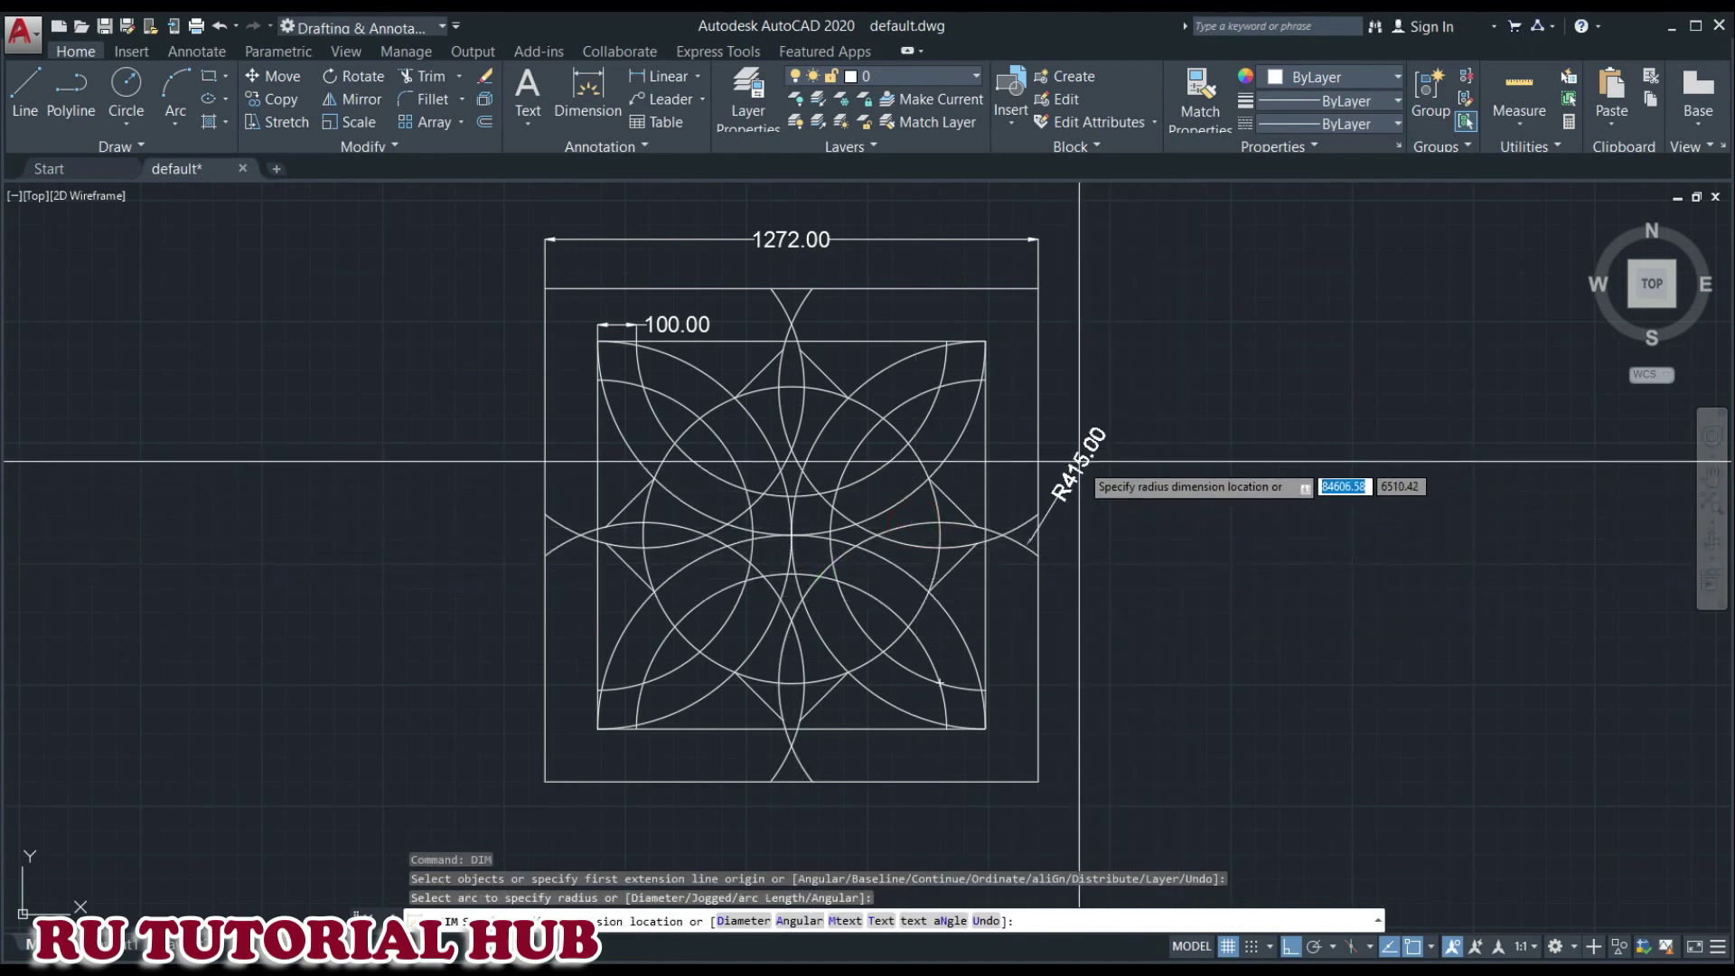
{"action": "left_click", "coordinate": [1096, 425]}
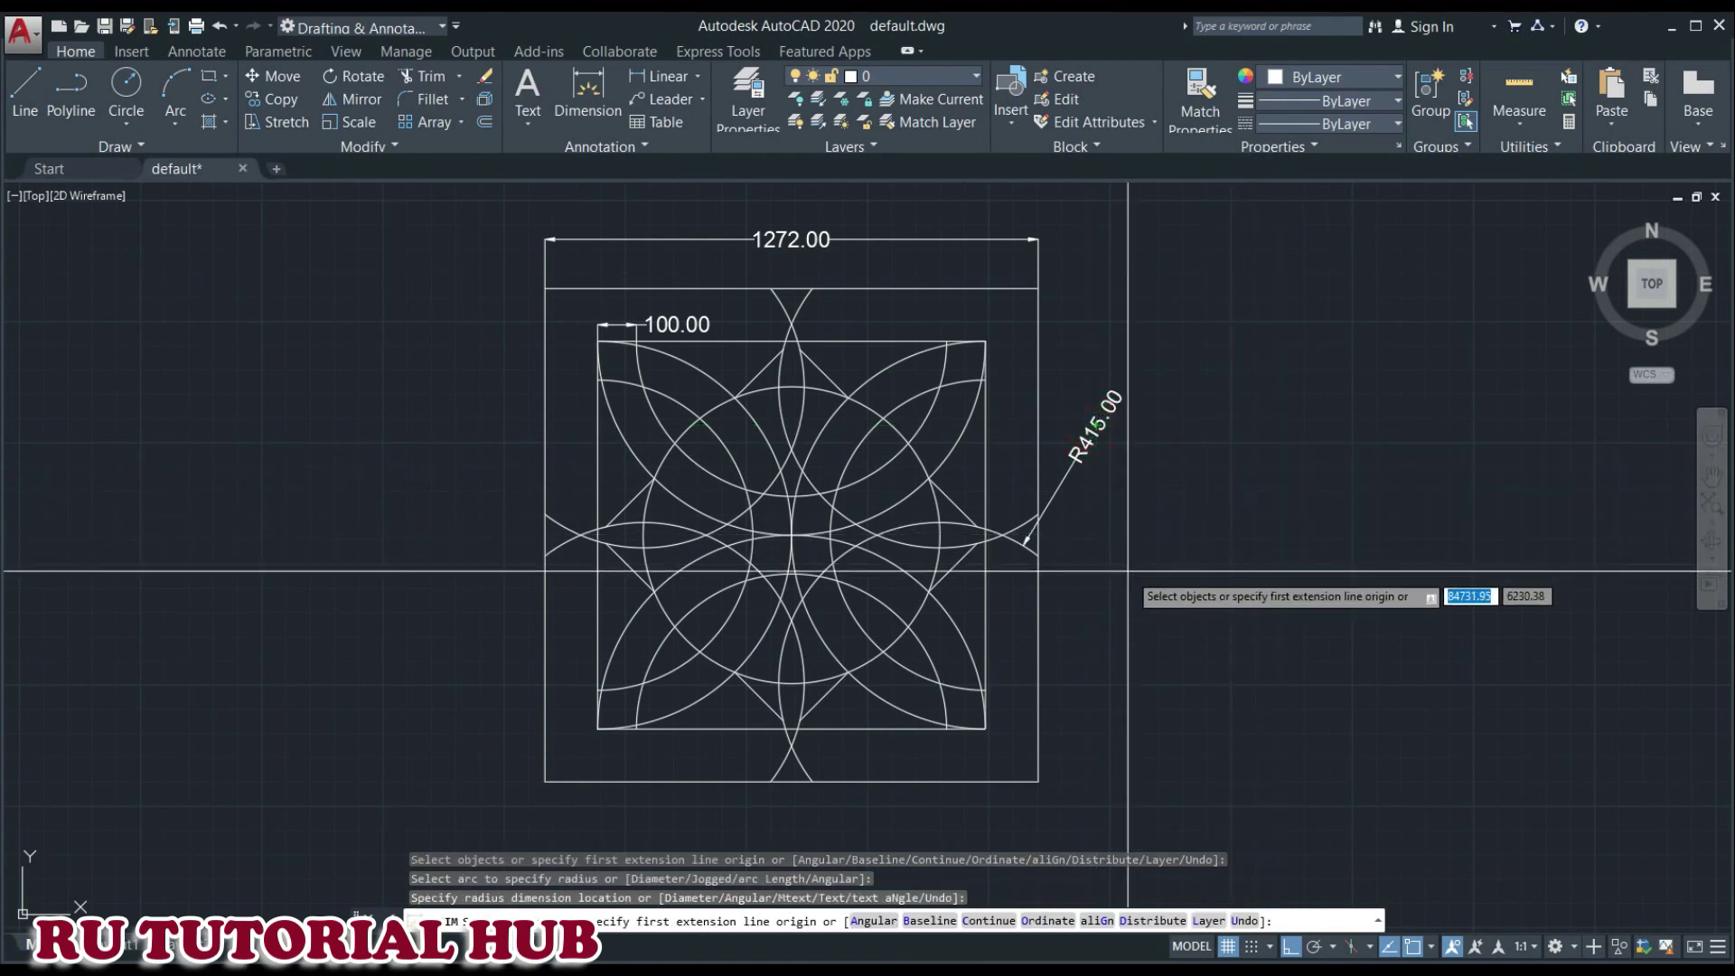
{"action": "key", "text": "Escape"}
{"action": "key", "text": "Escape"}
{"action": "key", "text": "Escape"}
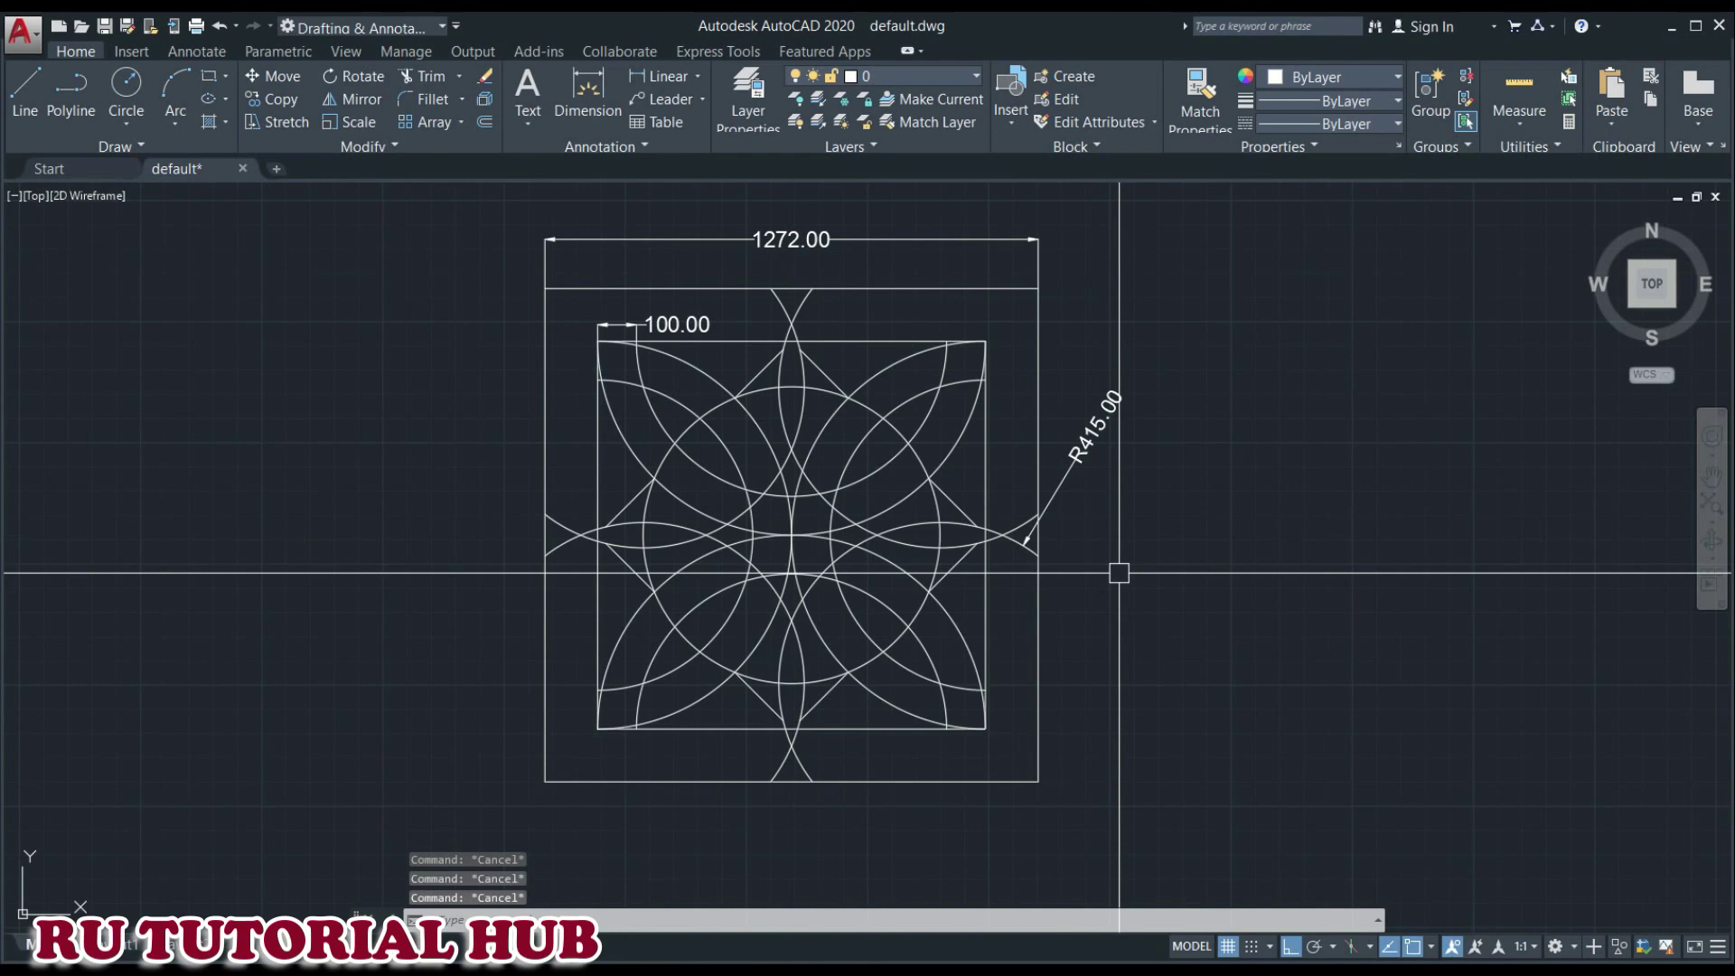
- Dimension the 136.00 gap between the inner and outer squares' right edges
{"action": "type", "text": "dim"}
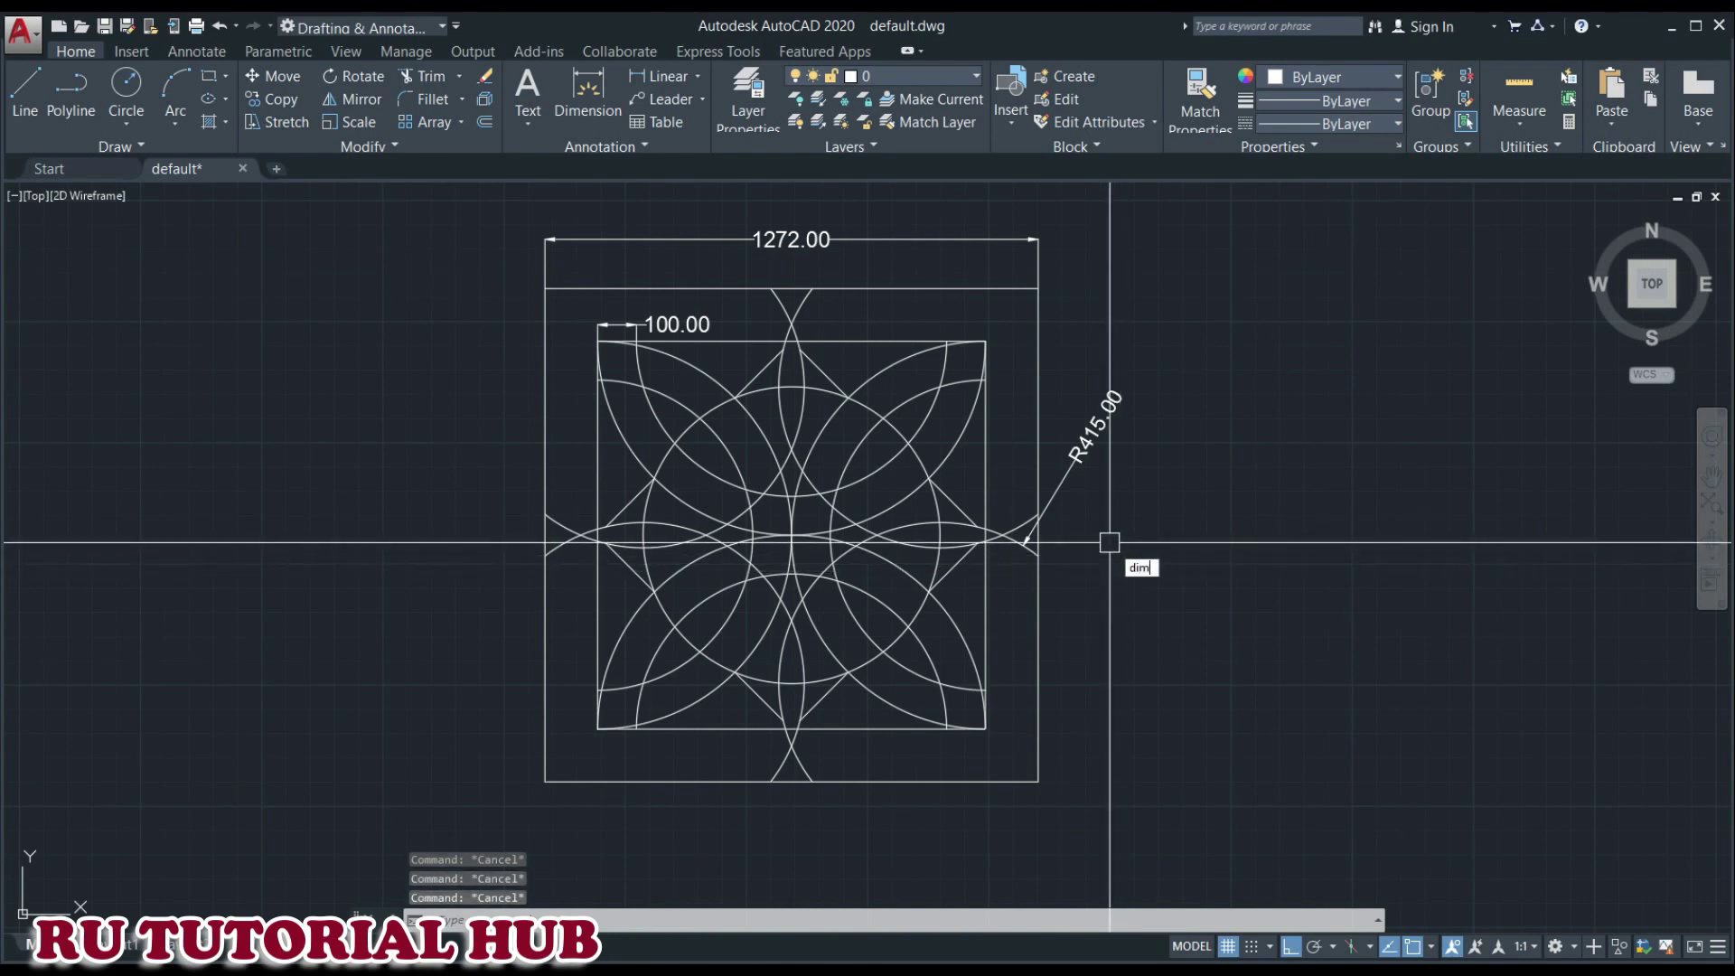
{"action": "key", "text": "Return"}
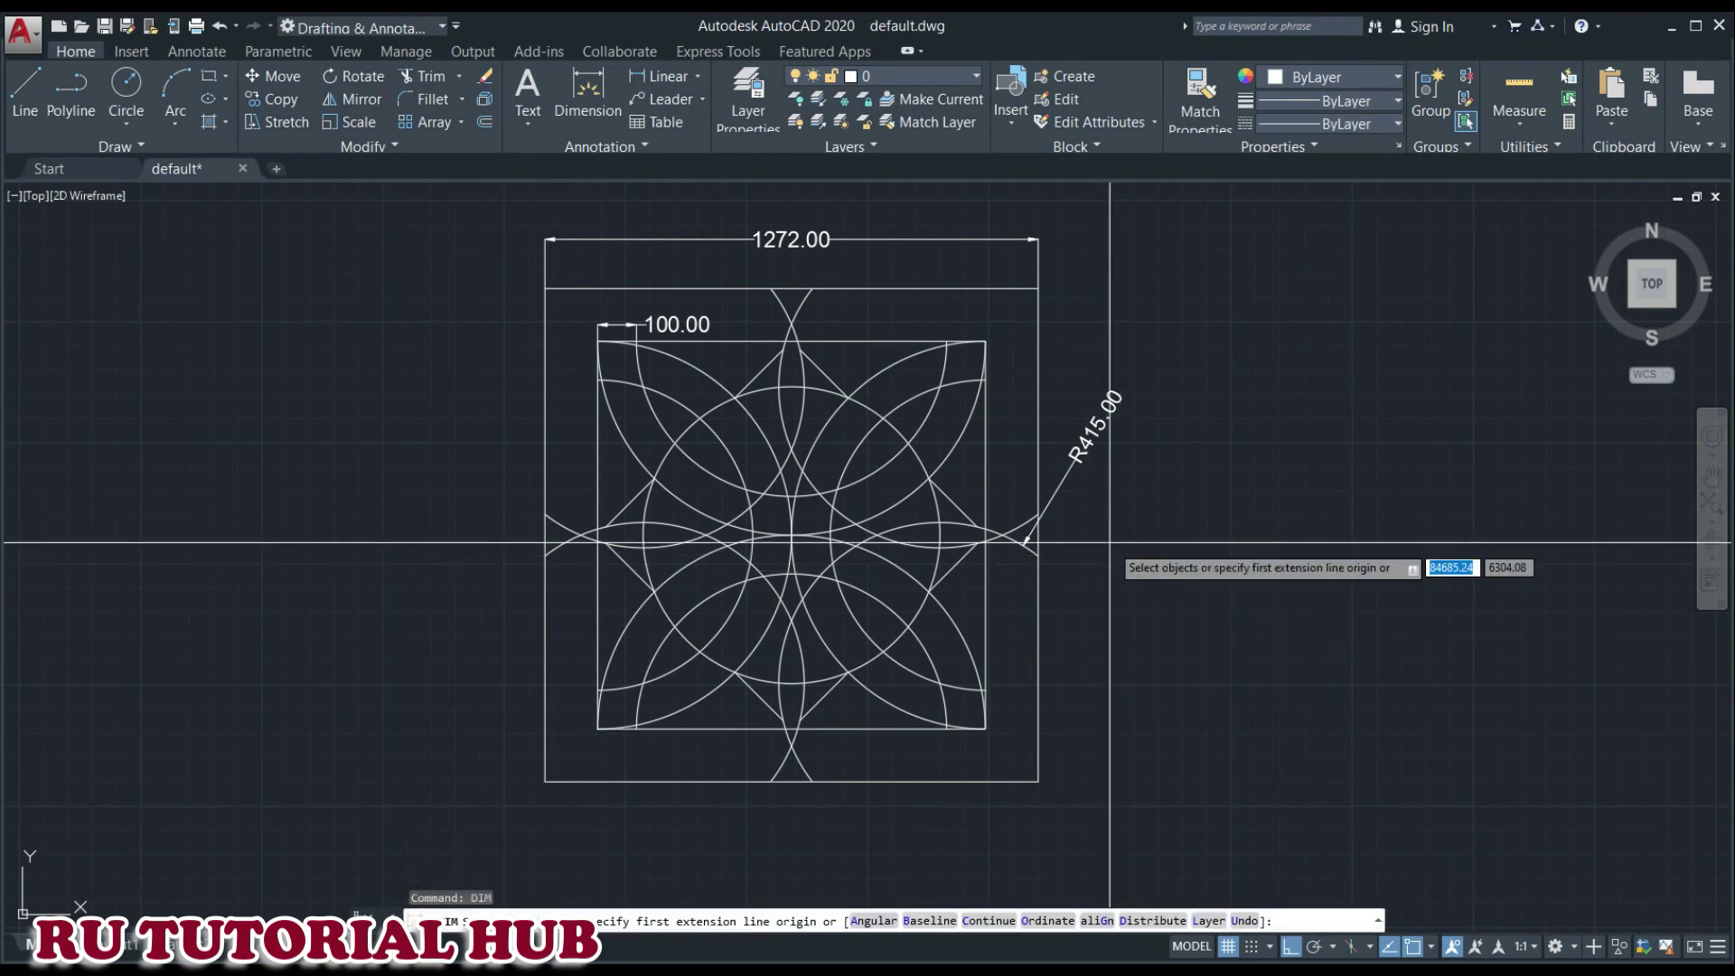
{"action": "left_click", "coordinate": [987, 611]}
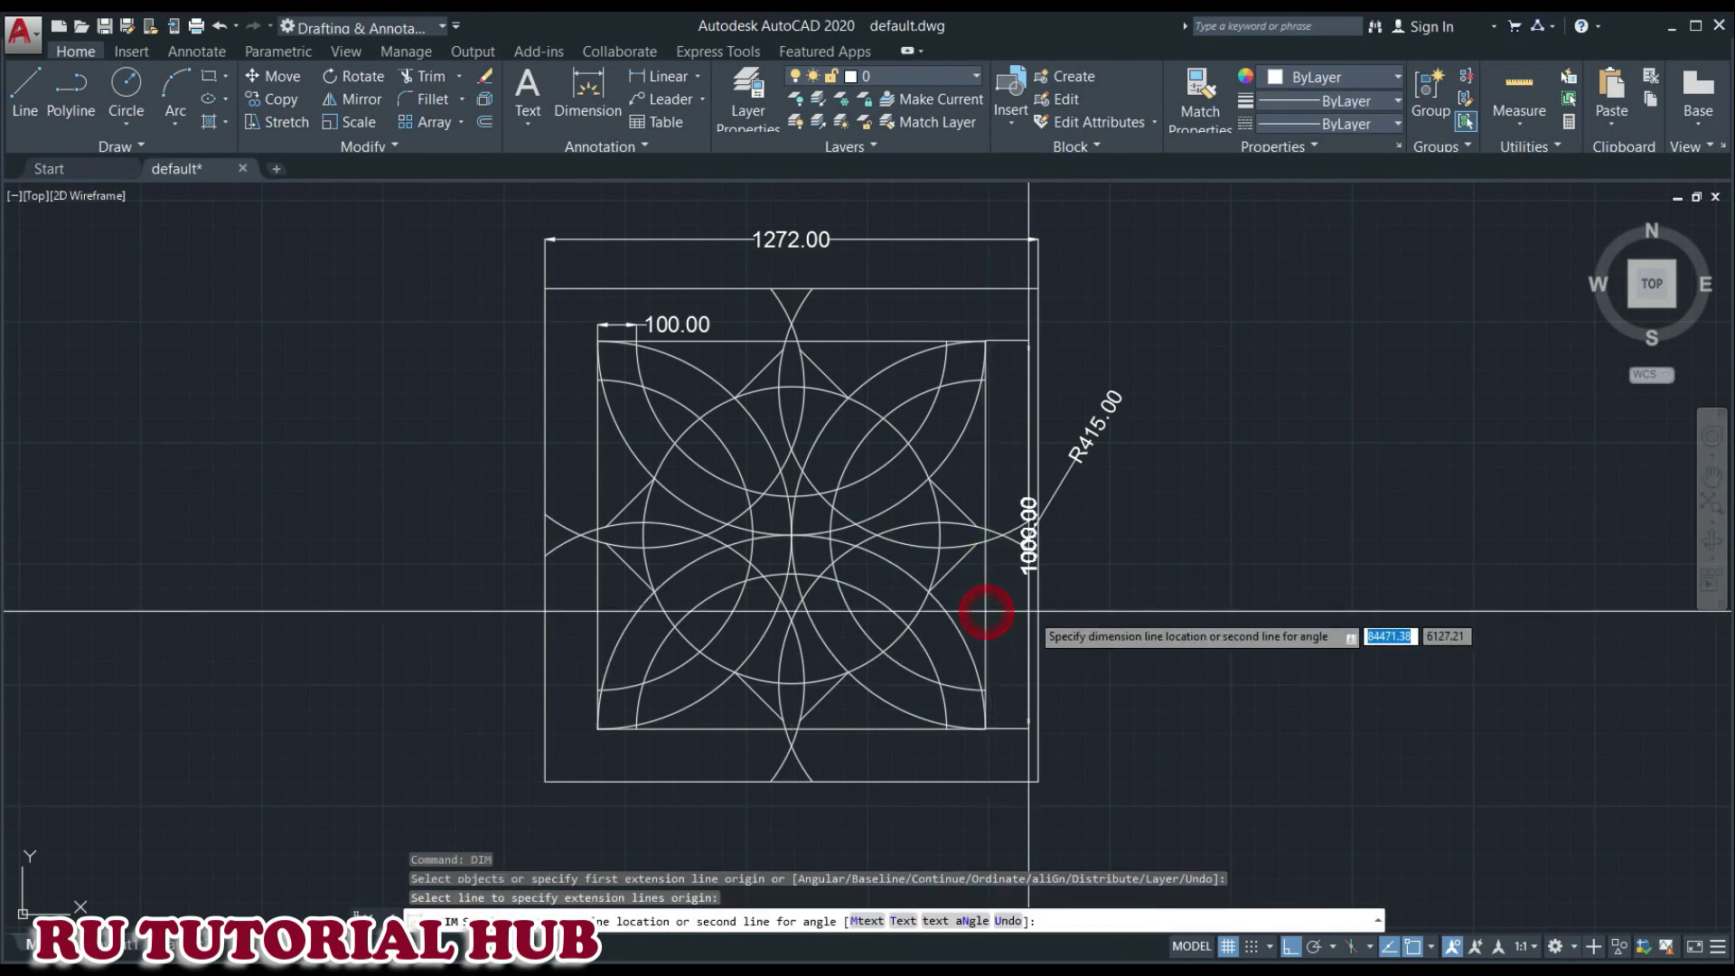
{"action": "left_click", "coordinate": [1041, 612]}
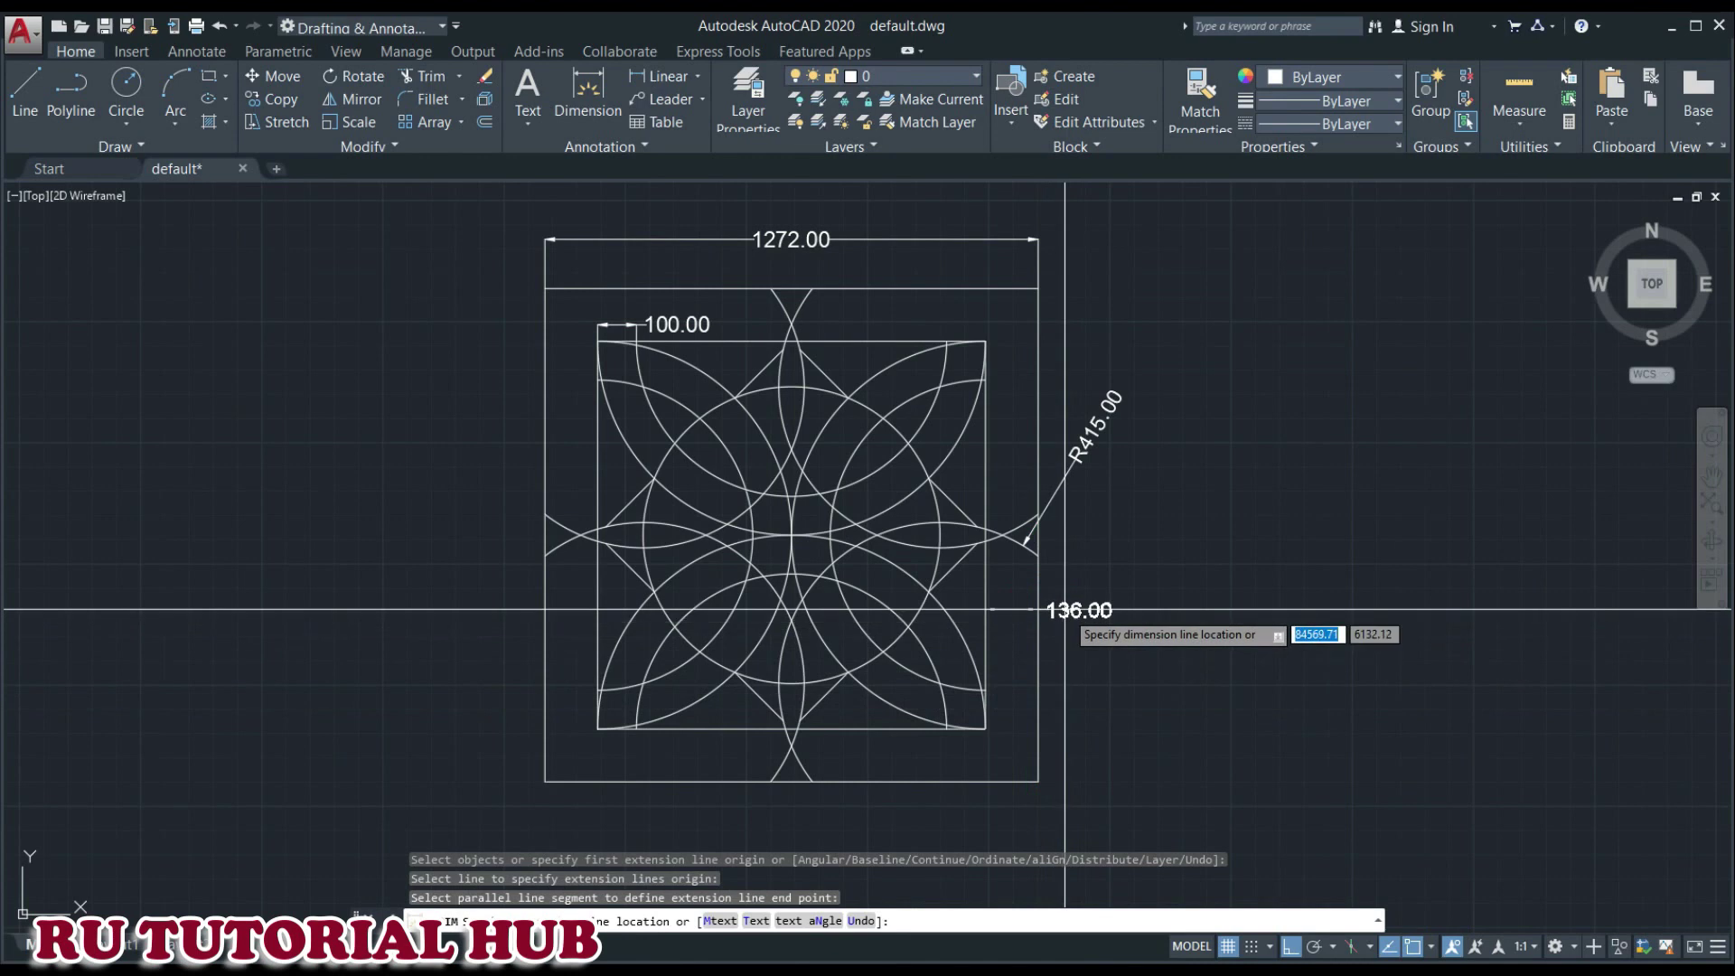
{"action": "left_click", "coordinate": [1063, 605]}
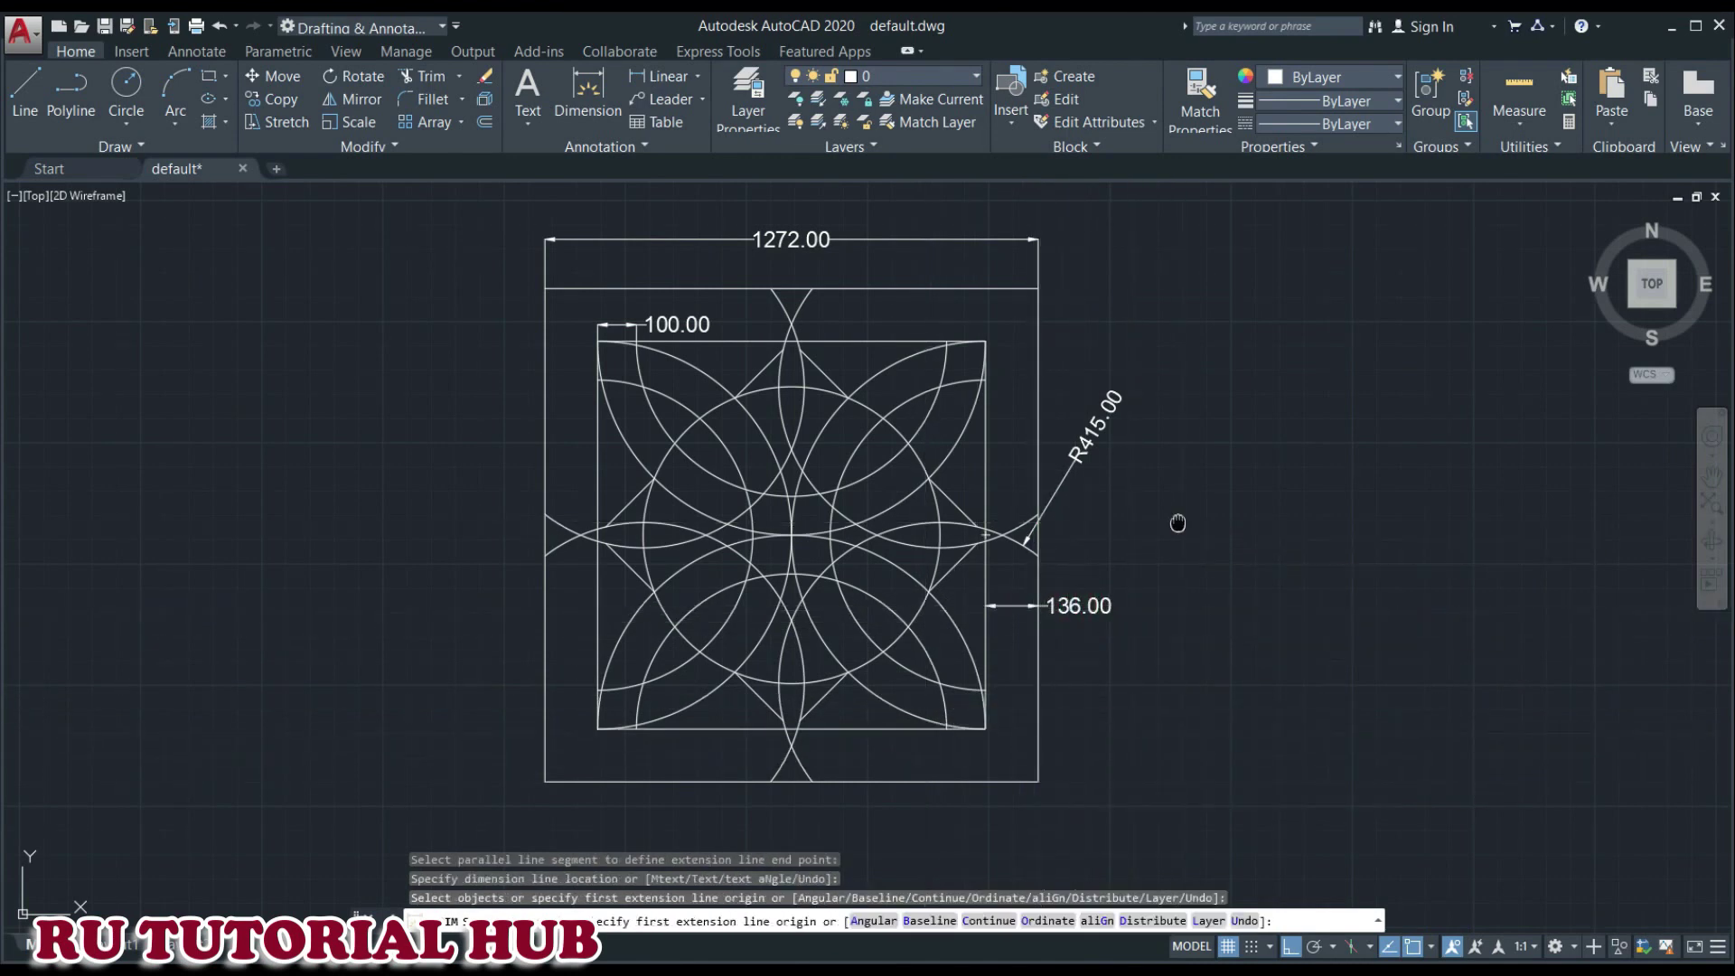
{"action": "middle_click_drag", "start_coordinate": [1123, 518], "coordinate": [1032, 530]}
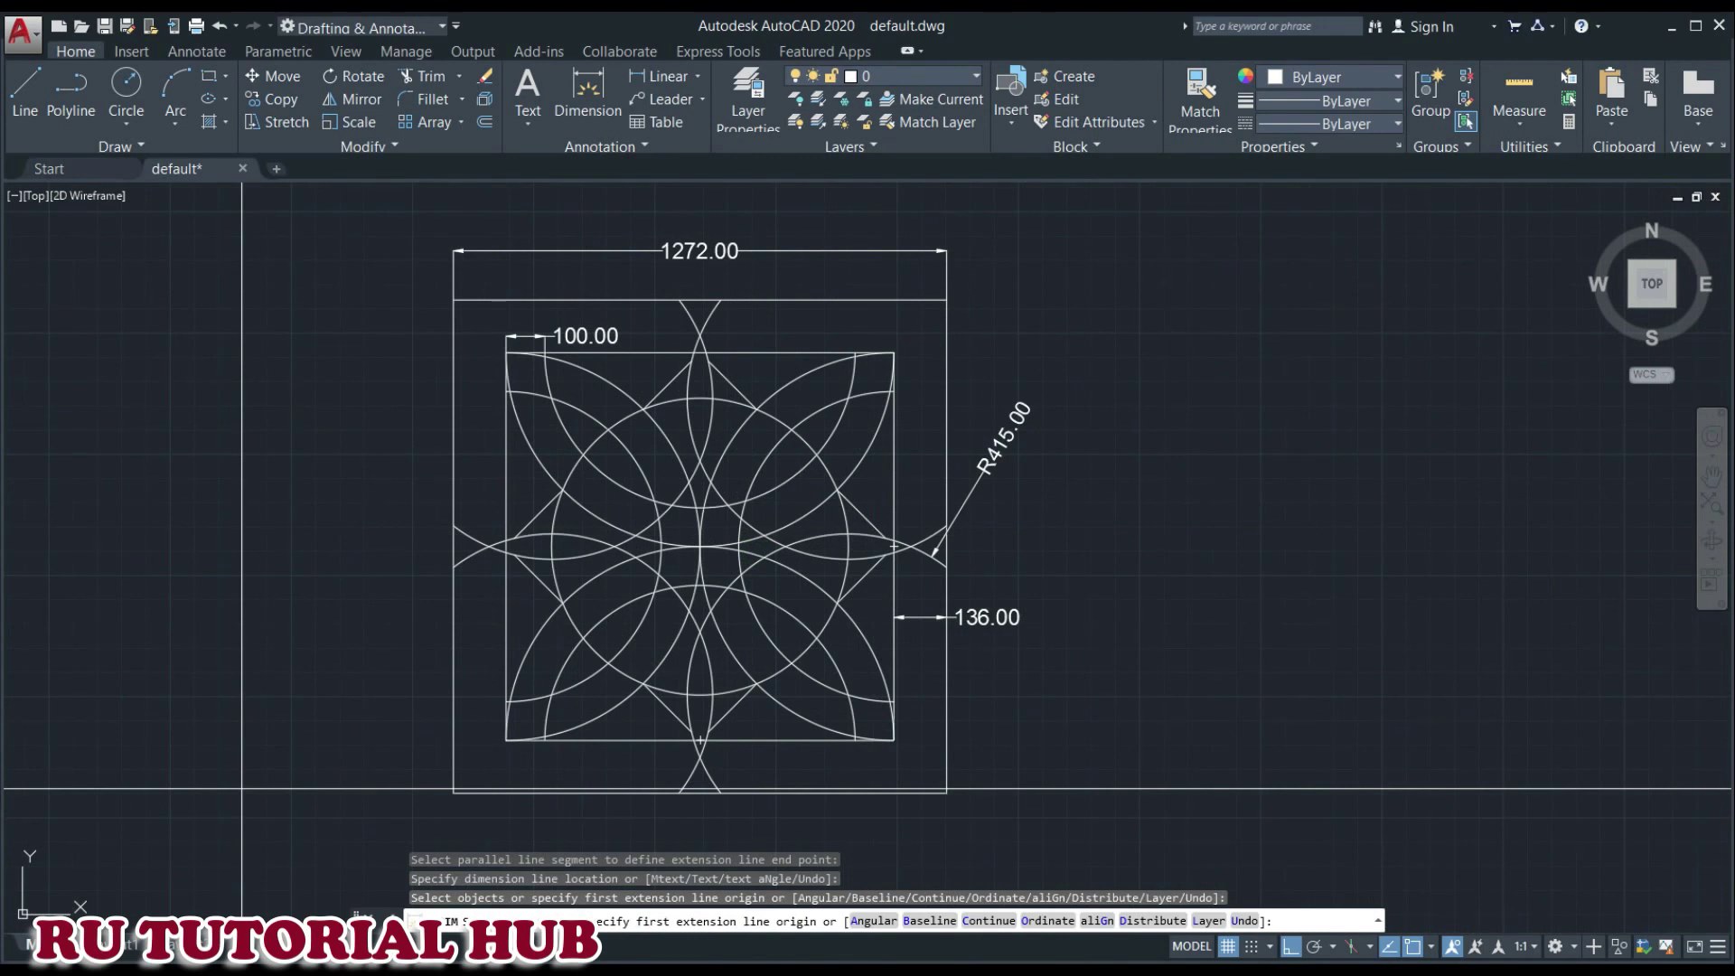
- Switch to the Photos window showing the exercise sheet reference image
{"action": "key", "text": "alt+Tab"}
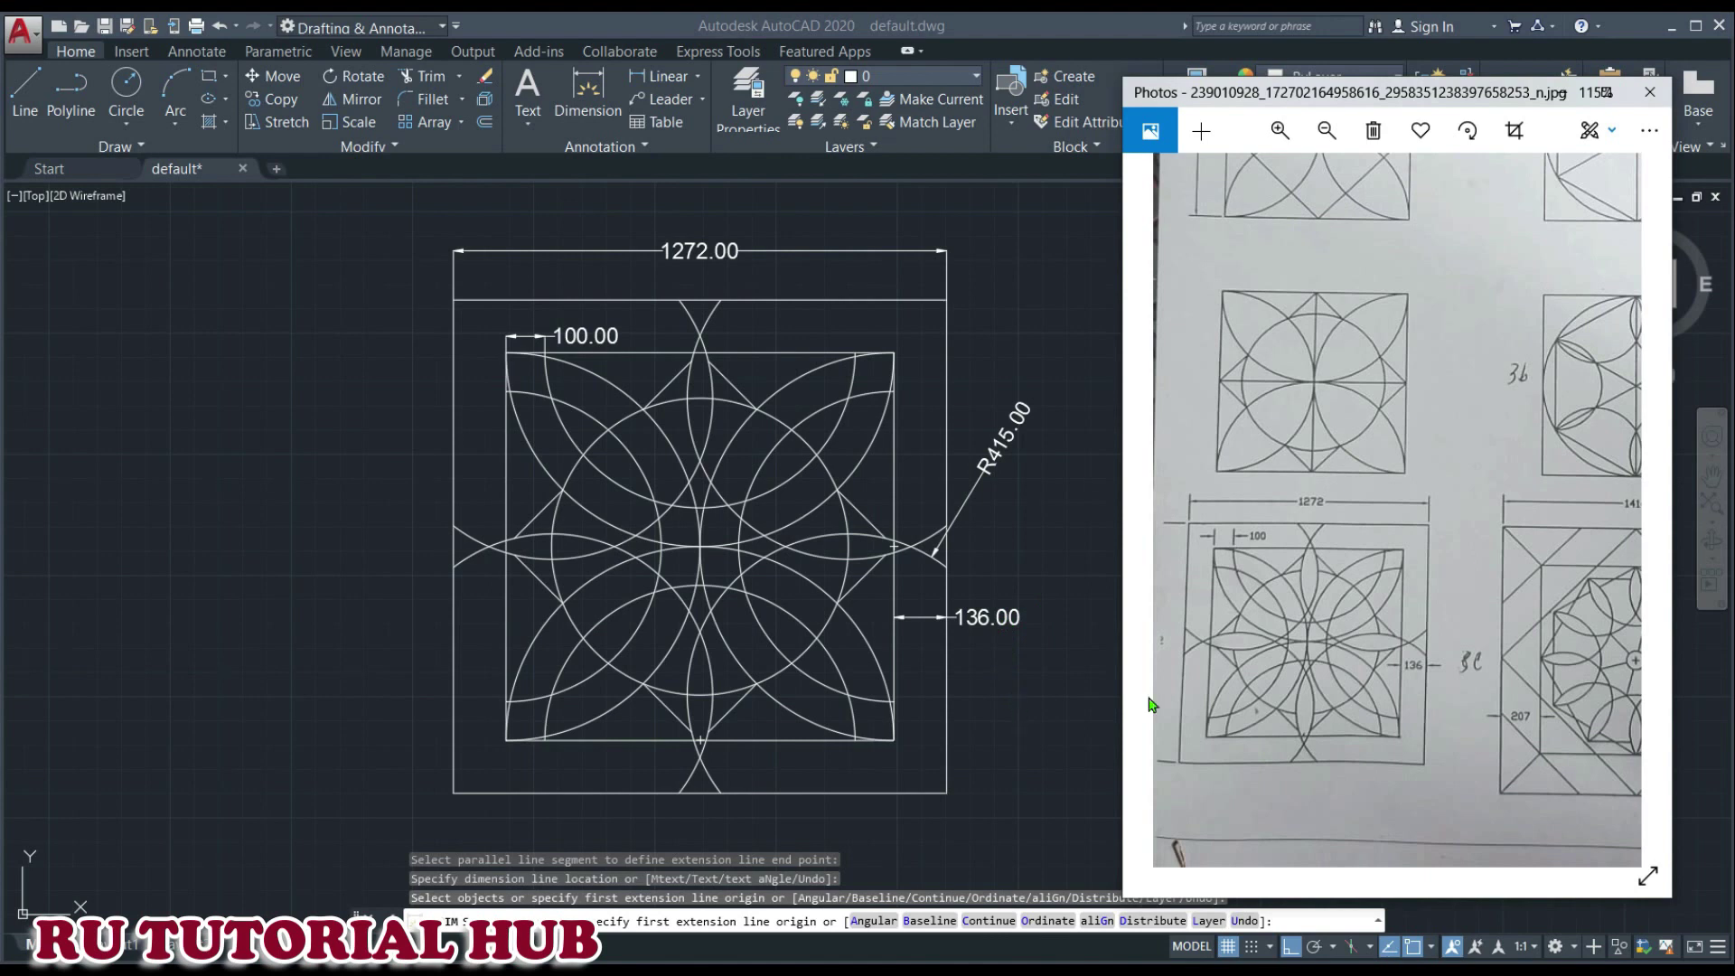
- Zoom out and pan the photo until the whole EXERCISE #1 sheet fits the window
{"action": "scroll", "coordinate": [1401, 619], "scroll_direction": "down", "scroll_amount": 1}
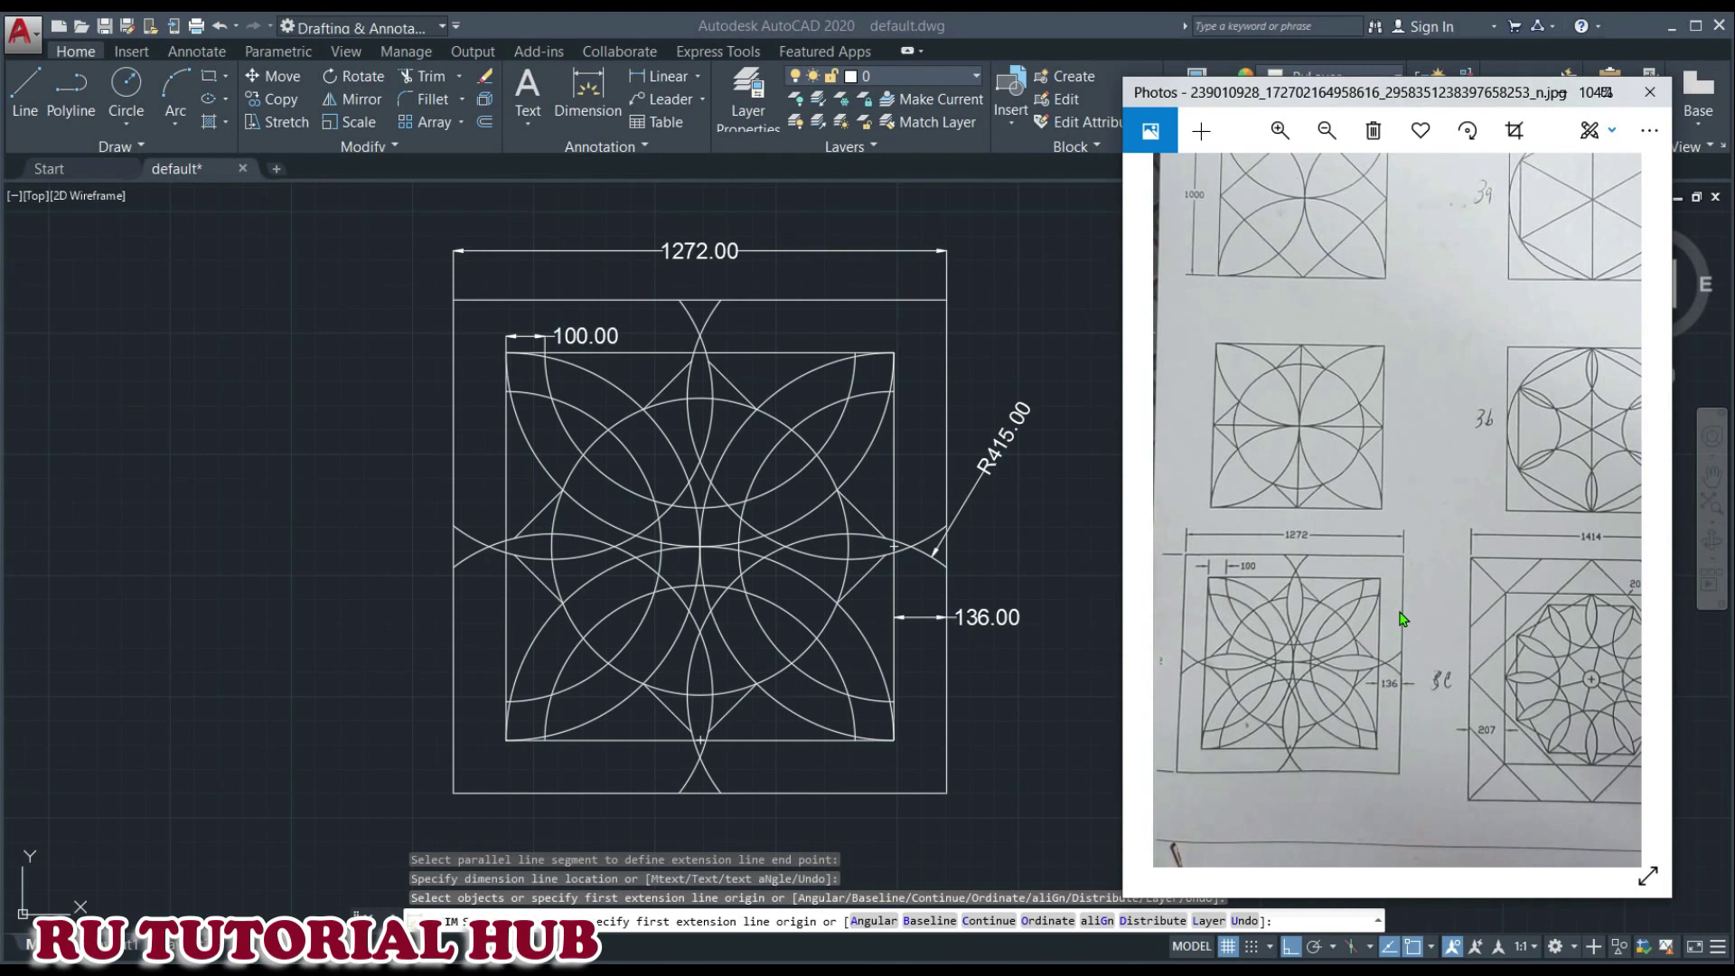
{"action": "scroll", "coordinate": [1464, 588], "scroll_direction": "down", "scroll_amount": 1}
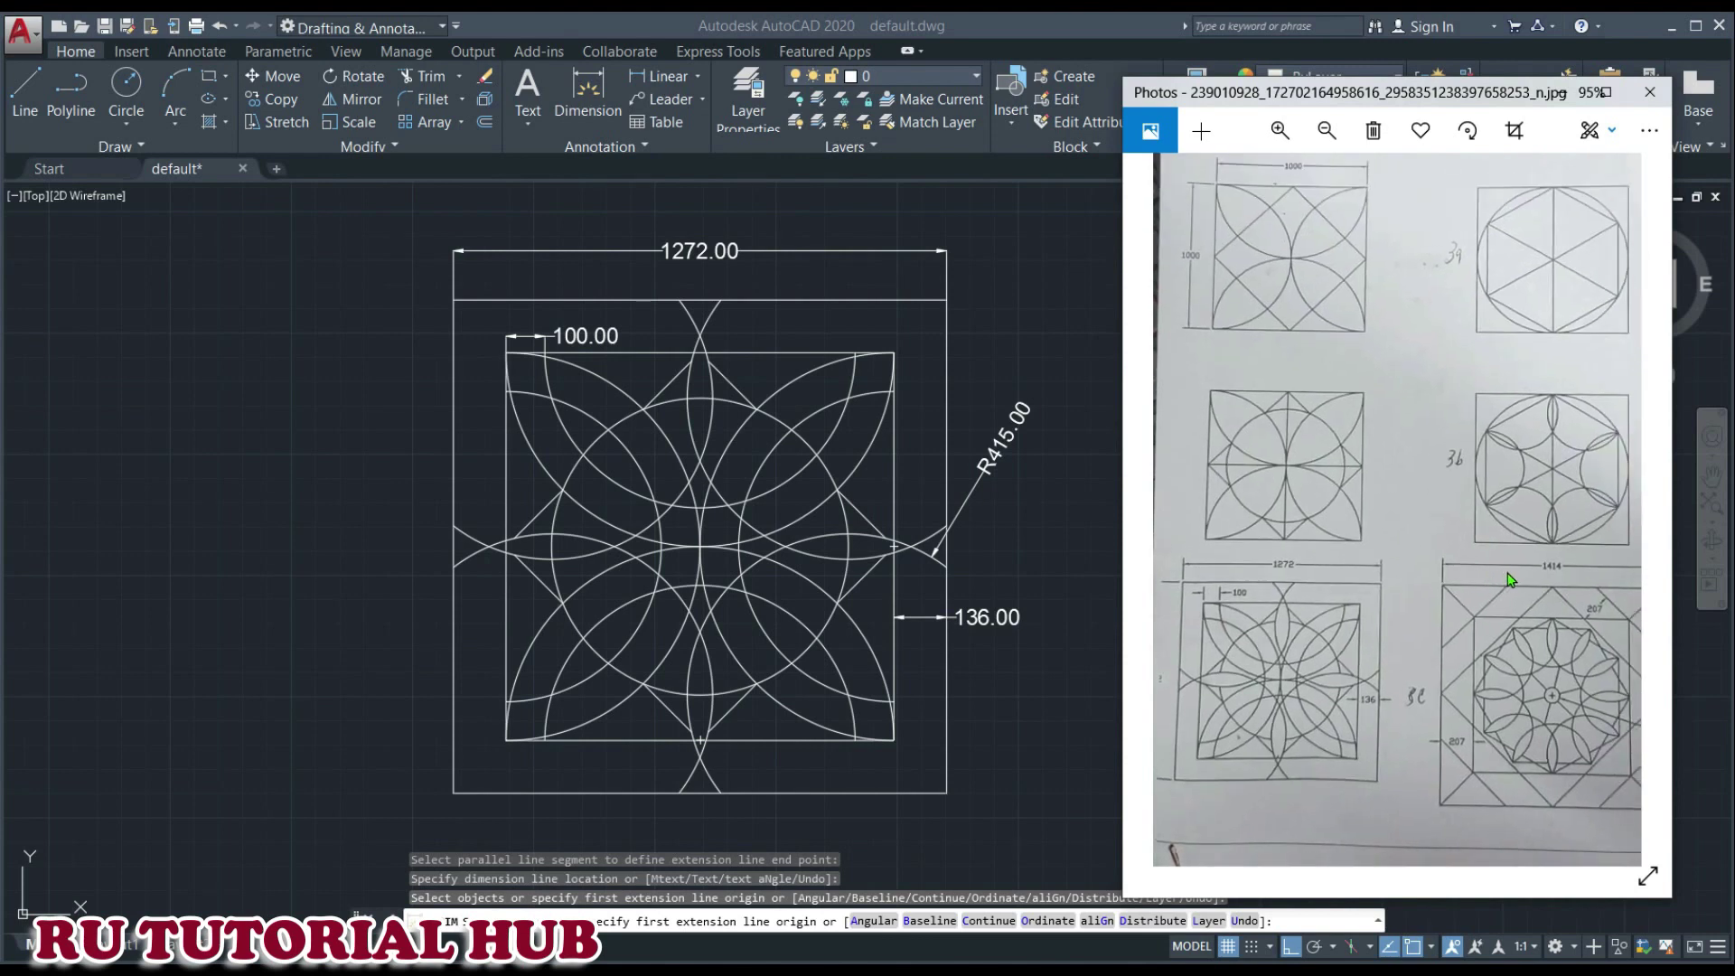
{"action": "left_click_drag", "start_coordinate": [1507, 580], "coordinate": [1477, 584]}
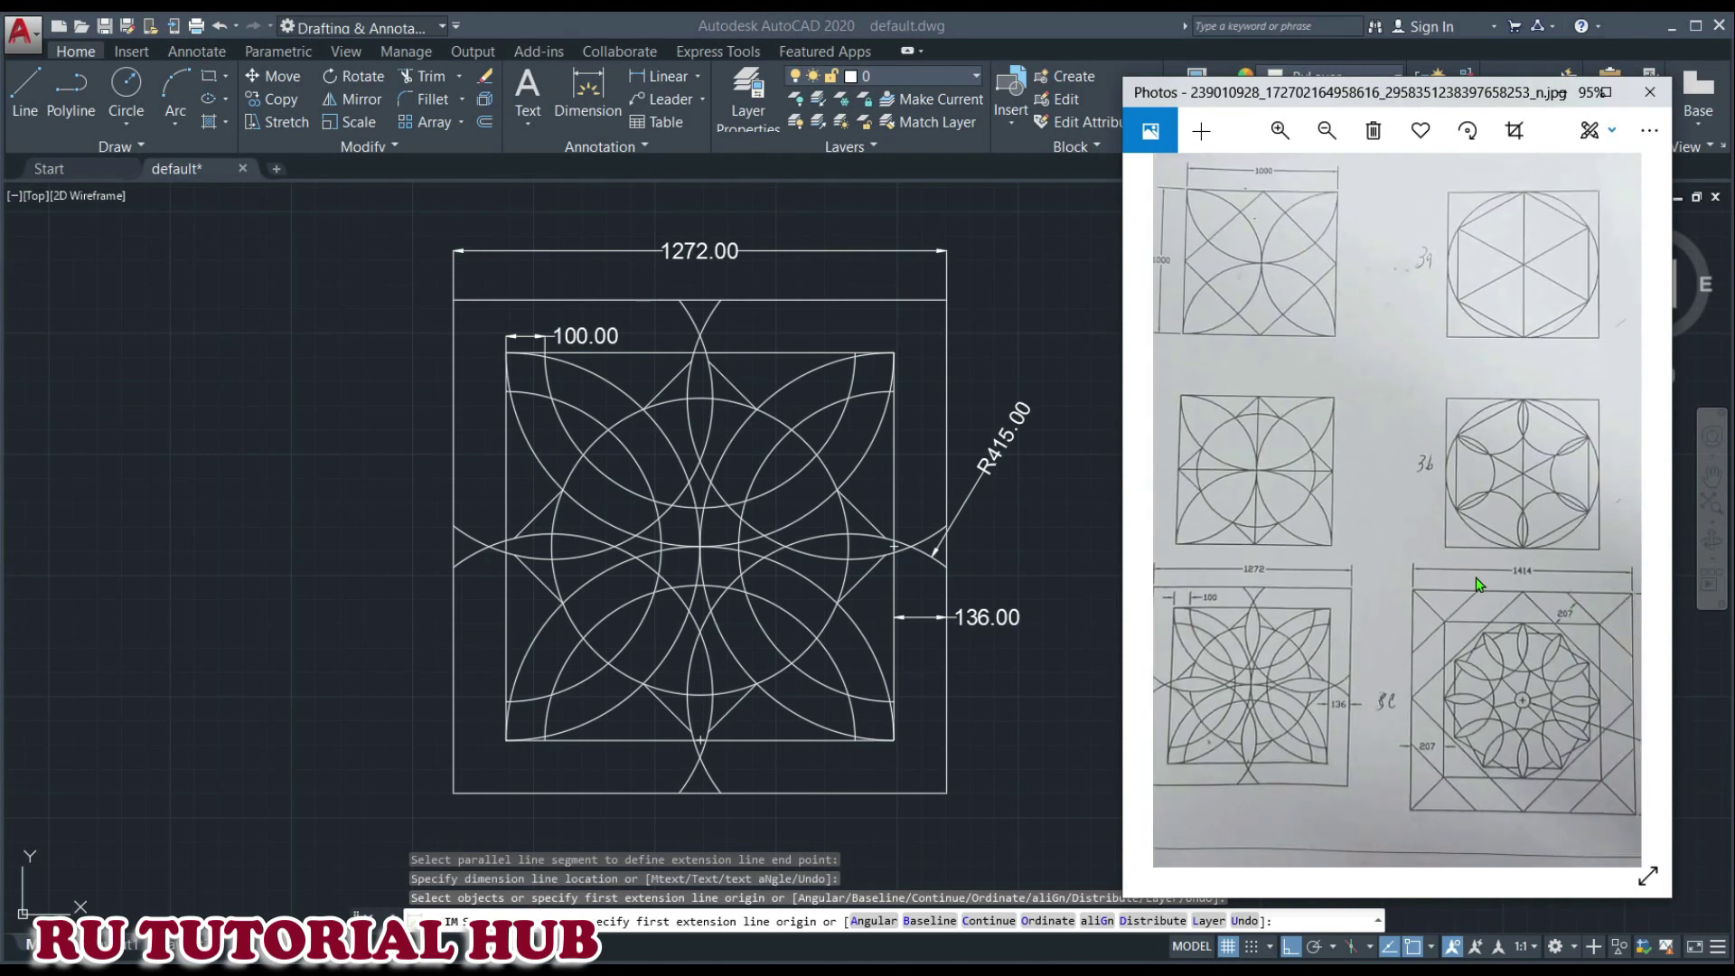
{"action": "scroll", "coordinate": [1478, 584], "scroll_direction": "down", "scroll_amount": 1}
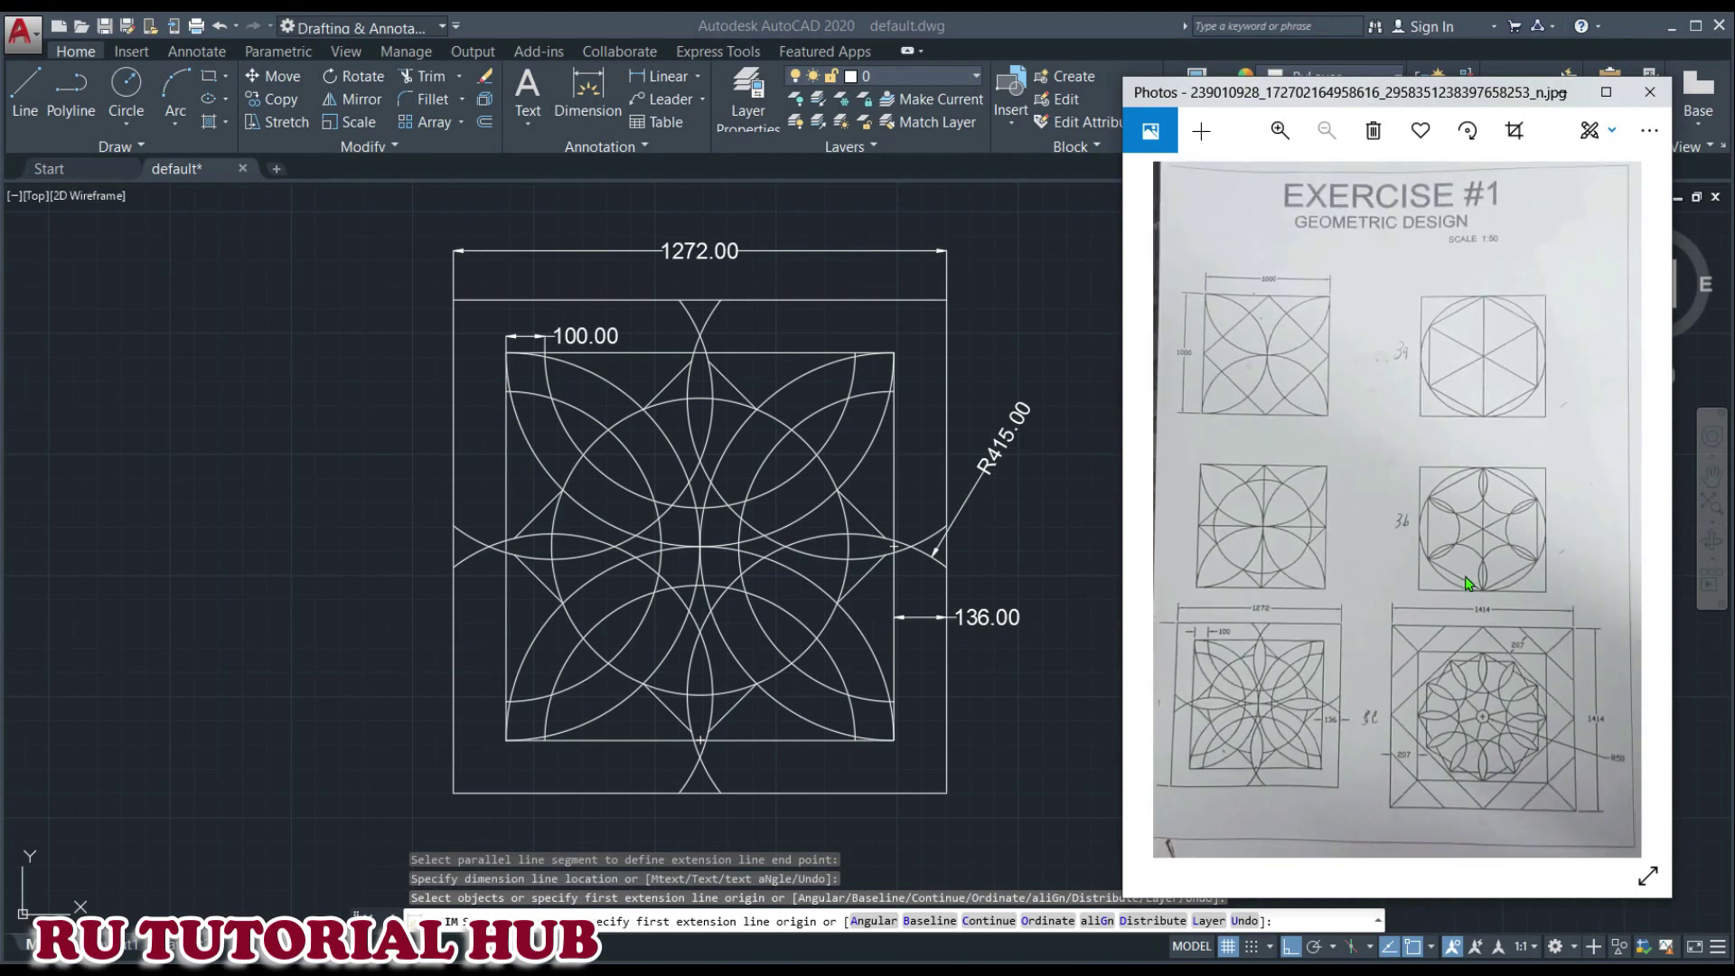